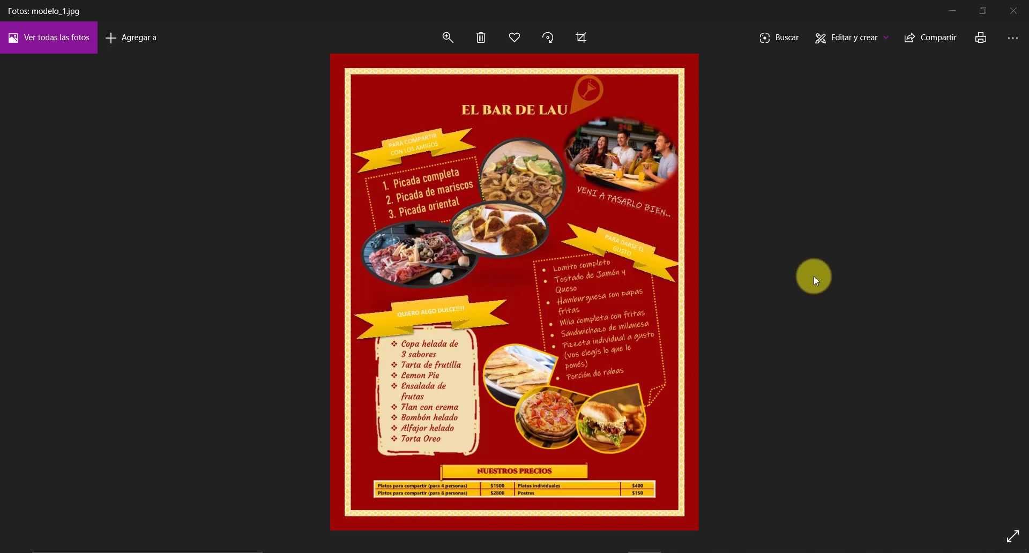
Step: Examine the bar menu design in modelo_1.jpg up close, from the title to the price table, and return to the full-page view
{"action": "left_click", "coordinate": [448, 38]}
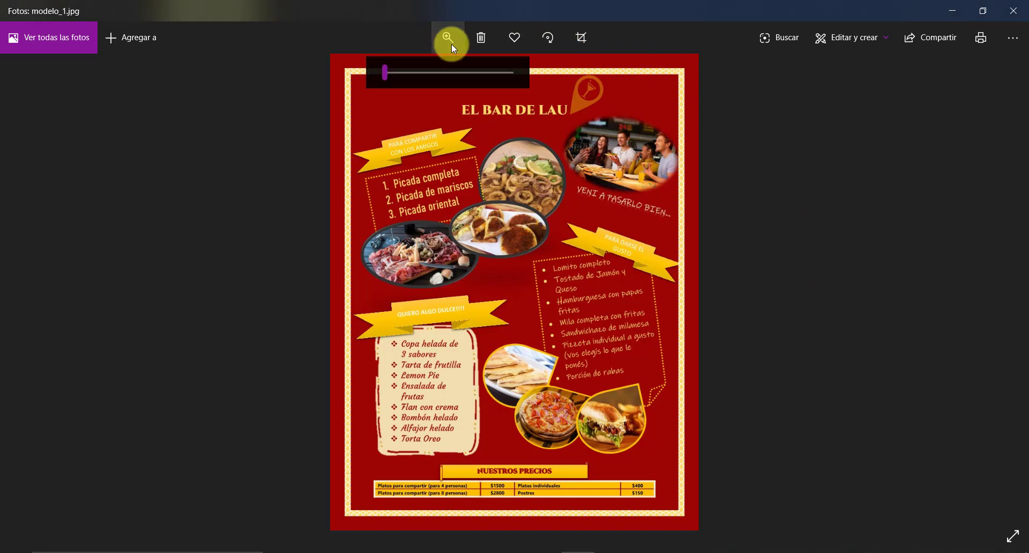
{"action": "left_click_drag", "start_coordinate": [391, 70], "coordinate": [412, 70]}
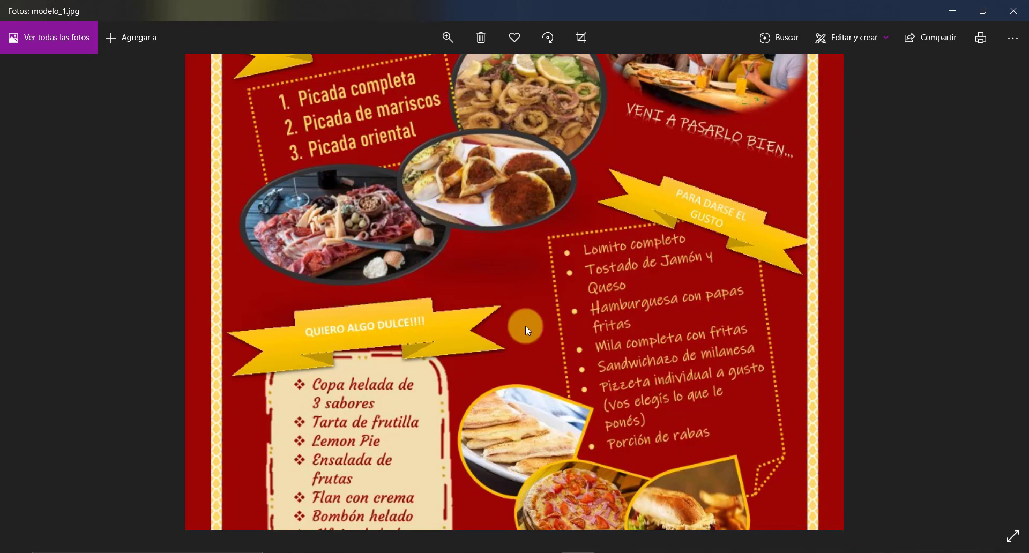
{"action": "left_click_drag", "start_coordinate": [902, 413], "coordinate": [893, 232]}
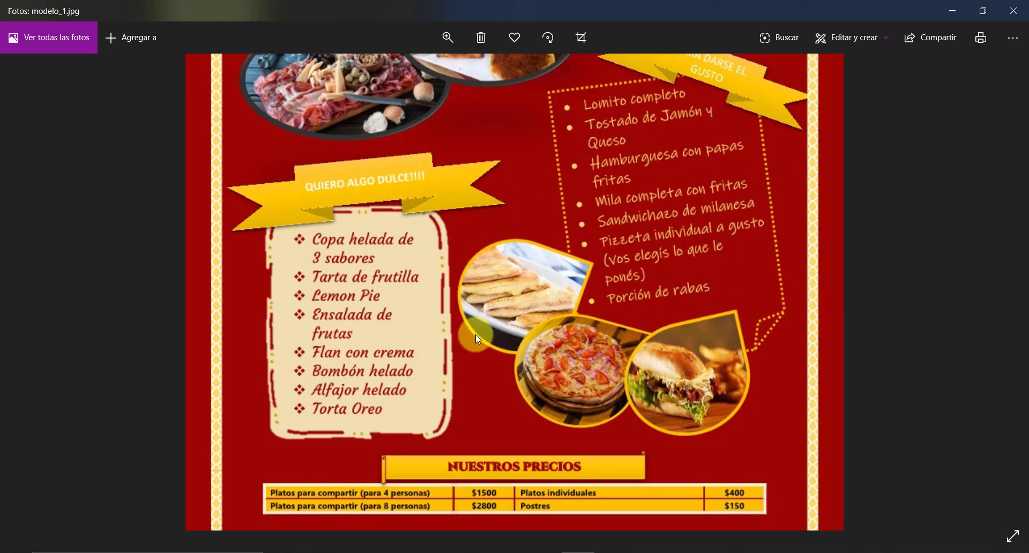
{"action": "scroll", "coordinate": [648, 220], "scroll_direction": "up", "scroll_amount": 5}
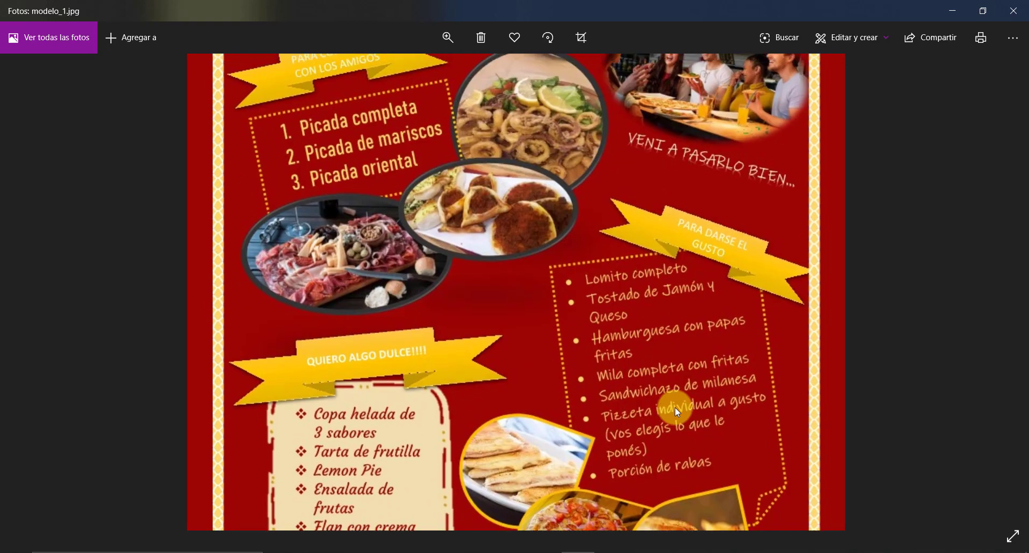
{"action": "left_click_drag", "start_coordinate": [689, 222], "coordinate": [696, 262]}
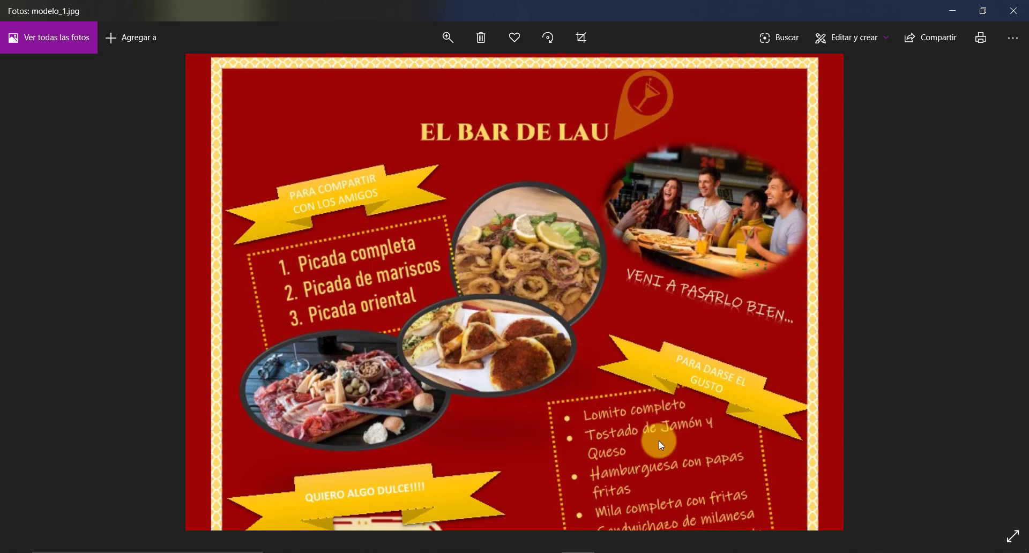
{"action": "scroll", "coordinate": [659, 440], "scroll_direction": "down", "scroll_amount": 3}
{"action": "left_click_drag", "start_coordinate": [664, 441], "coordinate": [661, 345]}
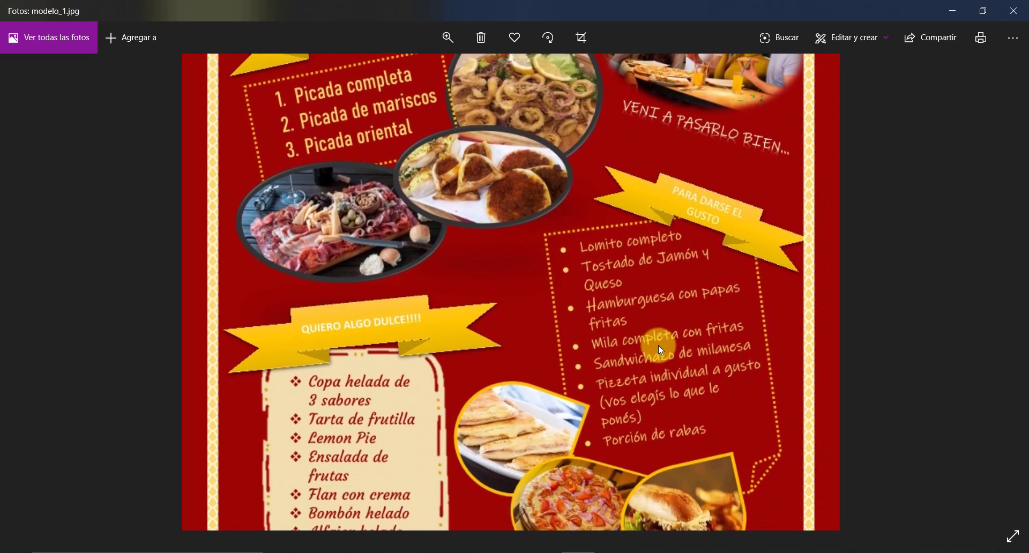
{"action": "left_click_drag", "start_coordinate": [659, 434], "coordinate": [662, 305]}
{"action": "left_click_drag", "start_coordinate": [665, 345], "coordinate": [672, 493]}
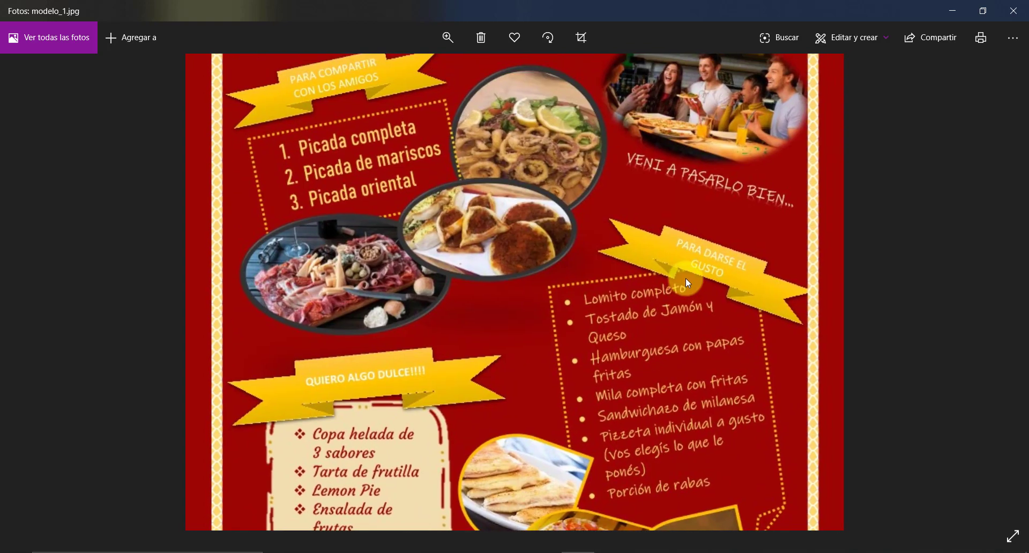
{"action": "mouse_move", "coordinate": [686, 278]}
{"action": "left_mouse_down"}
{"action": "mouse_move", "coordinate": [690, 404]}
{"action": "mouse_move", "coordinate": [688, 343]}
{"action": "left_mouse_up"}
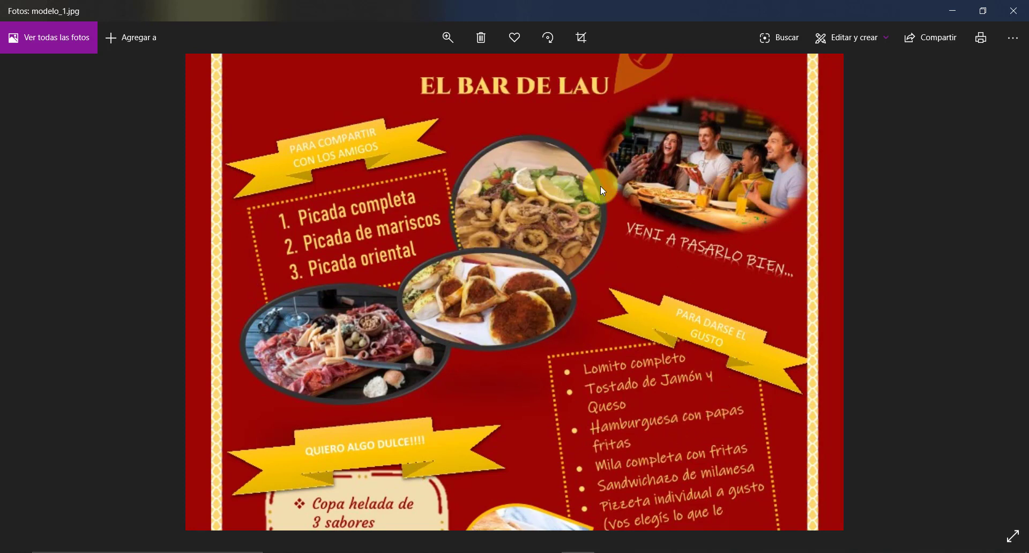
{"action": "left_click_drag", "start_coordinate": [601, 187], "coordinate": [590, 215]}
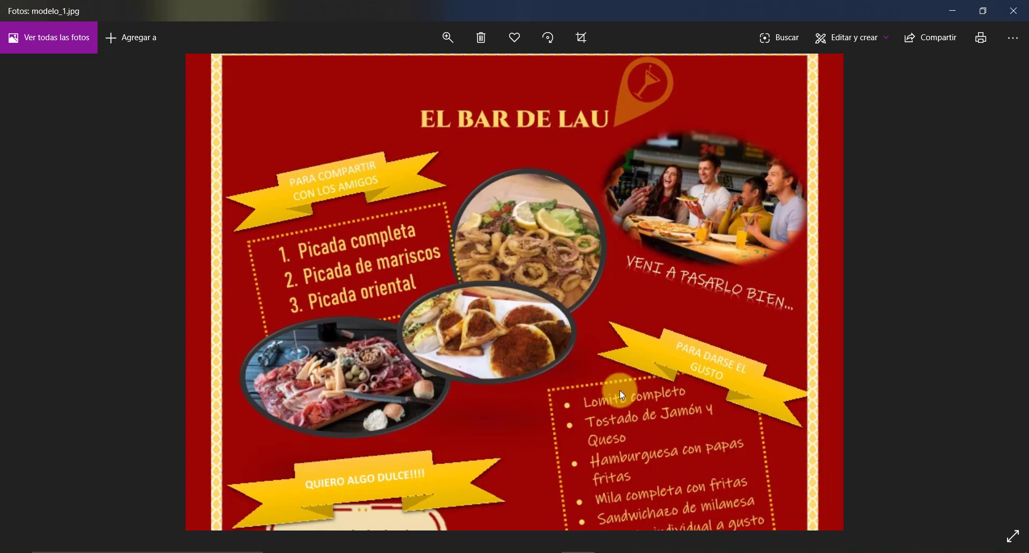
{"action": "left_click_drag", "start_coordinate": [619, 390], "coordinate": [584, 176]}
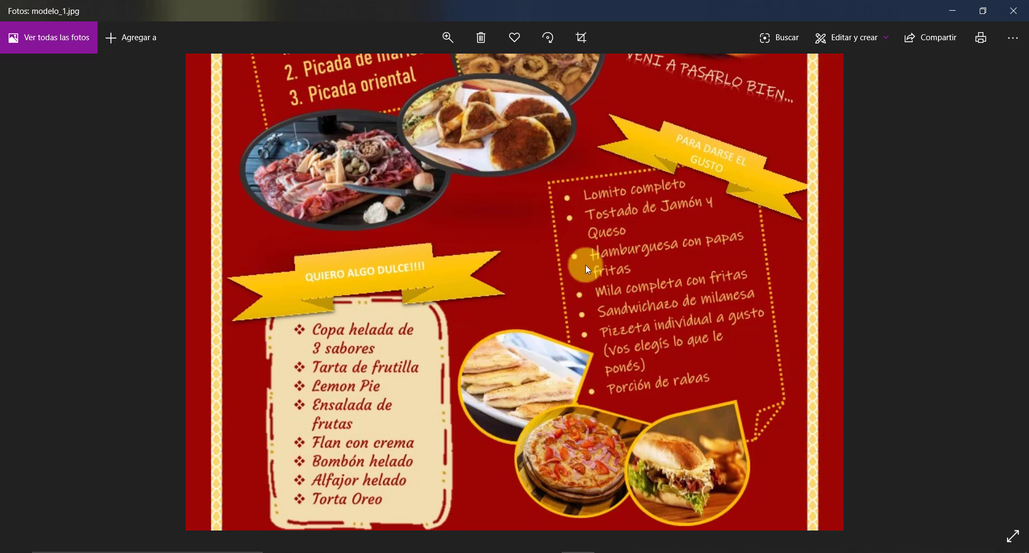
{"action": "left_click_drag", "start_coordinate": [585, 263], "coordinate": [605, 412]}
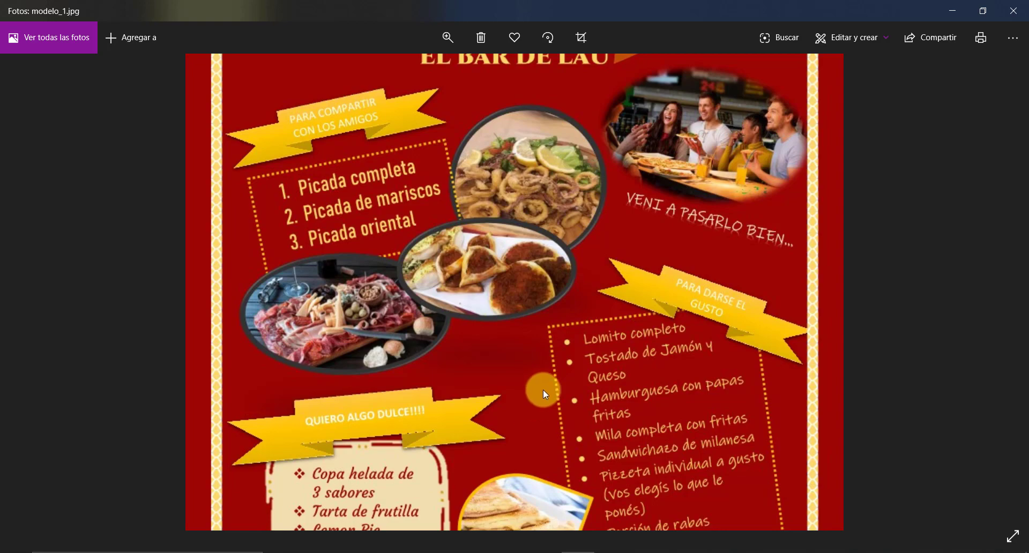
{"action": "left_click_drag", "start_coordinate": [622, 417], "coordinate": [597, 204]}
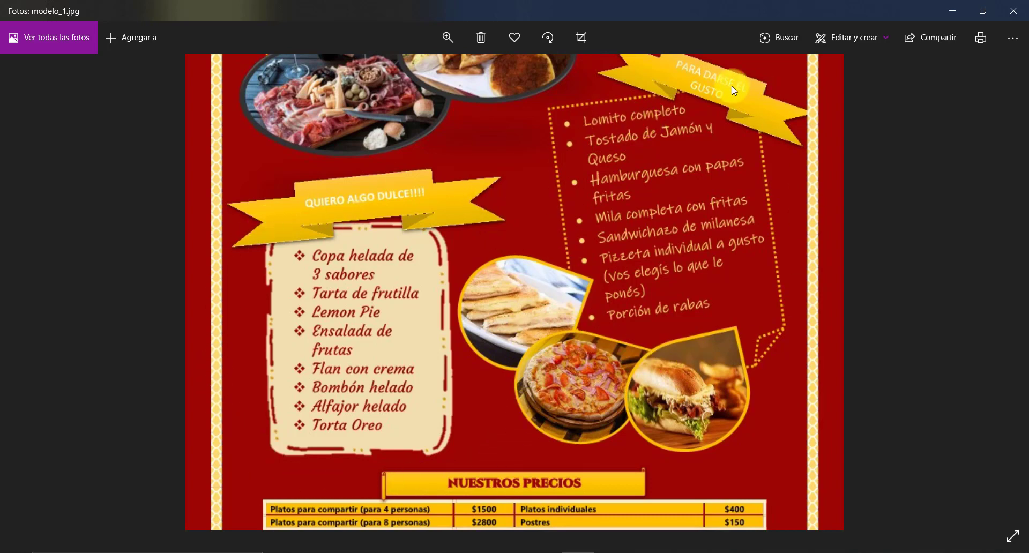
{"action": "left_click_drag", "start_coordinate": [661, 448], "coordinate": [652, 289]}
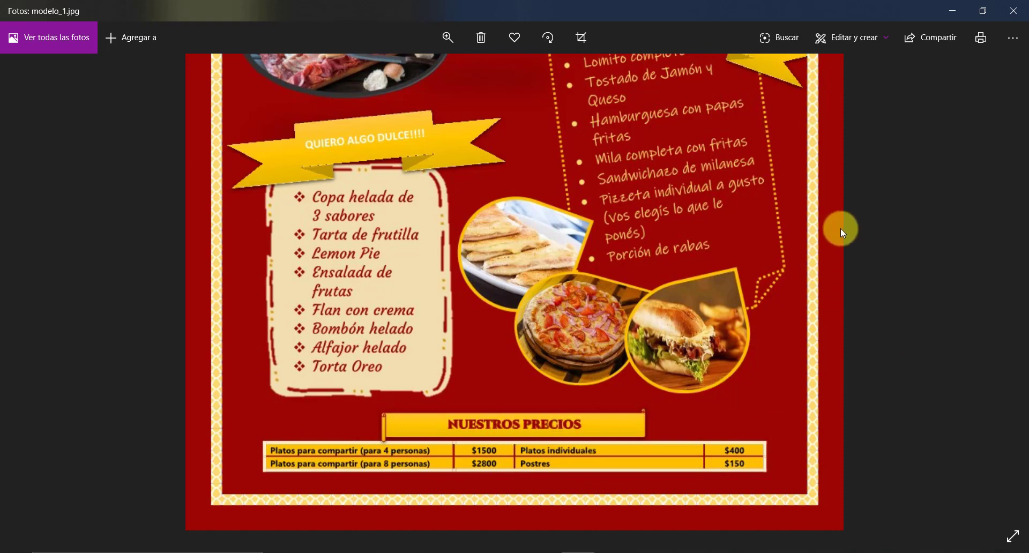
{"action": "scroll", "coordinate": [841, 229], "scroll_direction": "up", "scroll_amount": 5}
{"action": "left_click", "coordinate": [440, 47]}
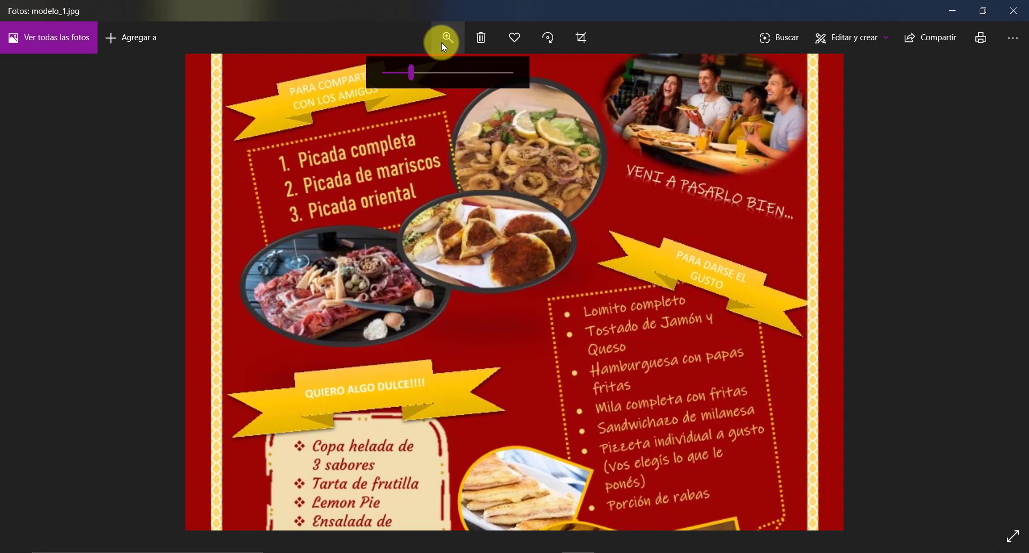
{"action": "left_click_drag", "start_coordinate": [421, 72], "coordinate": [382, 78]}
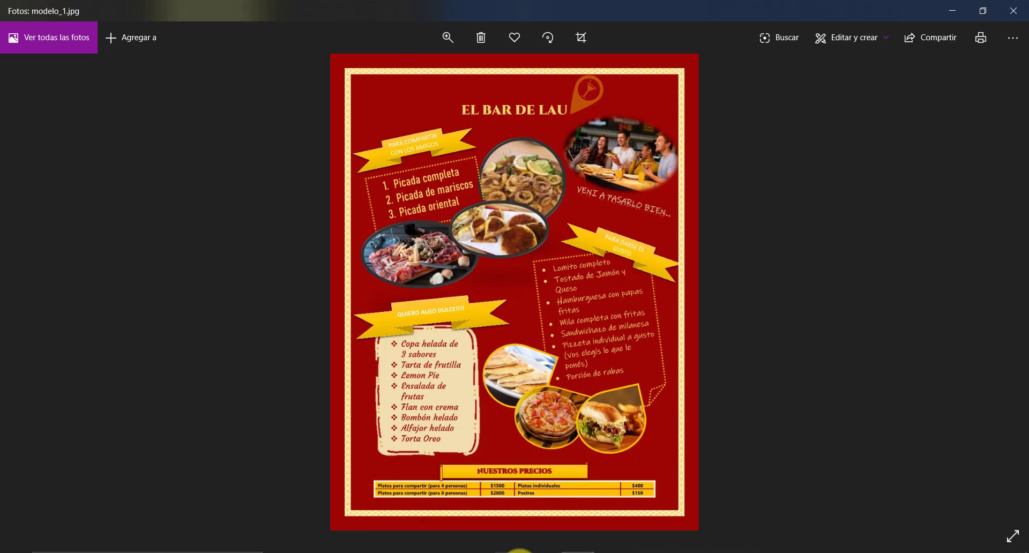
Step: Switch to Word and look over the finished menu in modelo.docx
{"action": "mouse_move", "coordinate": [517, 551]}
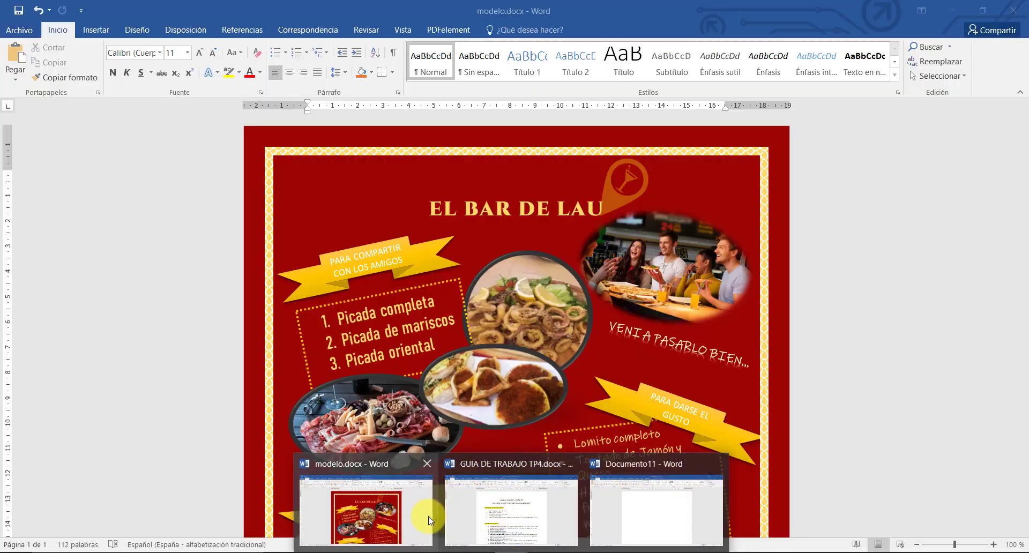
{"action": "left_click", "coordinate": [419, 513]}
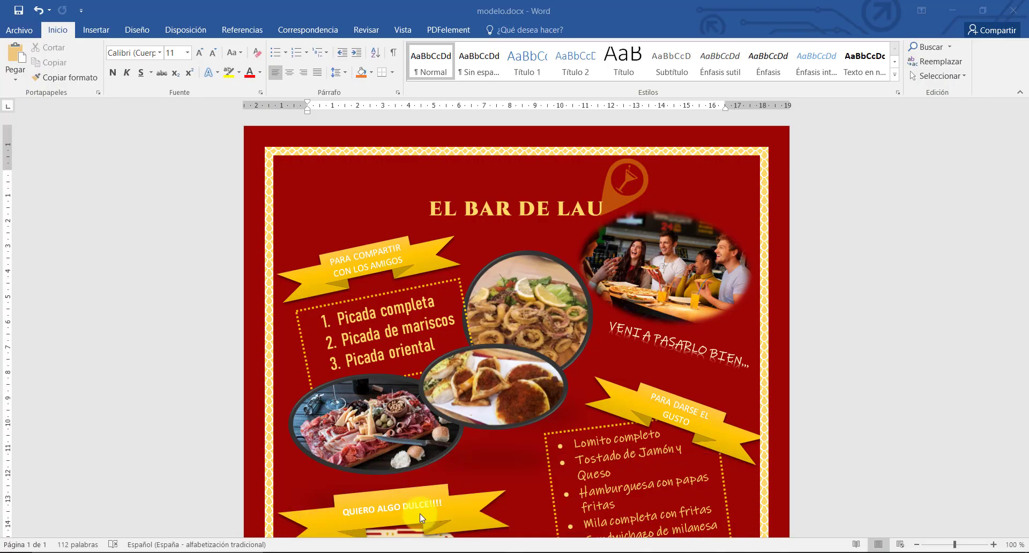
{"action": "scroll", "coordinate": [868, 126], "scroll_direction": "down", "scroll_amount": 3}
{"action": "scroll", "coordinate": [866, 137], "scroll_direction": "up", "scroll_amount": 3}
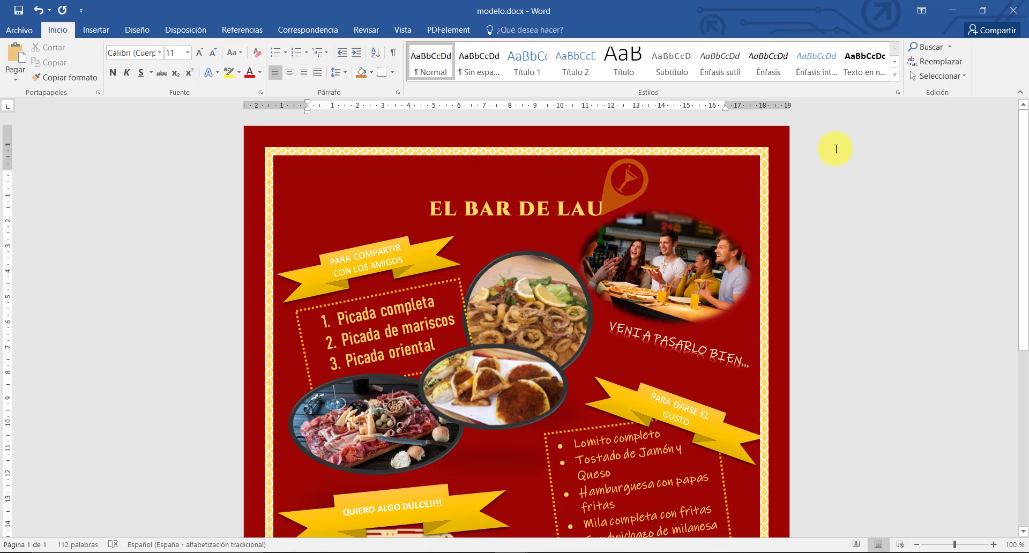
{"action": "scroll", "coordinate": [831, 172], "scroll_direction": "down", "scroll_amount": 3}
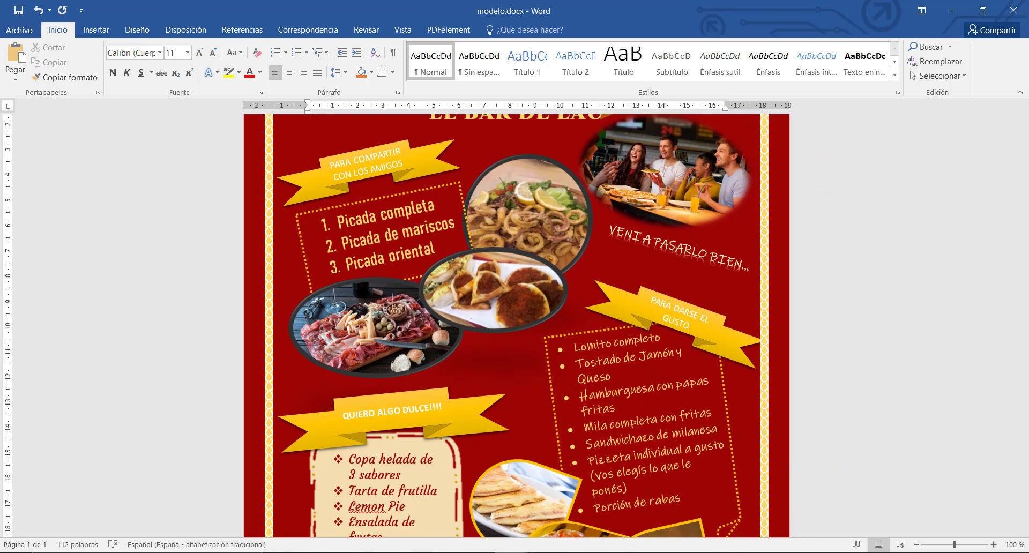
Step: Read the assignment requirements in GUIA DE TRABAJO TP4.docx, focusing on the paper size under CONFIGURACIÓN DEL DOCUMENTO
{"action": "mouse_move", "coordinate": [509, 552]}
{"action": "left_click", "coordinate": [517, 527]}
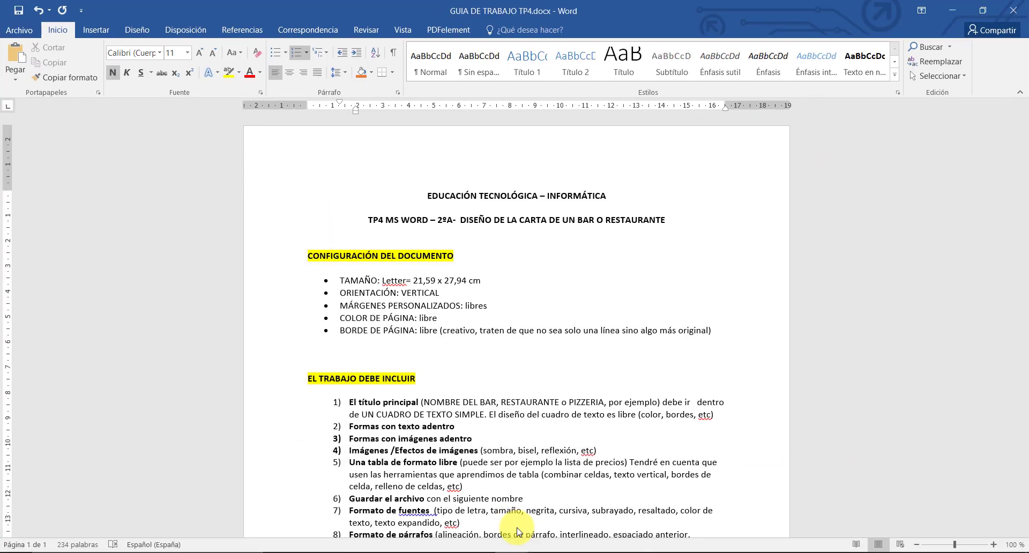
{"action": "scroll", "coordinate": [622, 370], "scroll_direction": "down", "scroll_amount": 5}
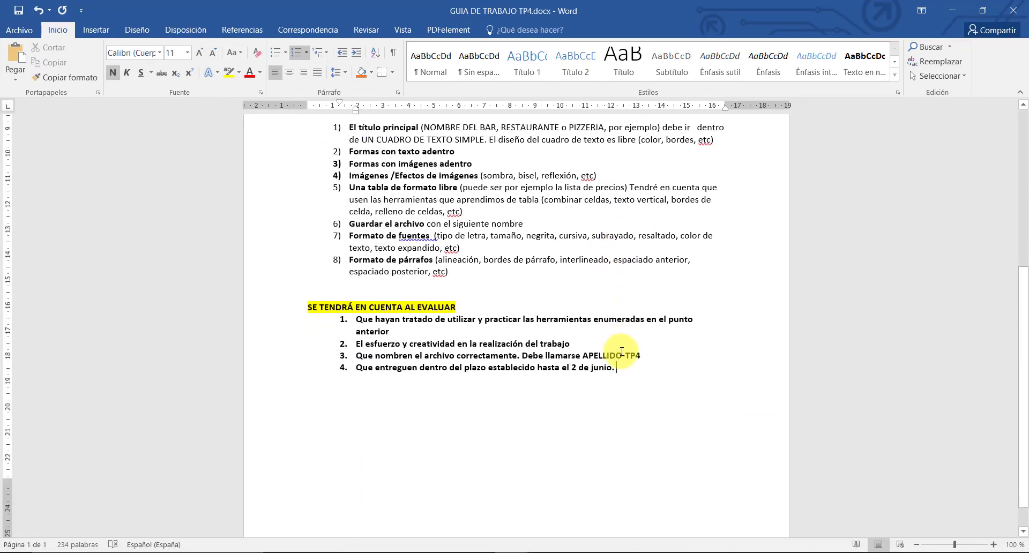
{"action": "scroll", "coordinate": [626, 363], "scroll_direction": "up", "scroll_amount": 3}
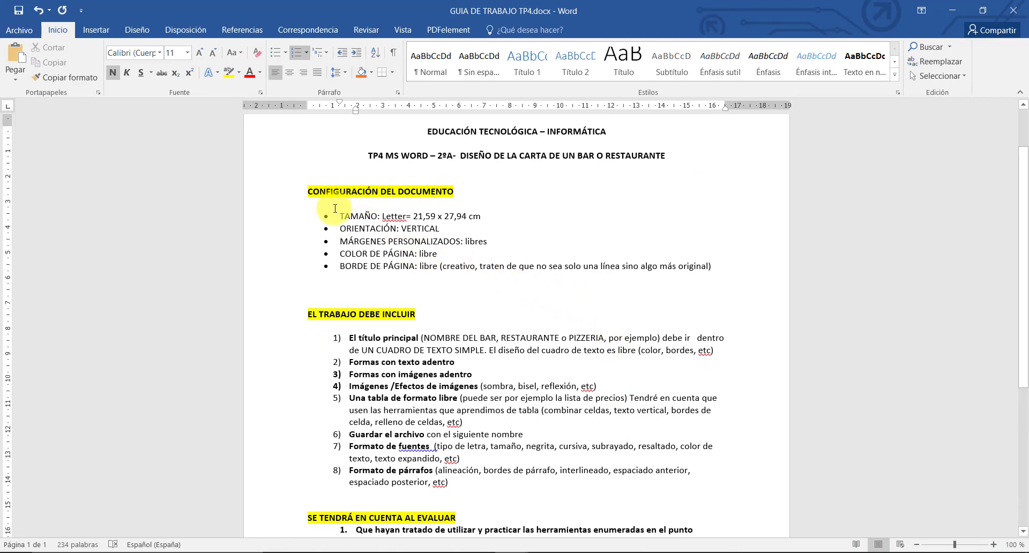
{"action": "left_click_drag", "start_coordinate": [339, 216], "coordinate": [484, 216]}
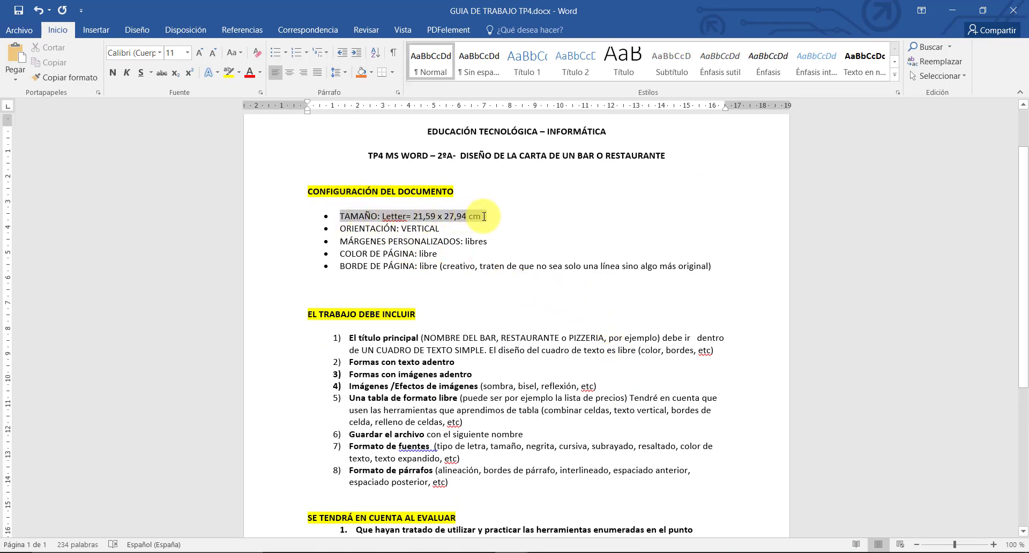
{"action": "left_click", "coordinate": [524, 217]}
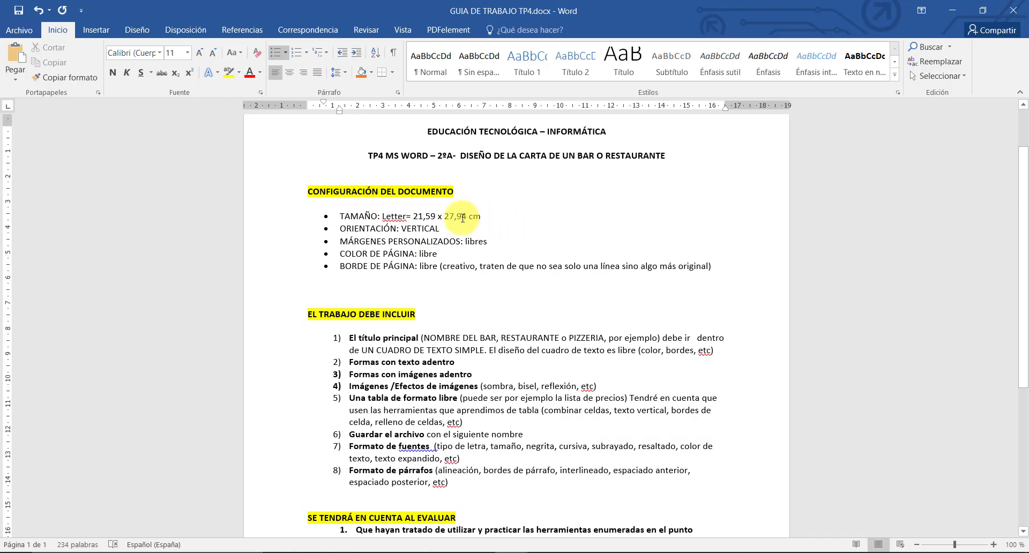
{"action": "left_click_drag", "start_coordinate": [468, 217], "coordinate": [412, 216]}
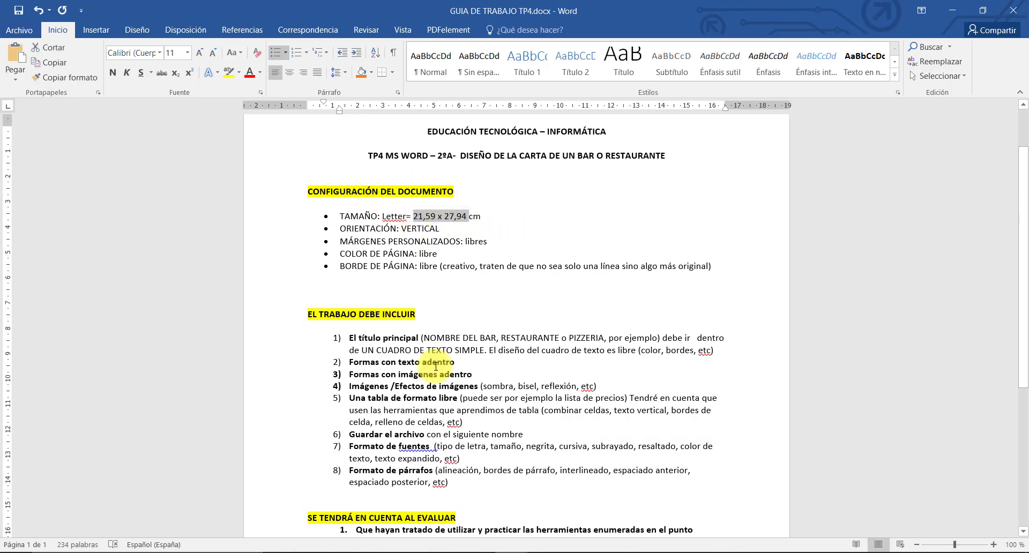
{"action": "left_click", "coordinate": [464, 248]}
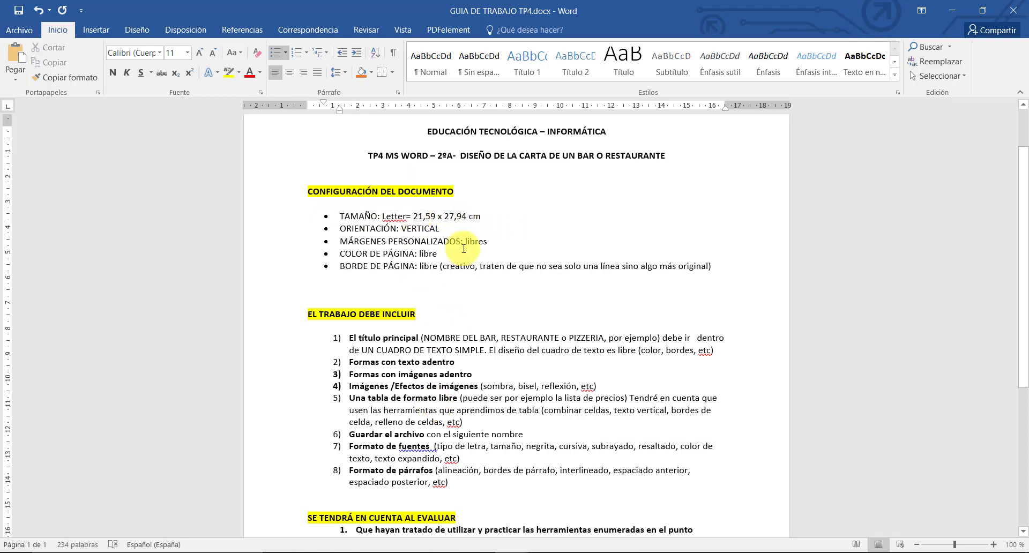
Step: Switch to the blank document Documento11 and view the available paper sizes
{"action": "left_click", "coordinate": [511, 552]}
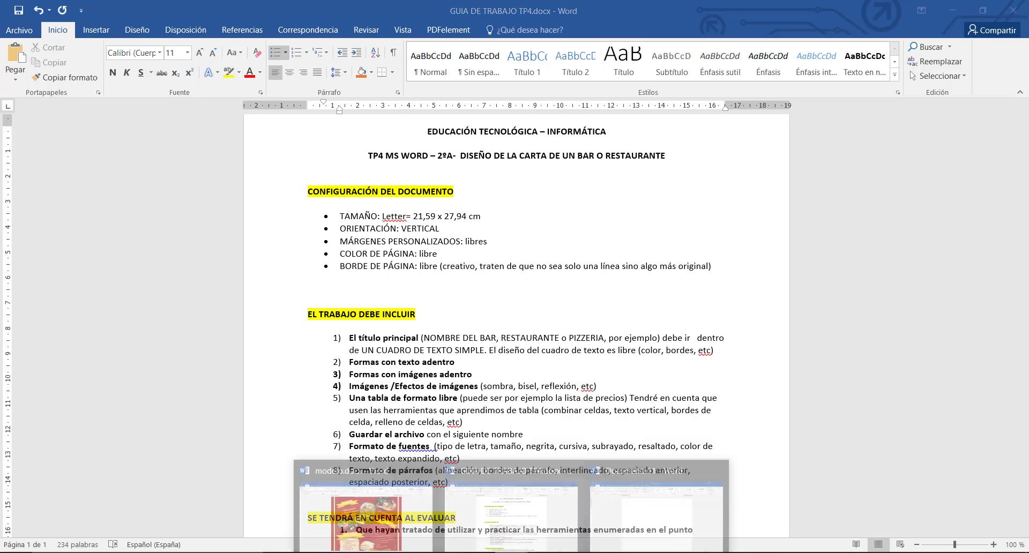
{"action": "left_click", "coordinate": [657, 509]}
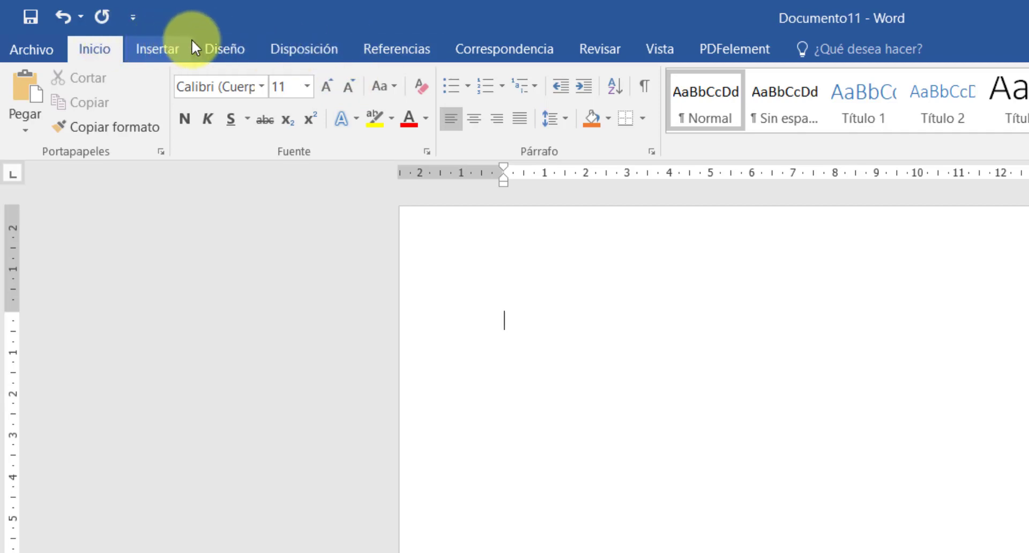
{"action": "left_click", "coordinate": [318, 53]}
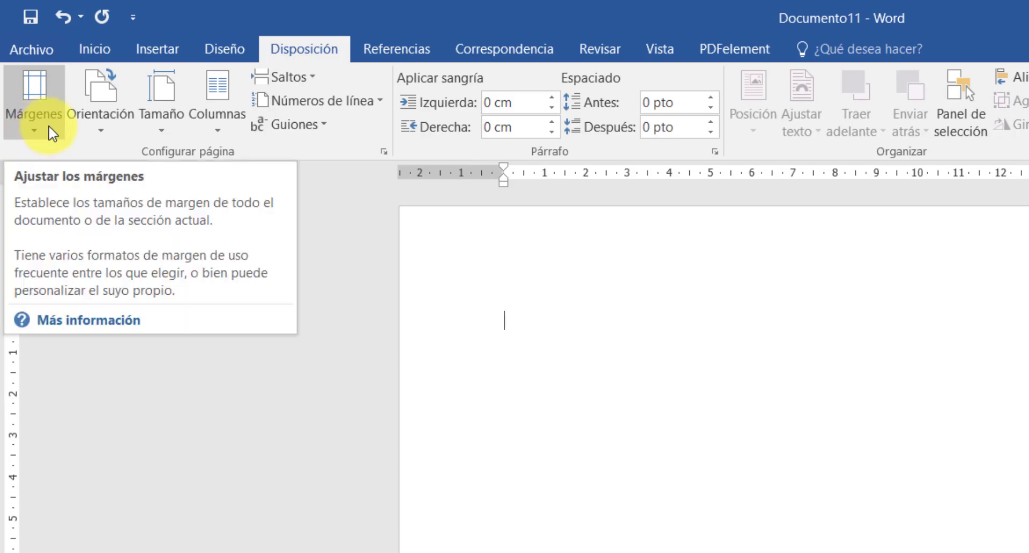
{"action": "left_click", "coordinate": [162, 127]}
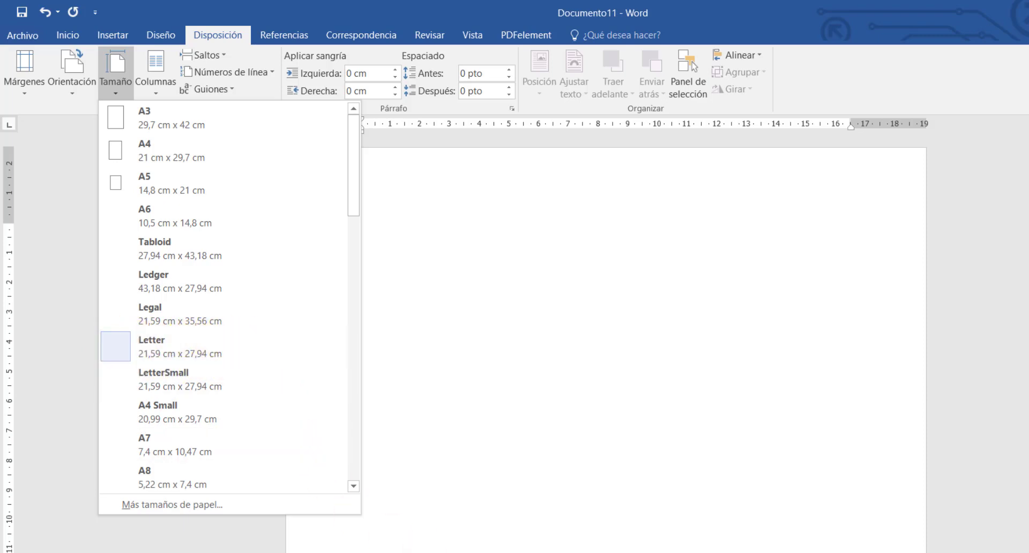
Step: Check the required Letter dimensions again in GUIA DE TRABAJO TP4.docx
{"action": "left_click", "coordinate": [596, 543]}
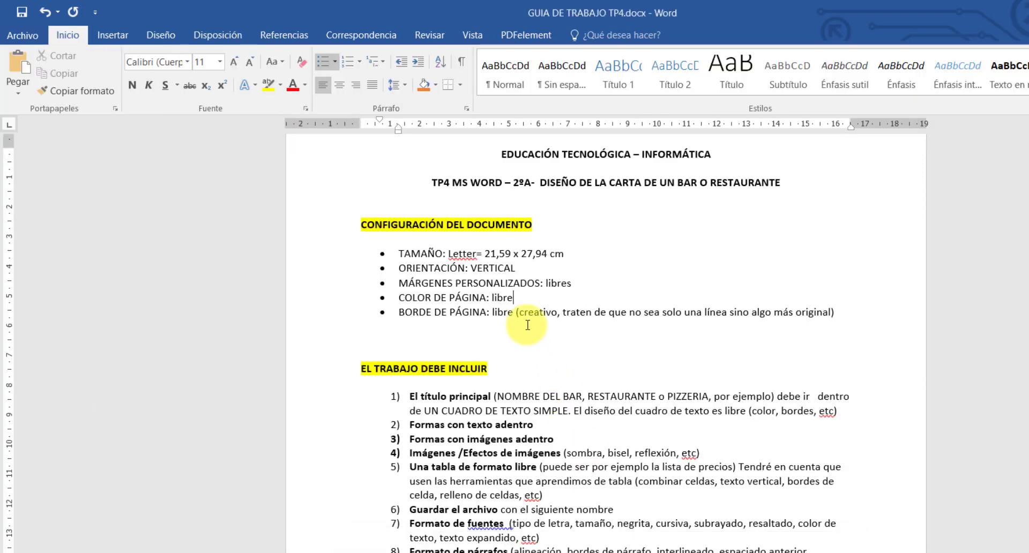
{"action": "left_click_drag", "start_coordinate": [476, 253], "coordinate": [564, 253]}
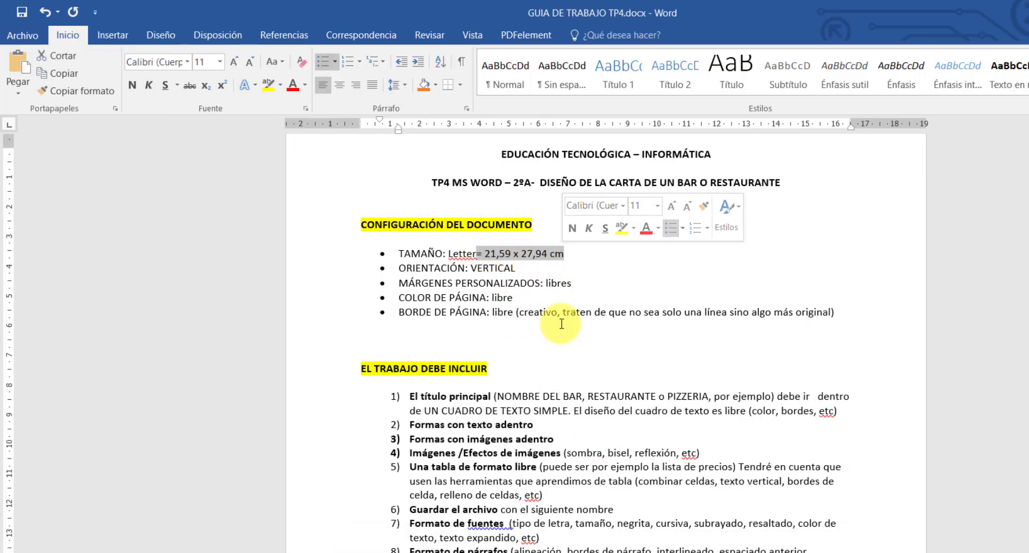
{"action": "left_click", "coordinate": [592, 425]}
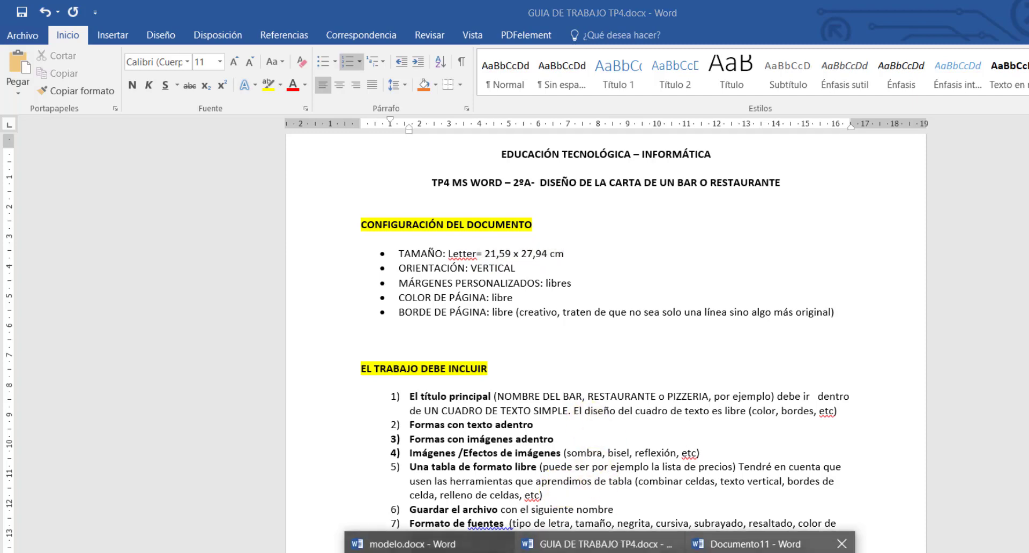
Step: Confirm the Letter paper size of 21,59 by 27,94 cm in Documento11 and view the page orientation options
{"action": "left_click", "coordinate": [563, 542]}
{"action": "left_click", "coordinate": [130, 93]}
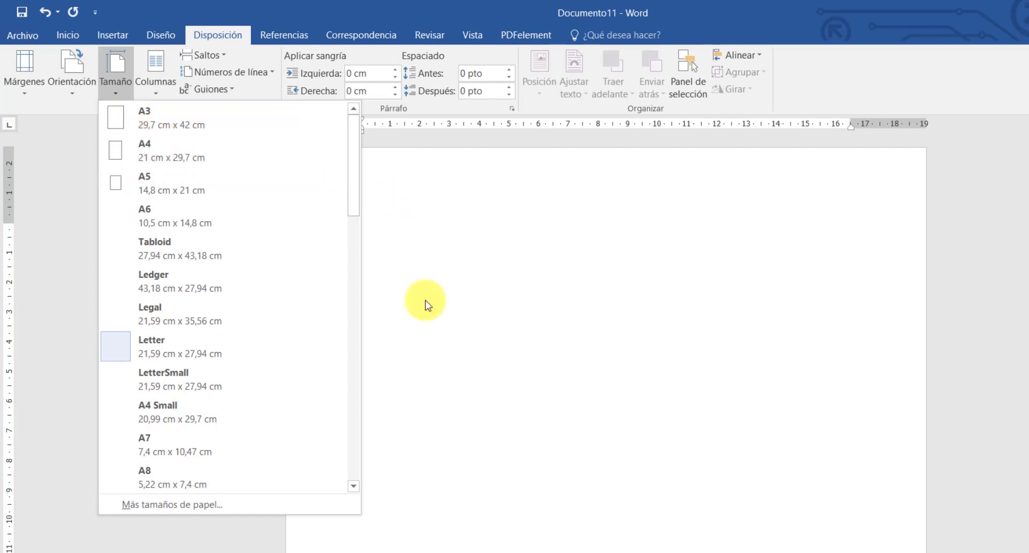
{"action": "left_click", "coordinate": [188, 507]}
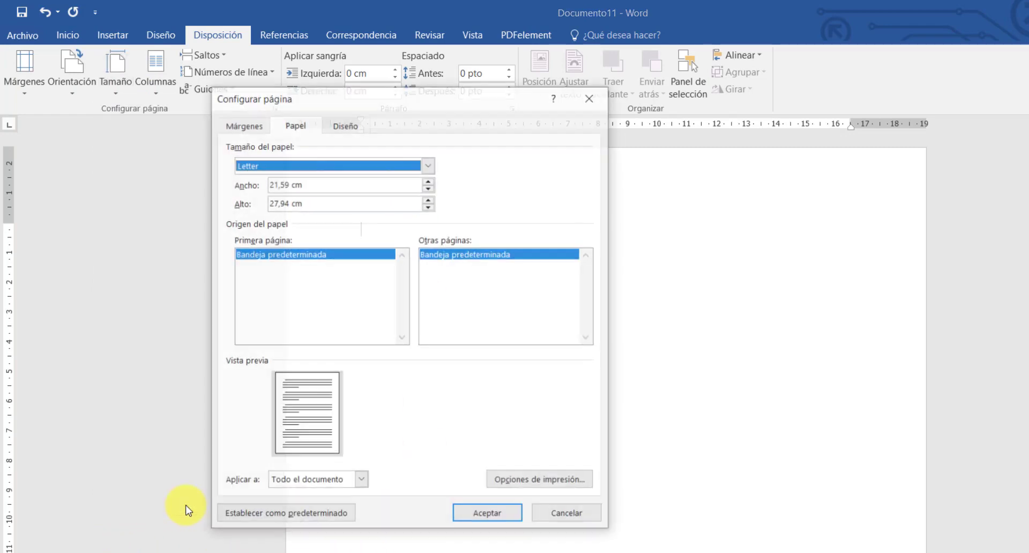
{"action": "left_click", "coordinate": [324, 185]}
{"action": "left_click_drag", "start_coordinate": [322, 185], "coordinate": [264, 186]}
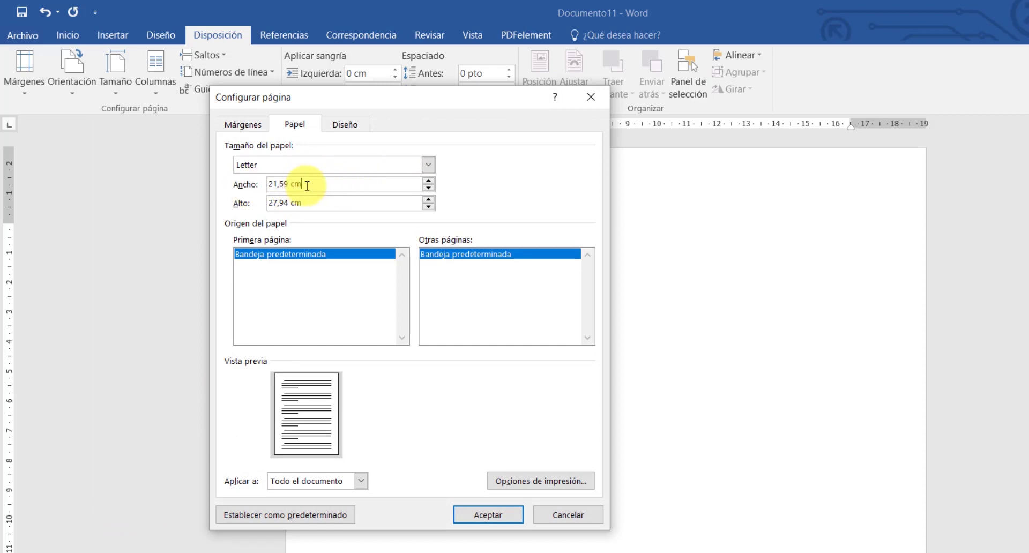
{"action": "left_click_drag", "start_coordinate": [319, 203], "coordinate": [224, 213]}
{"action": "left_click", "coordinate": [472, 514]}
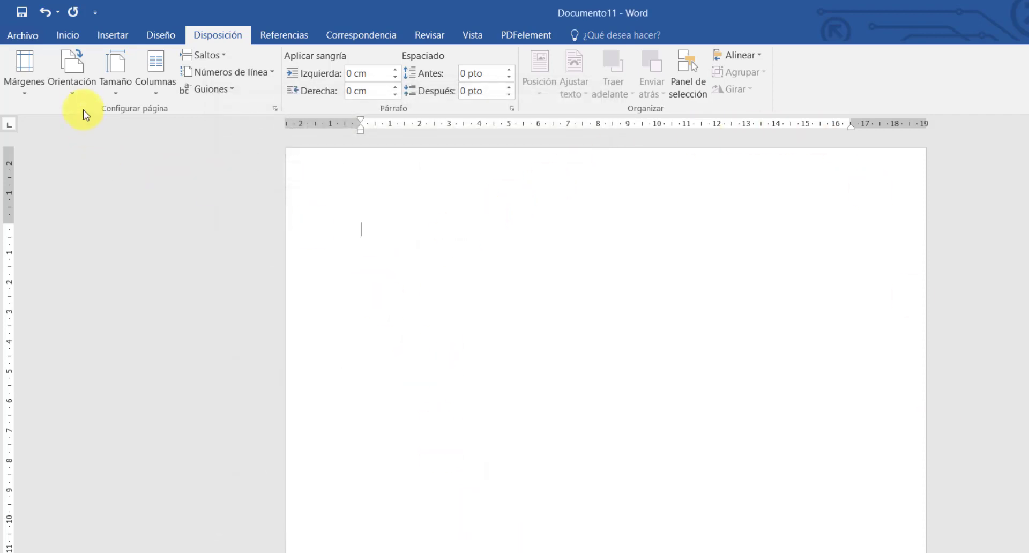
{"action": "left_click", "coordinate": [79, 93]}
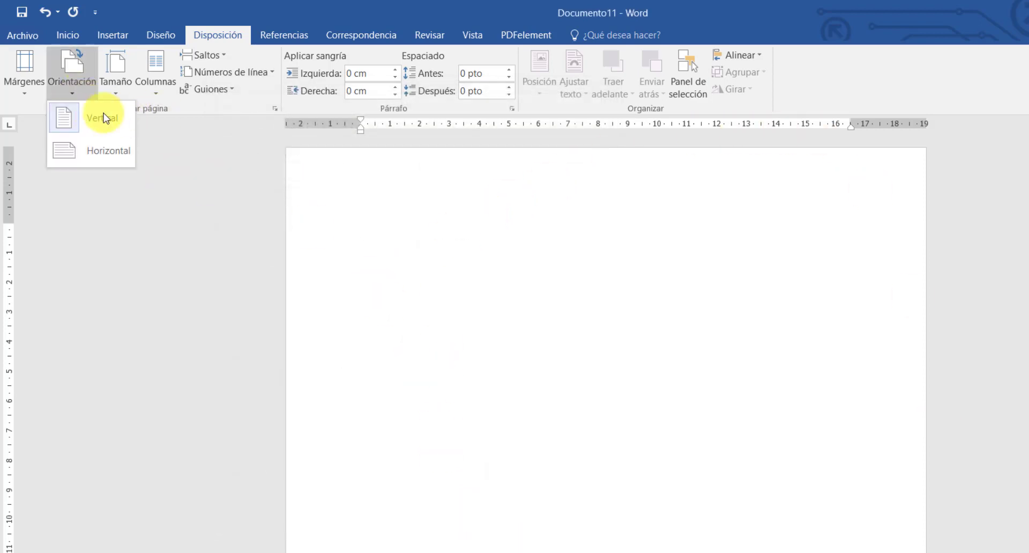
Step: Read the page colour and page border requirements under CONFIGURACIÓN DEL DOCUMENTO in GUIA DE TRABAJO TP4.docx
{"action": "left_click", "coordinate": [600, 552]}
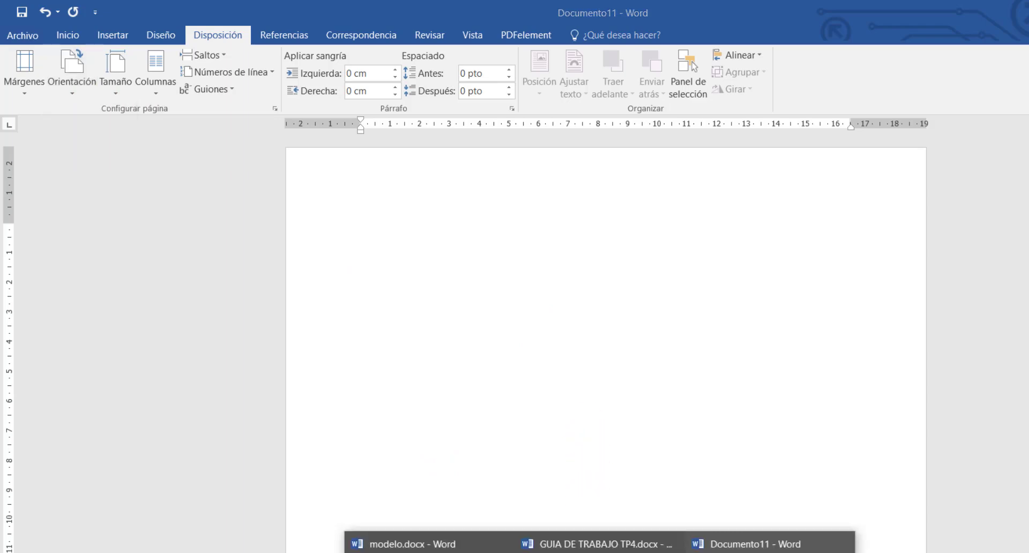
{"action": "left_click", "coordinate": [584, 544]}
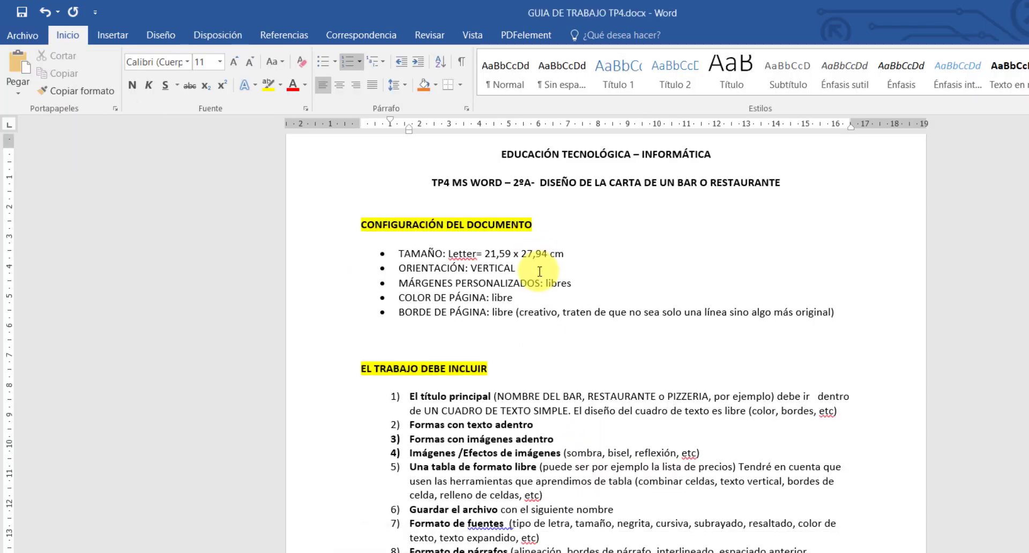
{"action": "left_click_drag", "start_coordinate": [397, 295], "coordinate": [531, 296]}
{"action": "left_click", "coordinate": [538, 329]}
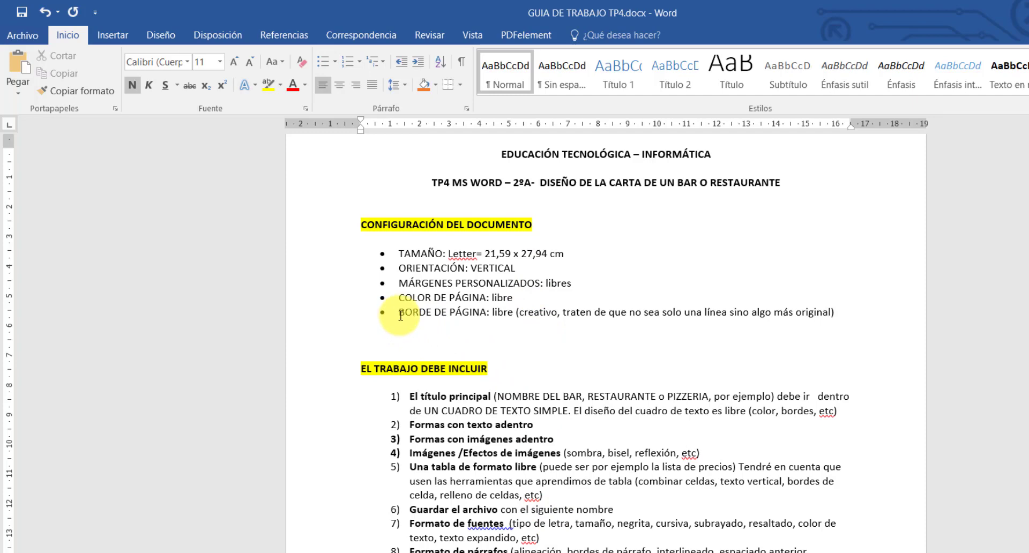
{"action": "left_click_drag", "start_coordinate": [401, 316], "coordinate": [522, 313]}
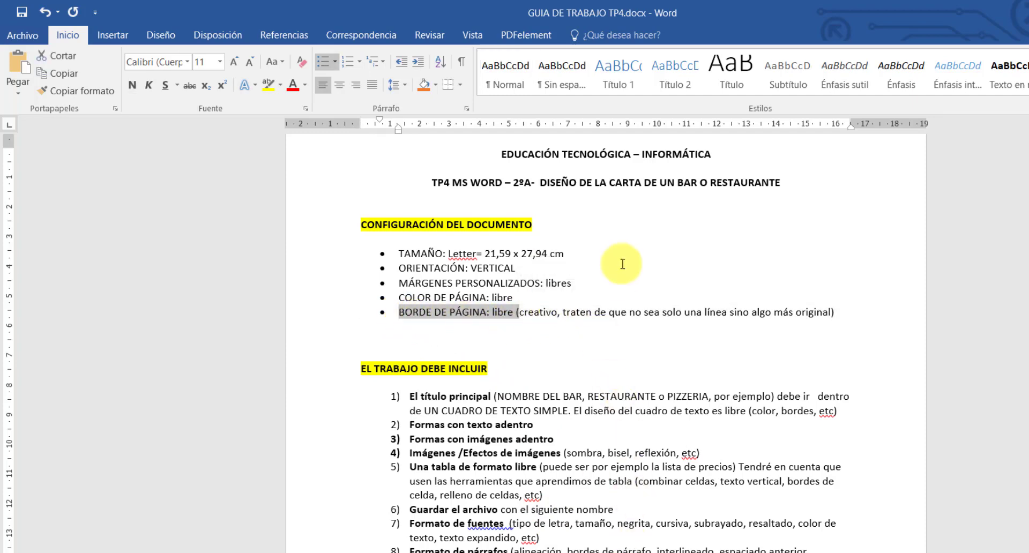
{"action": "left_click", "coordinate": [616, 324]}
{"action": "mouse_move", "coordinate": [555, 312]}
{"action": "left_mouse_down"}
{"action": "mouse_move", "coordinate": [517, 310]}
{"action": "mouse_move", "coordinate": [554, 310]}
{"action": "left_mouse_up"}
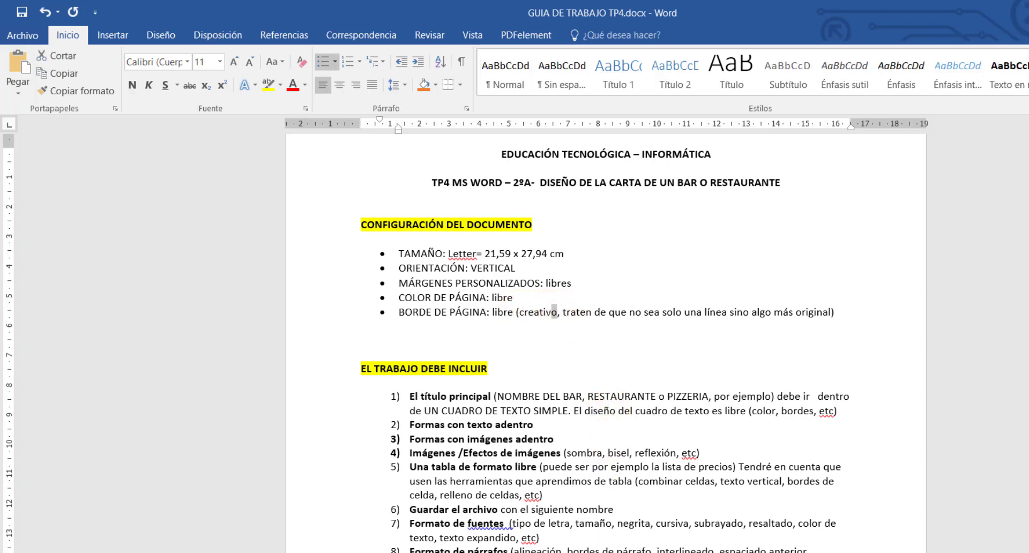
Step: Return to Documento11 and choose the dark blue line art with decorated corners as its page border
{"action": "left_click", "coordinate": [601, 552]}
{"action": "left_click", "coordinate": [777, 549]}
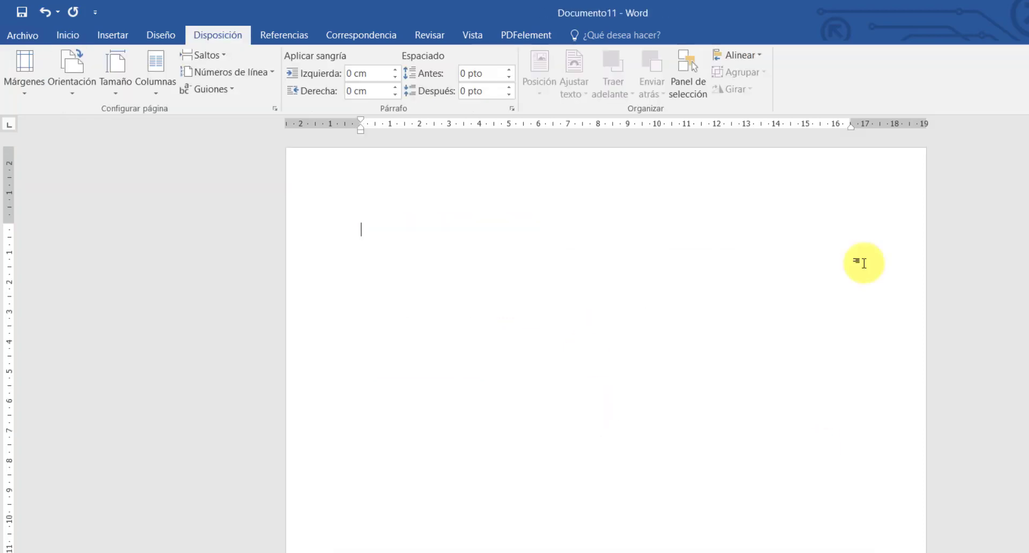
{"action": "left_click", "coordinate": [169, 41]}
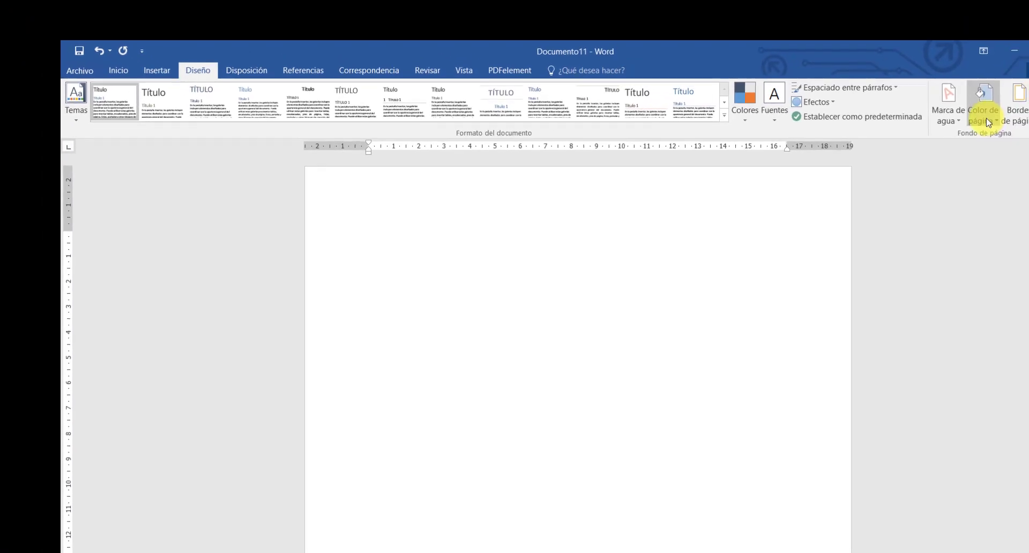
{"action": "left_click", "coordinate": [1022, 121]}
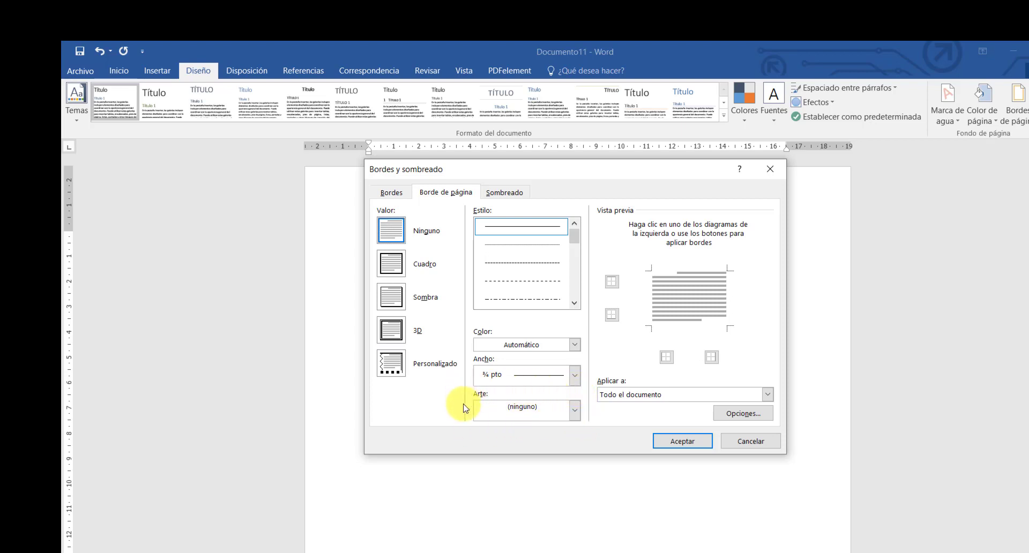
{"action": "left_click", "coordinate": [578, 410]}
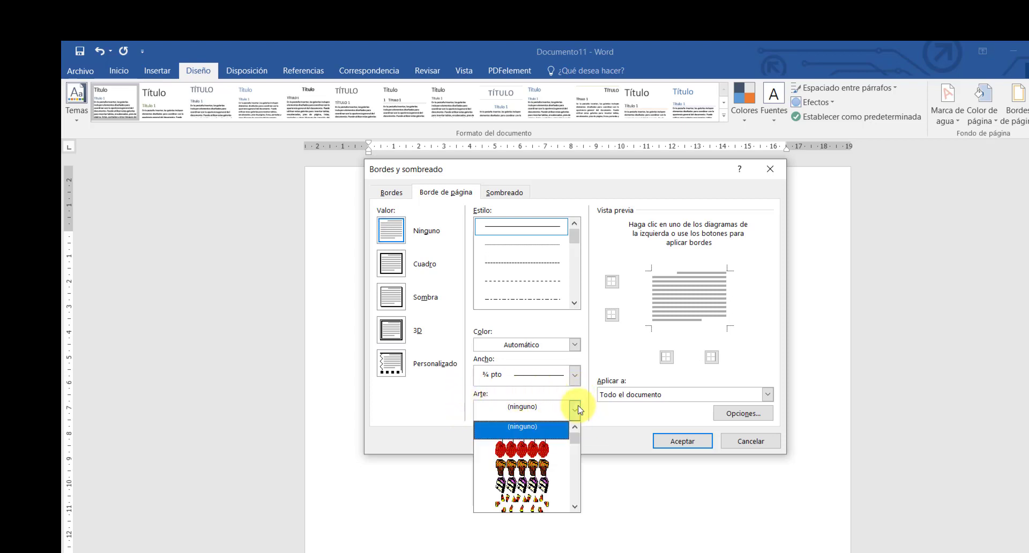
{"action": "left_click_drag", "start_coordinate": [577, 436], "coordinate": [578, 457]}
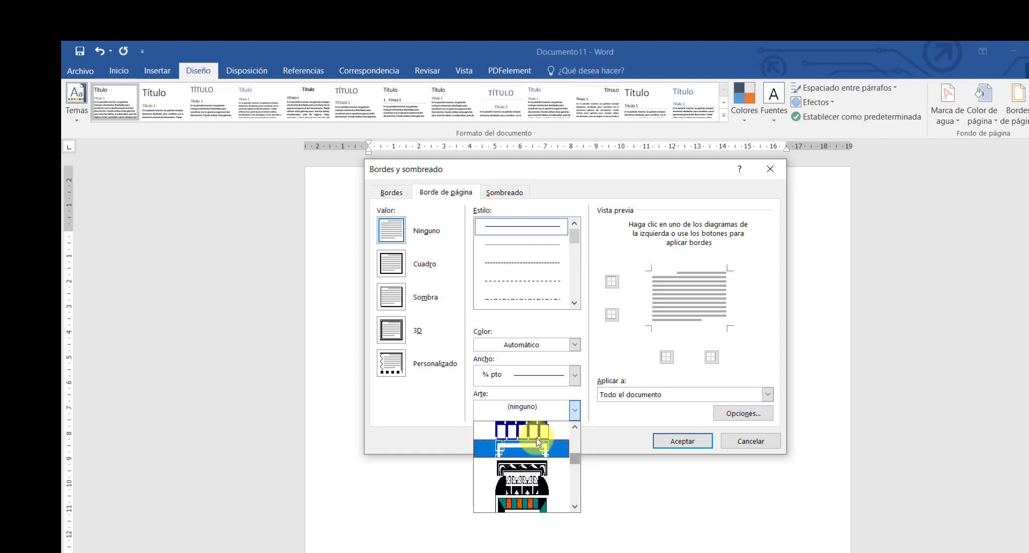
{"action": "left_click", "coordinate": [523, 448]}
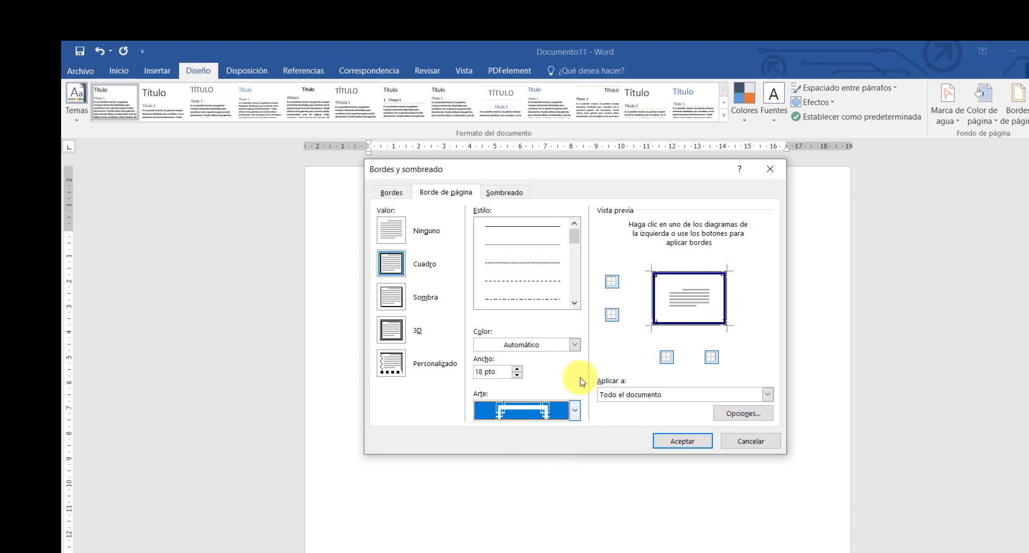
Step: Look through the border's colours and line styles, and set its width to 18 pto after trying 15 pto
{"action": "left_click", "coordinate": [575, 348]}
{"action": "left_click", "coordinate": [575, 348]}
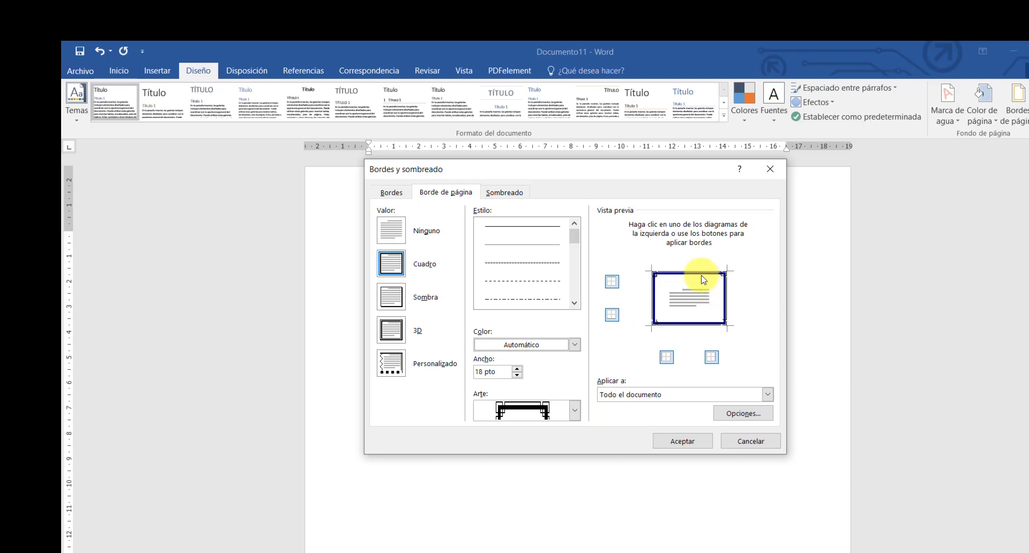
{"action": "left_click_drag", "start_coordinate": [575, 241], "coordinate": [575, 255]}
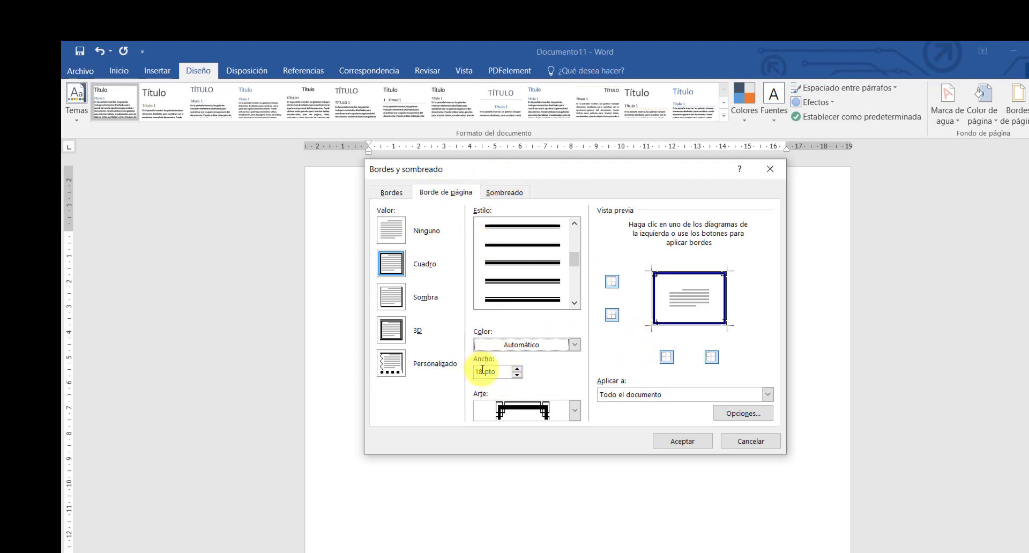
{"action": "left_click", "coordinate": [518, 375]}
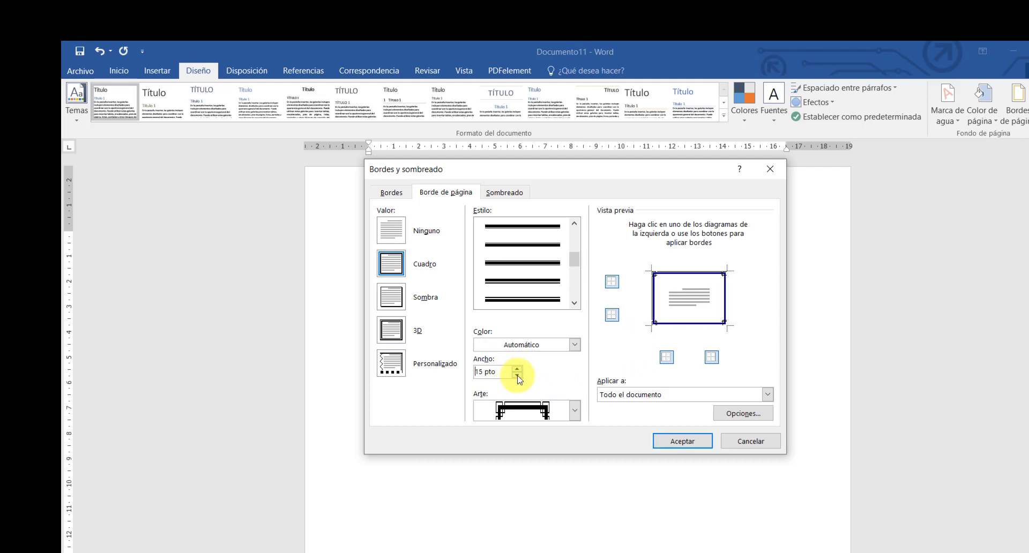
{"action": "left_click", "coordinate": [518, 375]}
{"action": "left_click", "coordinate": [518, 370]}
{"action": "left_click", "coordinate": [518, 369]}
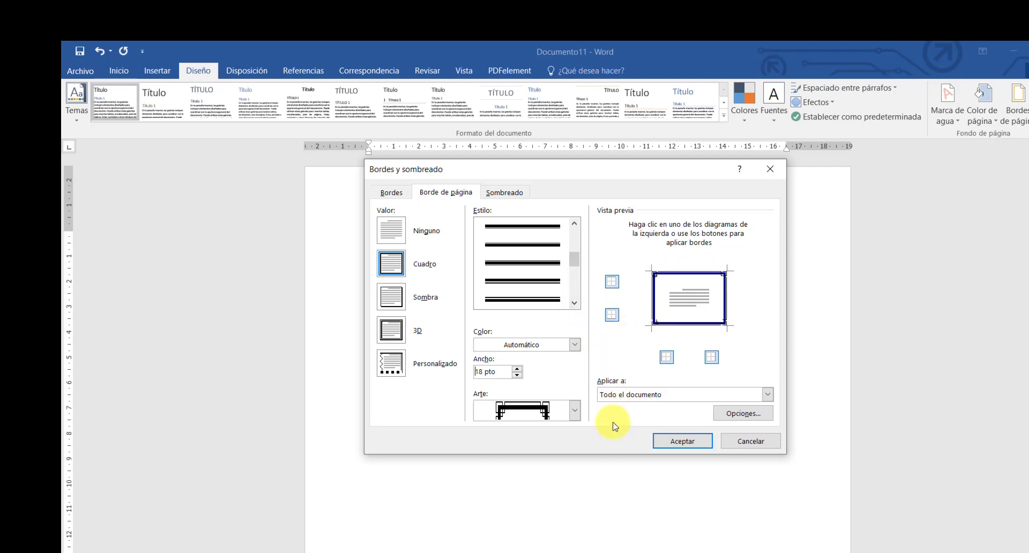
Step: Try the dark blue art border on the whole document after browsing the other art designs, and undo it
{"action": "left_click", "coordinate": [577, 417]}
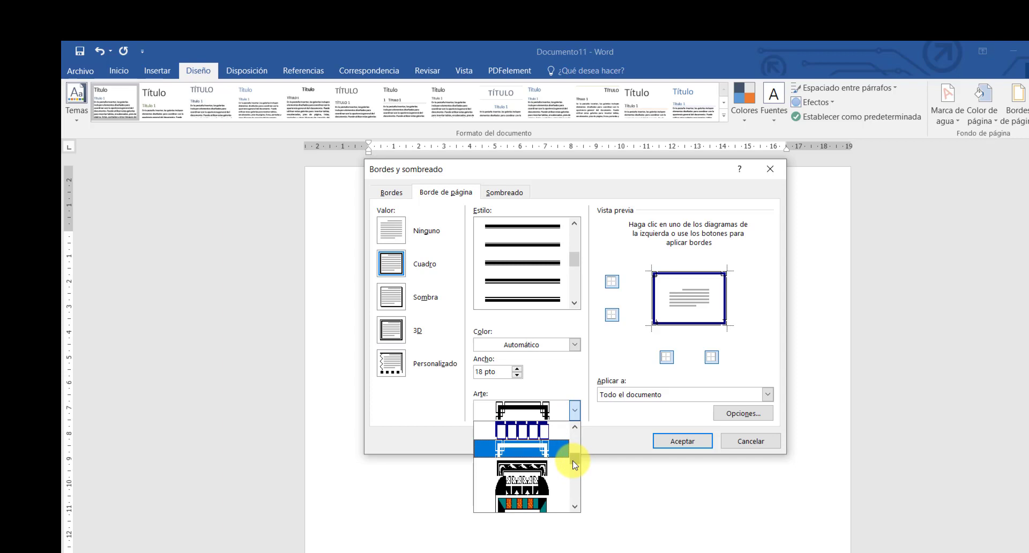
{"action": "left_click_drag", "start_coordinate": [575, 465], "coordinate": [573, 447]}
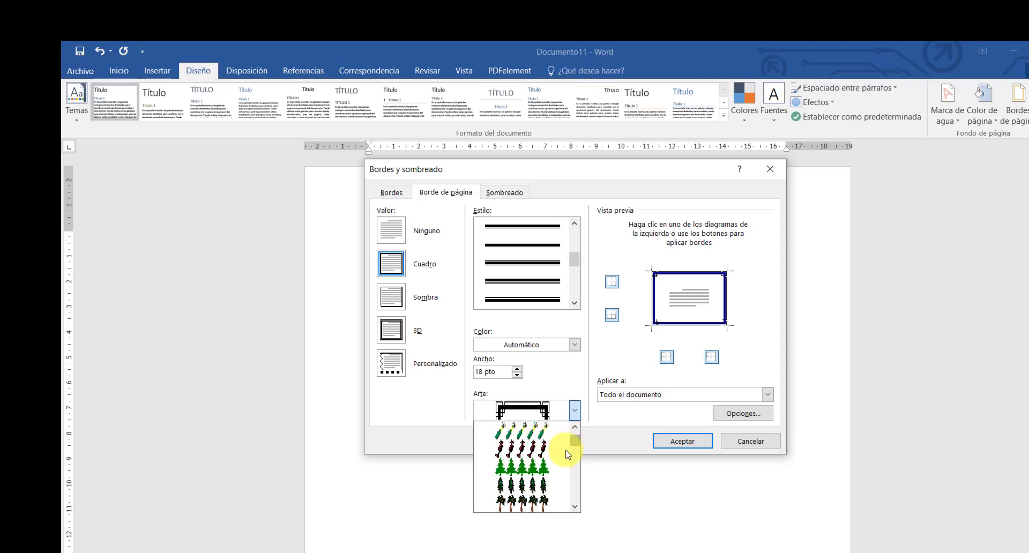
{"action": "left_click_drag", "start_coordinate": [574, 439], "coordinate": [577, 435]}
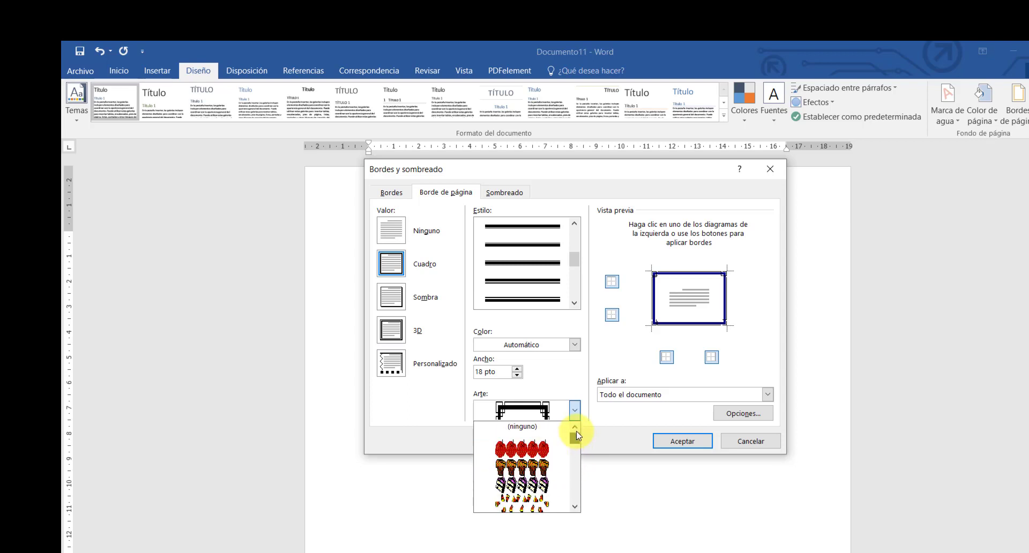
{"action": "scroll", "coordinate": [567, 480], "scroll_direction": "down", "scroll_amount": 5}
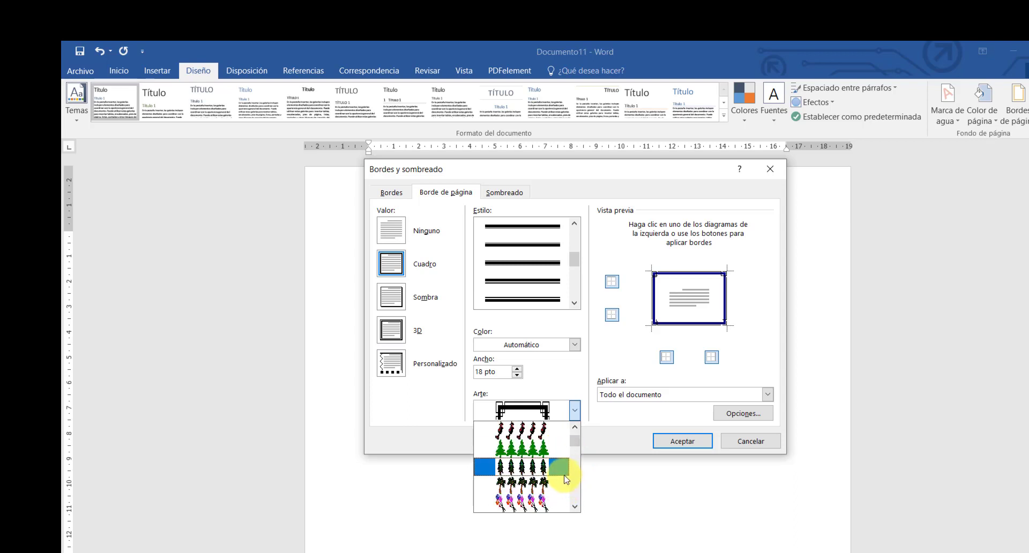
{"action": "scroll", "coordinate": [563, 471], "scroll_direction": "up", "scroll_amount": 1}
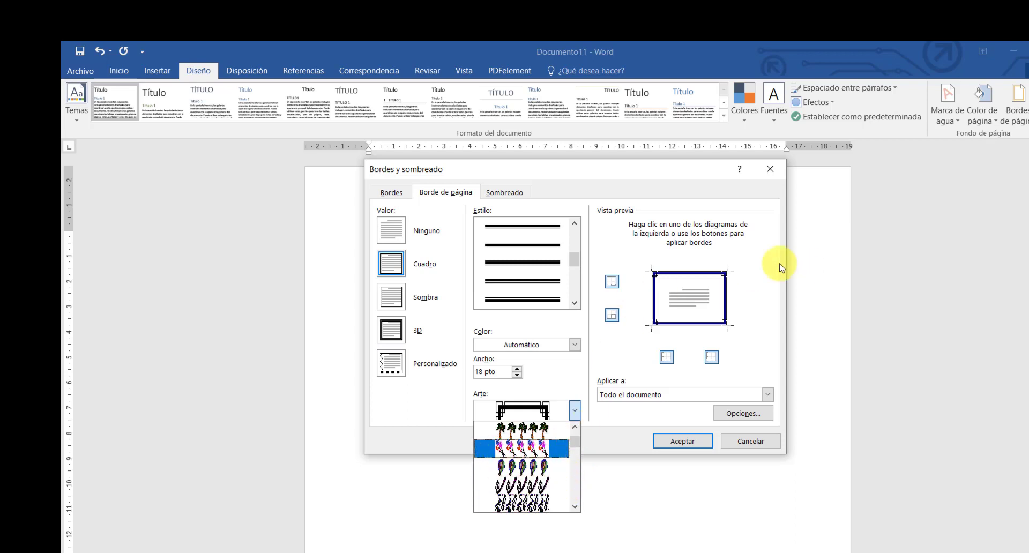
{"action": "left_click", "coordinate": [776, 205]}
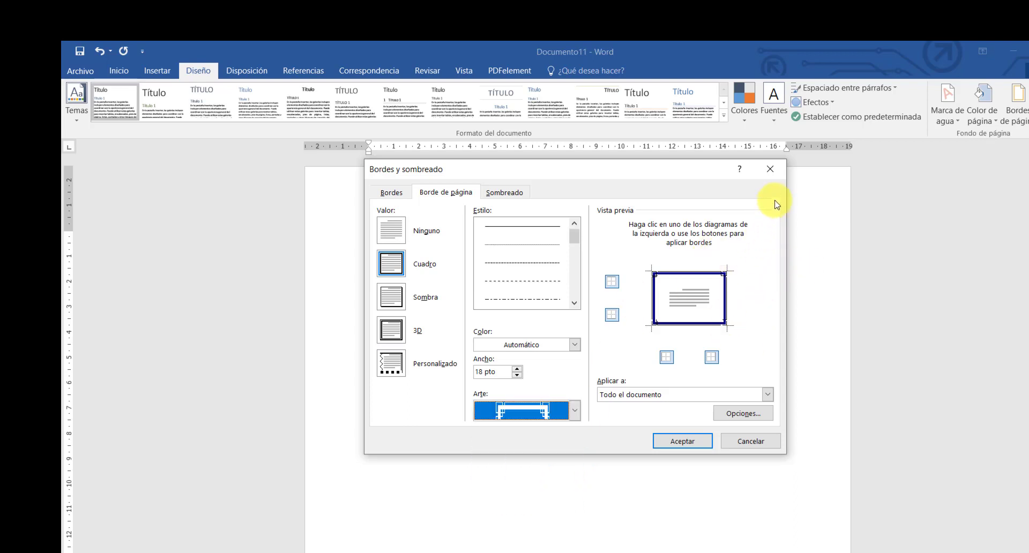
{"action": "left_click", "coordinate": [683, 442]}
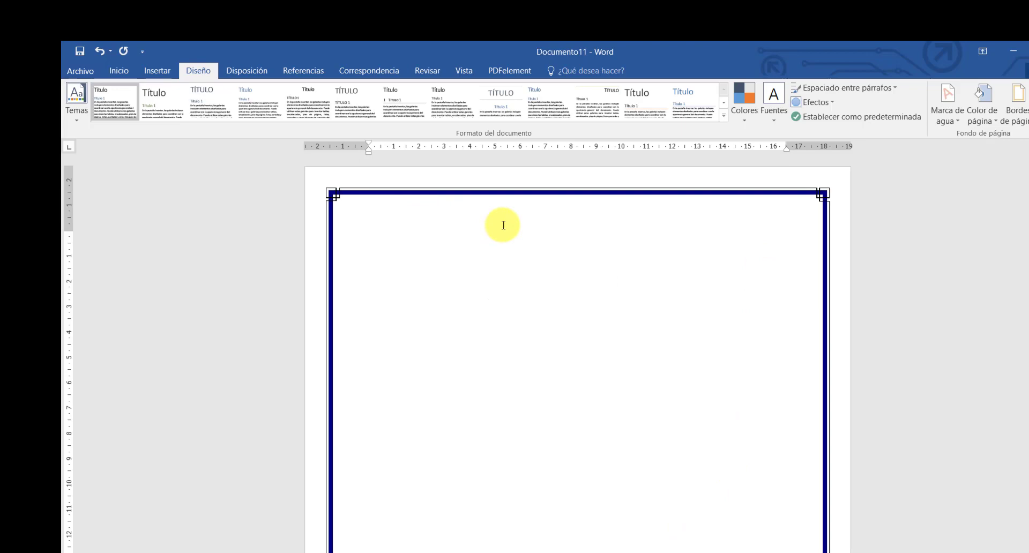
{"action": "key", "text": "ctrl+z"}
Step: Read the EL TRABAJO DEBE INCLUIR list in GUIA DE TRABAJO TP4.docx, focusing on shapes with text and the title's simple text box
{"action": "mouse_move", "coordinate": [574, 551]}
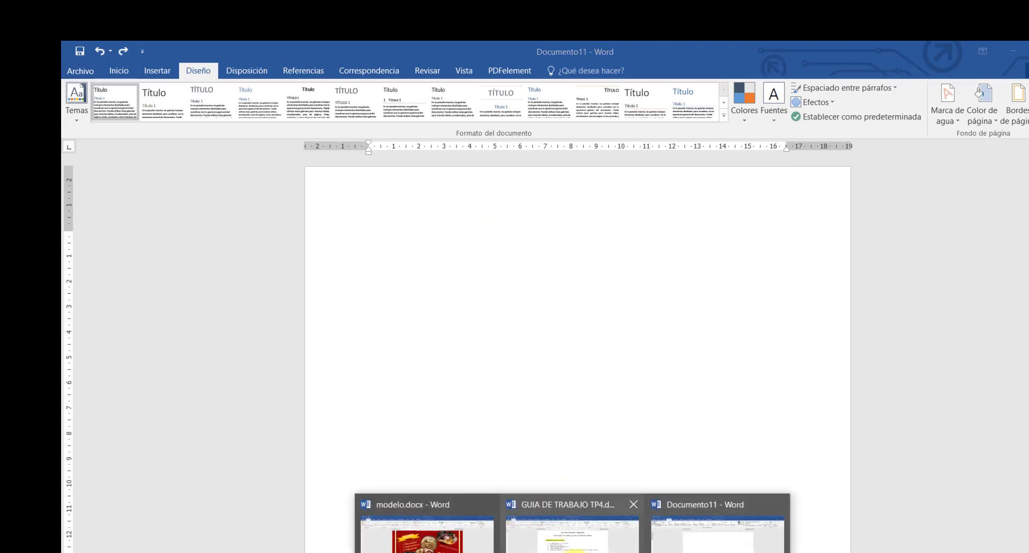
{"action": "left_click", "coordinate": [568, 528]}
{"action": "scroll", "coordinate": [557, 354], "scroll_direction": "down", "scroll_amount": 4}
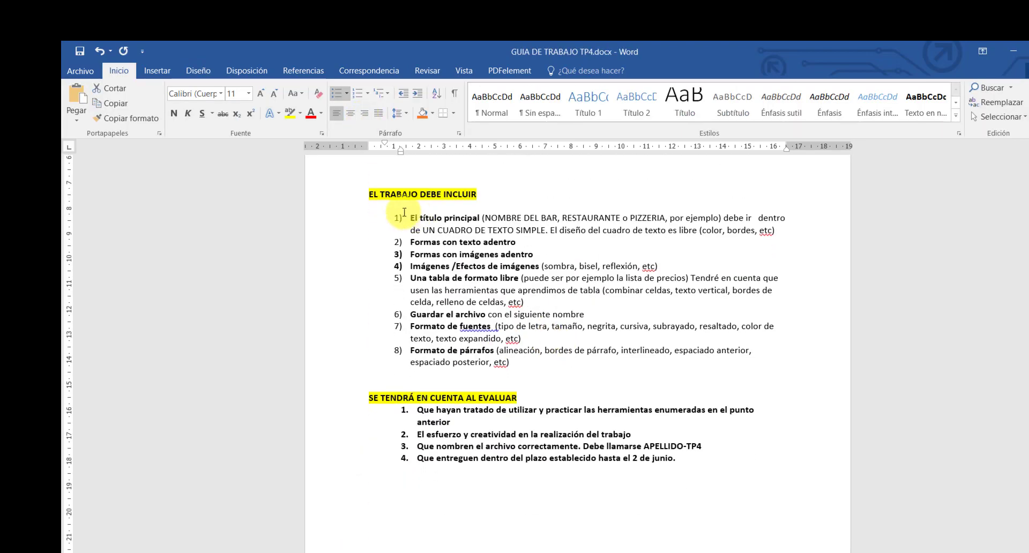
{"action": "left_click_drag", "start_coordinate": [410, 218], "coordinate": [522, 367]}
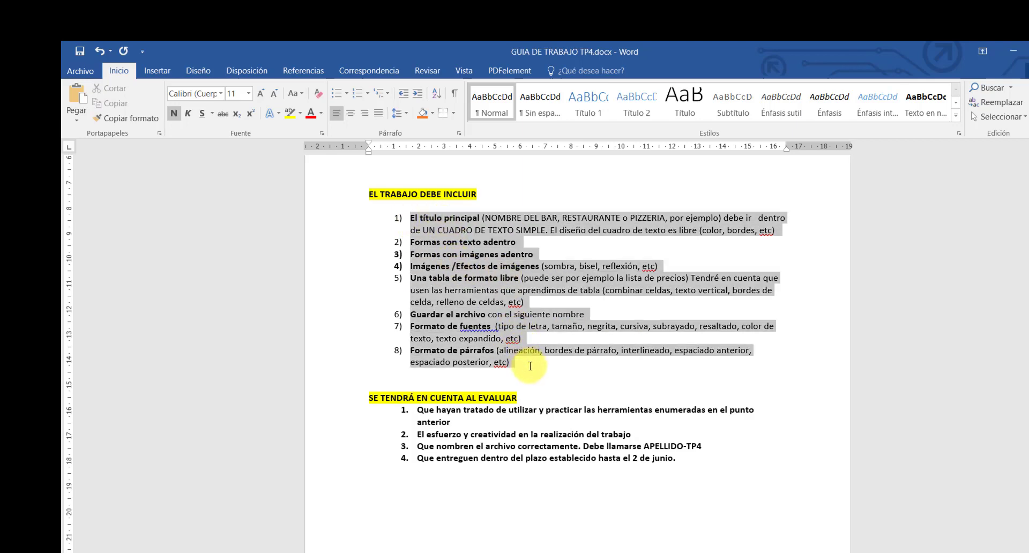
{"action": "left_click", "coordinate": [651, 391]}
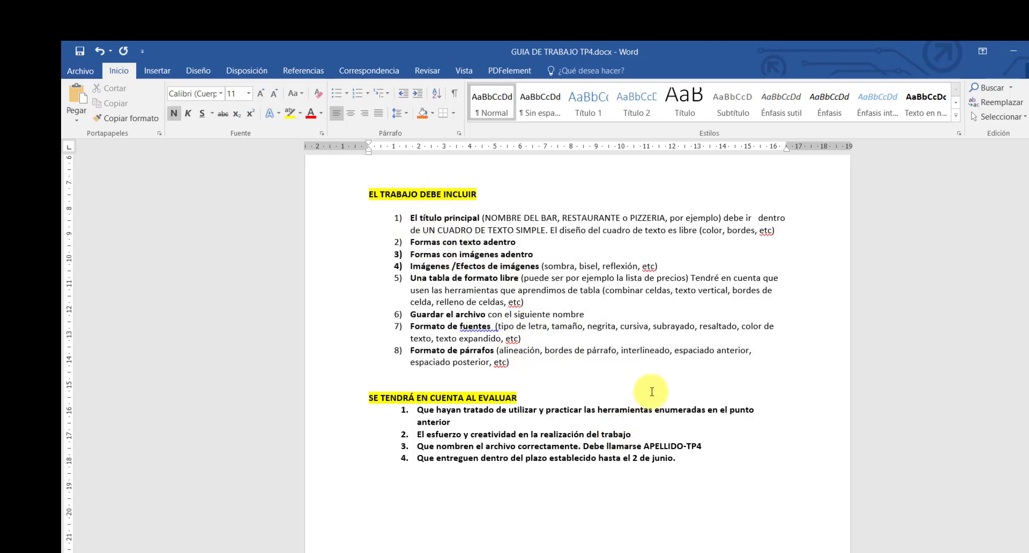
{"action": "left_click", "coordinate": [522, 258]}
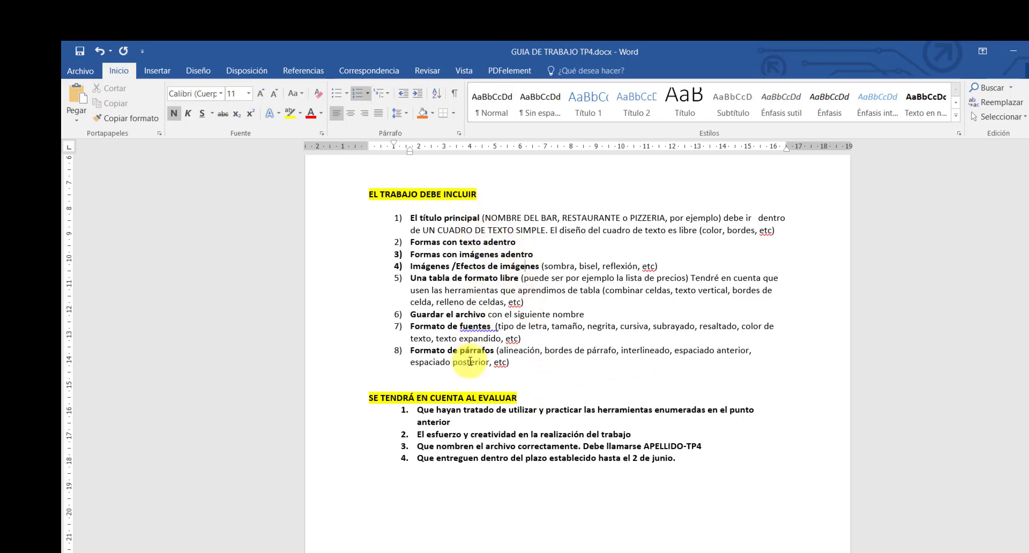
{"action": "left_click", "coordinate": [432, 242]}
{"action": "left_click_drag", "start_coordinate": [421, 242], "coordinate": [514, 244]}
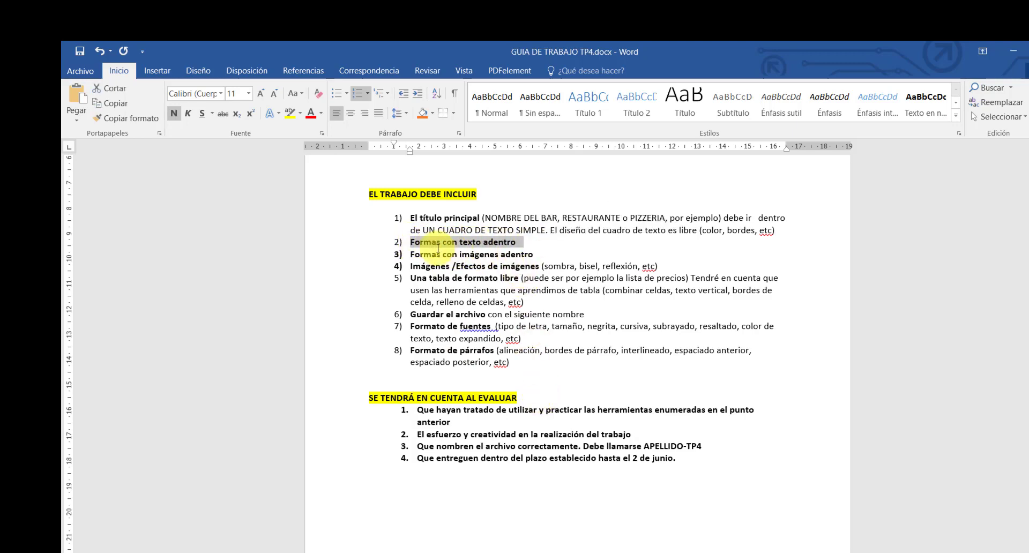
{"action": "left_click", "coordinate": [505, 290]}
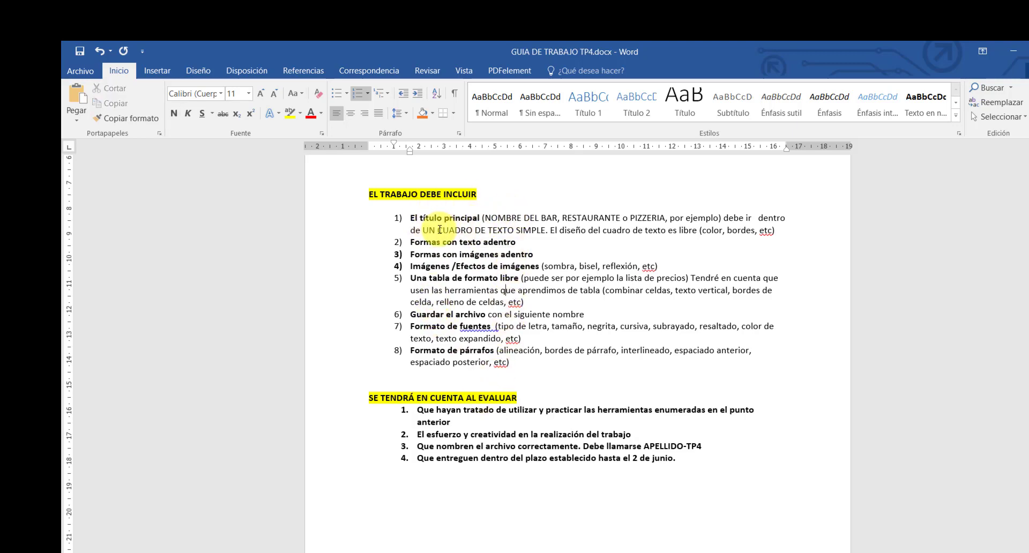
{"action": "left_click_drag", "start_coordinate": [437, 230], "coordinate": [544, 230]}
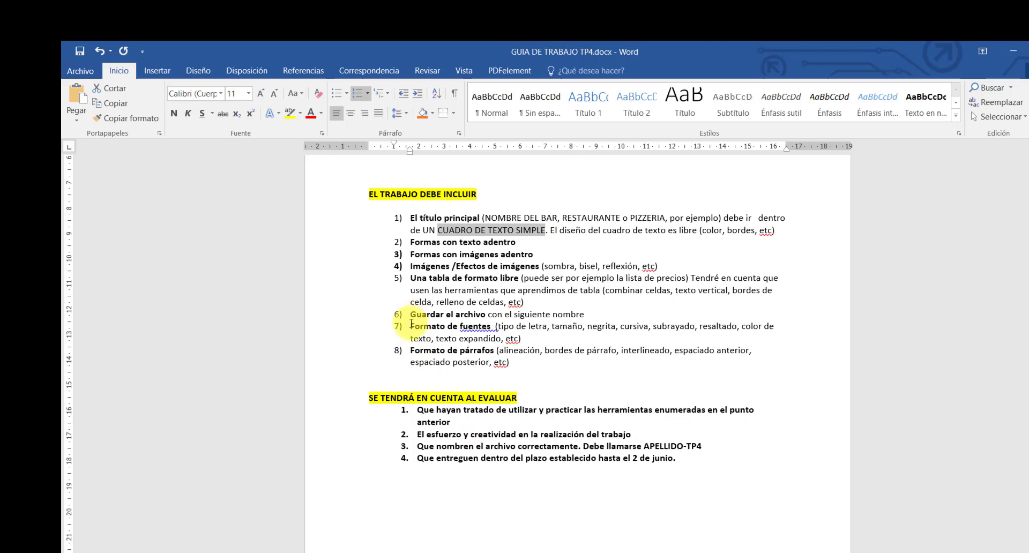
Step: Check the guide's Formato de fuentes requirement and examine the EL BAR DE LAU title and group photo in the sample menu modelo.docx
{"action": "left_click_drag", "start_coordinate": [411, 323], "coordinate": [499, 325]}
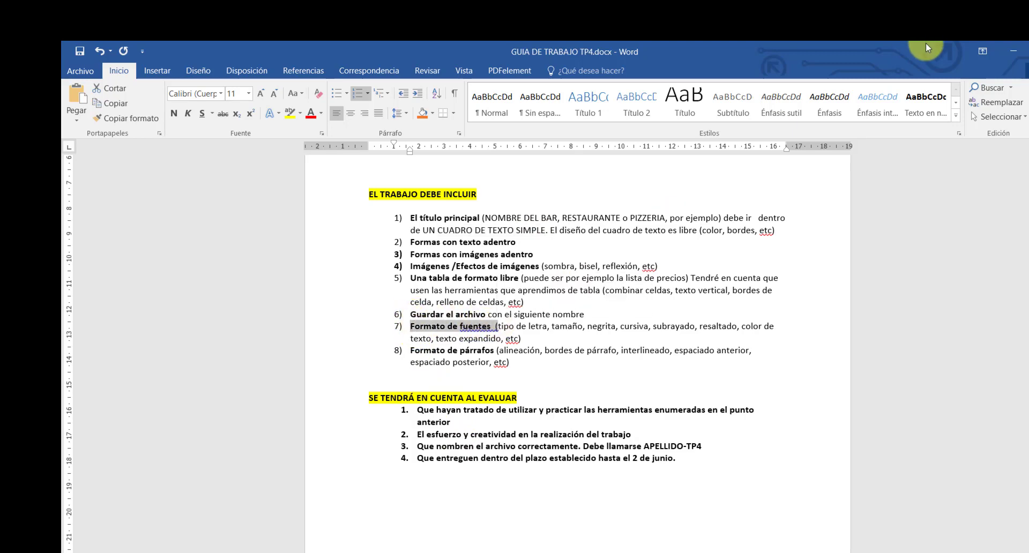
{"action": "left_click", "coordinate": [1012, 51]}
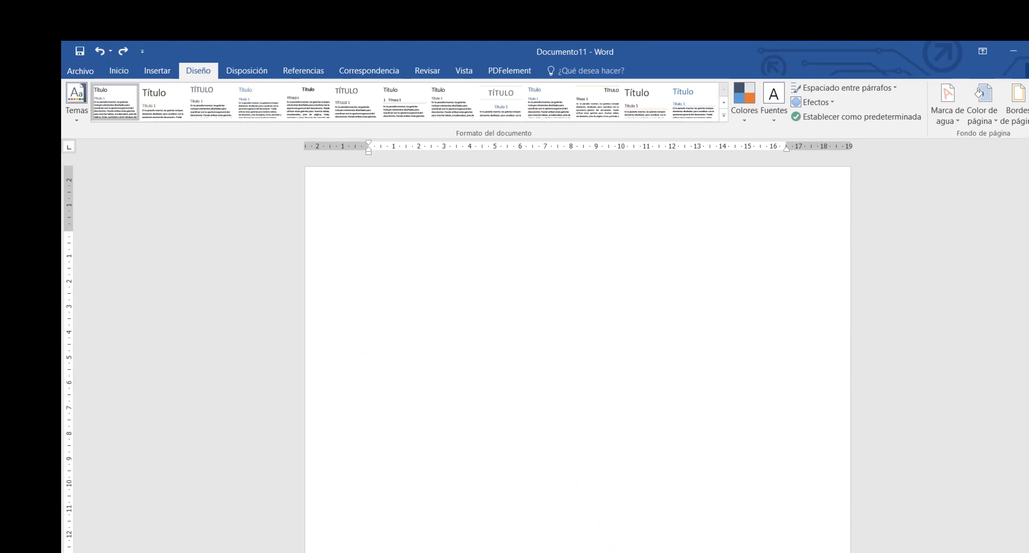
{"action": "left_click", "coordinate": [471, 547]}
{"action": "scroll", "coordinate": [599, 399], "scroll_direction": "up", "scroll_amount": 2}
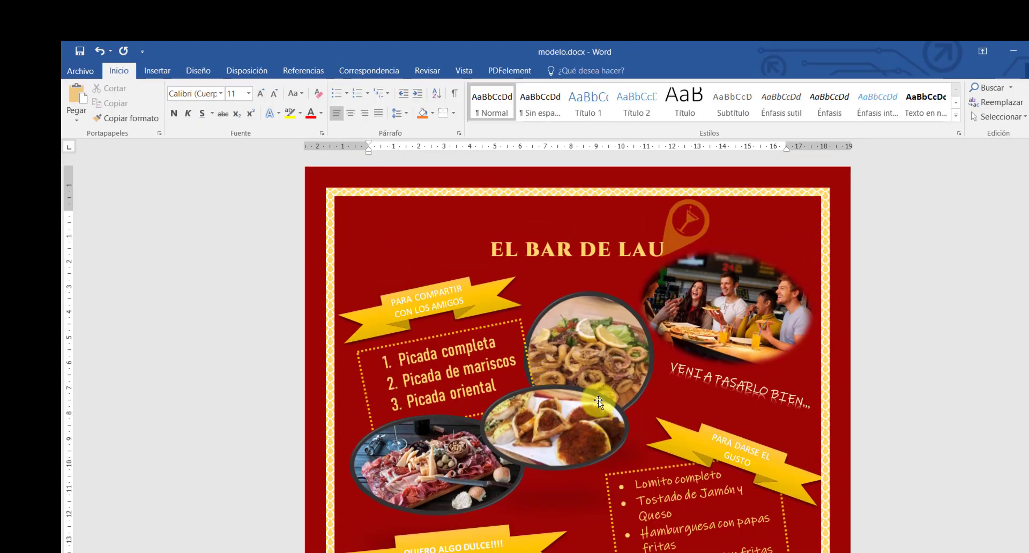
{"action": "scroll", "coordinate": [598, 405], "scroll_direction": "down", "scroll_amount": 2}
{"action": "scroll", "coordinate": [598, 410], "scroll_direction": "up", "scroll_amount": 3}
{"action": "scroll", "coordinate": [598, 410], "scroll_direction": "up", "scroll_amount": 1}
{"action": "left_click", "coordinate": [622, 250]}
{"action": "left_click_drag", "start_coordinate": [492, 248], "coordinate": [651, 250]}
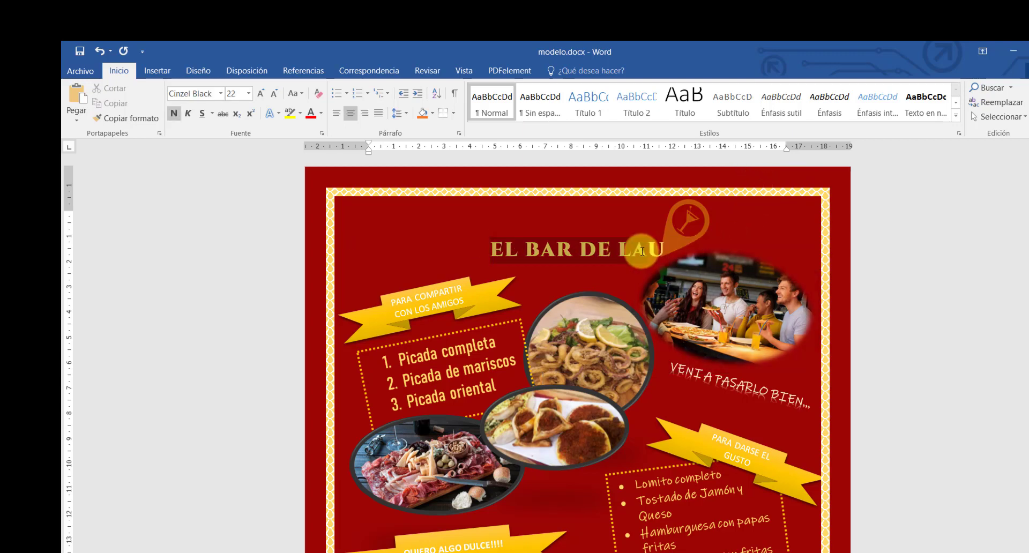
{"action": "left_click", "coordinate": [718, 289]}
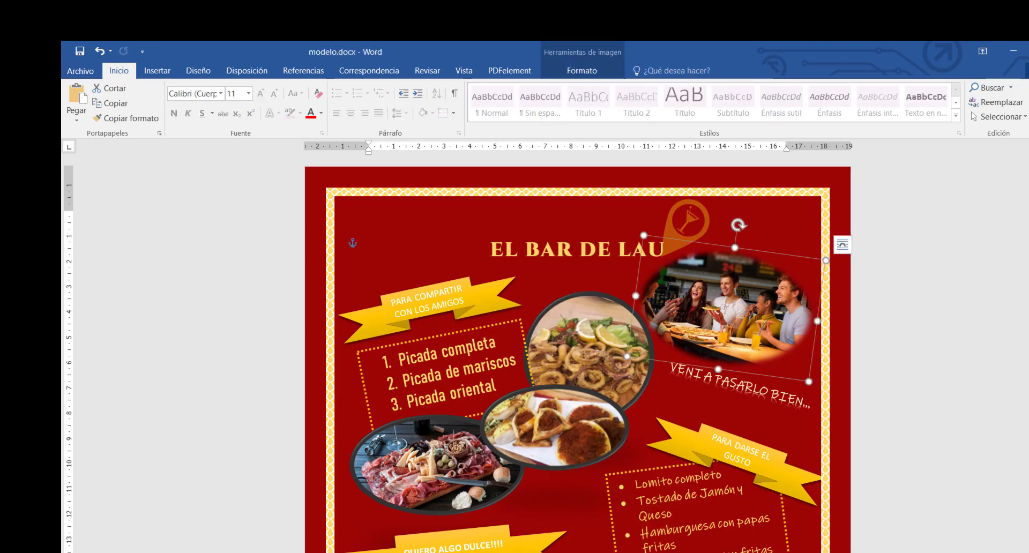
Step: Return to Documento11 and insert the built-in simple text box (Cuadro de texto simple) for the title
{"action": "mouse_move", "coordinate": [572, 552]}
{"action": "left_click", "coordinate": [688, 547]}
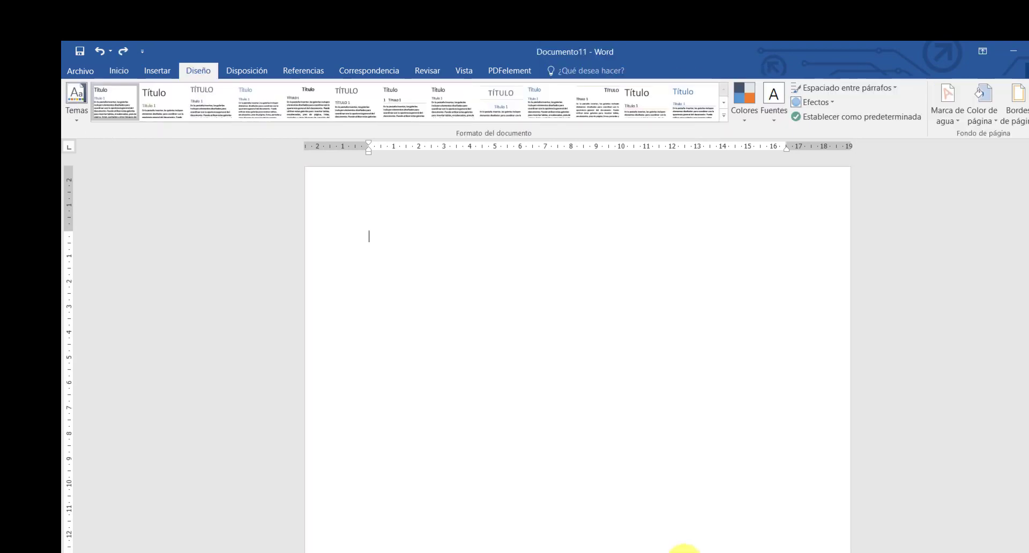
{"action": "left_click", "coordinate": [161, 71]}
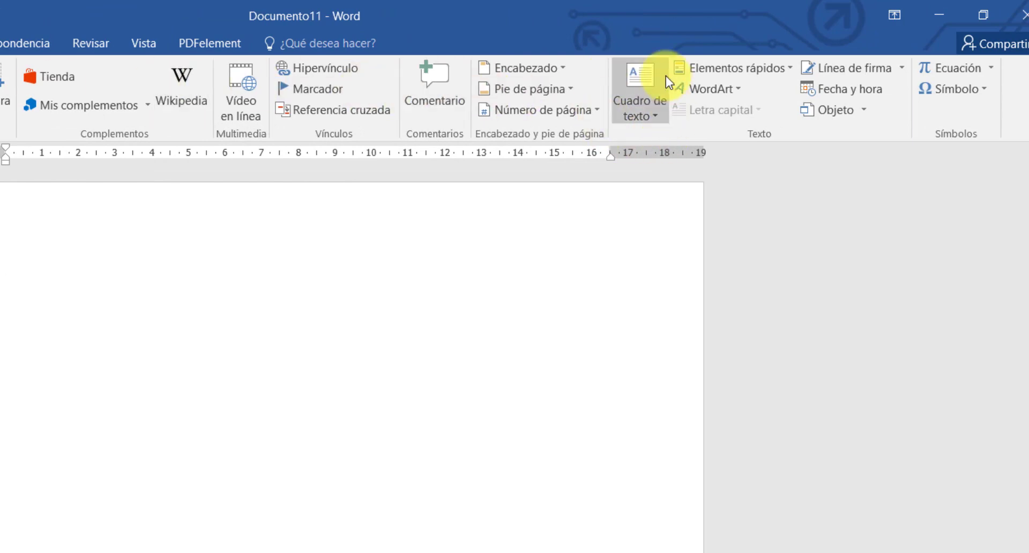
{"action": "left_click", "coordinate": [657, 117]}
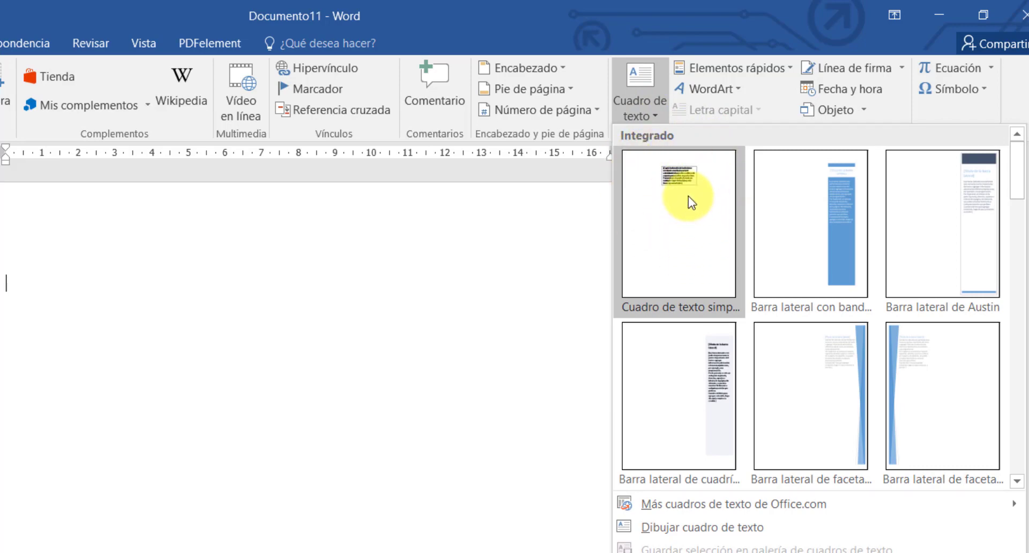
{"action": "scroll", "coordinate": [688, 197], "scroll_direction": "down", "scroll_amount": 5}
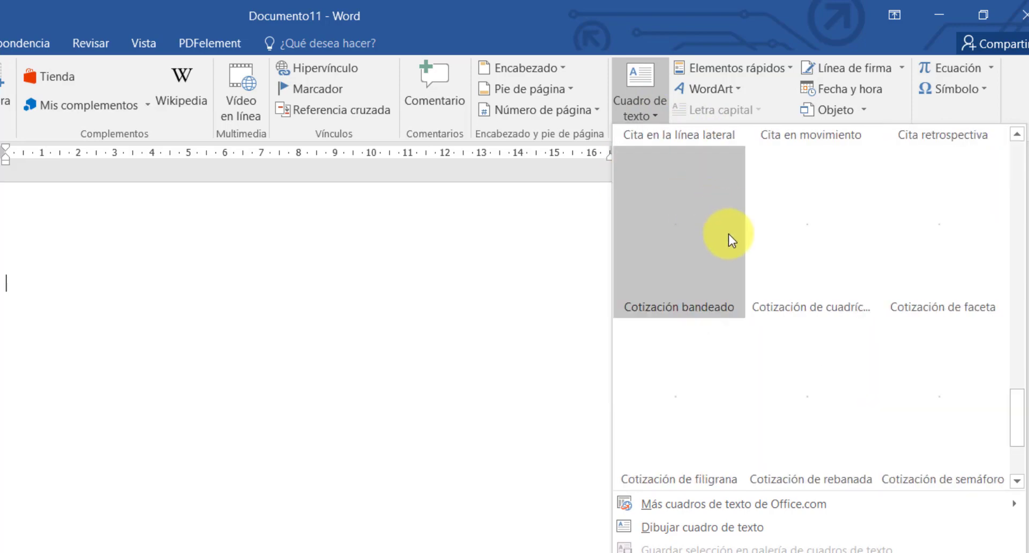
{"action": "scroll", "coordinate": [728, 233], "scroll_direction": "up", "scroll_amount": 5}
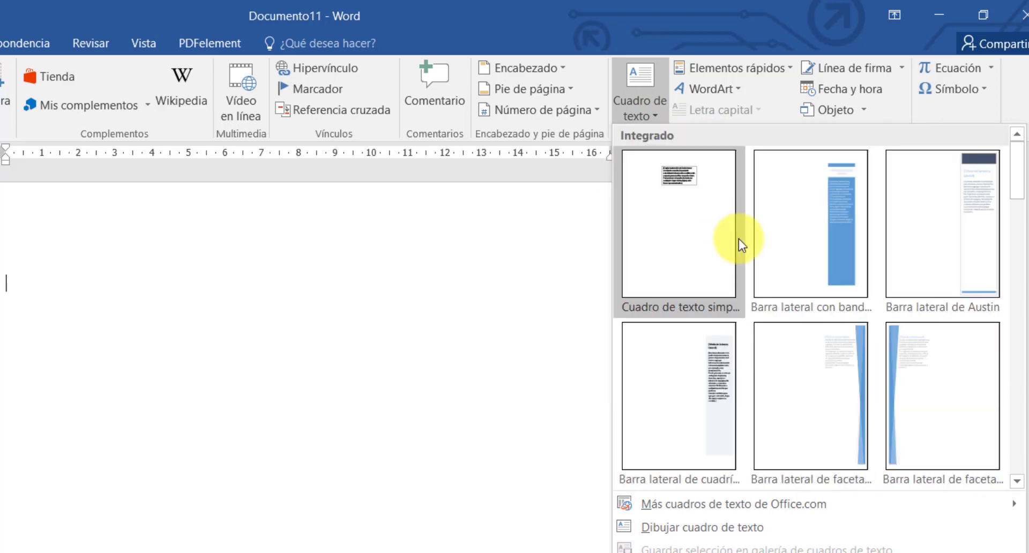
{"action": "left_click", "coordinate": [695, 192]}
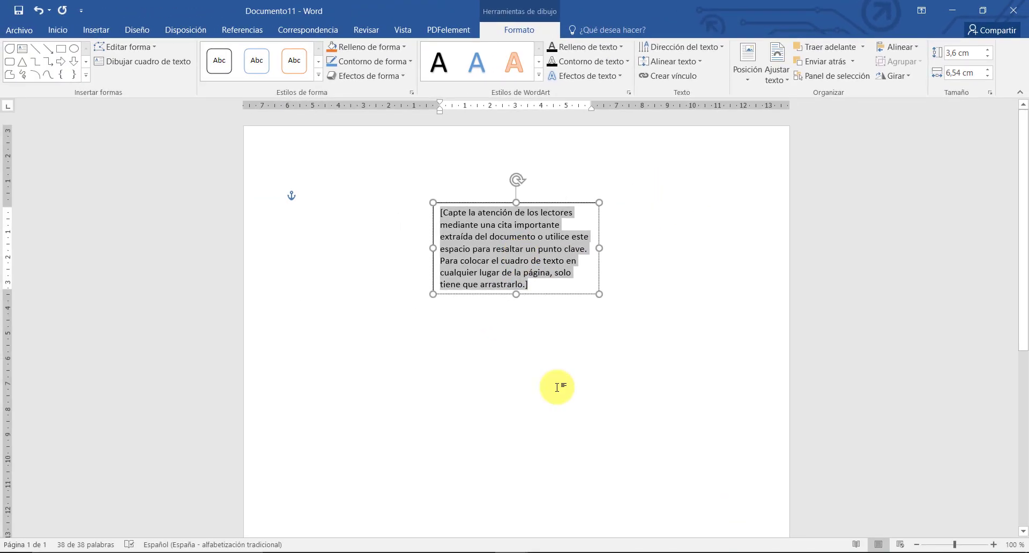
Step: Replace the text box's placeholder paragraph with the title EL BAR DE LAU
{"action": "left_click_drag", "start_coordinate": [542, 288], "coordinate": [427, 233]}
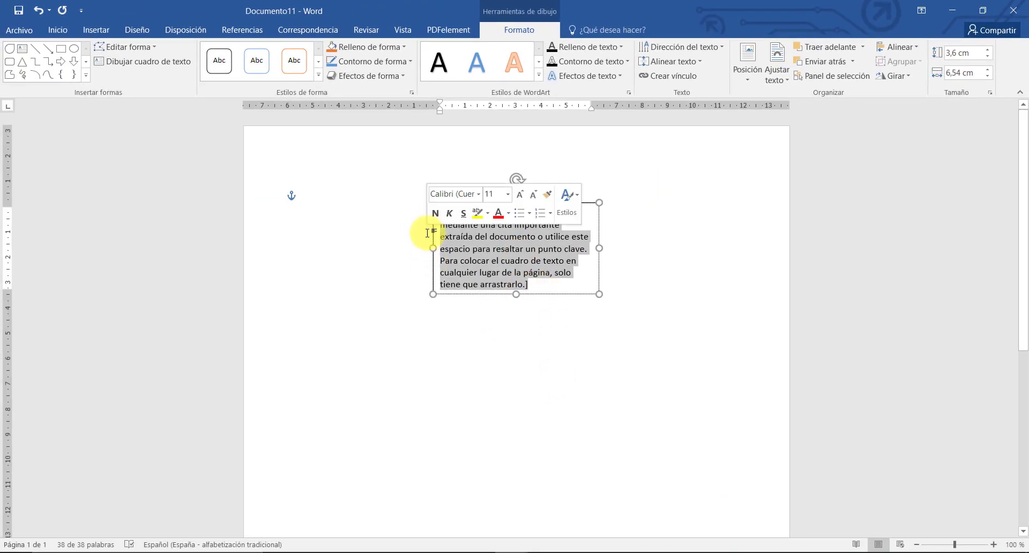
{"action": "key", "text": "Delete"}
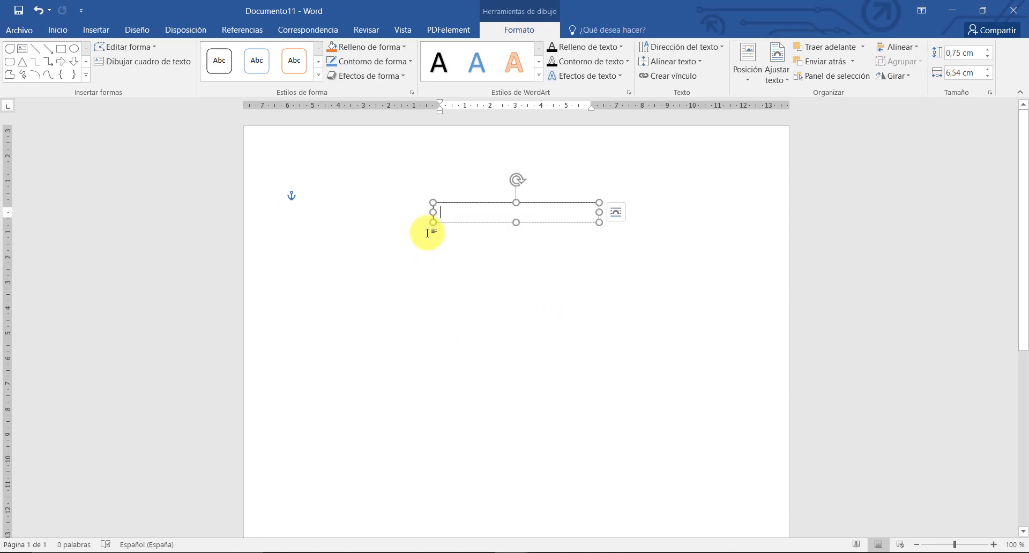
{"action": "type", "text": "EL BAR DE LAU"}
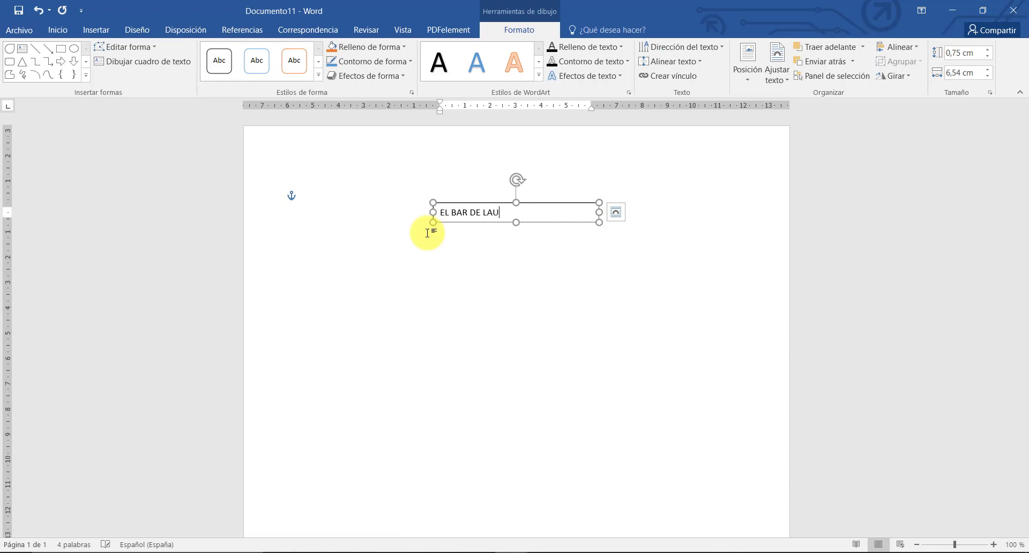
{"action": "left_click", "coordinate": [510, 268]}
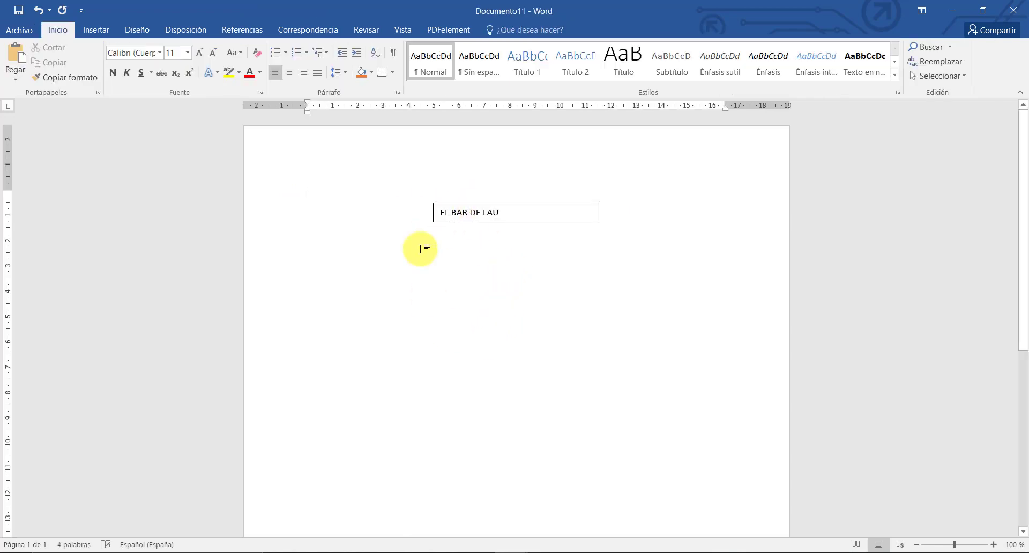
Step: Try an orange 4½ pto outline on the title text box
{"action": "left_click", "coordinate": [446, 220]}
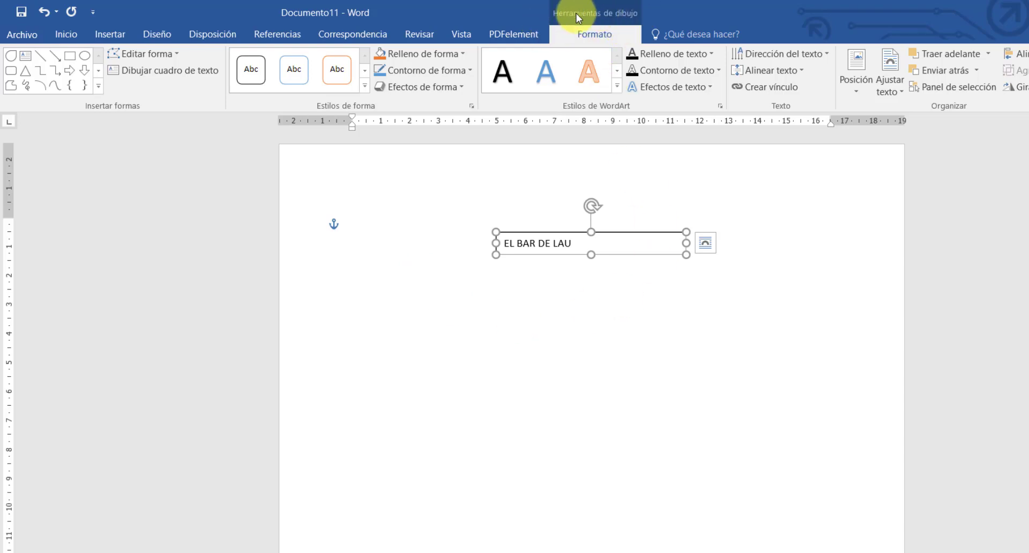
{"action": "left_click", "coordinate": [463, 54]}
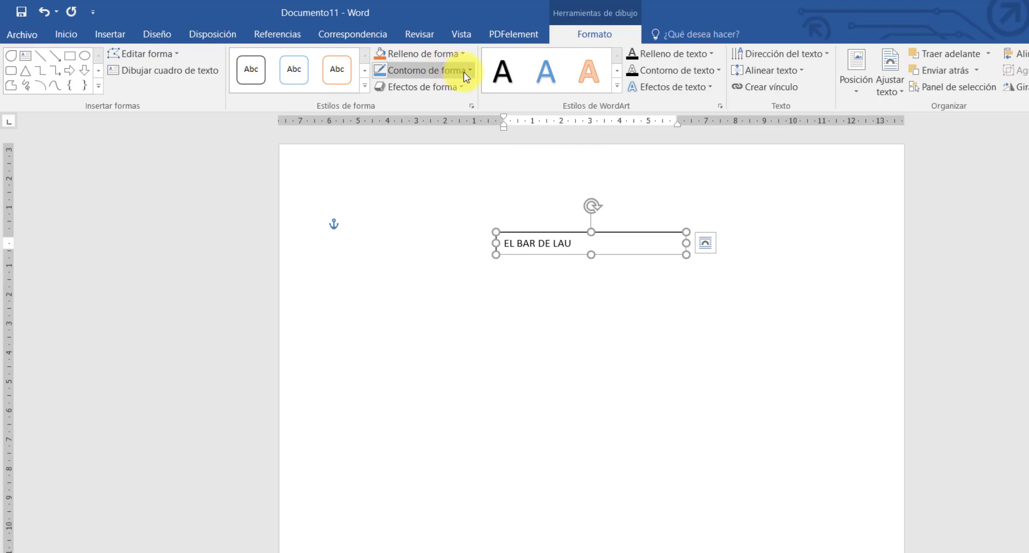
{"action": "left_click", "coordinate": [466, 71]}
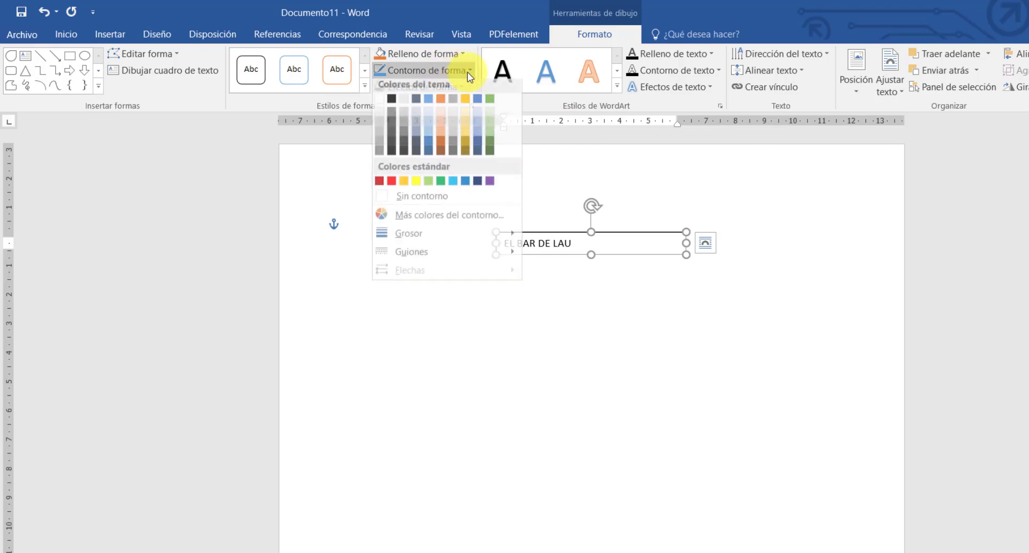
{"action": "left_click", "coordinate": [401, 186]}
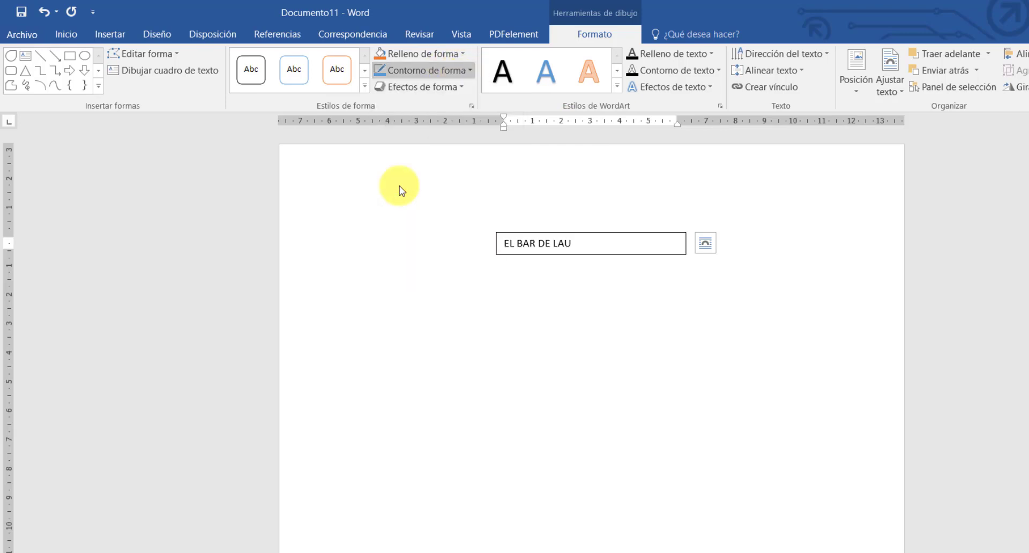
{"action": "left_click", "coordinate": [437, 75]}
{"action": "mouse_move", "coordinate": [448, 238]}
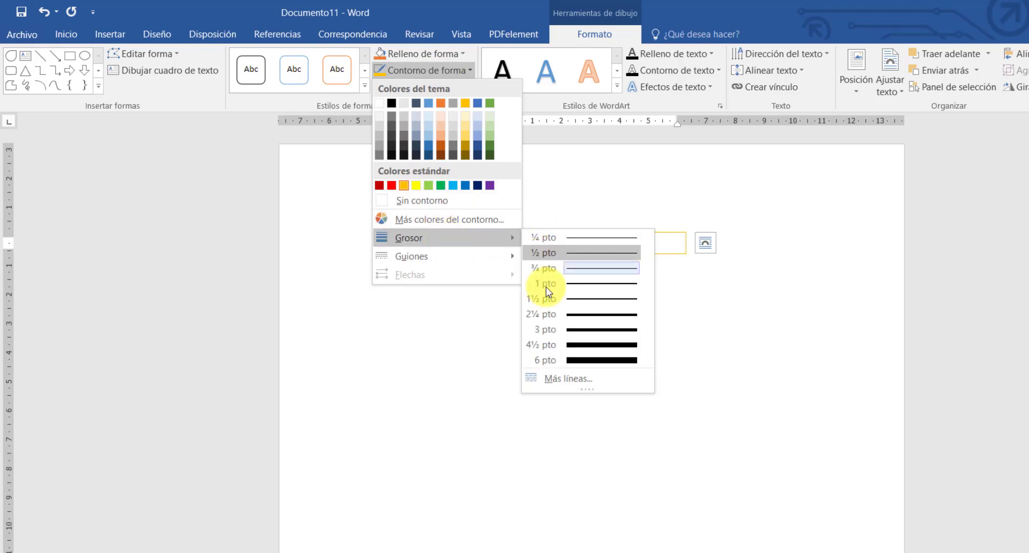
{"action": "left_click", "coordinate": [577, 343]}
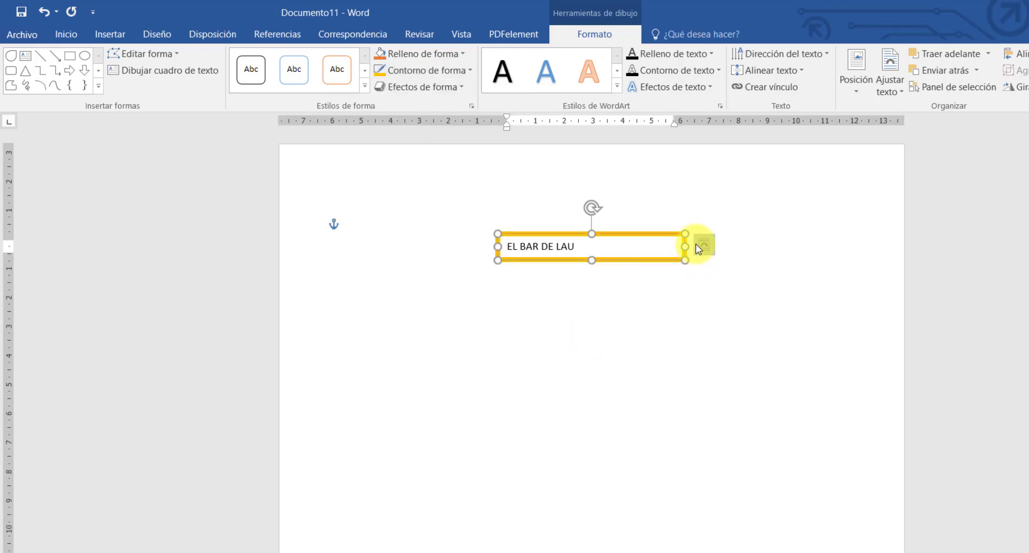
Step: Try moving the title text box to the page's right edge, and undo the move along with the outline changes
{"action": "mouse_move", "coordinate": [683, 248]}
{"action": "left_mouse_down"}
{"action": "mouse_move", "coordinate": [586, 243]}
{"action": "mouse_move", "coordinate": [685, 247]}
{"action": "left_mouse_up"}
{"action": "left_click", "coordinate": [514, 179]}
{"action": "key", "text": "ctrl+z"}
{"action": "key", "text": "ctrl+z"}
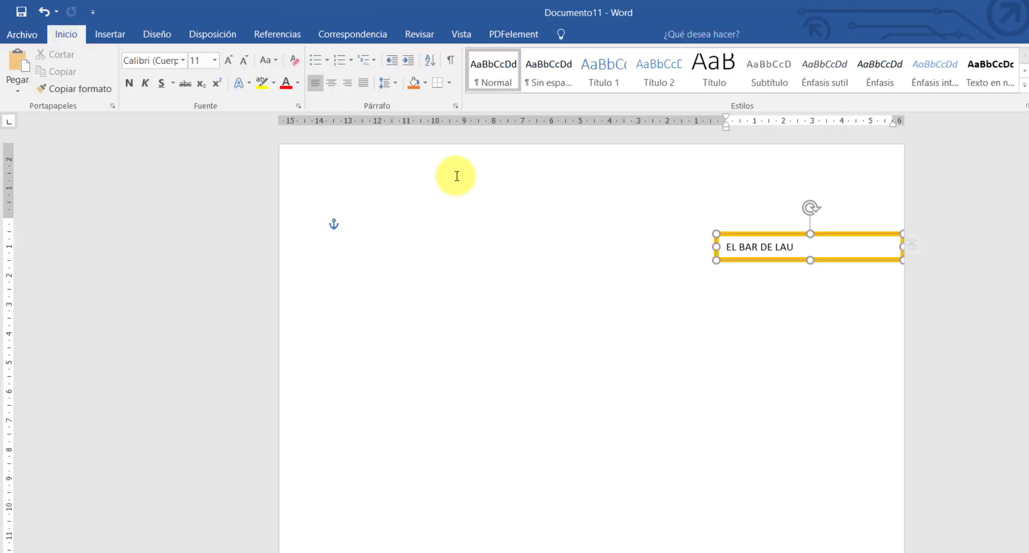
{"action": "left_click", "coordinate": [471, 283]}
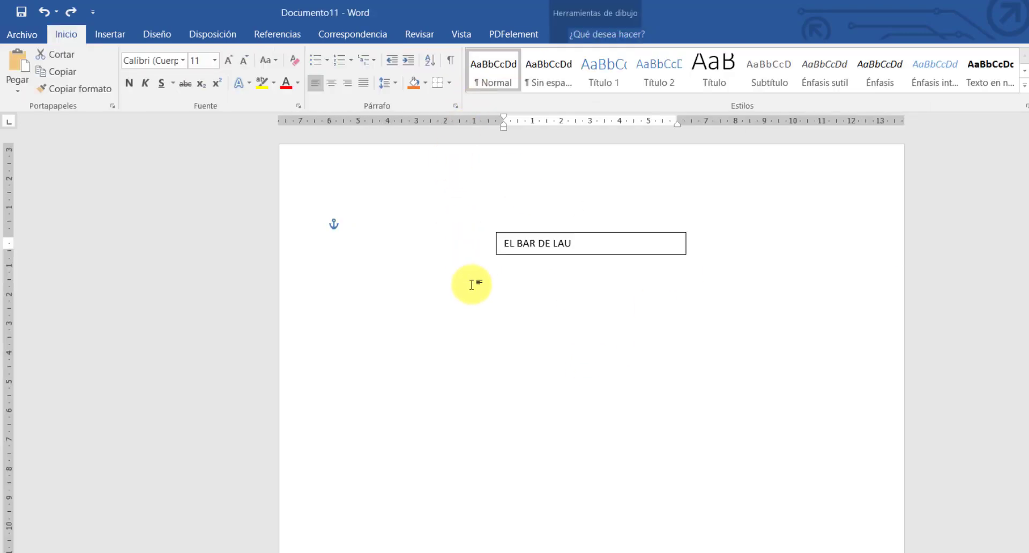
Step: Fill the EL BAR DE LAU text box with the lightest gold theme colour
{"action": "left_click", "coordinate": [537, 253]}
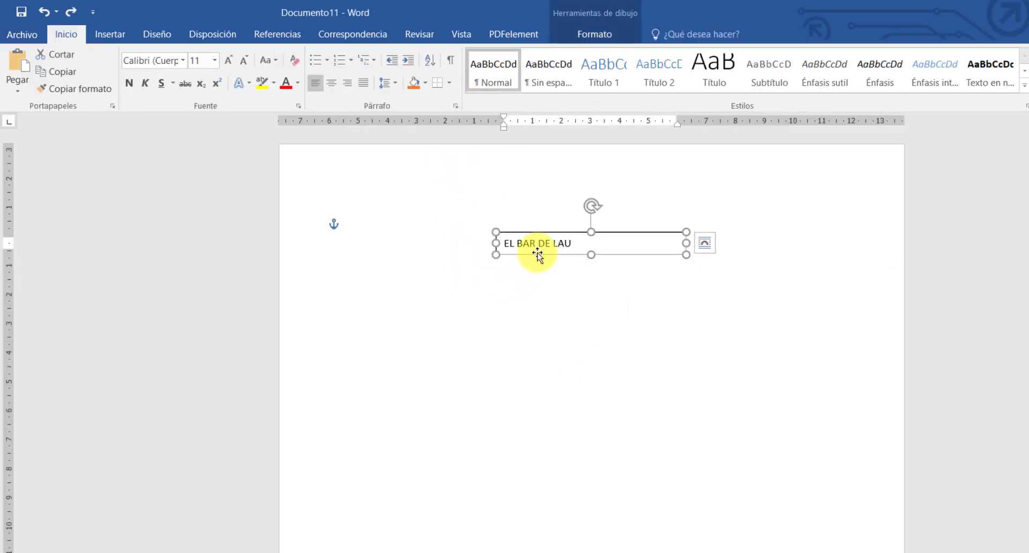
{"action": "left_click", "coordinate": [593, 21]}
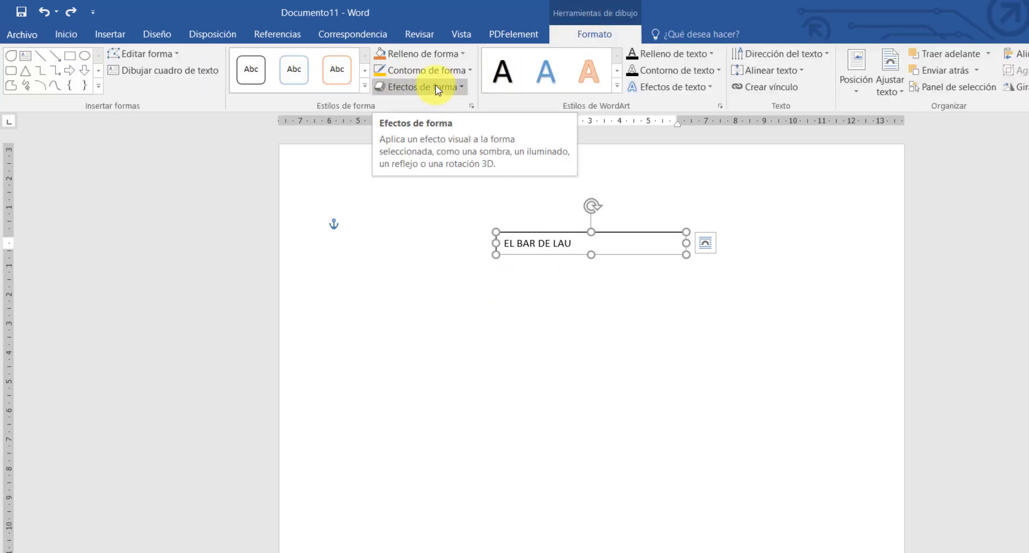
{"action": "left_click", "coordinate": [456, 54]}
{"action": "left_click", "coordinate": [466, 101]}
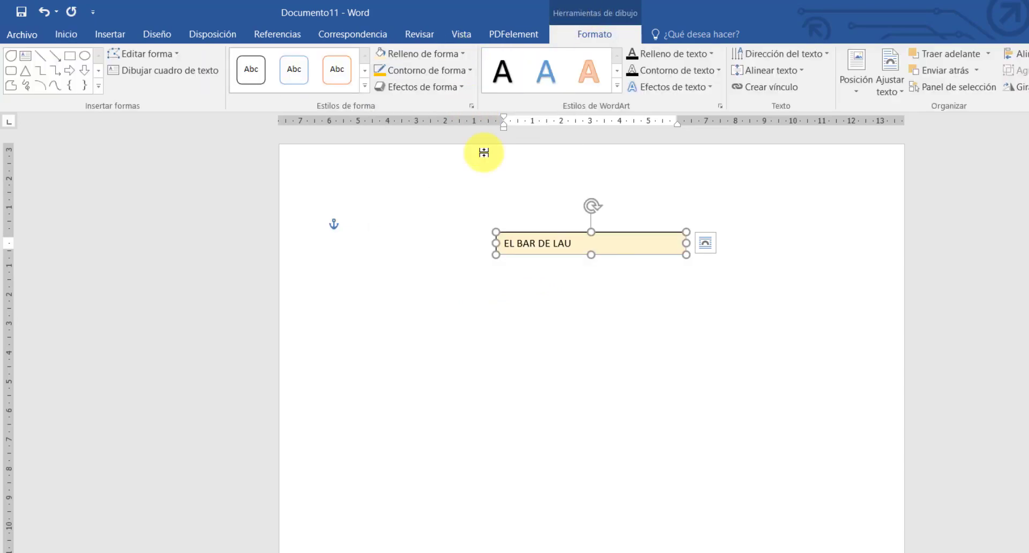
Step: Give the title text box an outer shadow offset to the lower right and a reflection effect
{"action": "left_click", "coordinate": [465, 86]}
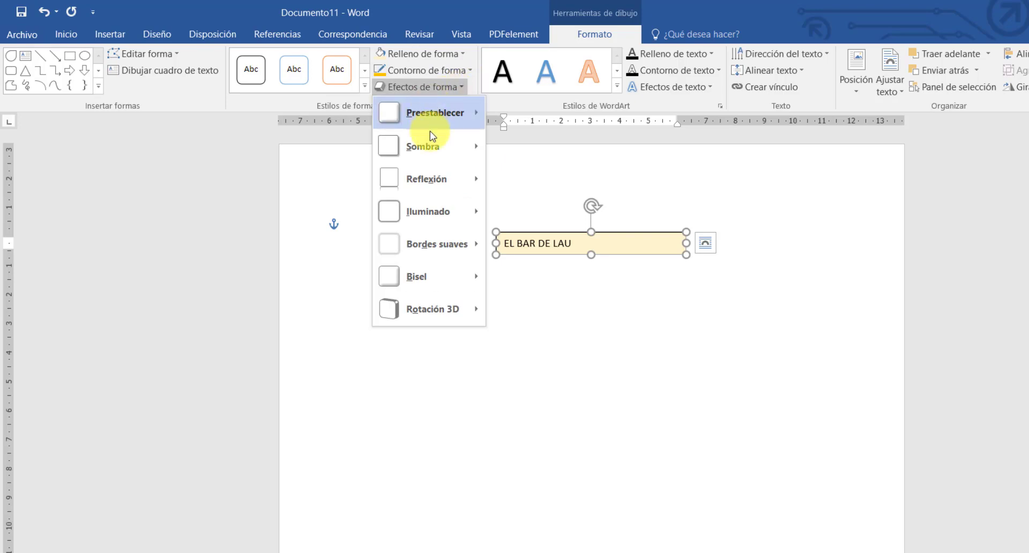
{"action": "mouse_move", "coordinate": [429, 143]}
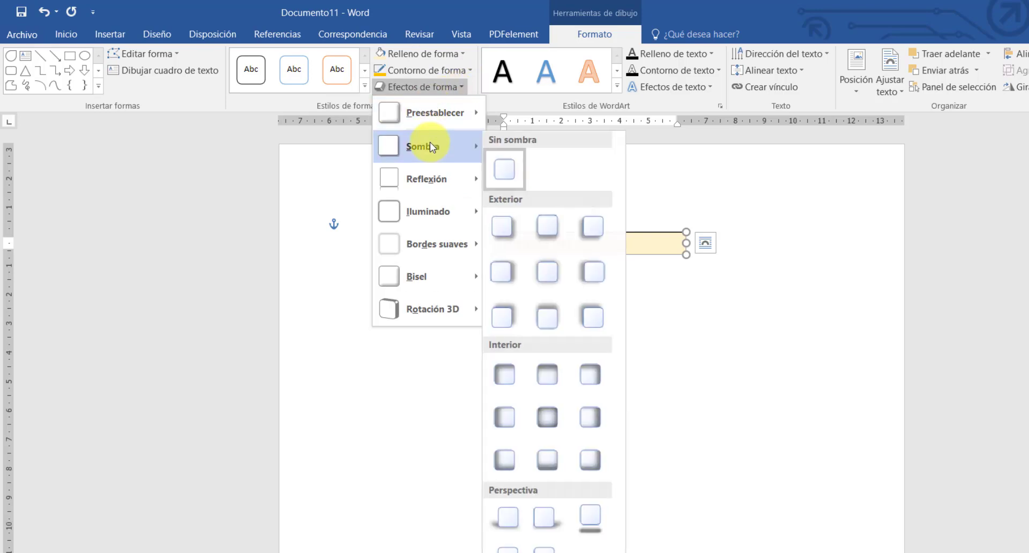
{"action": "left_click", "coordinate": [503, 225]}
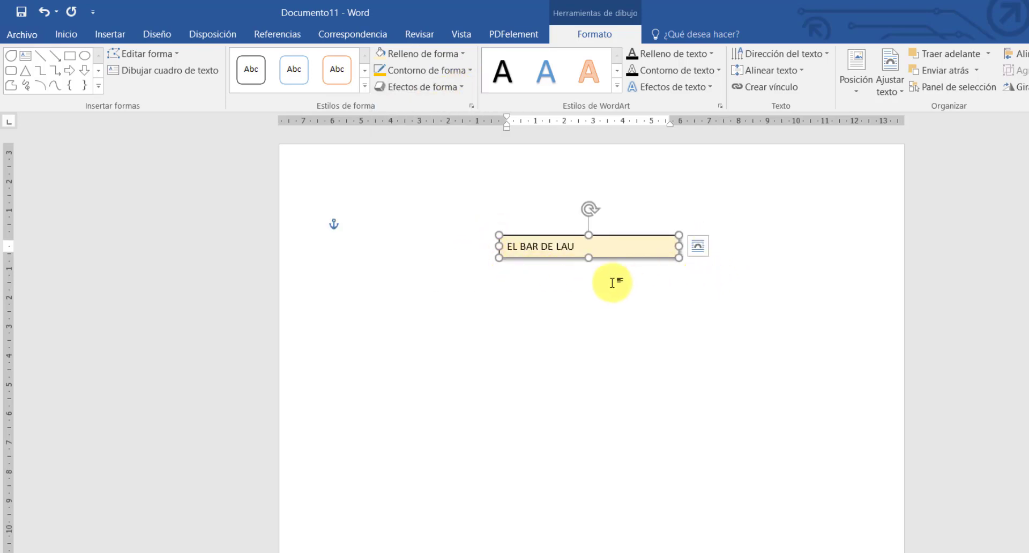
{"action": "left_click", "coordinate": [420, 87]}
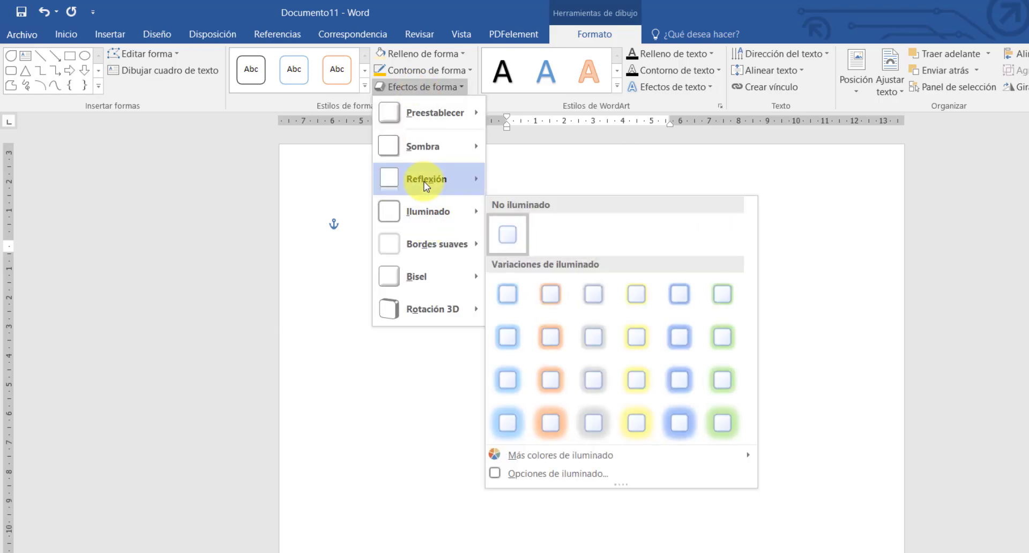
{"action": "mouse_move", "coordinate": [426, 185]}
{"action": "left_click", "coordinate": [511, 266]}
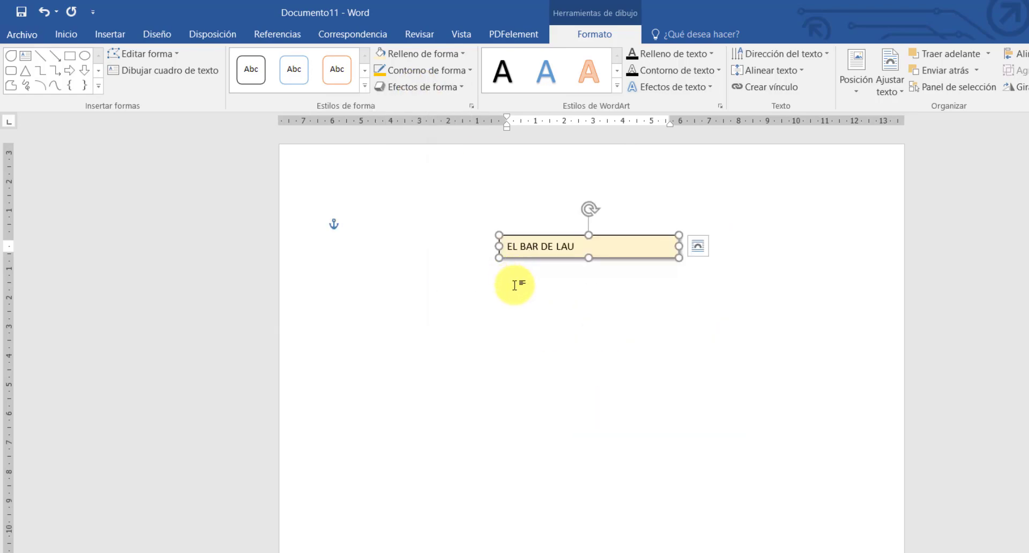
{"action": "left_click", "coordinate": [625, 313]}
Step: Enlarge the title text box to about 1,25 cm high by 7,24 cm wide and look at its text wrapping options
{"action": "left_click", "coordinate": [629, 263]}
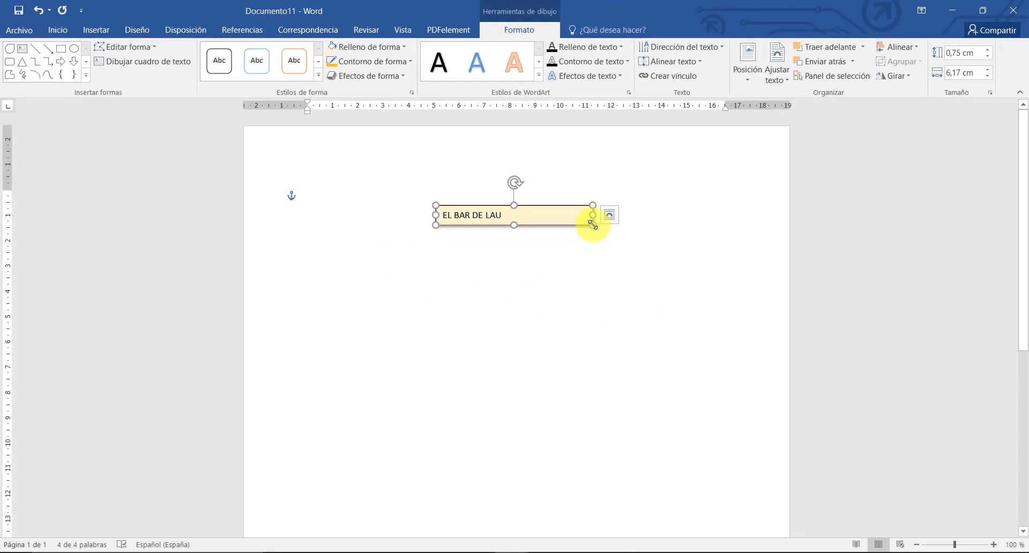
{"action": "left_click_drag", "start_coordinate": [592, 225], "coordinate": [620, 237]}
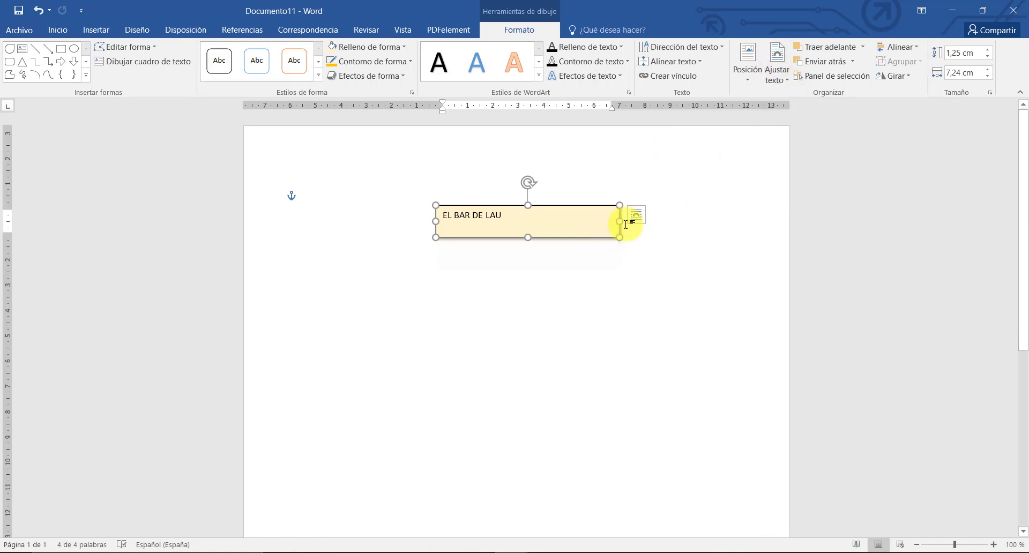
{"action": "left_click", "coordinate": [786, 83]}
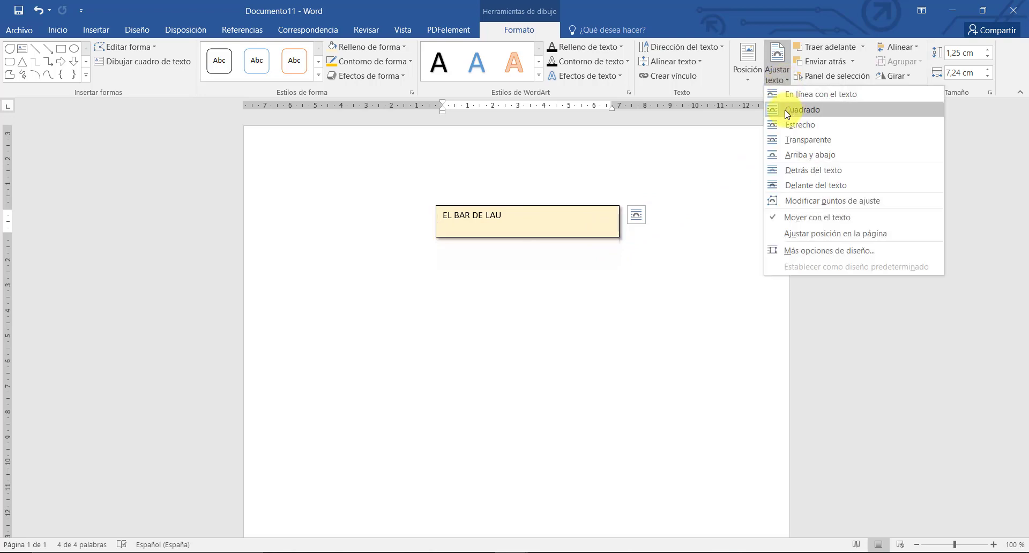
{"action": "left_click", "coordinate": [684, 212]}
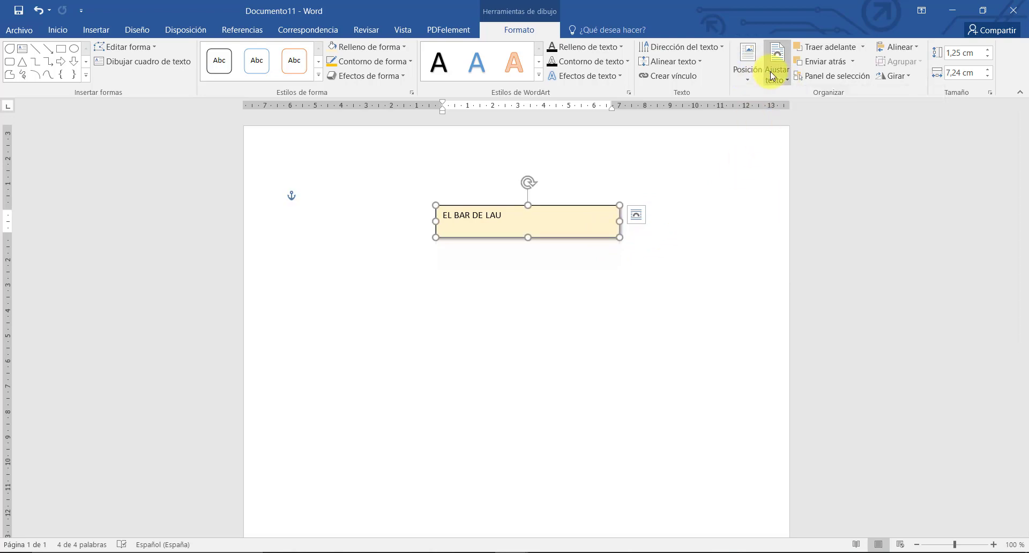
Step: Move the title text box to the page's horizontal centre, level with the first line
{"action": "left_click", "coordinate": [775, 74]}
{"action": "left_click", "coordinate": [683, 172]}
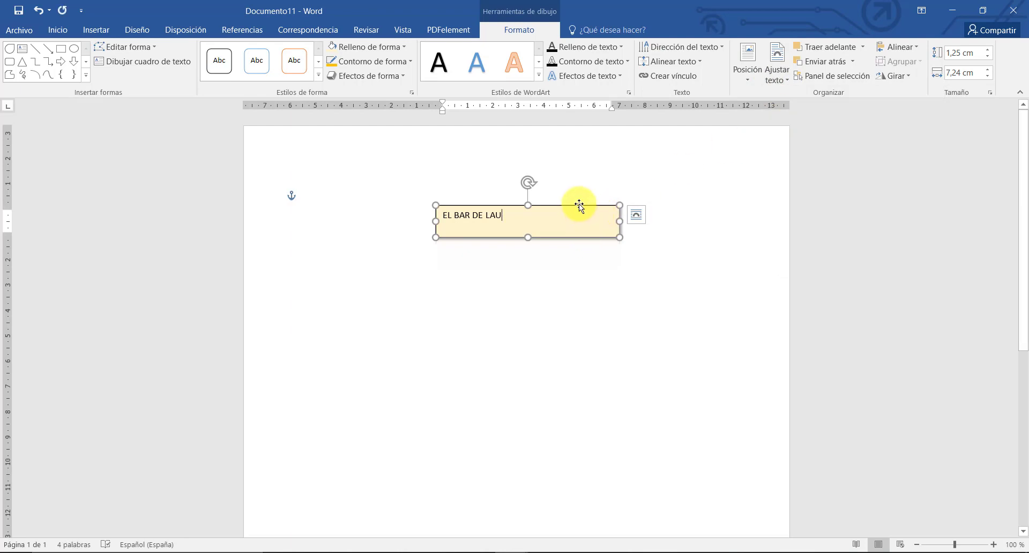
{"action": "mouse_move", "coordinate": [579, 204]}
{"action": "left_mouse_down"}
{"action": "mouse_move", "coordinate": [577, 213]}
{"action": "mouse_move", "coordinate": [508, 178]}
{"action": "mouse_move", "coordinate": [466, 184]}
{"action": "mouse_move", "coordinate": [580, 197]}
{"action": "left_mouse_up"}
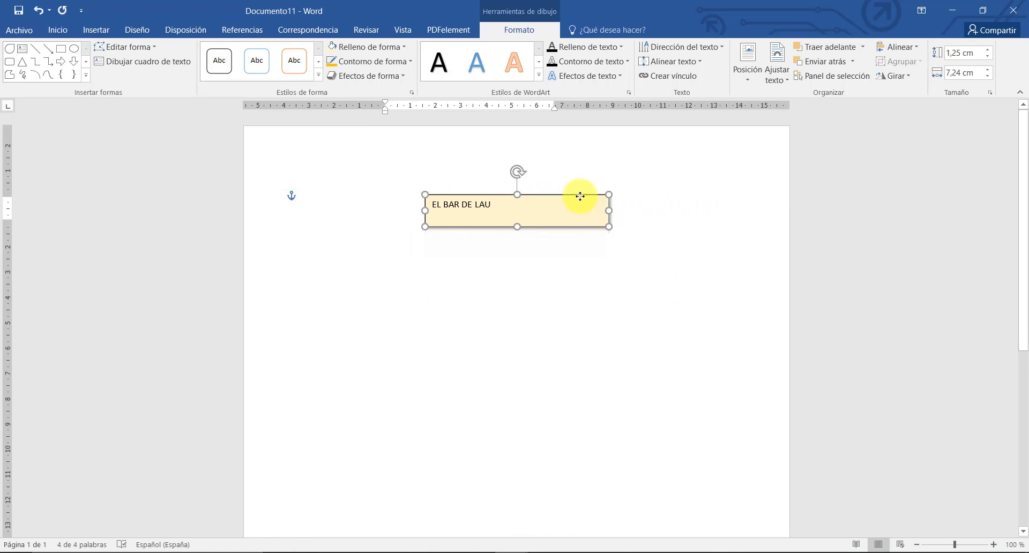
Step: Check the title box's text wrapping options and enter the sample word HOLA on the page's first line
{"action": "left_click", "coordinate": [780, 80]}
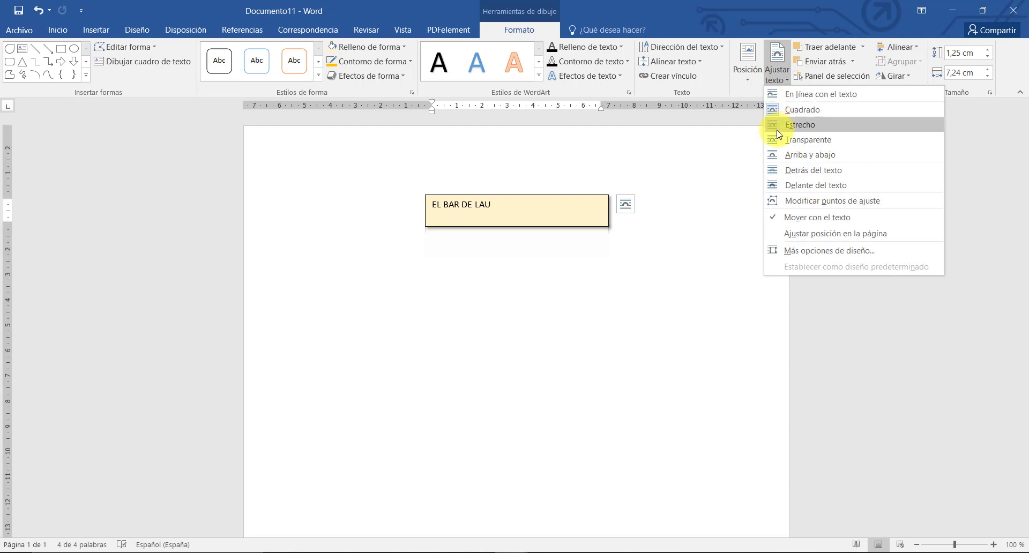
{"action": "left_click", "coordinate": [820, 169]}
{"action": "left_click", "coordinate": [456, 263]}
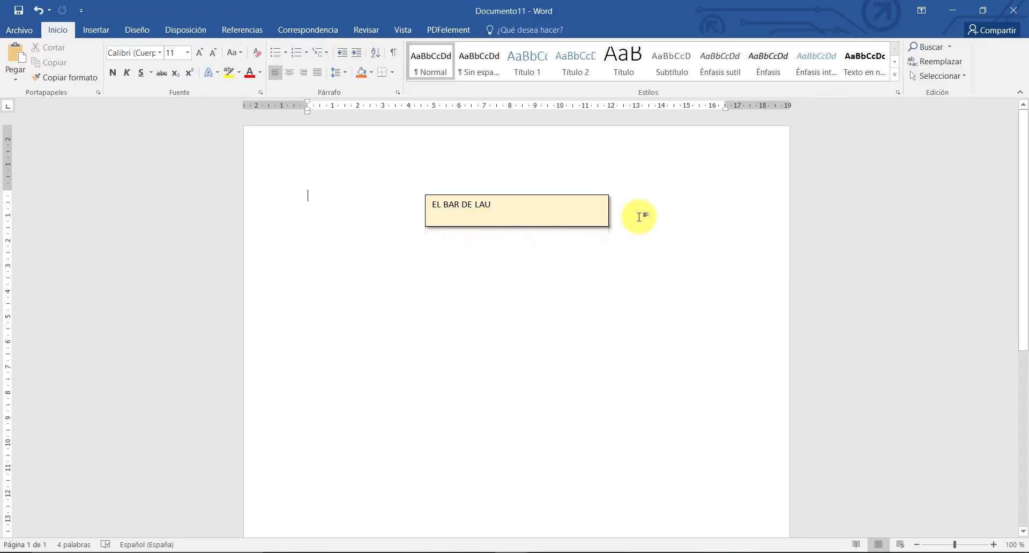
{"action": "type", "text": "HOLA"}
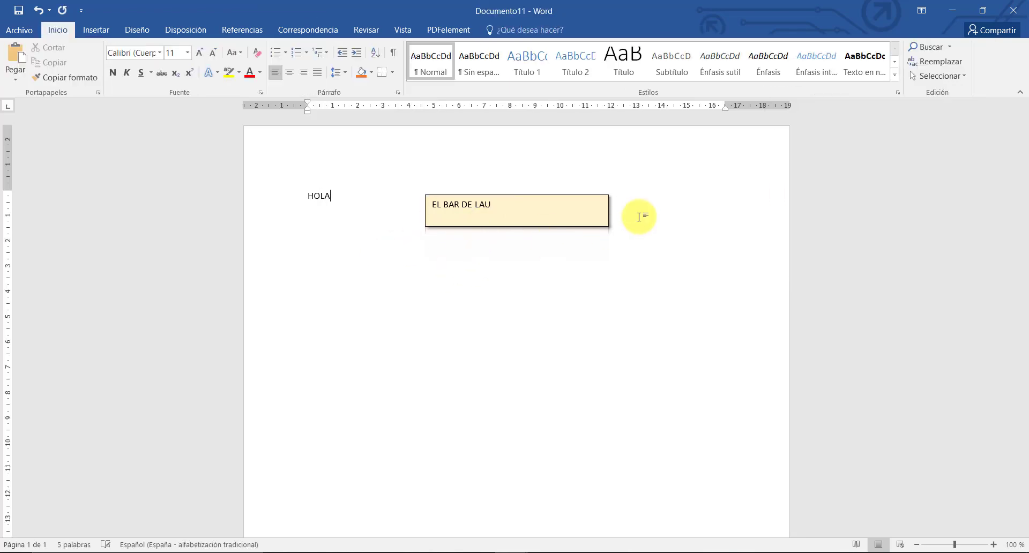
Step: Set the font size of the word HOLA to 26
{"action": "left_click", "coordinate": [282, 198]}
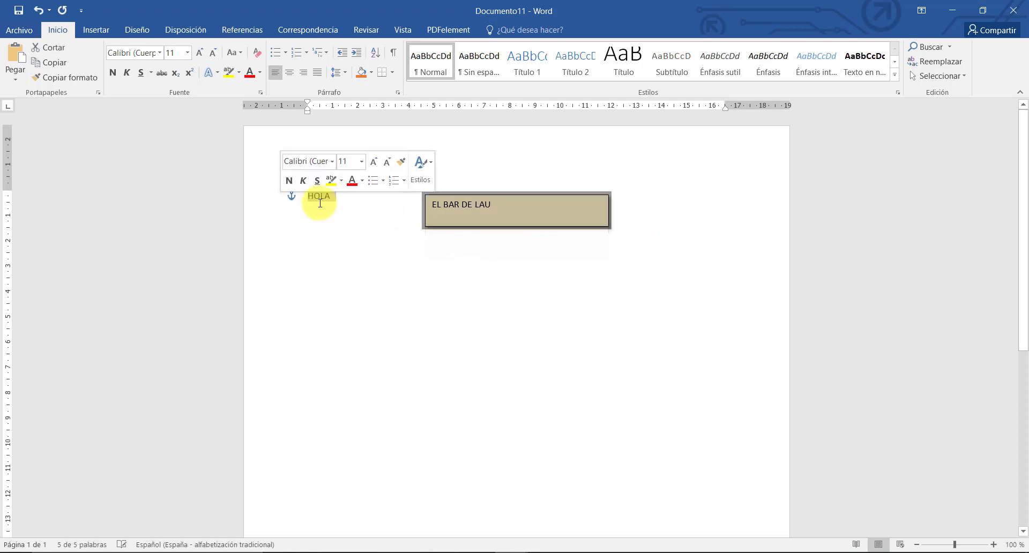
{"action": "left_click", "coordinate": [371, 163]}
{"action": "left_click", "coordinate": [363, 166]}
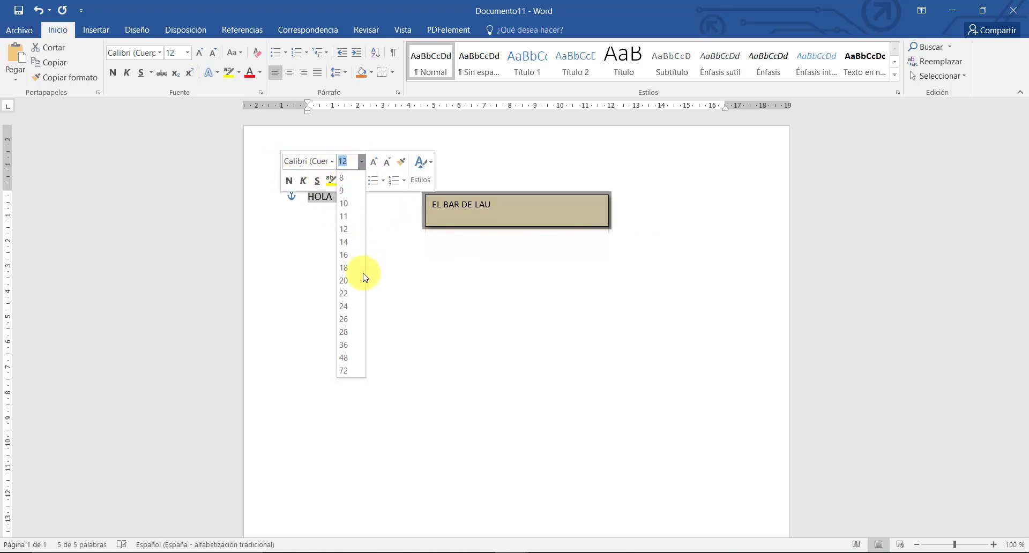
{"action": "left_click", "coordinate": [354, 316]}
{"action": "left_click", "coordinate": [368, 322]}
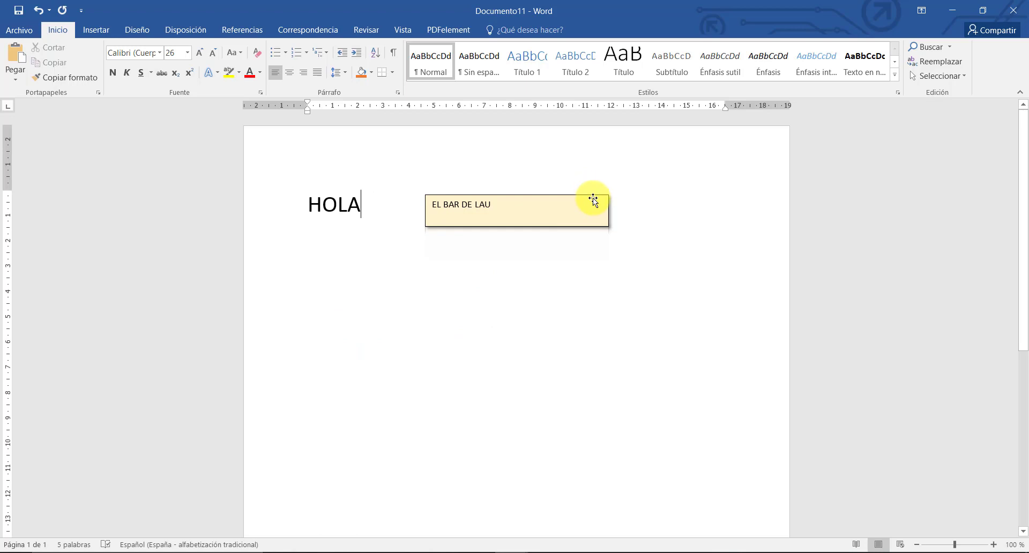
Step: Set the title text box's wrapping to behind text and move it so it overlaps HOLA
{"action": "left_click", "coordinate": [593, 200]}
{"action": "left_click", "coordinate": [519, 30]}
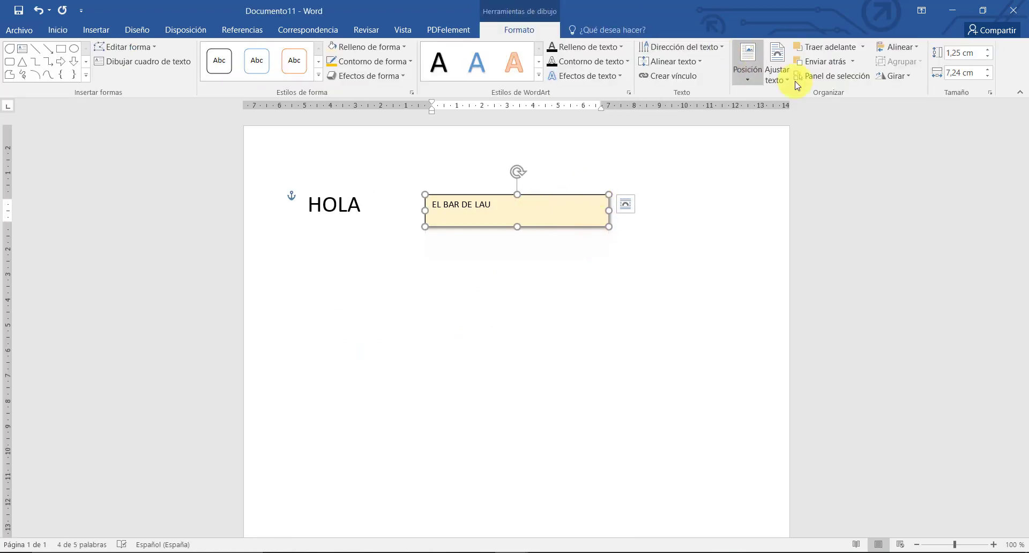
{"action": "left_click", "coordinate": [779, 75]}
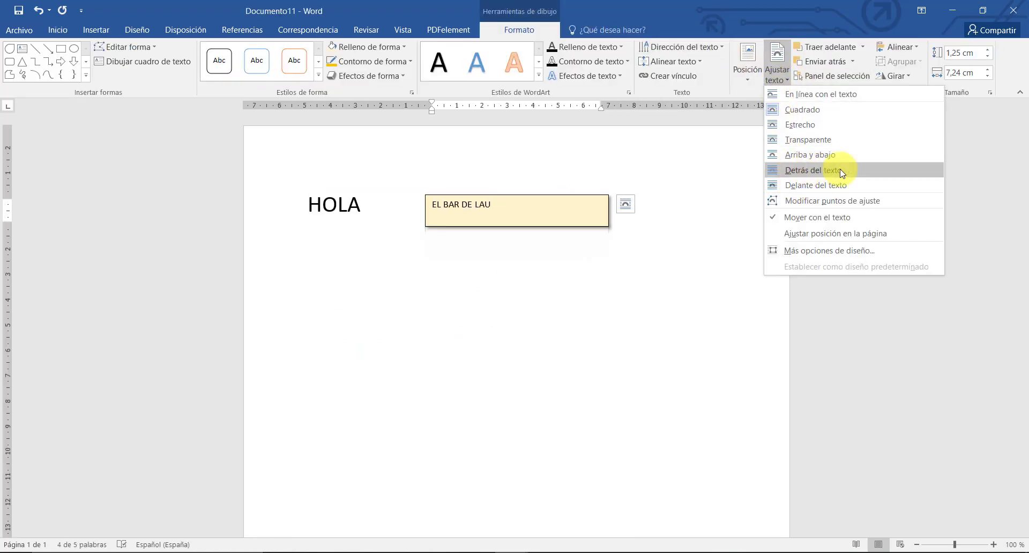
{"action": "left_click", "coordinate": [820, 169]}
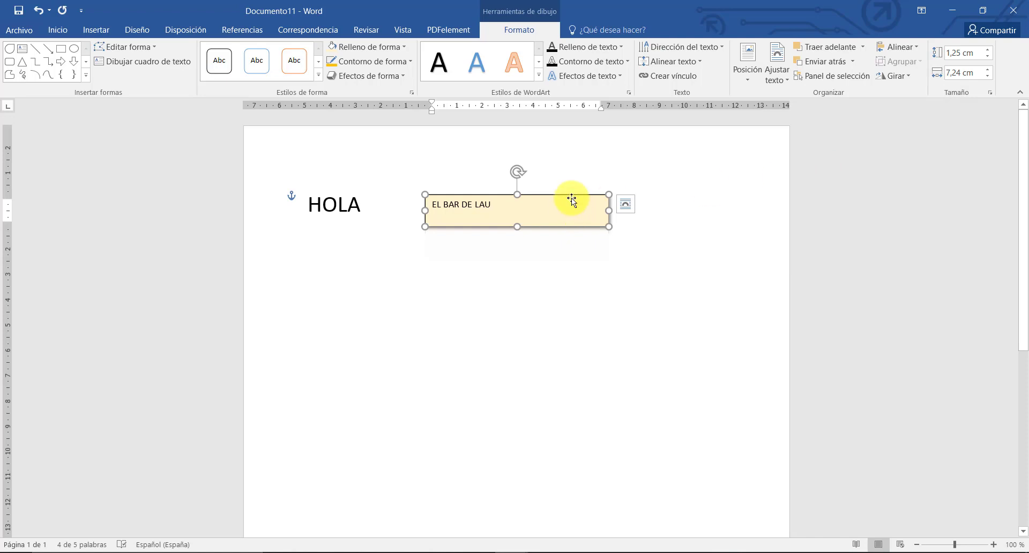
{"action": "left_click_drag", "start_coordinate": [572, 200], "coordinate": [476, 209]}
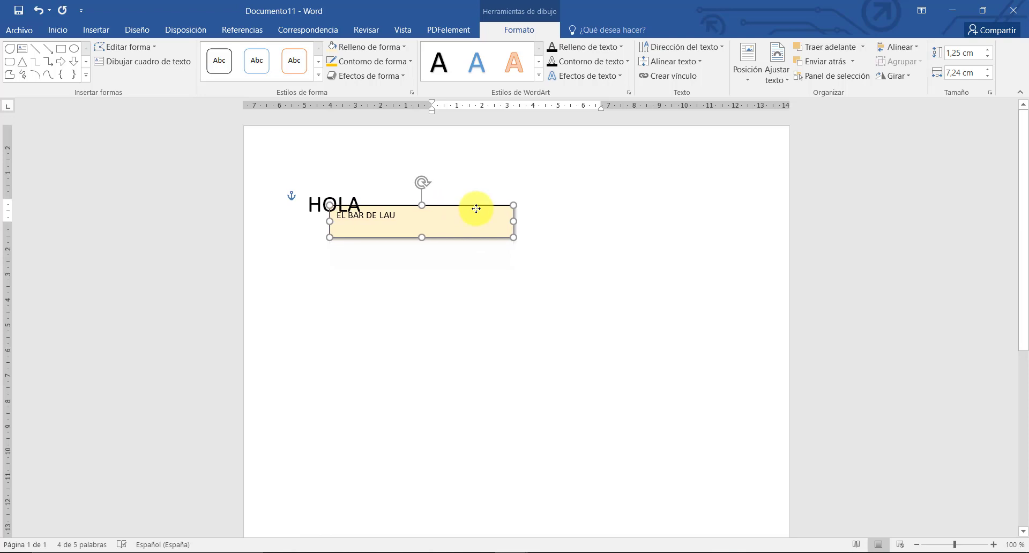
Step: Set the title text box's wrapping to in front of text and move it clear of HOLA
{"action": "left_click", "coordinate": [783, 78]}
{"action": "left_click", "coordinate": [799, 184]}
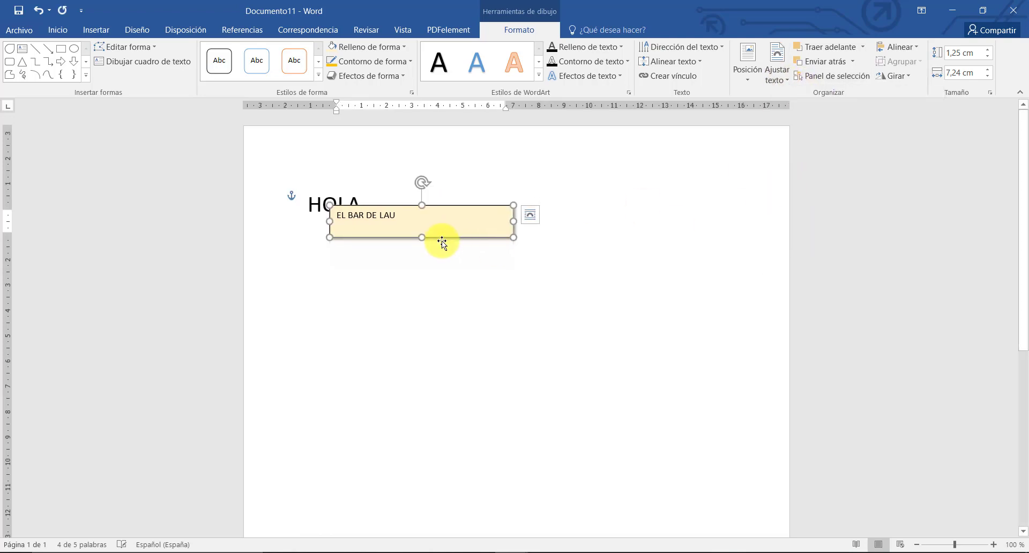
{"action": "left_click_drag", "start_coordinate": [442, 239], "coordinate": [574, 220]}
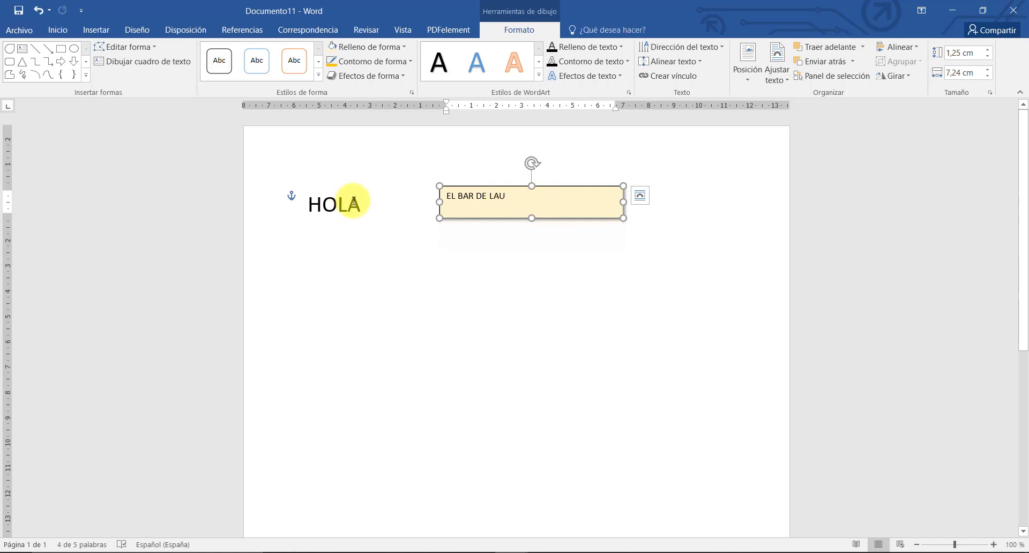
Step: Delete the word HOLA from the page's first line
{"action": "left_click_drag", "start_coordinate": [358, 202], "coordinate": [218, 209]}
{"action": "left_click", "coordinate": [339, 225]}
{"action": "double_click", "coordinate": [299, 203]}
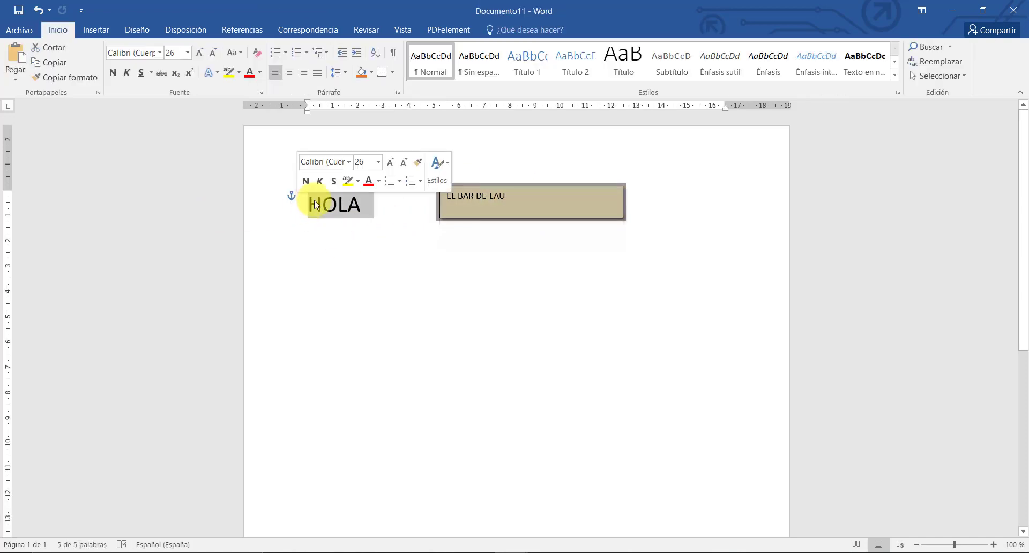
{"action": "left_click", "coordinate": [310, 203]}
{"action": "key", "text": "Delete"}
{"action": "key", "text": "Delete"}
{"action": "key", "text": "Delete"}
{"action": "key", "text": "Delete"}
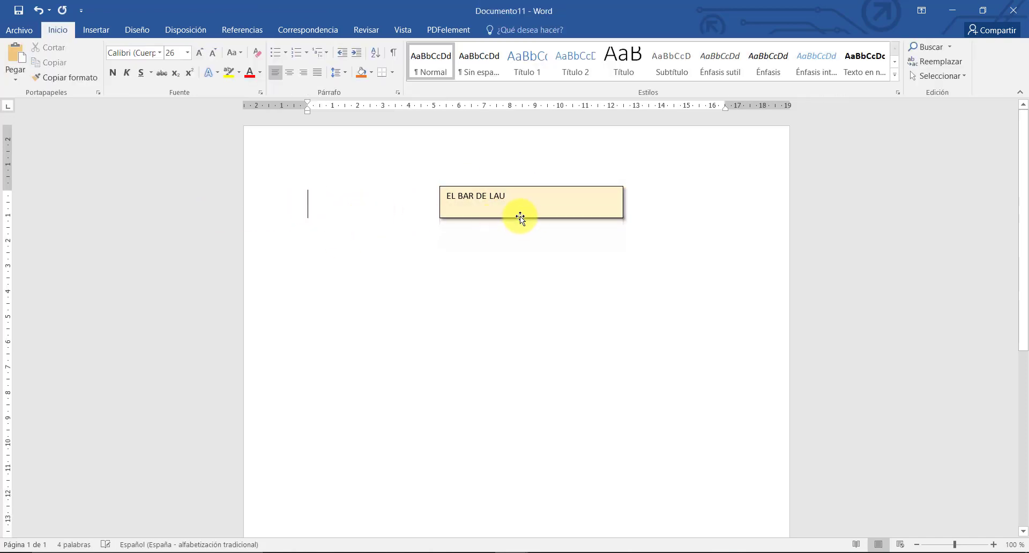
Step: Enter the sample text KFSJFKLS on the first line and place the title text box directly beneath it
{"action": "left_click_drag", "start_coordinate": [520, 218], "coordinate": [390, 205]}
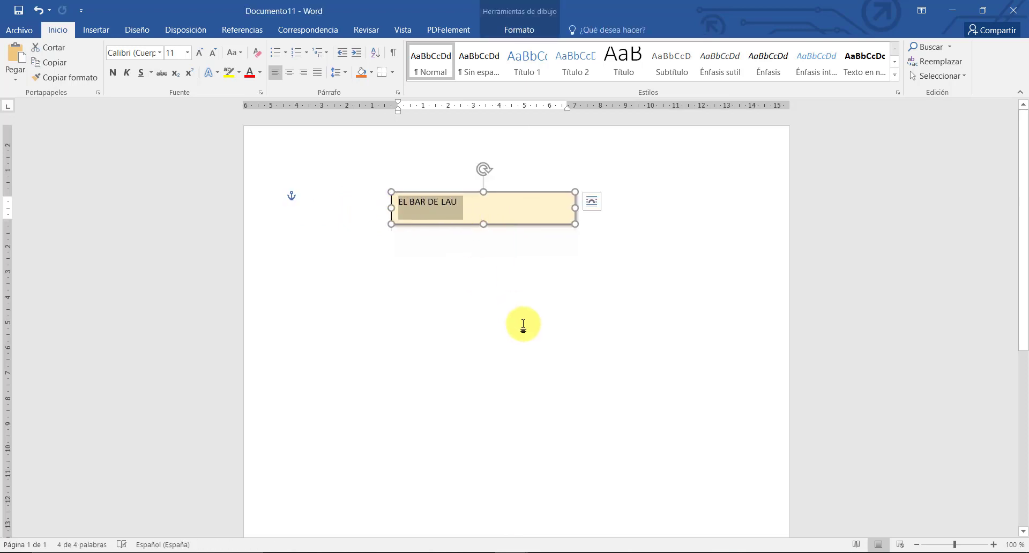
{"action": "left_click", "coordinate": [413, 280]}
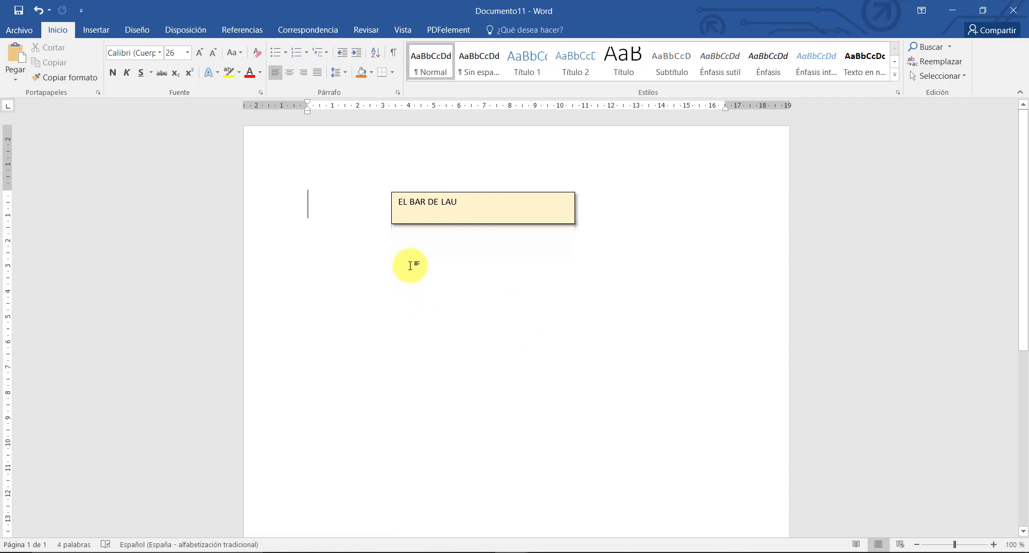
{"action": "type", "text": "KFSJFKLS"}
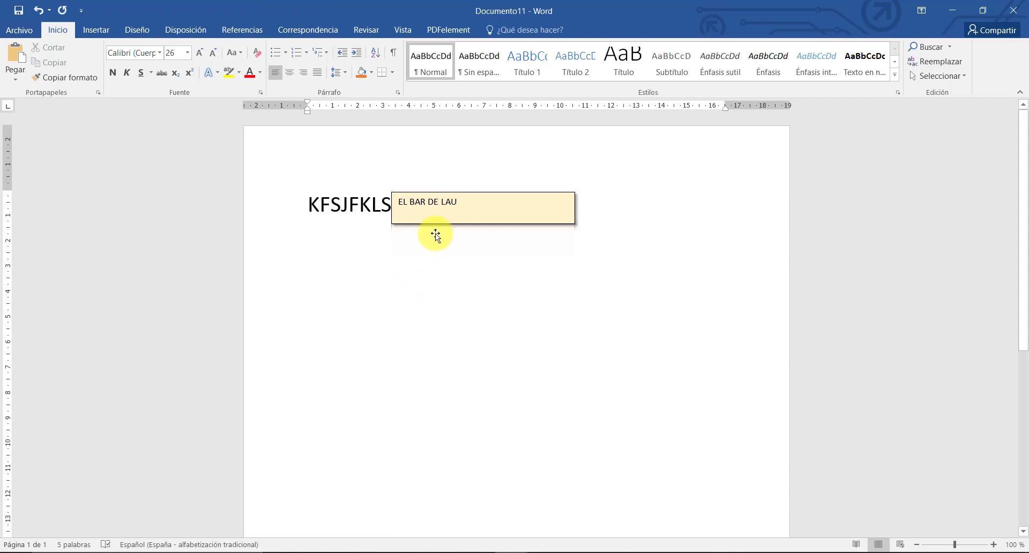
{"action": "left_click_drag", "start_coordinate": [440, 226], "coordinate": [354, 267]}
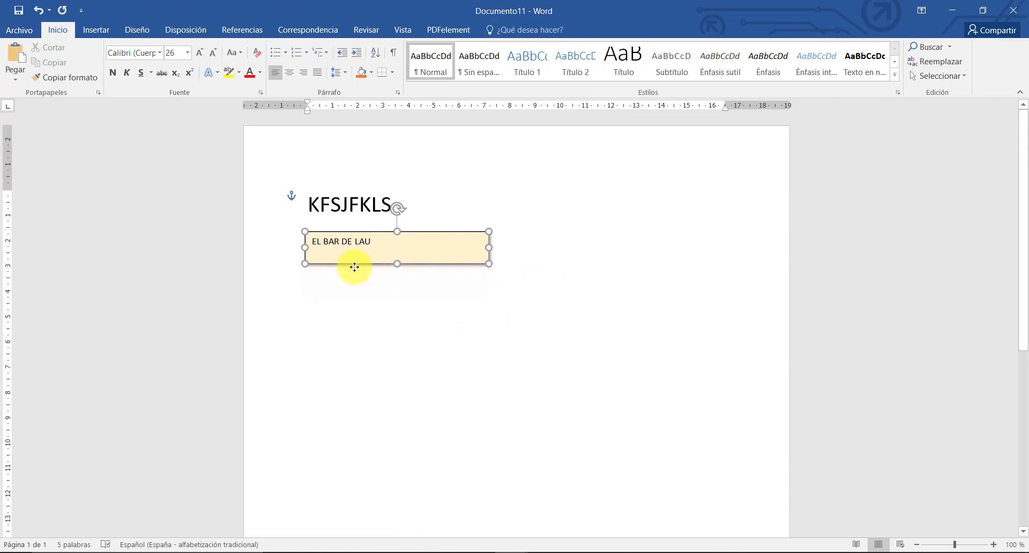
Step: Format the KFSJFKLS text in Cinzel Black with bold, italic and underline
{"action": "left_click", "coordinate": [388, 281]}
{"action": "triple_click", "coordinate": [383, 243]}
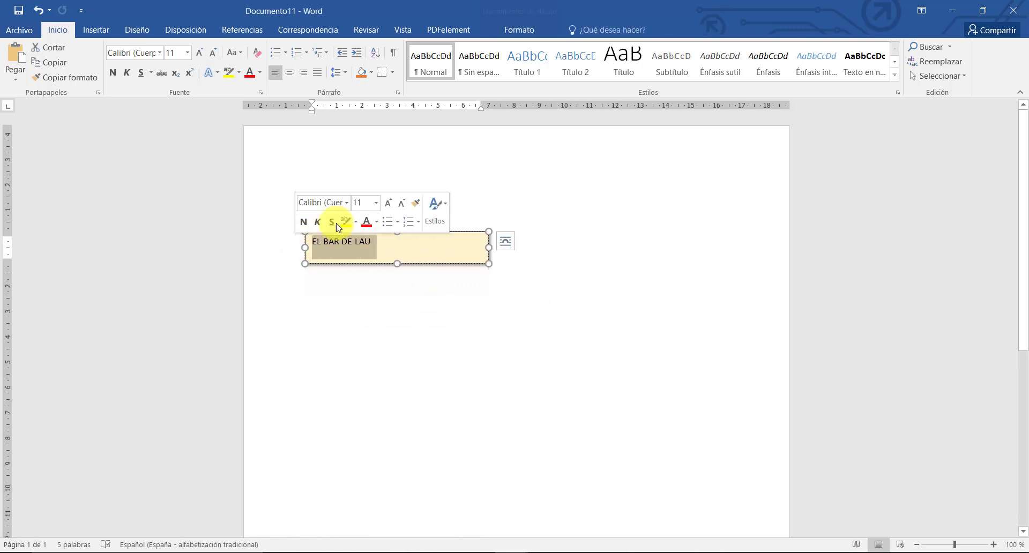
{"action": "left_click", "coordinate": [533, 223]}
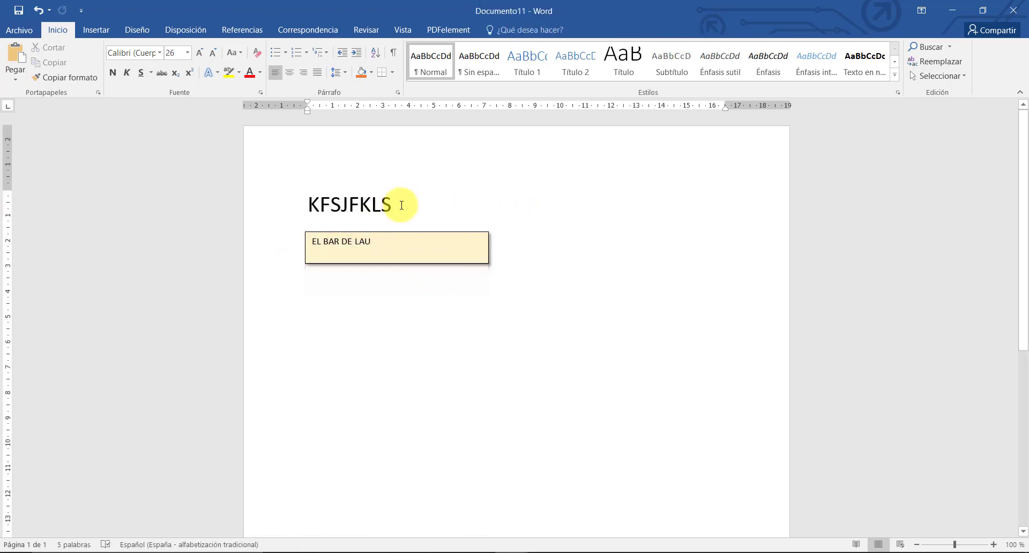
{"action": "mouse_move", "coordinate": [404, 205]}
{"action": "left_mouse_down"}
{"action": "mouse_move", "coordinate": [289, 198]}
{"action": "mouse_move", "coordinate": [323, 211]}
{"action": "mouse_move", "coordinate": [307, 202]}
{"action": "mouse_move", "coordinate": [392, 201]}
{"action": "left_mouse_up"}
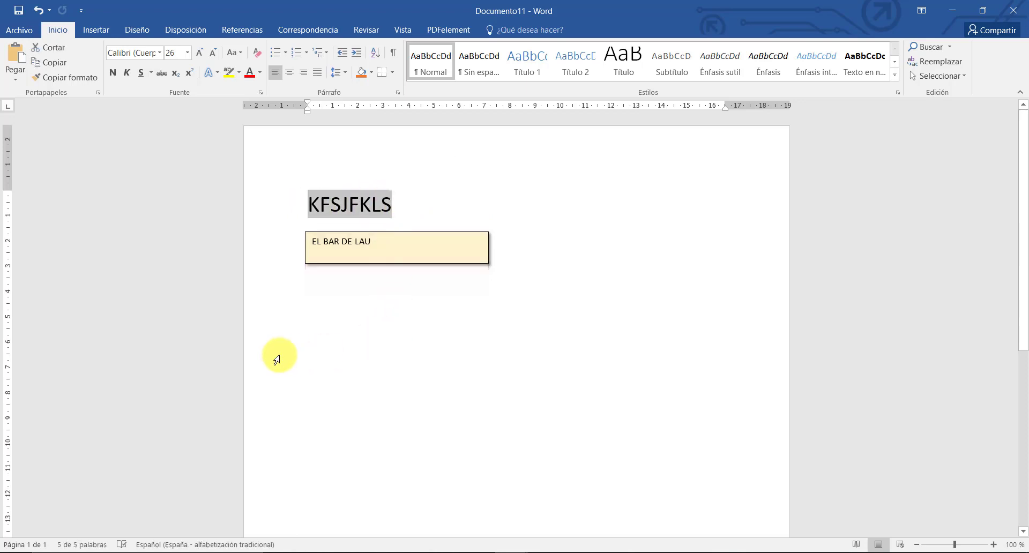
{"action": "left_click", "coordinate": [160, 52]}
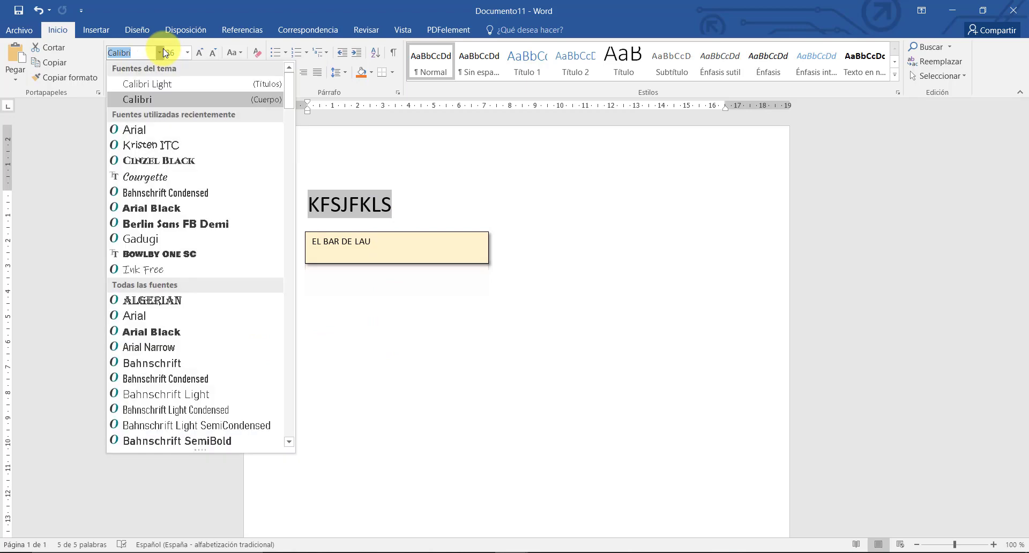
{"action": "left_click", "coordinate": [150, 161]}
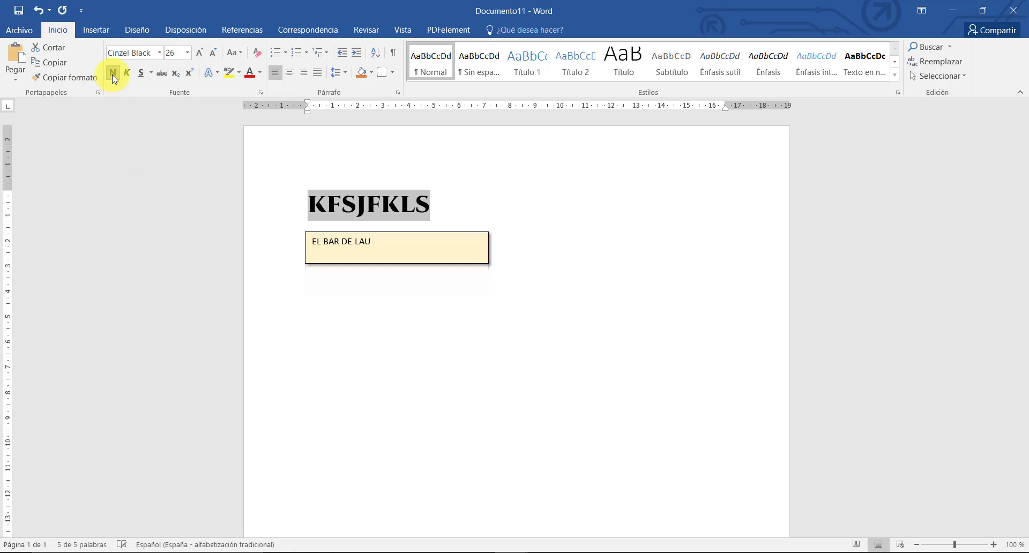
{"action": "left_click", "coordinate": [126, 79]}
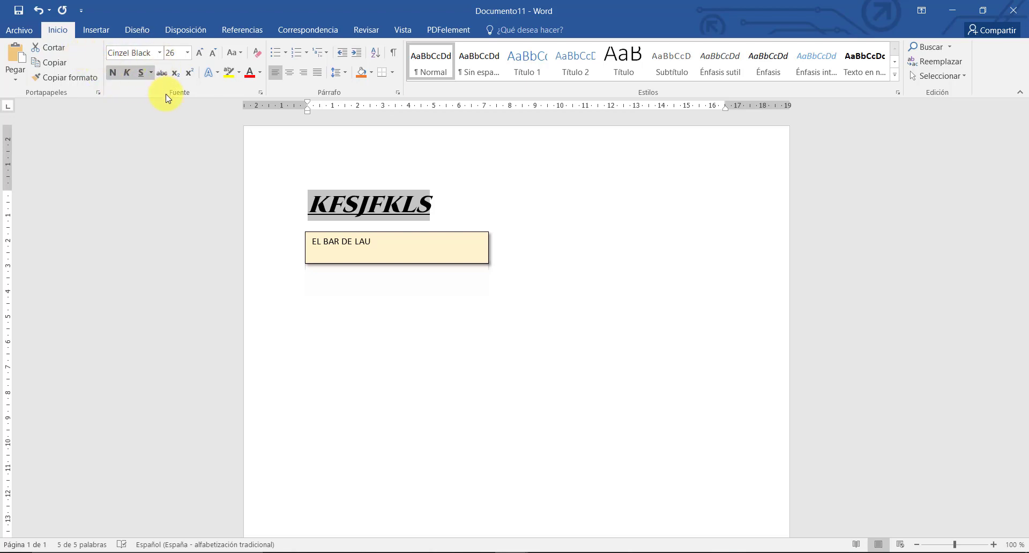
Step: Colour the KFSJFKLS text light orange and highlight it in yellow
{"action": "left_click", "coordinate": [263, 81]}
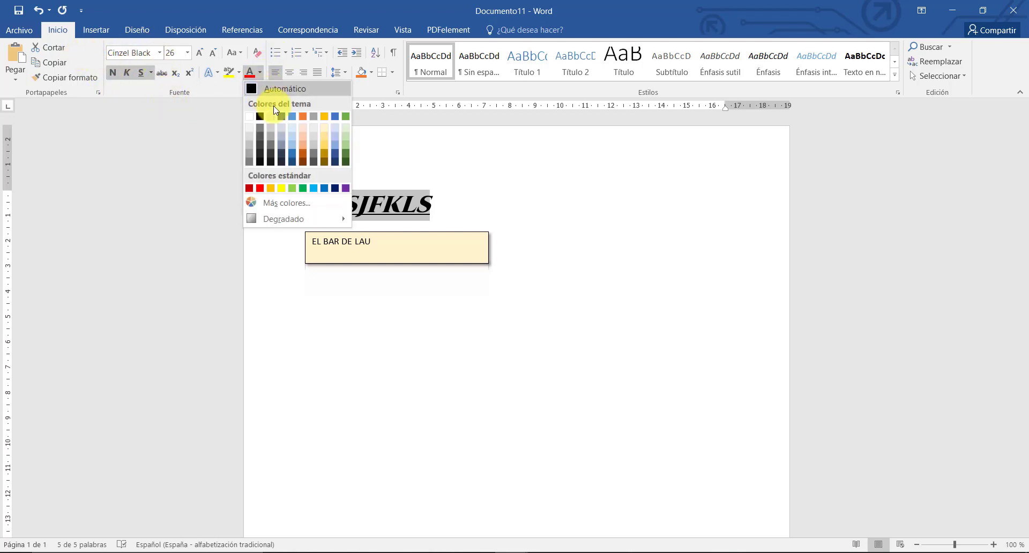
{"action": "left_click", "coordinate": [304, 152]}
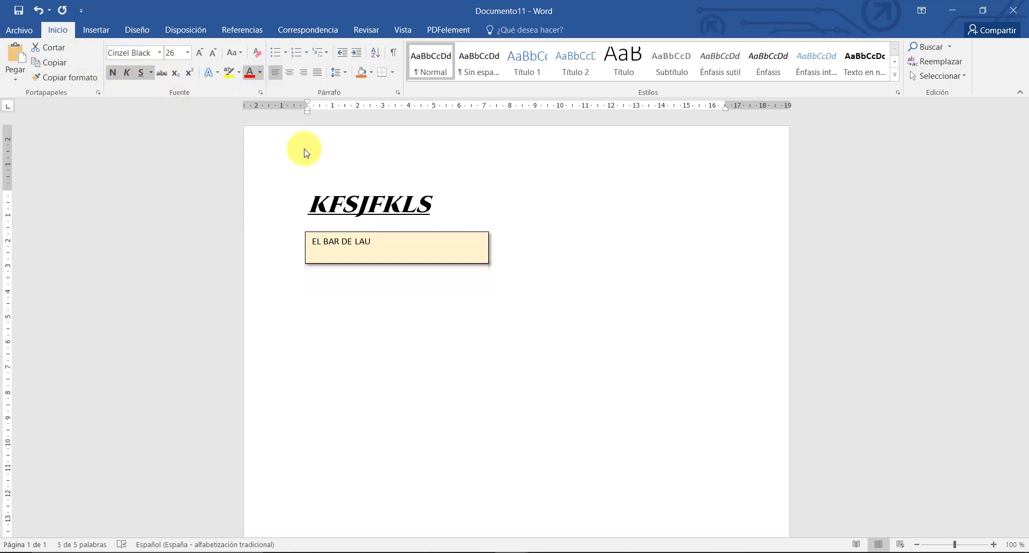
{"action": "left_click", "coordinate": [229, 72]}
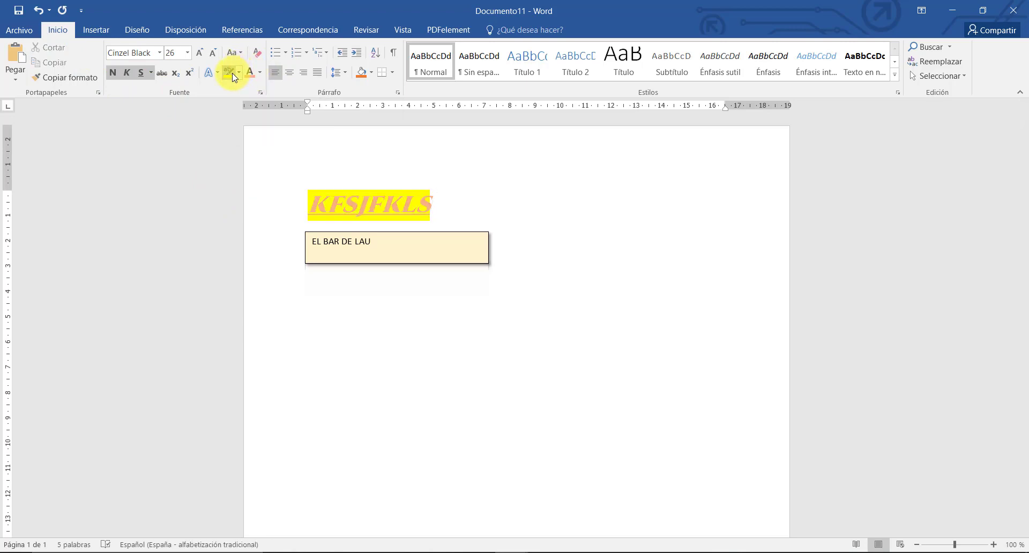
Step: Remove the yellow highlight from the KFSJFKLS text
{"action": "left_click", "coordinate": [239, 73]}
{"action": "left_click", "coordinate": [252, 147]}
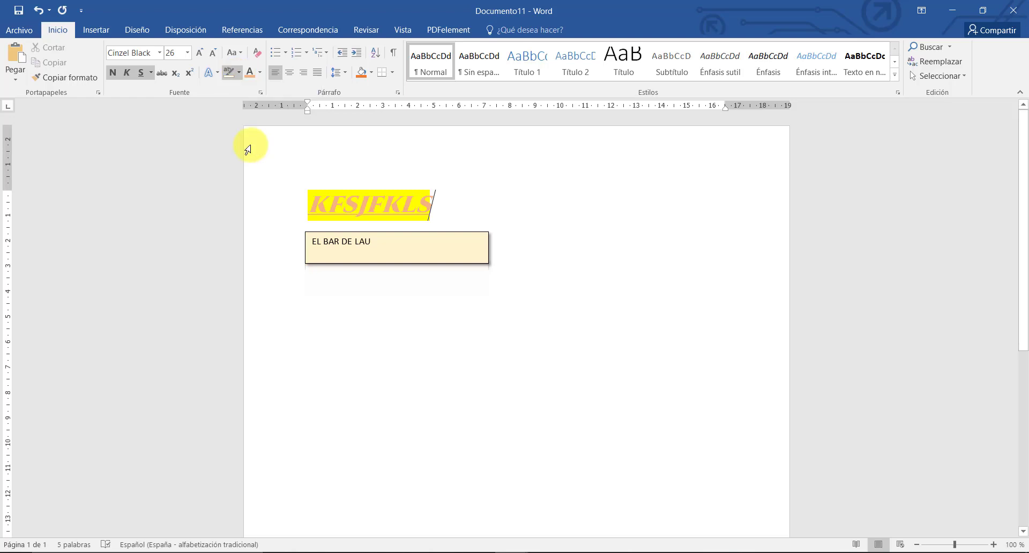
{"action": "mouse_move", "coordinate": [446, 202]}
{"action": "left_mouse_down"}
{"action": "mouse_move", "coordinate": [299, 200]}
{"action": "mouse_move", "coordinate": [289, 214]}
{"action": "left_mouse_up"}
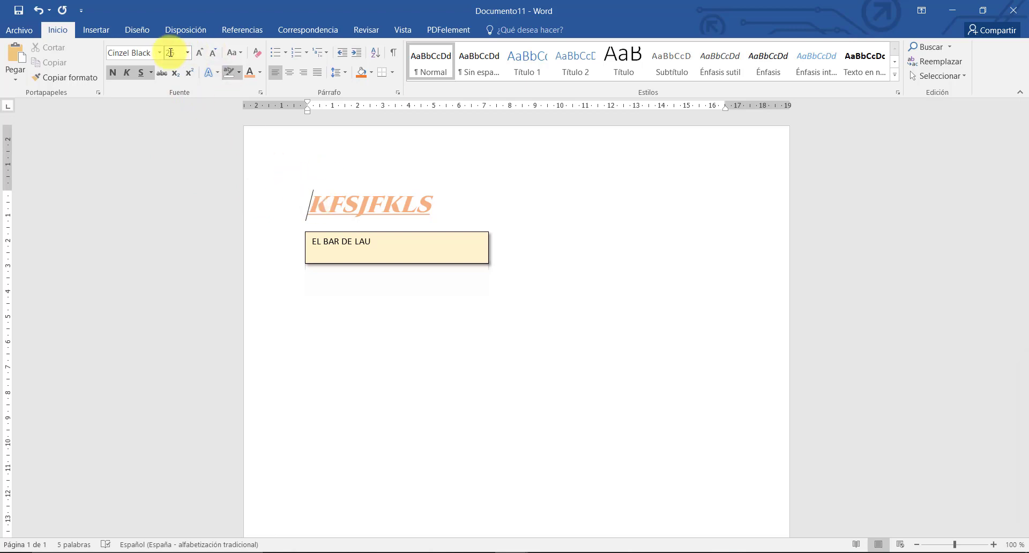
{"action": "type", "text": "º"}
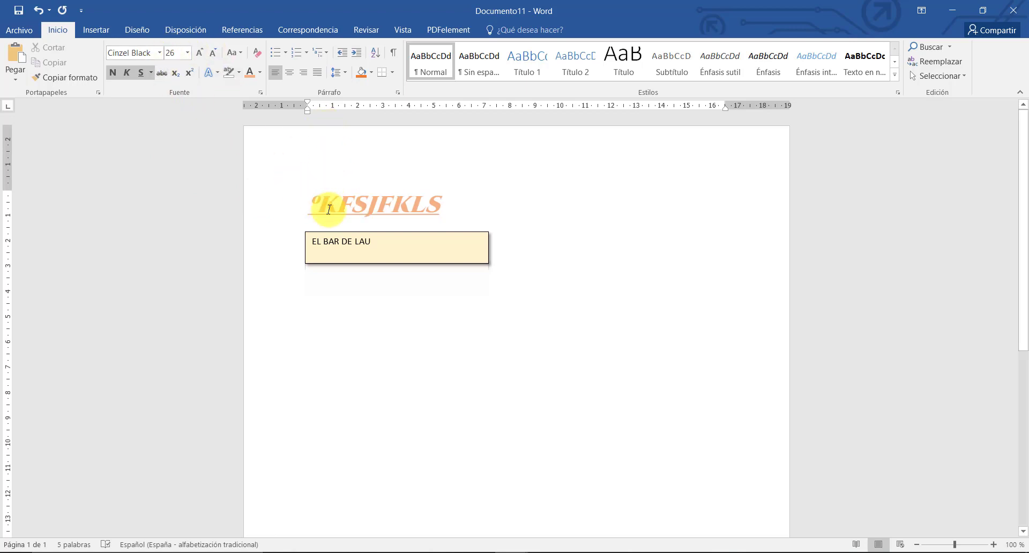
{"action": "key", "text": "BackSpace"}
Step: Review the font style, underline and effects options available for the KFSJFKLS text without changing anything
{"action": "left_click_drag", "start_coordinate": [316, 202], "coordinate": [425, 201]}
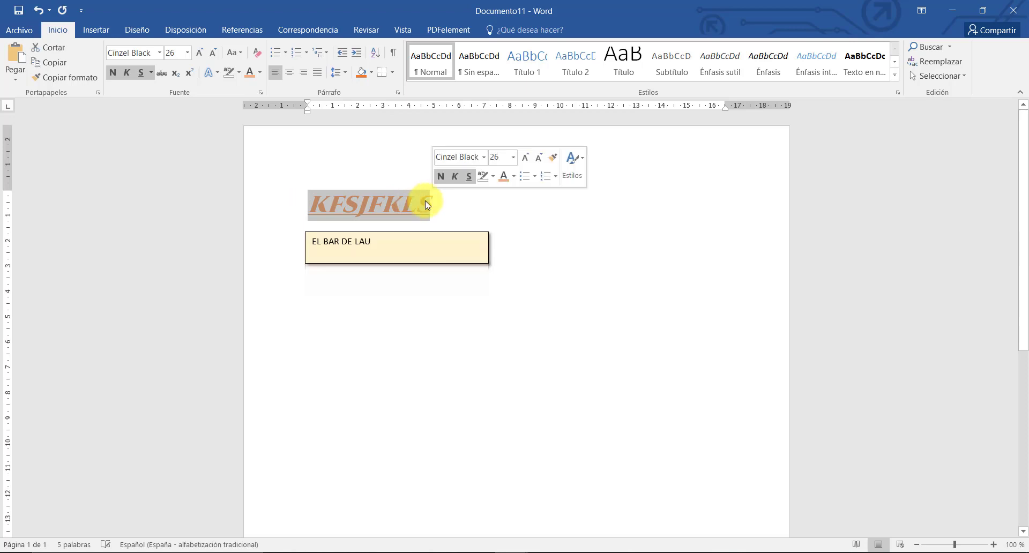
{"action": "left_click", "coordinate": [262, 94]}
{"action": "left_click_drag", "start_coordinate": [460, 101], "coordinate": [633, 100]}
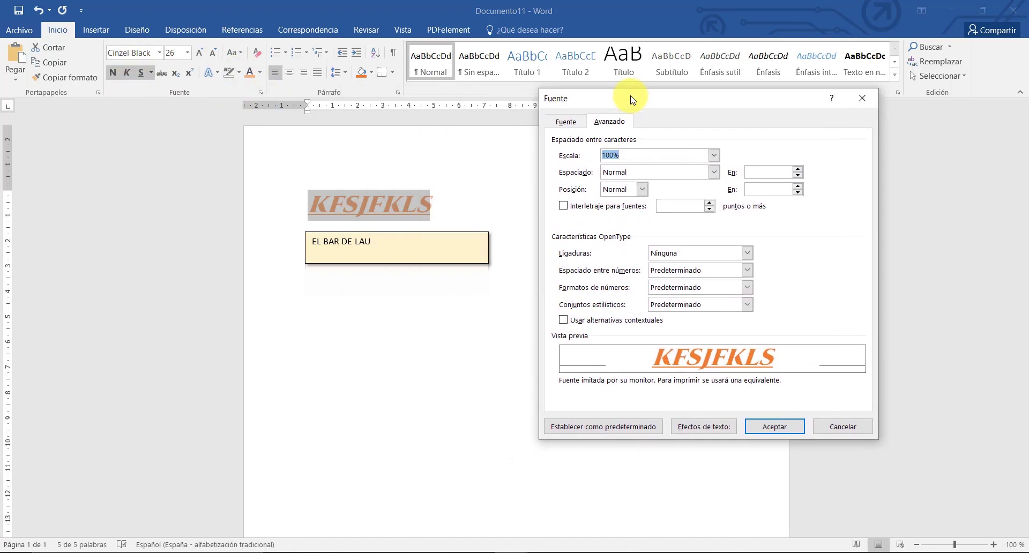
{"action": "left_click", "coordinate": [572, 123]}
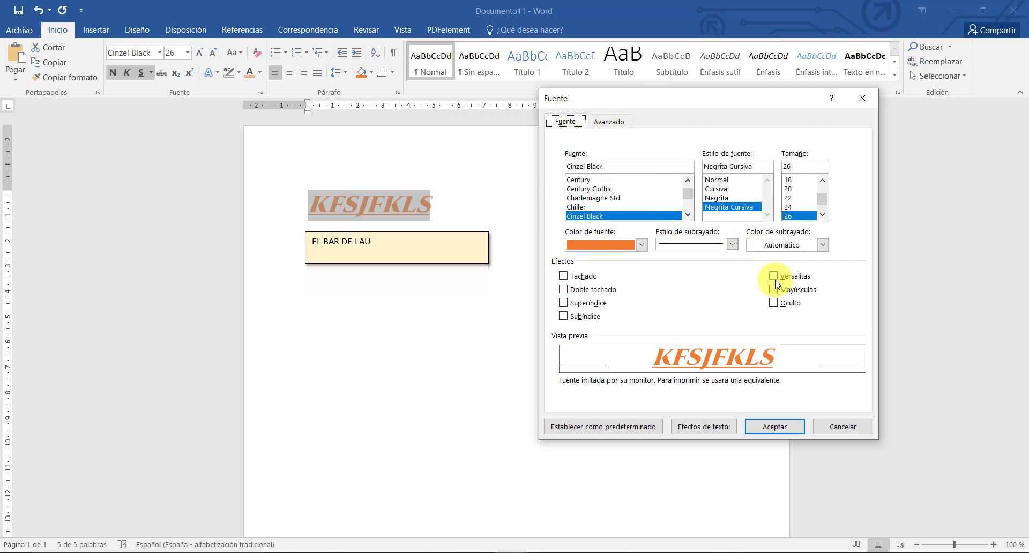
{"action": "left_click", "coordinate": [842, 425]}
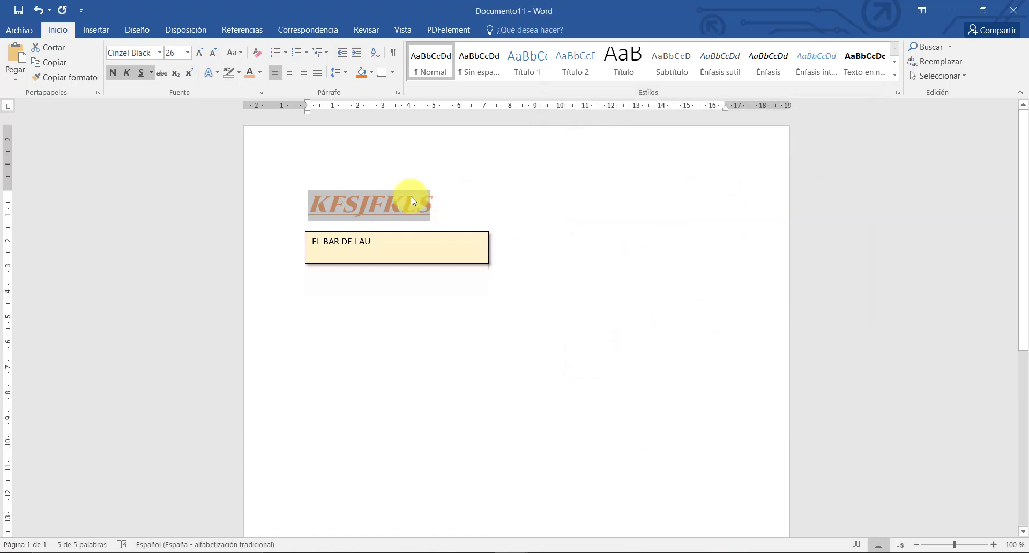
{"action": "left_click_drag", "start_coordinate": [438, 202], "coordinate": [323, 209]}
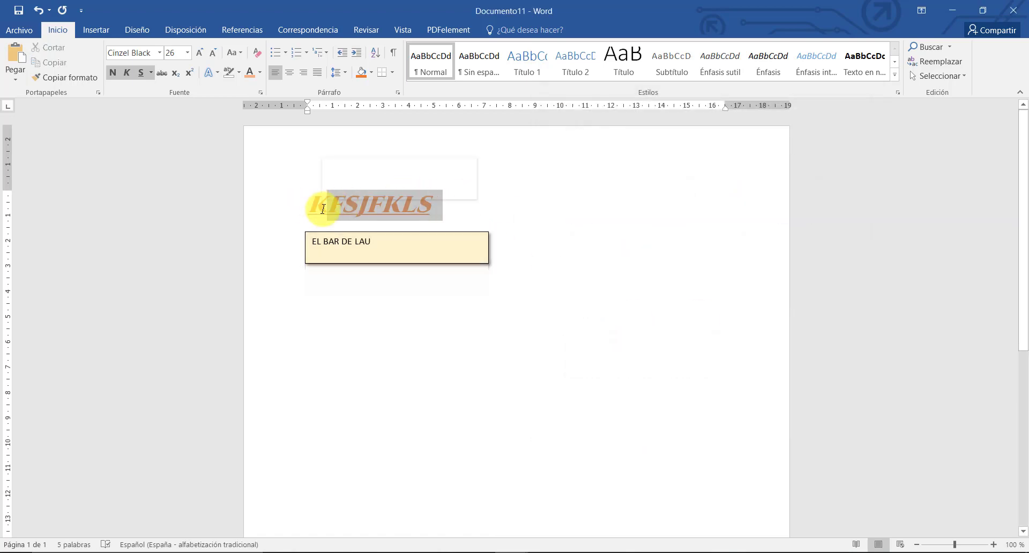
{"action": "left_click", "coordinate": [459, 217]}
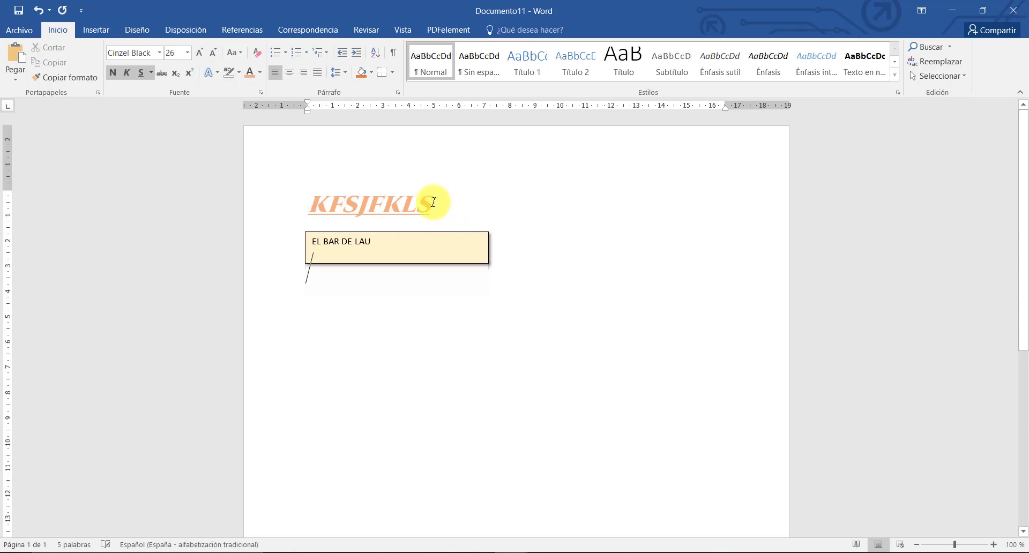
Step: Move the title text box lower on the page and replace the KFSJFKLS text with "Hola chicos" in Calibri
{"action": "left_click_drag", "start_coordinate": [436, 231], "coordinate": [437, 316]}
{"action": "left_click_drag", "start_coordinate": [442, 200], "coordinate": [311, 205]}
{"action": "type", "text": "H"}
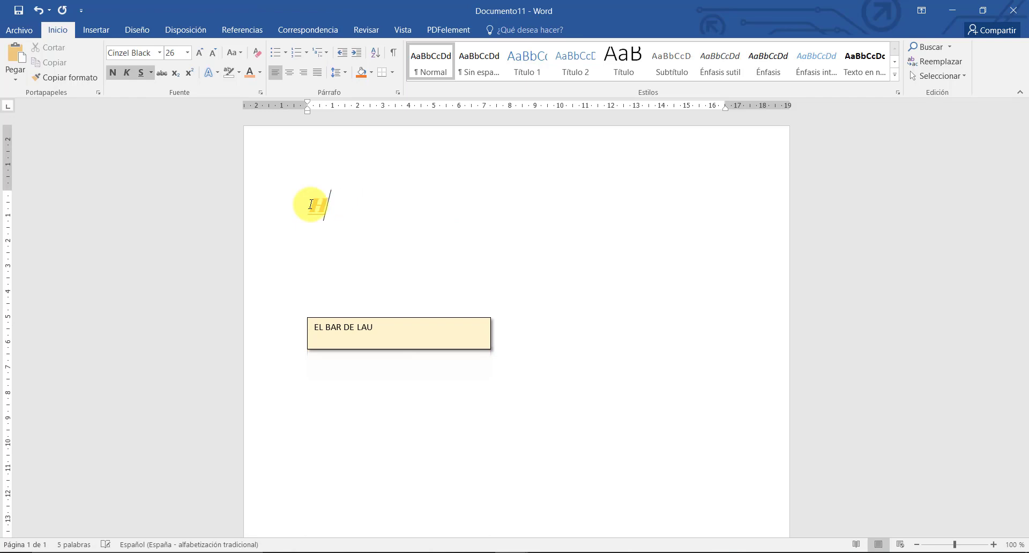
{"action": "left_click", "coordinate": [287, 203]}
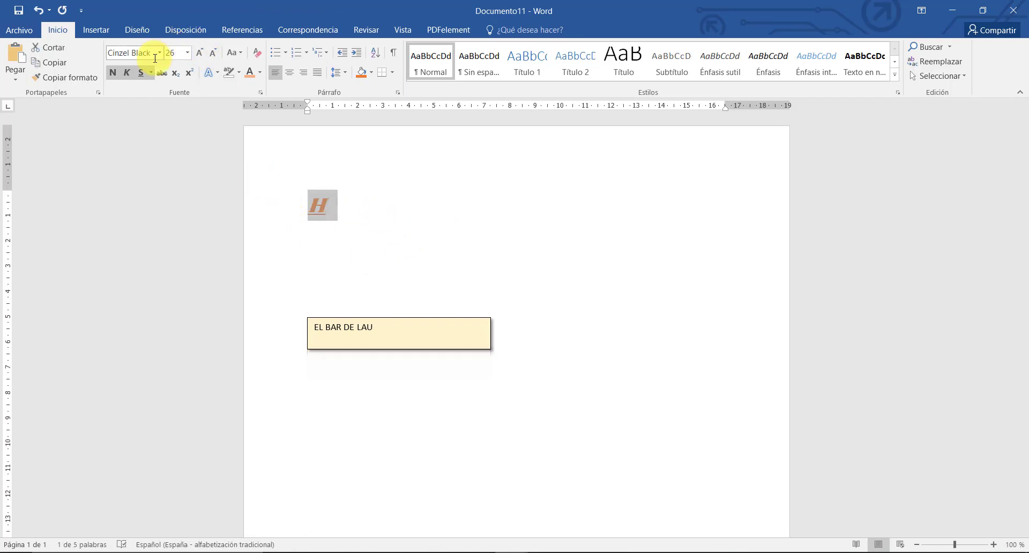
{"action": "left_click", "coordinate": [159, 53]}
{"action": "left_click", "coordinate": [140, 100]}
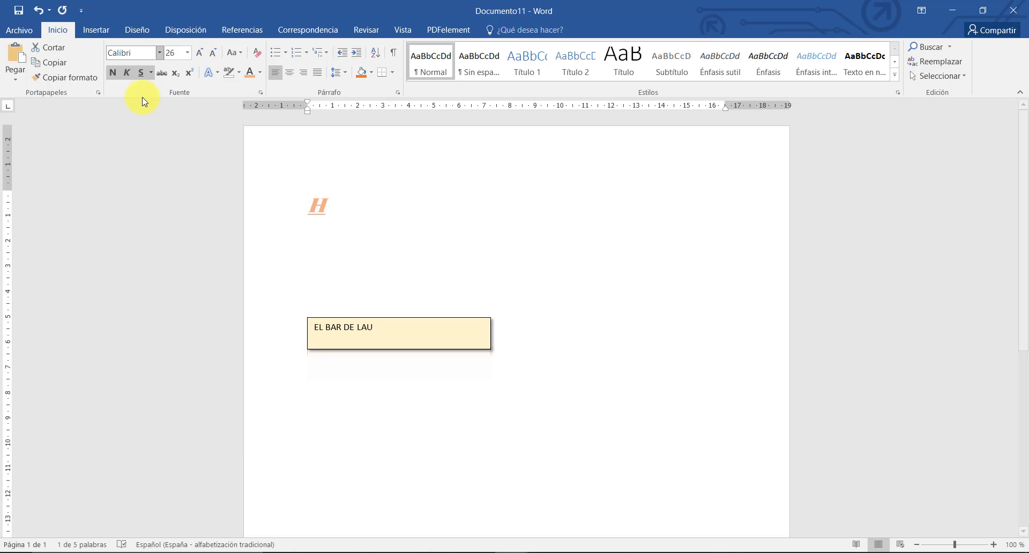
{"action": "left_click", "coordinate": [338, 199]}
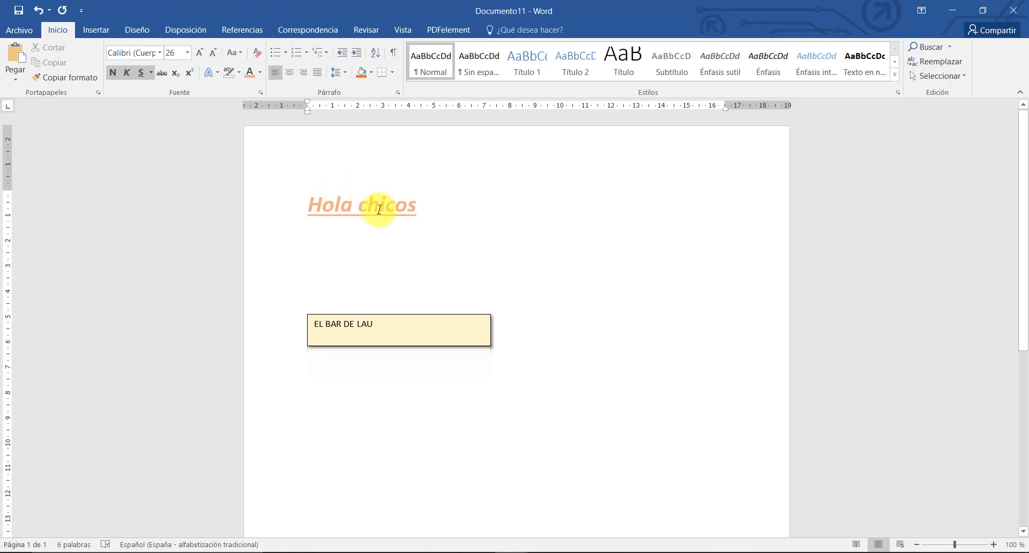
Step: Apply the small caps (Versalitas) effect to the "Hola chicos" text
{"action": "left_click_drag", "start_coordinate": [457, 211], "coordinate": [304, 194]}
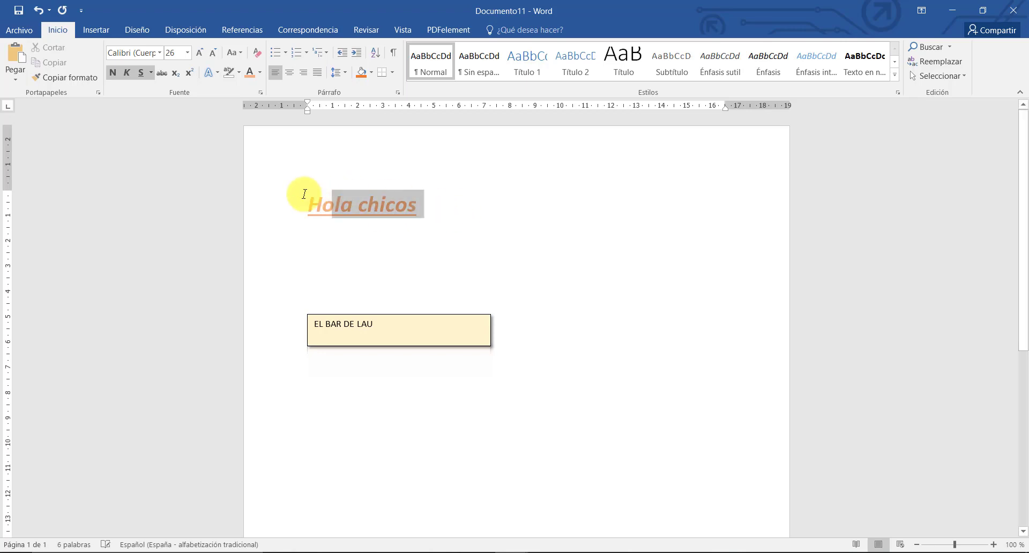
{"action": "left_click", "coordinate": [260, 93]}
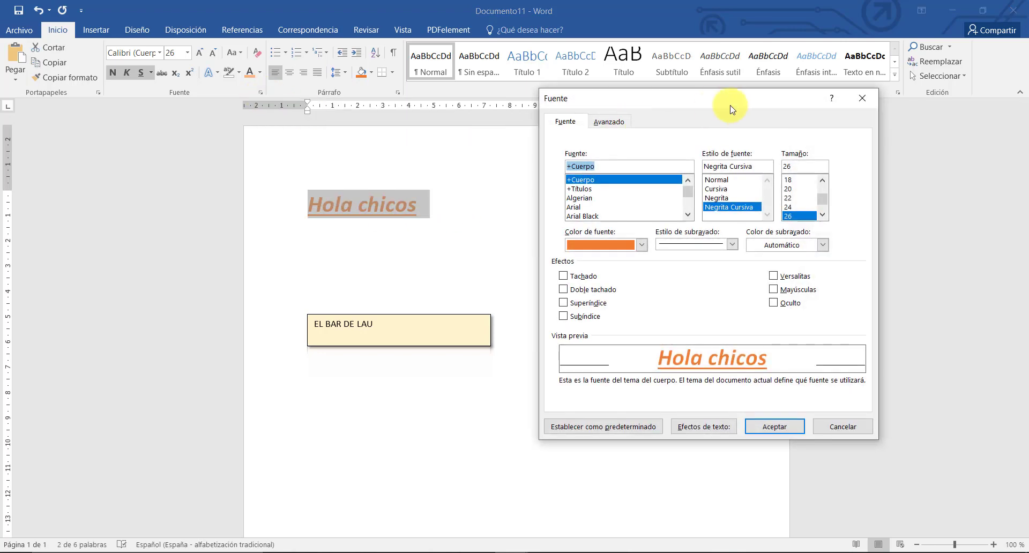
{"action": "left_click_drag", "start_coordinate": [729, 96], "coordinate": [695, 85]}
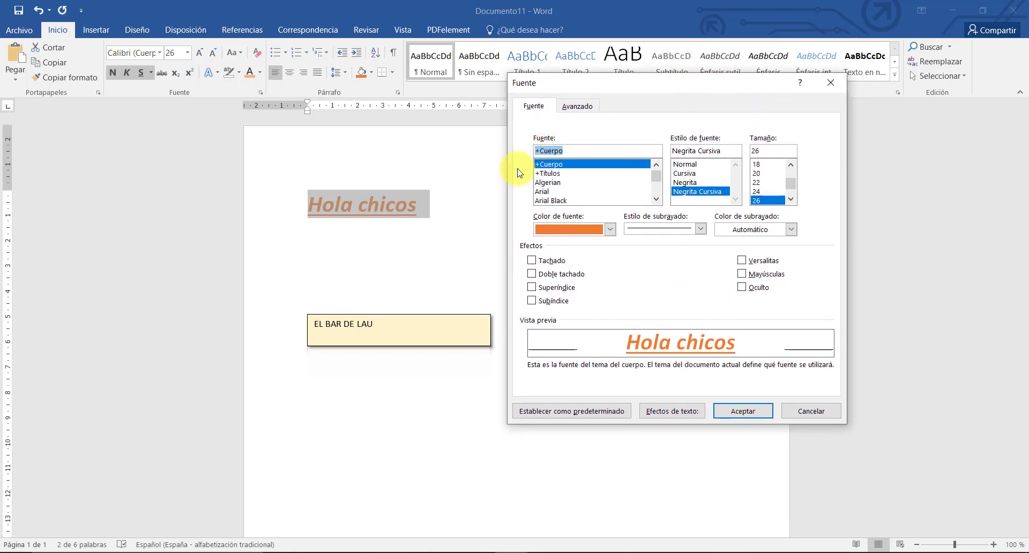
{"action": "left_click", "coordinate": [743, 261]}
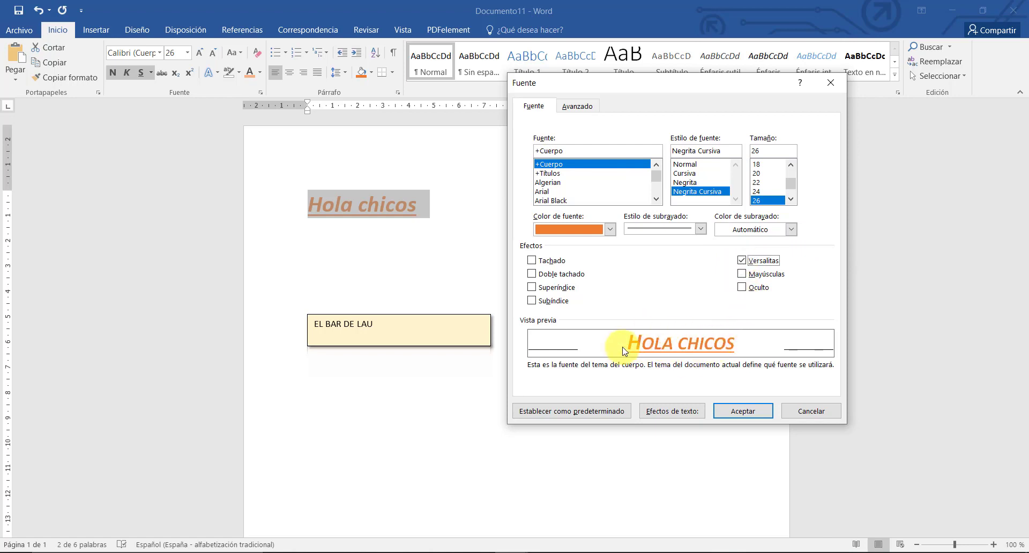
{"action": "left_click", "coordinate": [743, 262]}
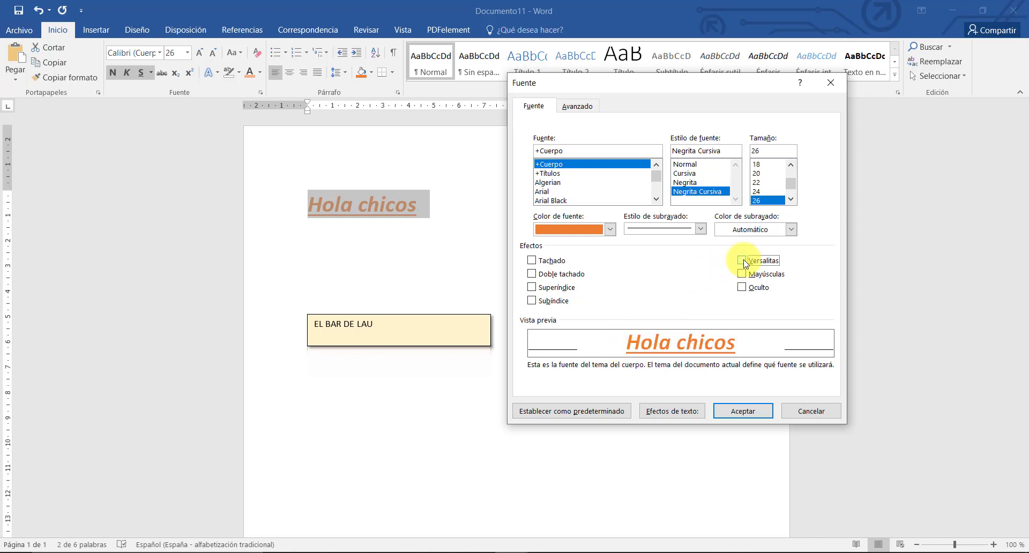
{"action": "left_click", "coordinate": [743, 261]}
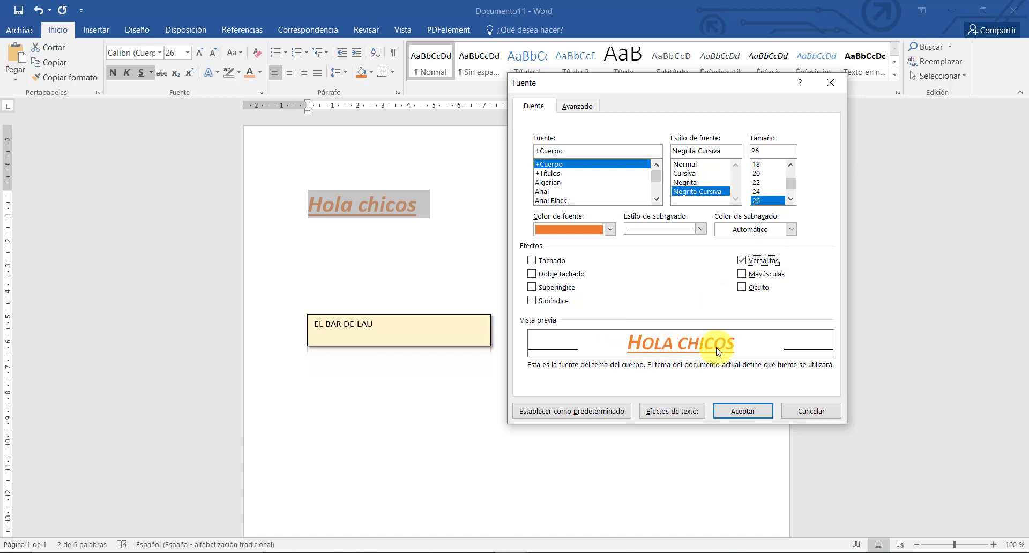
{"action": "left_click", "coordinate": [747, 412]}
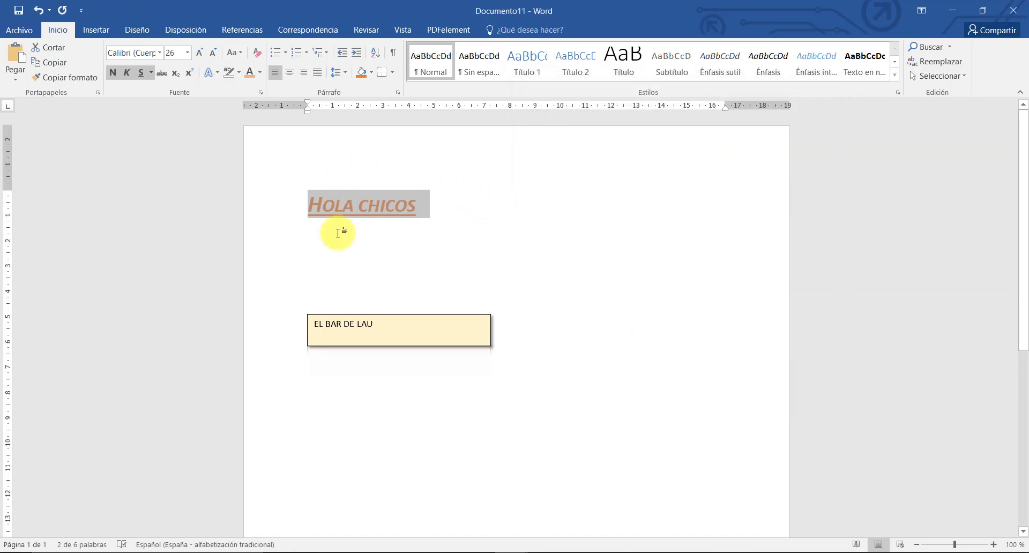
Step: Change the underline style of the "Hola chicos" text to a thick dash-dot line
{"action": "left_click", "coordinate": [260, 92]}
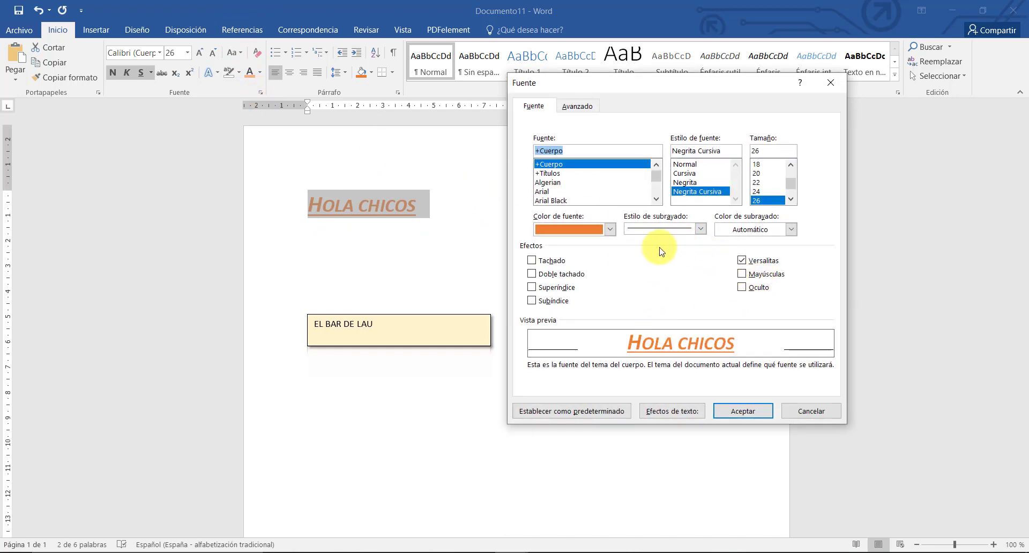
{"action": "left_click", "coordinate": [701, 230]}
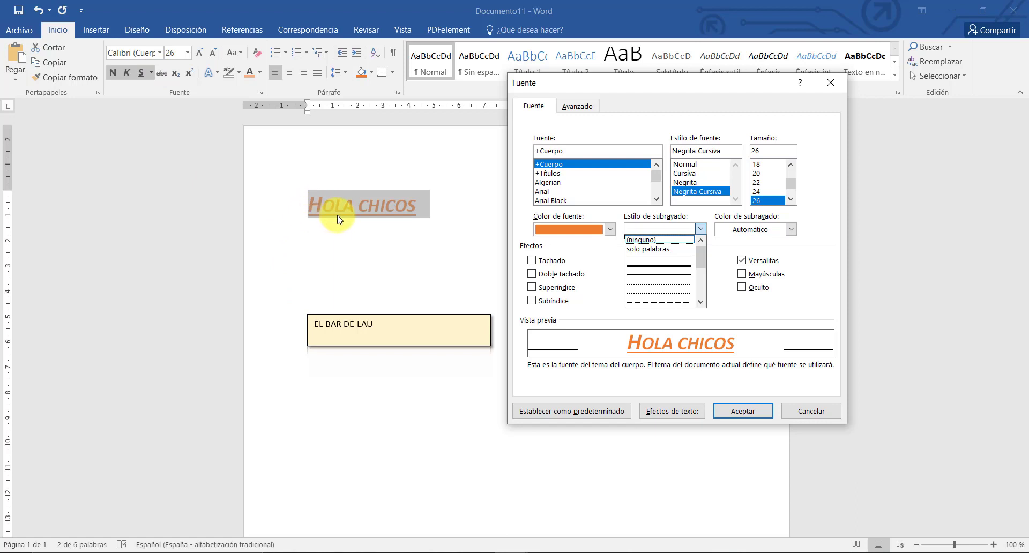
{"action": "left_click", "coordinate": [592, 87]}
{"action": "left_click_drag", "start_coordinate": [613, 92], "coordinate": [603, 117]}
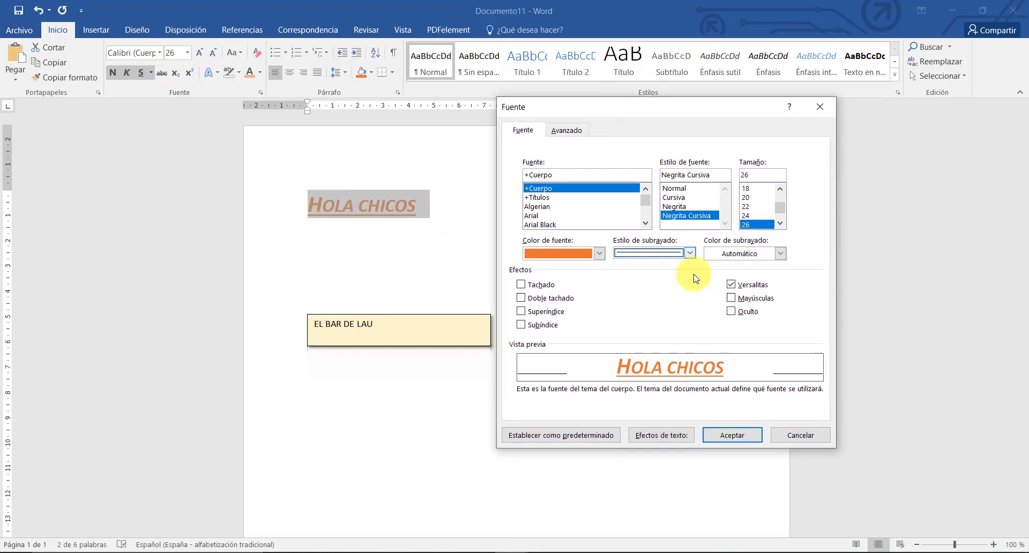
{"action": "left_click", "coordinate": [691, 253]}
{"action": "left_click_drag", "start_coordinate": [690, 282], "coordinate": [691, 299]}
{"action": "left_click", "coordinate": [676, 307]}
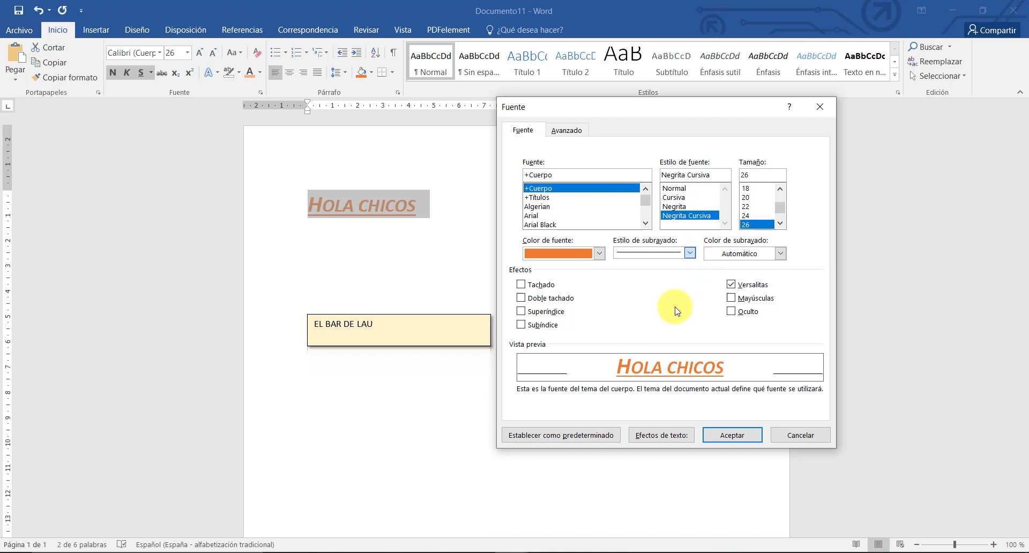
{"action": "left_click", "coordinate": [744, 435]}
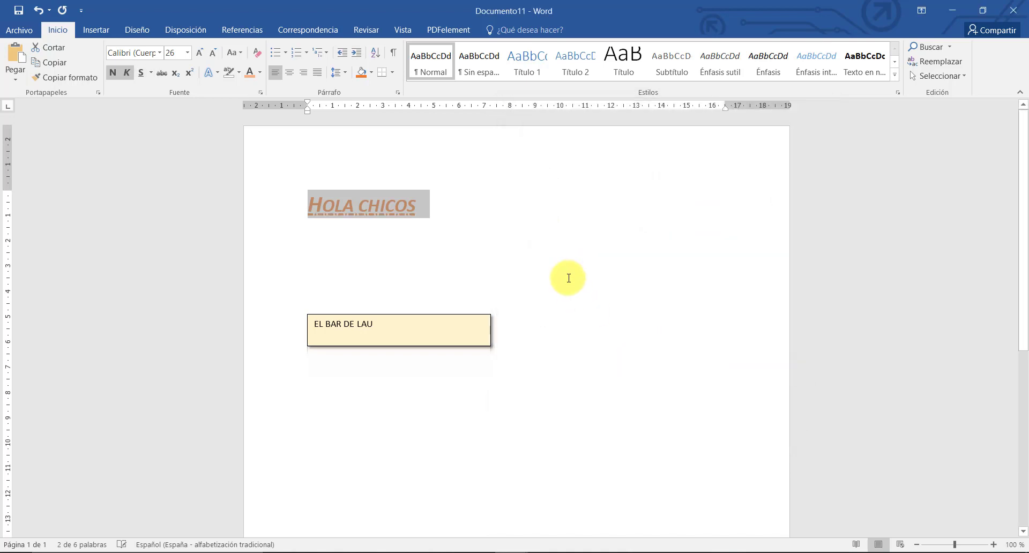
Step: Set the character spacing of the "Hola chicos" text to Expandido by 4 pt
{"action": "left_click_drag", "start_coordinate": [338, 207], "coordinate": [389, 215]}
{"action": "left_click", "coordinate": [261, 93]}
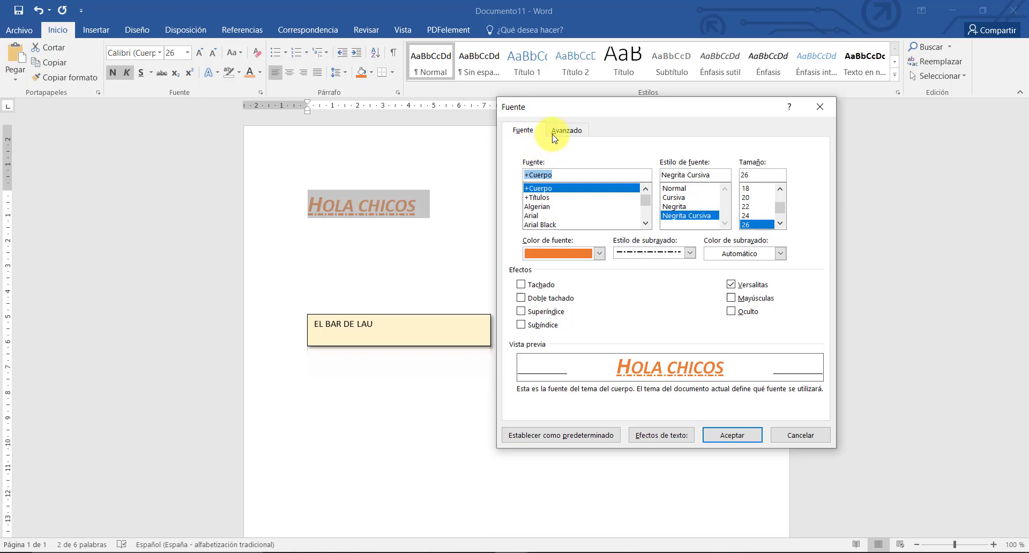
{"action": "left_click_drag", "start_coordinate": [633, 107], "coordinate": [742, 109]}
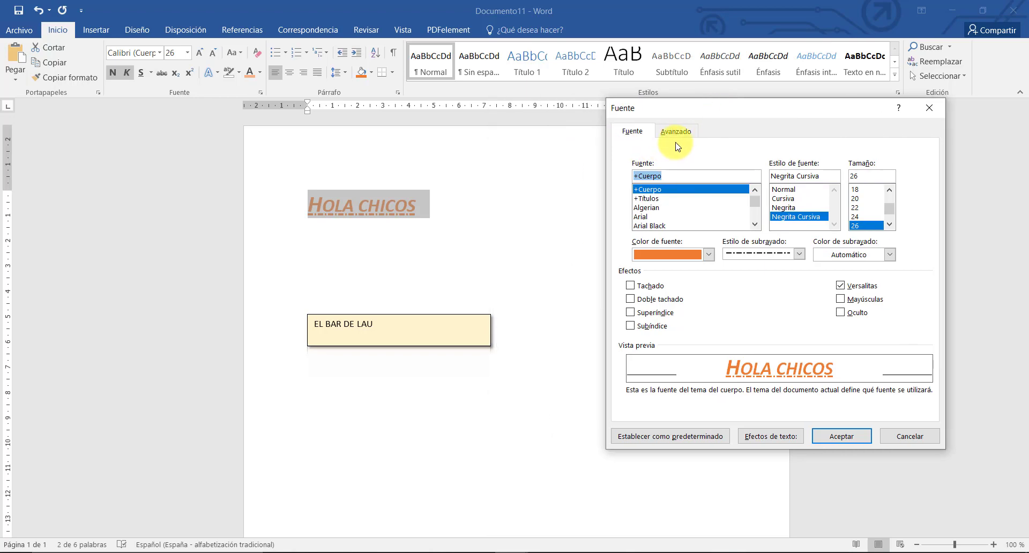
{"action": "left_click", "coordinate": [677, 132]}
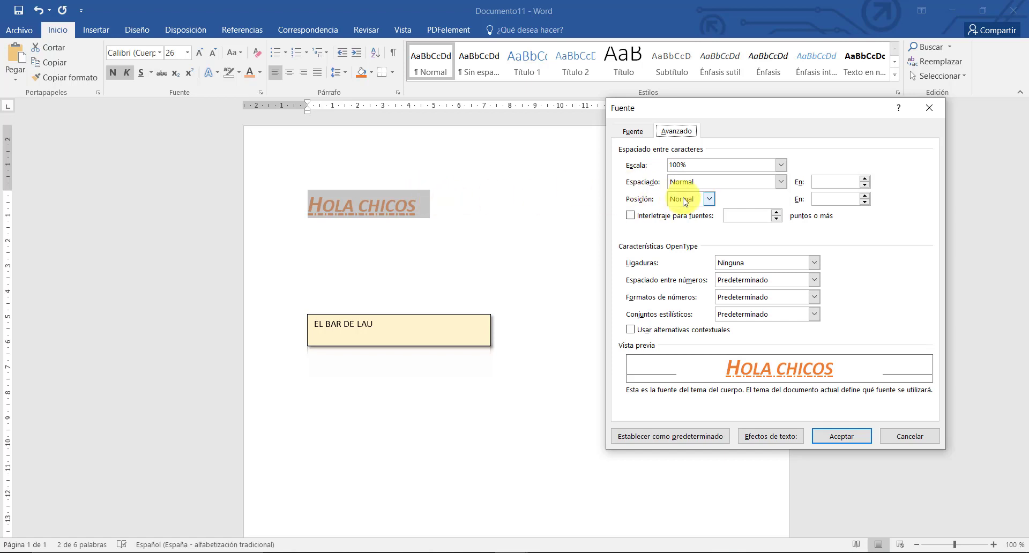
{"action": "left_click", "coordinate": [781, 182]}
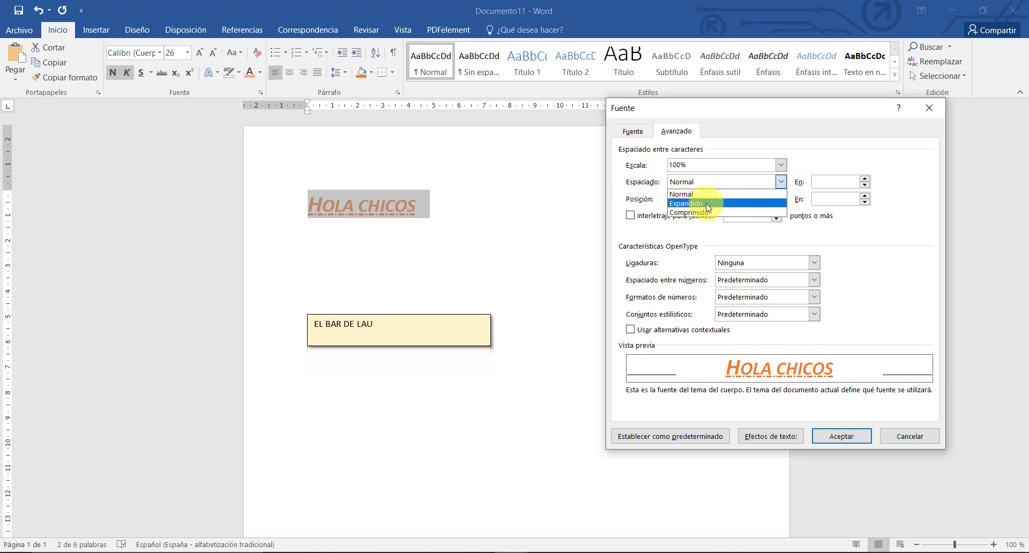
{"action": "left_click", "coordinate": [691, 204]}
{"action": "left_click", "coordinate": [842, 184]}
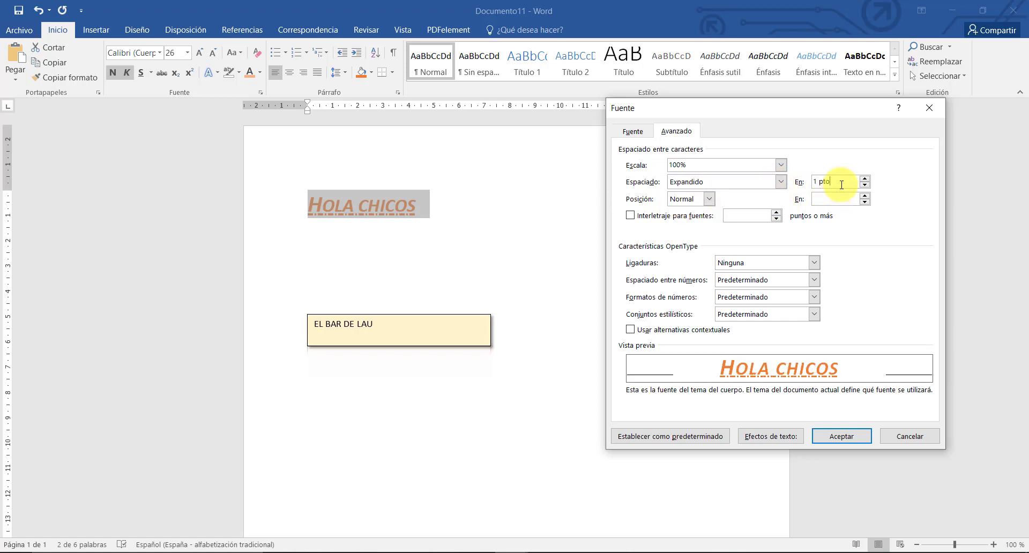
{"action": "left_click_drag", "start_coordinate": [839, 184], "coordinate": [811, 182]}
{"action": "type", "text": "4"}
{"action": "left_click", "coordinate": [865, 179]}
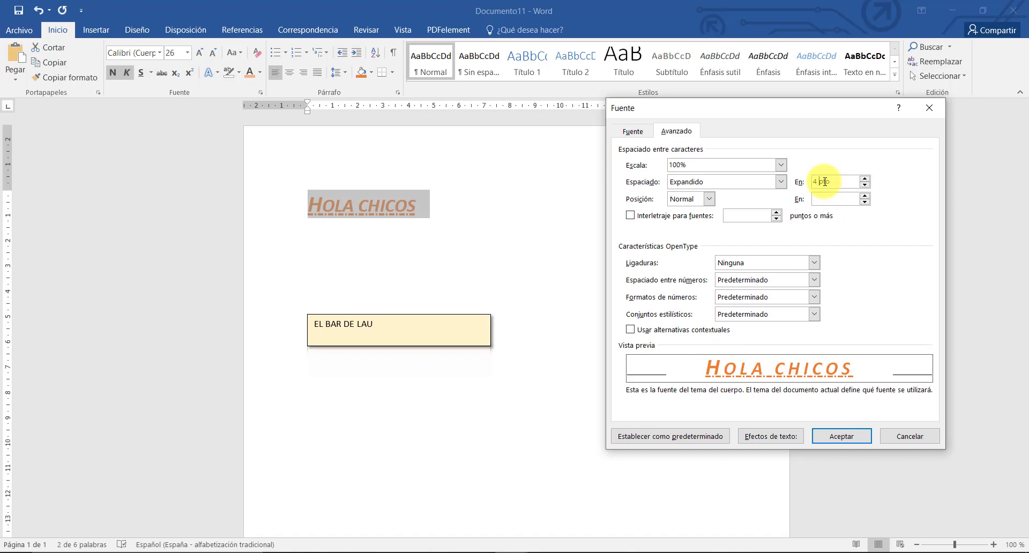
{"action": "left_click", "coordinate": [852, 437]}
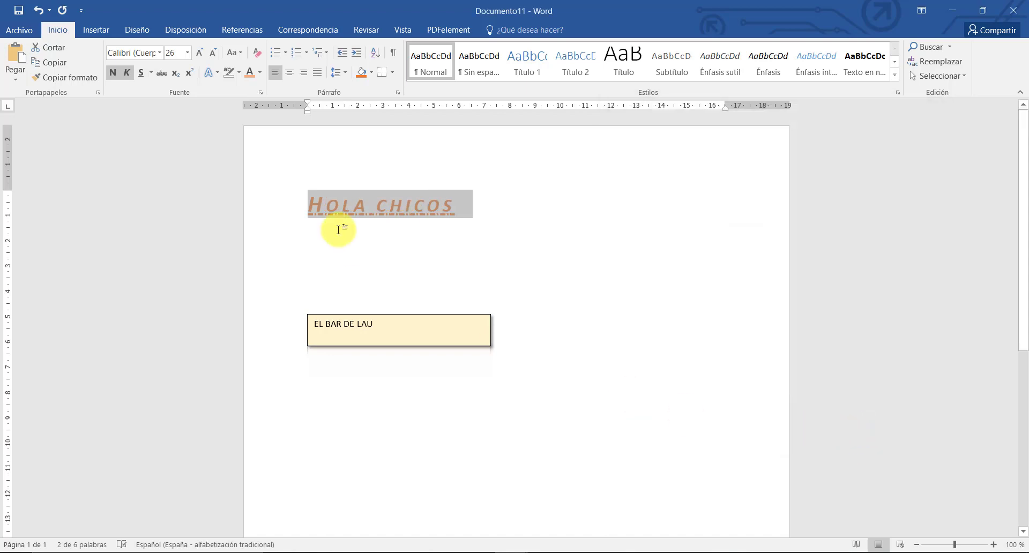
Step: Review the advanced character spacing settings of the "Hola chicos" text
{"action": "left_click", "coordinate": [375, 204]}
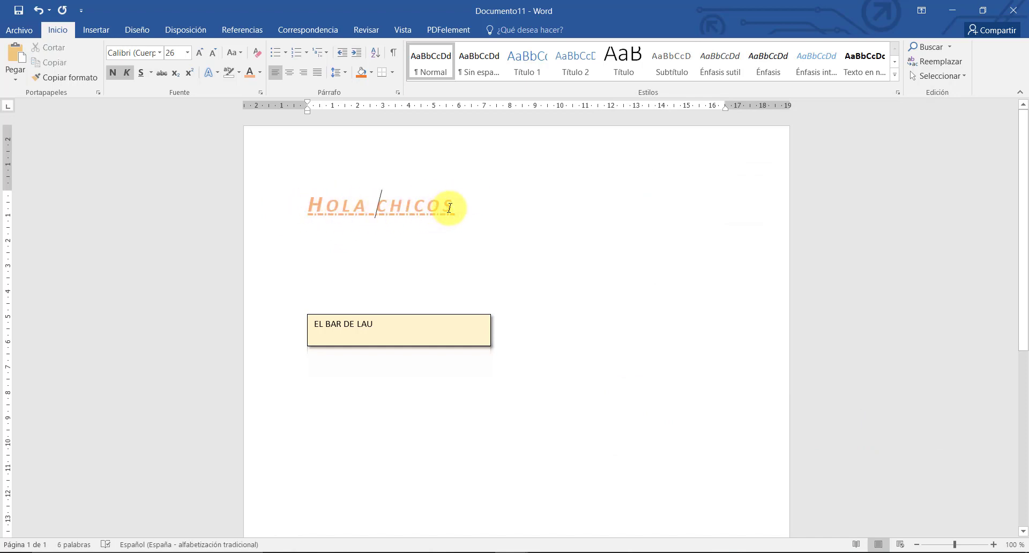
{"action": "left_click", "coordinate": [260, 92]}
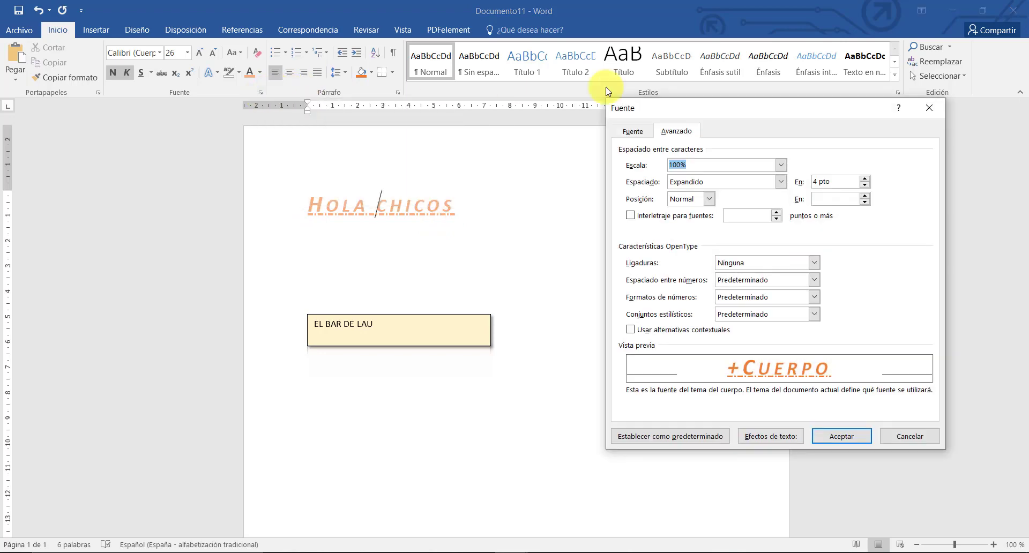
{"action": "left_click", "coordinate": [929, 108]}
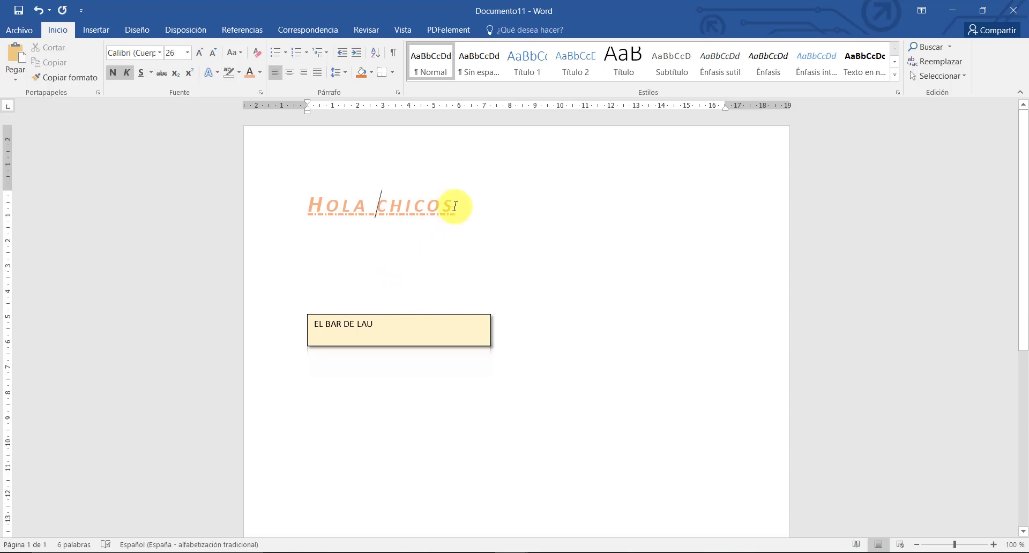
{"action": "left_click_drag", "start_coordinate": [459, 207], "coordinate": [321, 199]}
Step: Move the title text box to the right of the "Hola chicos" text and make its text bold and italic
{"action": "mouse_move", "coordinate": [387, 316]}
{"action": "left_mouse_down"}
{"action": "mouse_move", "coordinate": [499, 290]}
{"action": "mouse_move", "coordinate": [591, 191]}
{"action": "mouse_move", "coordinate": [512, 202]}
{"action": "left_mouse_up"}
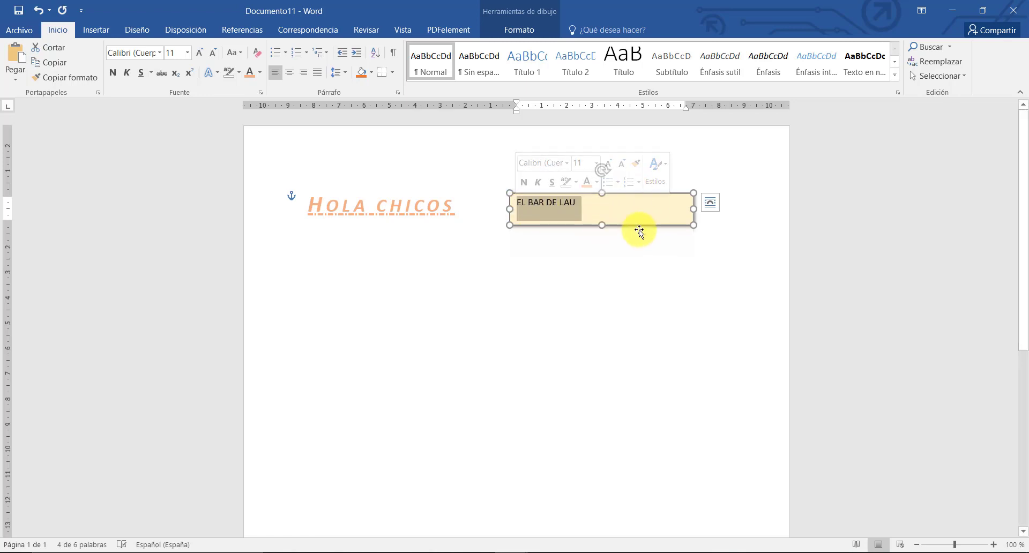
{"action": "left_click", "coordinate": [111, 73]}
{"action": "left_click", "coordinate": [126, 73]}
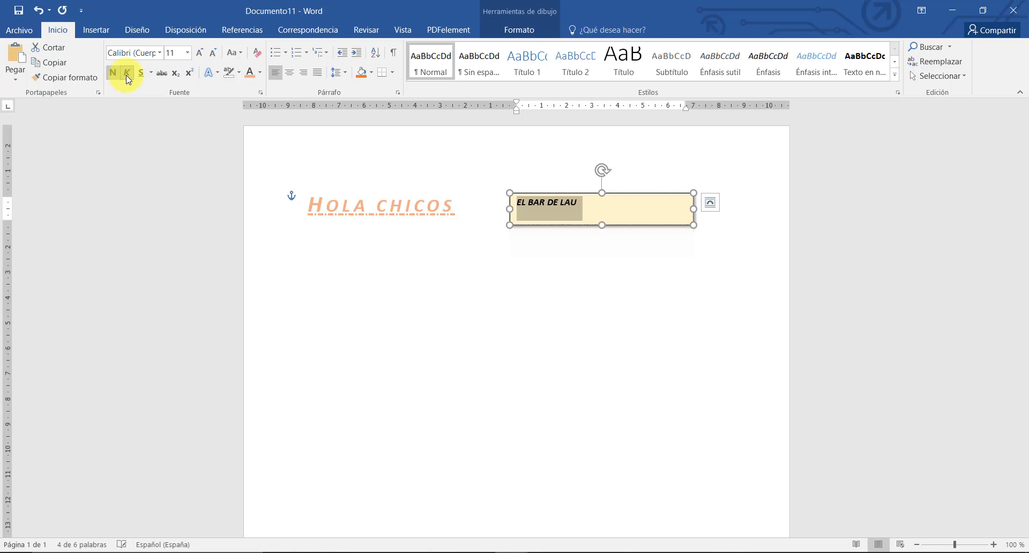
Step: Set the title text's font to Bowlby One SC and its character spacing to Expandido by 2,1 pt
{"action": "left_click", "coordinate": [159, 53]}
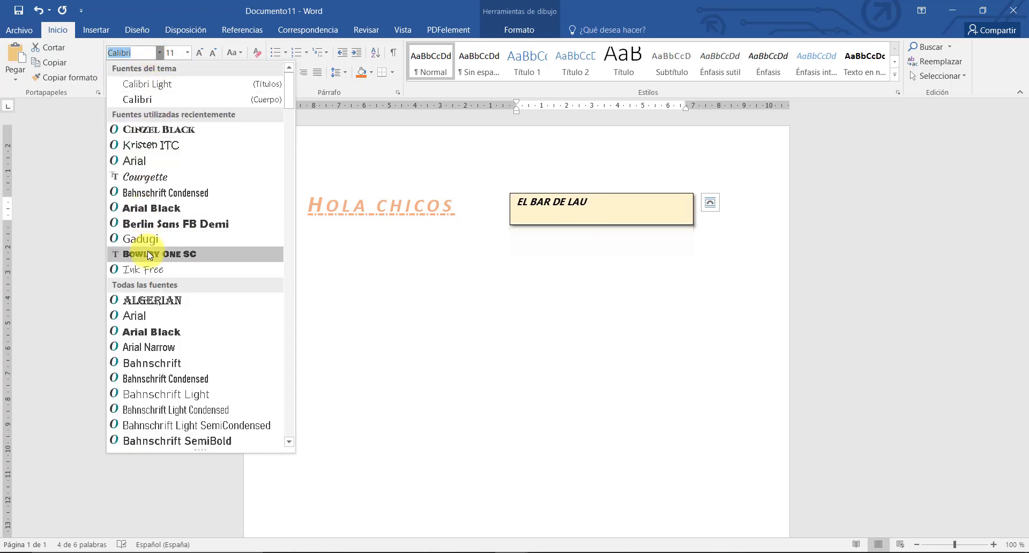
{"action": "left_click", "coordinate": [147, 251]}
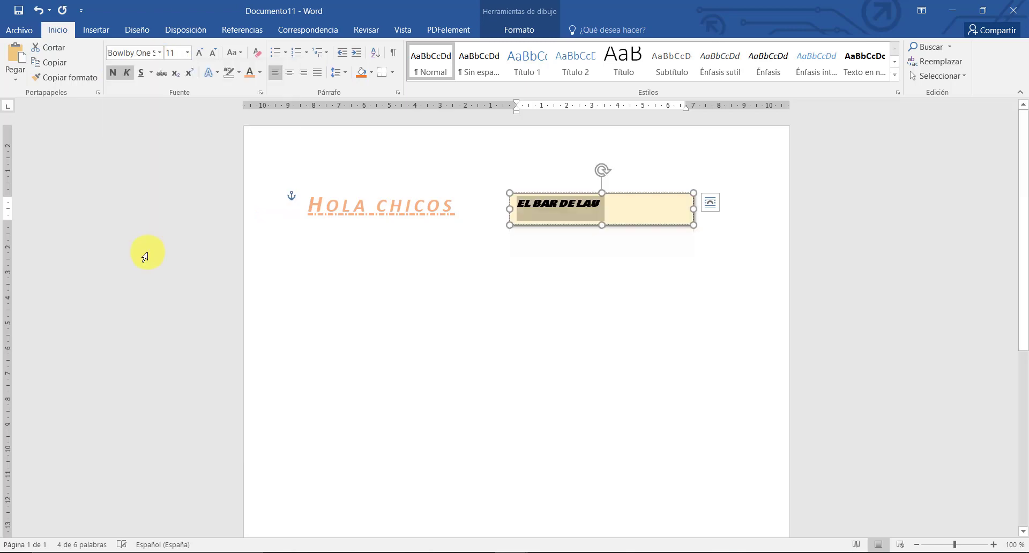
{"action": "left_click", "coordinate": [260, 94]}
{"action": "left_click_drag", "start_coordinate": [682, 110], "coordinate": [744, 105]}
{"action": "left_click", "coordinate": [788, 174]}
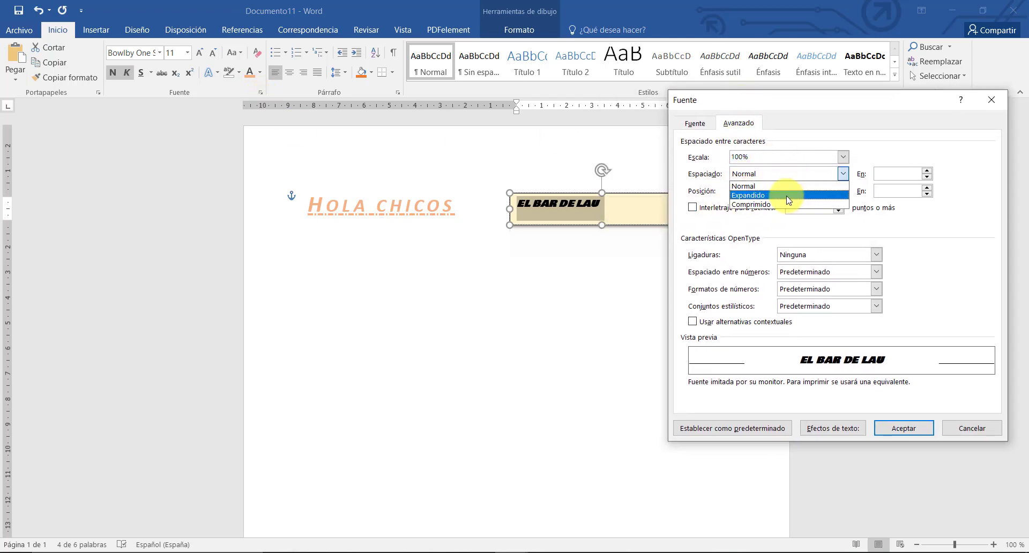
{"action": "left_click", "coordinate": [787, 196]}
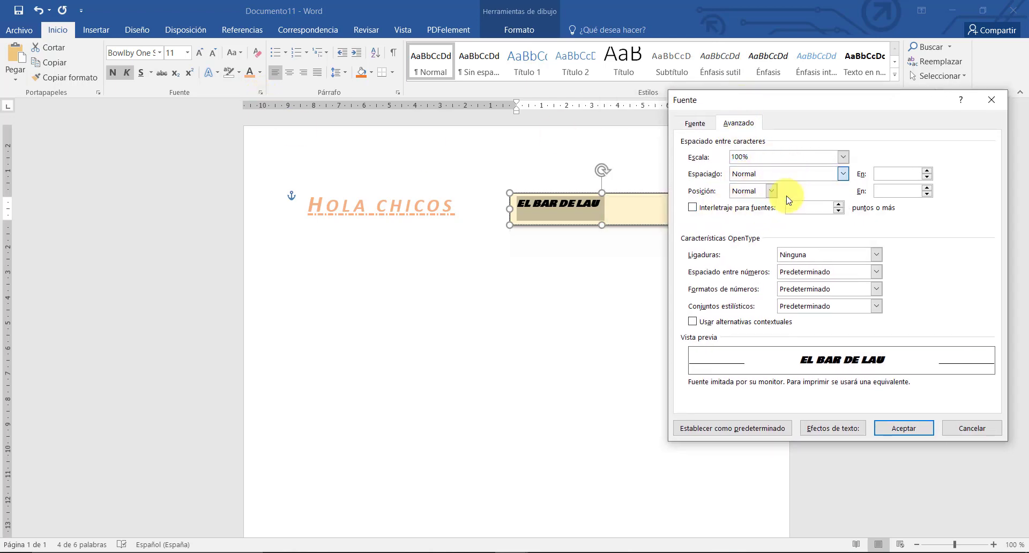
{"action": "left_click", "coordinate": [927, 171]}
{"action": "left_click", "coordinate": [927, 170]}
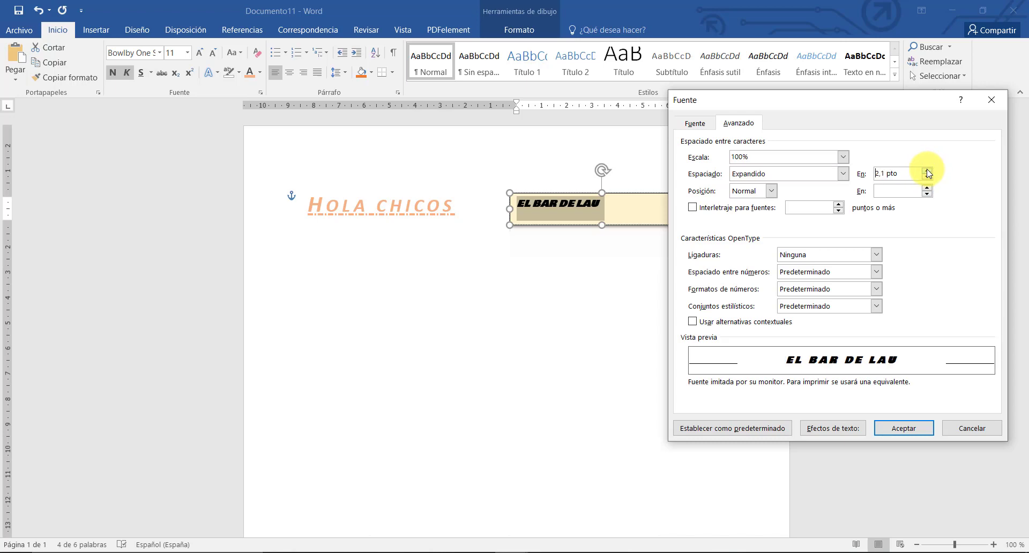
{"action": "left_click", "coordinate": [694, 123]}
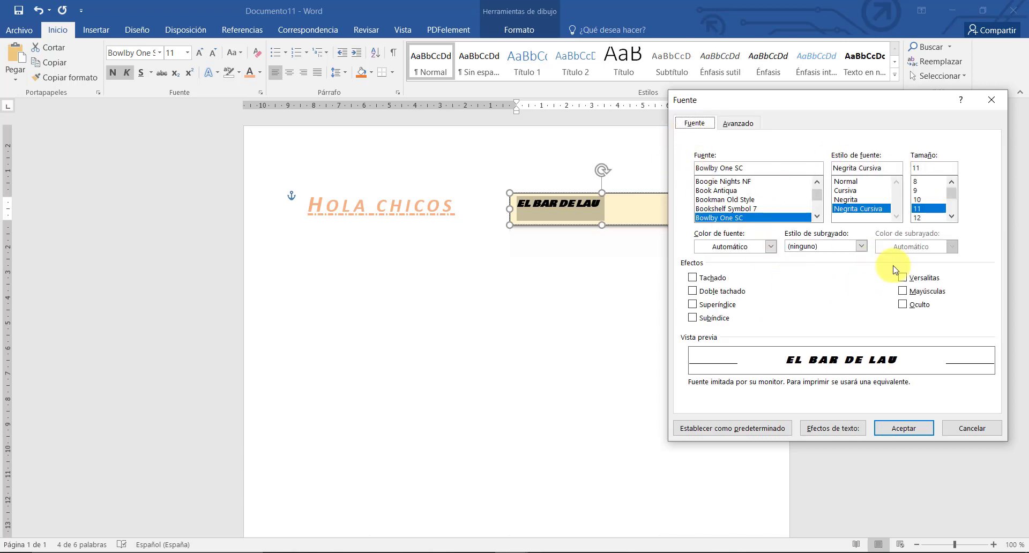
{"action": "left_click", "coordinate": [904, 428]}
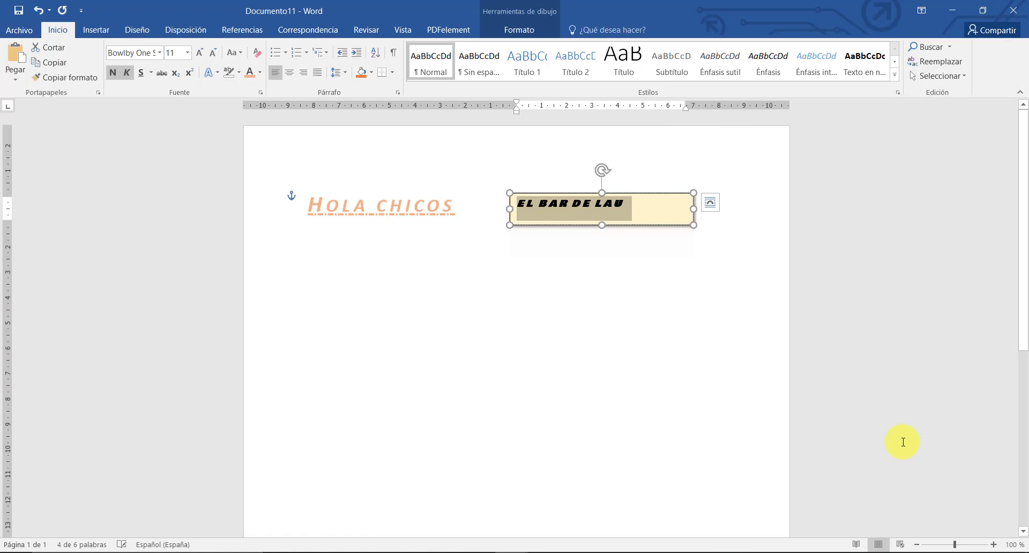
{"action": "left_click", "coordinate": [661, 284]}
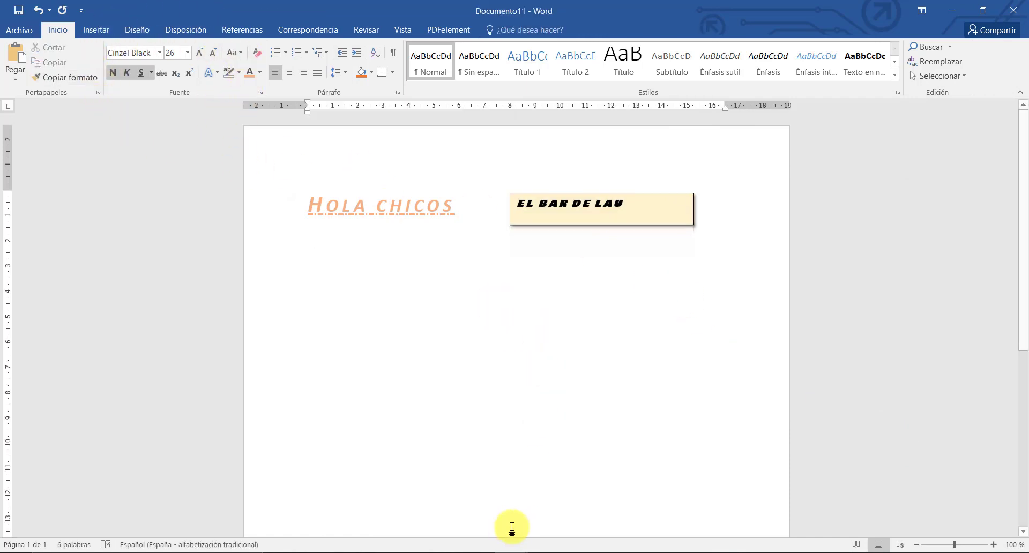
Step: Switch to modelo.docx and examine the menu title and the "VENI A PASARLO BIEN..." slogan text box
{"action": "mouse_move", "coordinate": [509, 551]}
{"action": "left_click", "coordinate": [377, 542]}
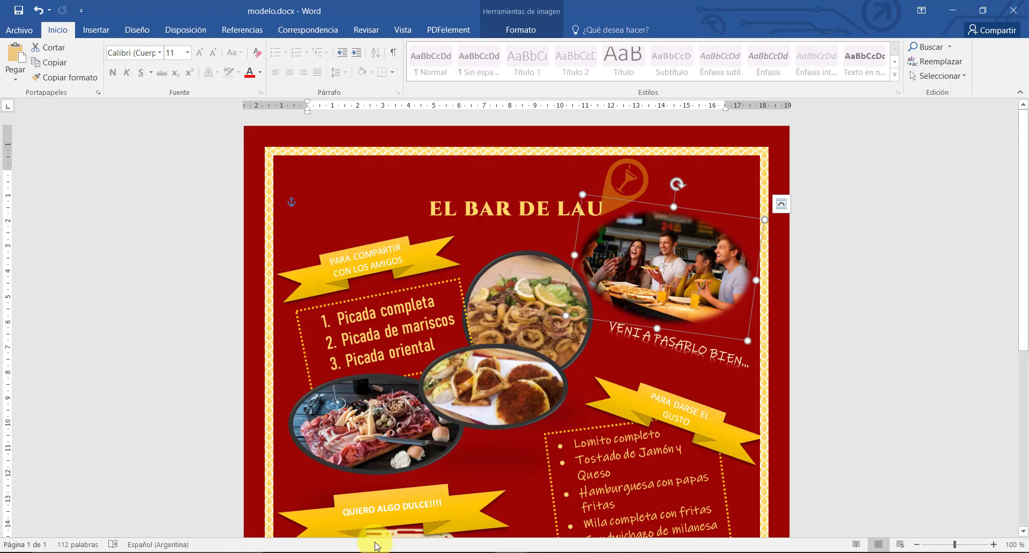
{"action": "scroll", "coordinate": [436, 342], "scroll_direction": "down", "scroll_amount": 3}
{"action": "left_click", "coordinate": [453, 145]}
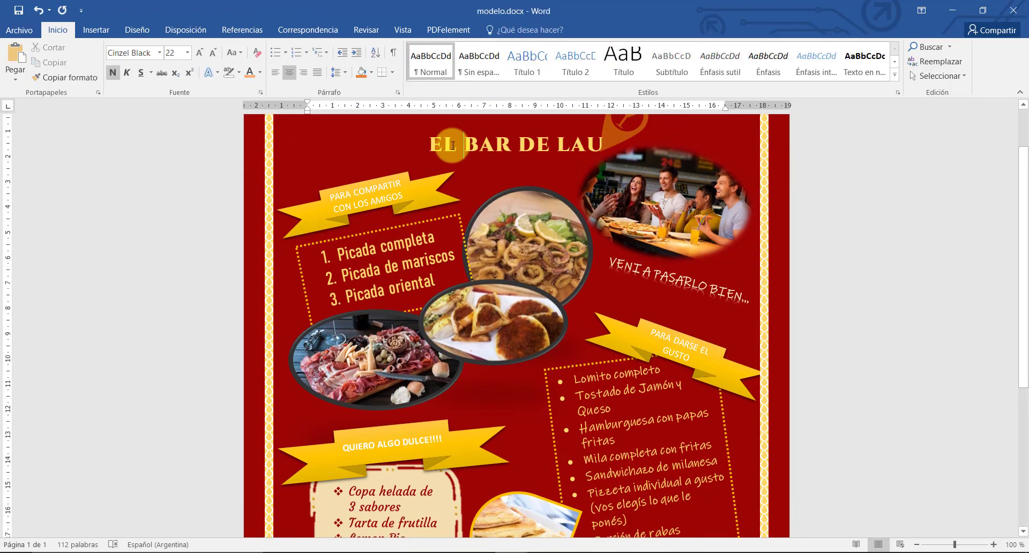
{"action": "left_click_drag", "start_coordinate": [453, 145], "coordinate": [545, 153]}
{"action": "left_click", "coordinate": [646, 274]}
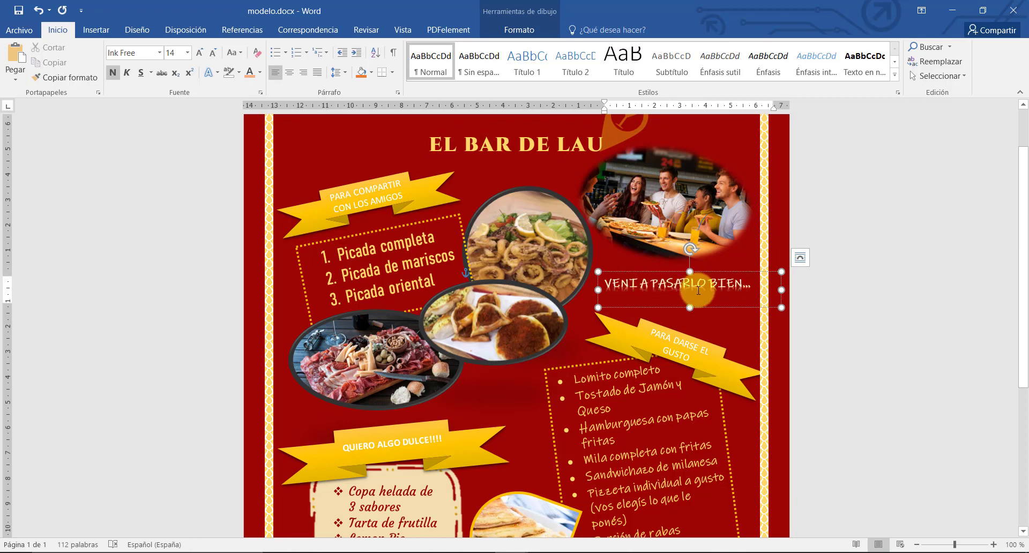
{"action": "left_click", "coordinate": [682, 296]}
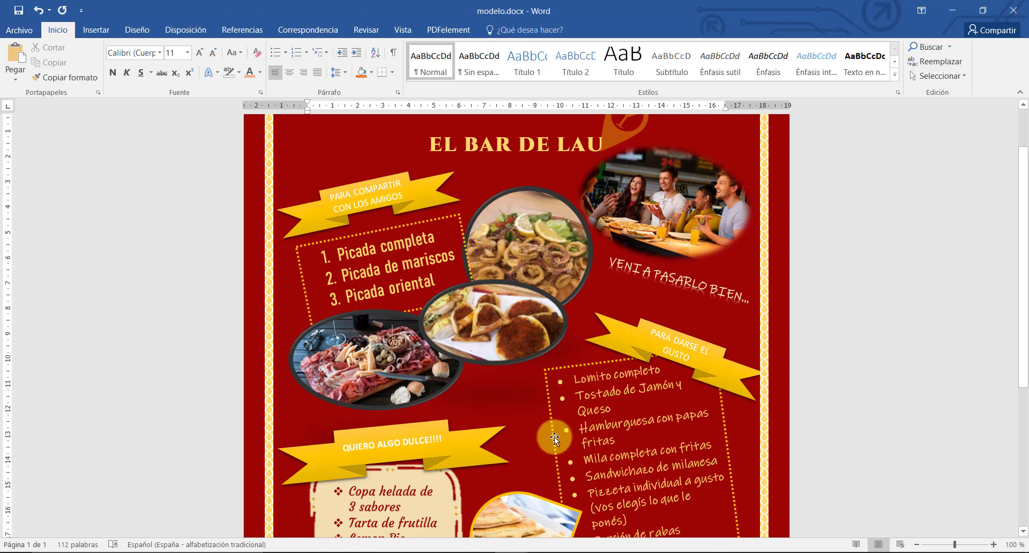
{"action": "scroll", "coordinate": [598, 371], "scroll_direction": "down", "scroll_amount": 3}
{"action": "scroll", "coordinate": [622, 378], "scroll_direction": "up", "scroll_amount": 4}
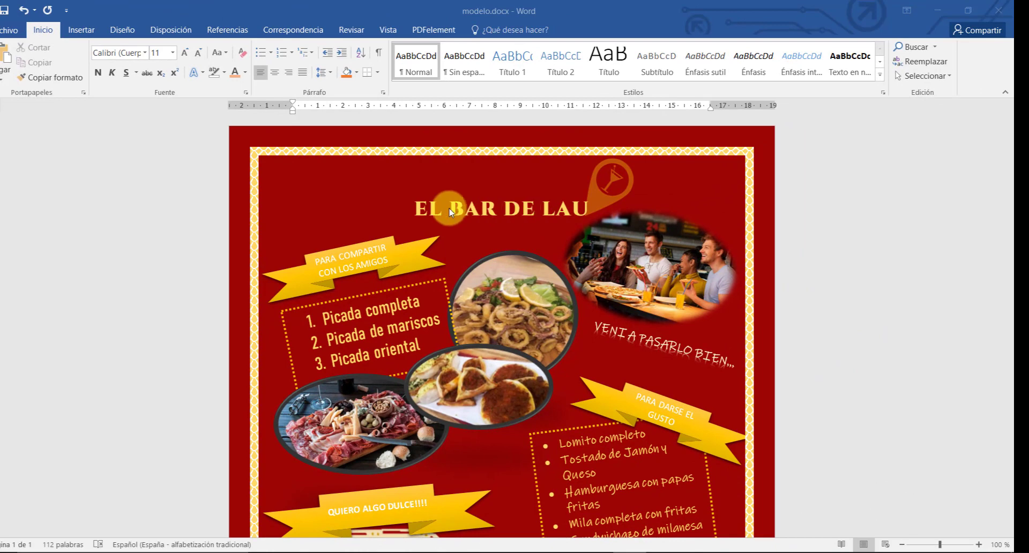
{"action": "left_click", "coordinate": [648, 346]}
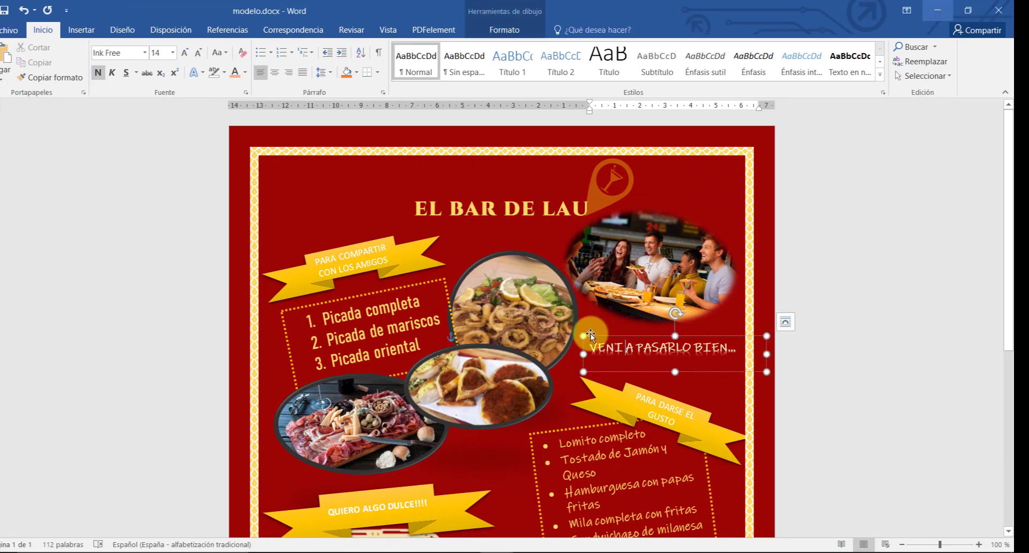
{"action": "left_click", "coordinate": [799, 347]}
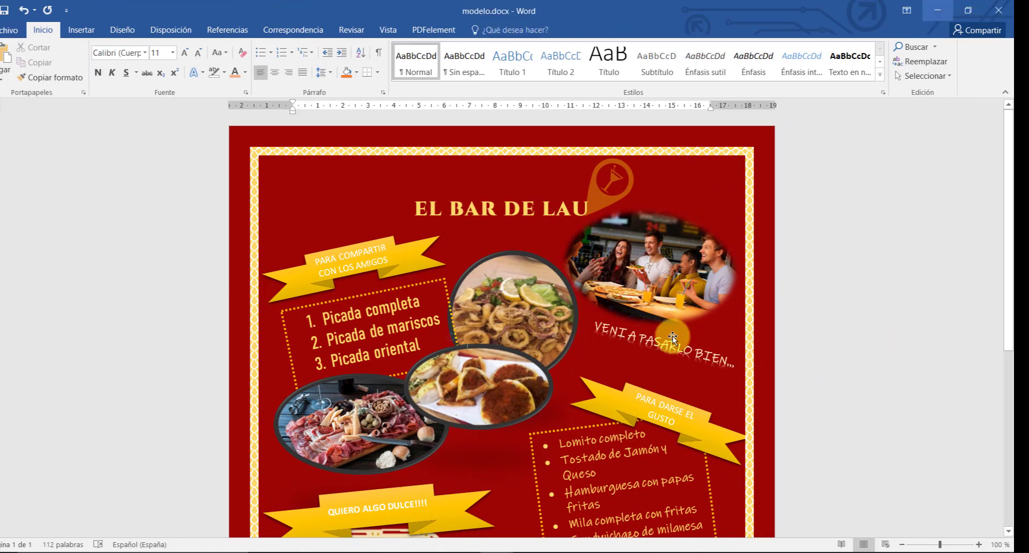
Step: Move the text box with the numbered picada list slightly up and to the left
{"action": "left_click", "coordinate": [409, 323]}
{"action": "mouse_move", "coordinate": [389, 295]}
{"action": "left_mouse_down"}
{"action": "mouse_move", "coordinate": [337, 280]}
{"action": "mouse_move", "coordinate": [388, 294]}
{"action": "mouse_move", "coordinate": [381, 288]}
{"action": "left_mouse_up"}
{"action": "left_click", "coordinate": [426, 307]}
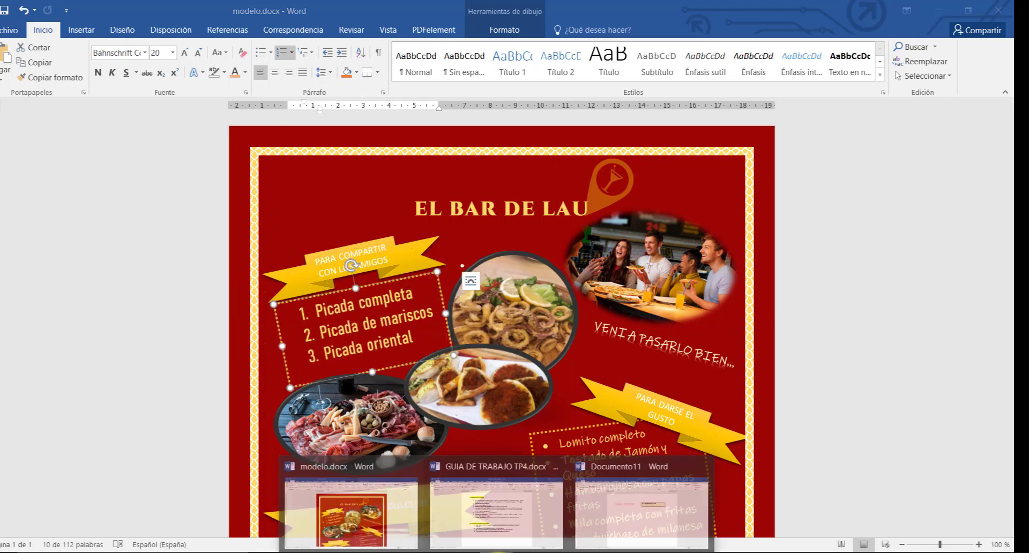
Step: Switch to Documento11 and delete the "EL BAR DE LAU" text box and the "Hola chicos" text
{"action": "left_click", "coordinate": [585, 531]}
{"action": "left_click", "coordinate": [519, 227]}
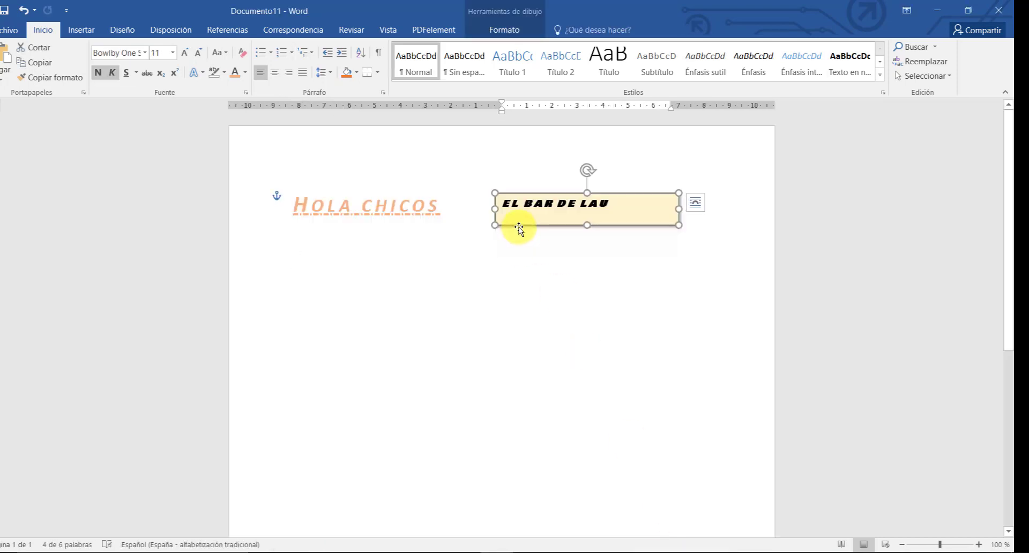
{"action": "key", "text": "Delete"}
{"action": "left_click_drag", "start_coordinate": [460, 209], "coordinate": [198, 212]}
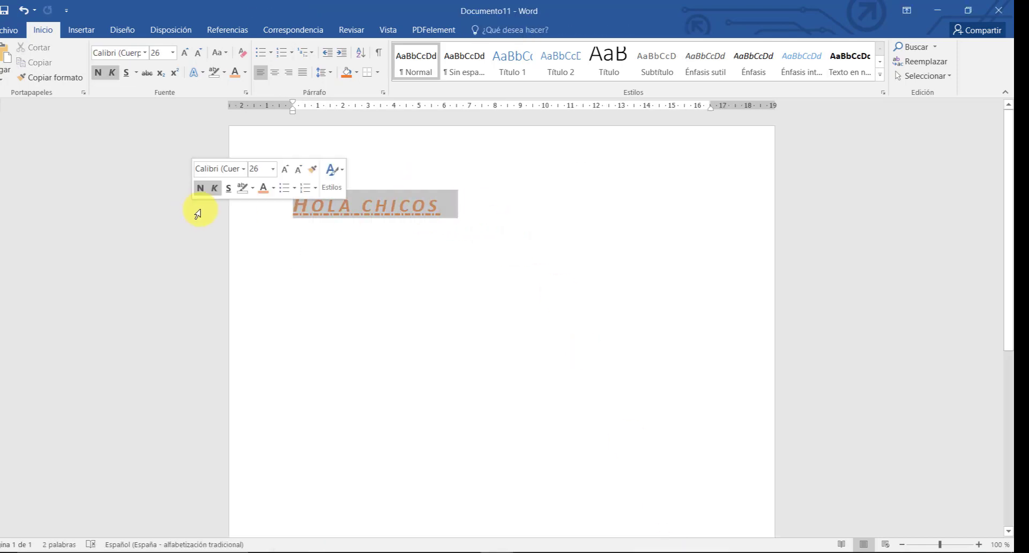
{"action": "key", "text": "Delete"}
Step: Insert a simple text box from the built-in text box designs on the blank page
{"action": "left_click", "coordinate": [82, 31]}
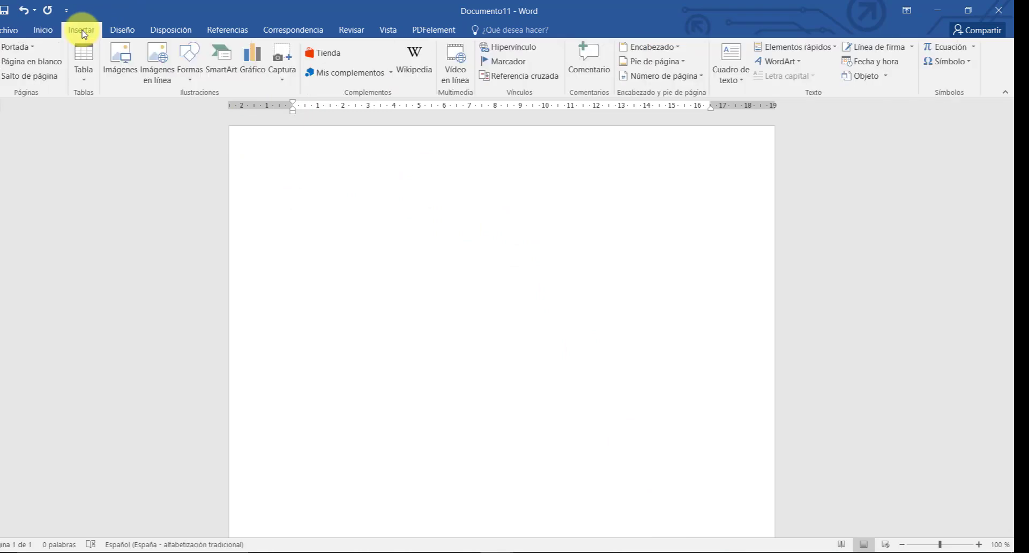
{"action": "left_click", "coordinate": [731, 75]}
{"action": "left_click", "coordinate": [761, 150]}
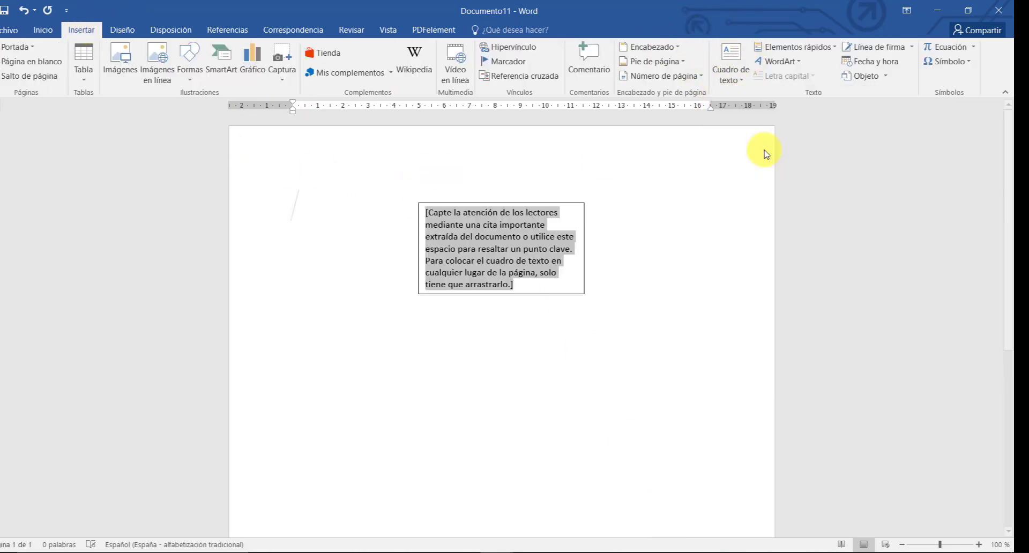
Step: Replace the text box's placeholder text with the lines "Pizza de muzzarella", "Pizza primavera" and "Pizza napolitana"
{"action": "left_click", "coordinate": [520, 286]}
{"action": "left_click", "coordinate": [518, 291]}
{"action": "mouse_move", "coordinate": [517, 290]}
{"action": "left_mouse_down"}
{"action": "mouse_move", "coordinate": [496, 275]}
{"action": "mouse_move", "coordinate": [505, 278]}
{"action": "left_mouse_up"}
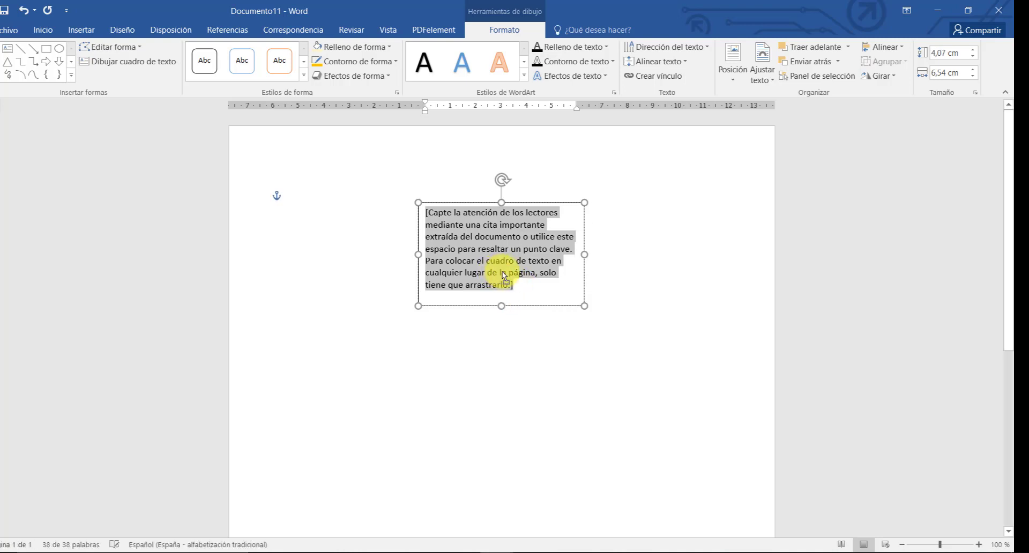
{"action": "key", "text": "Delete"}
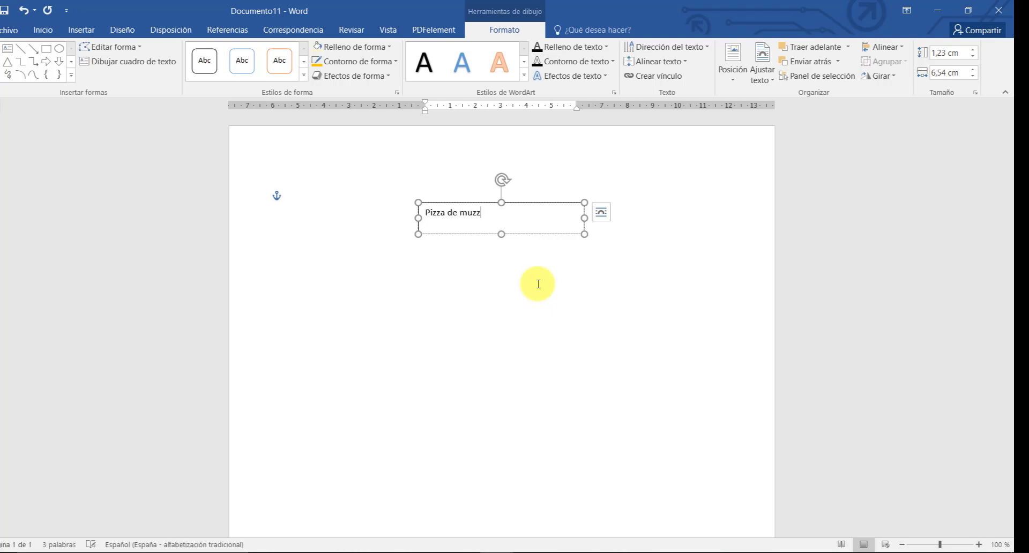
{"action": "type", "text": "la"}
{"action": "key", "text": "Return"}
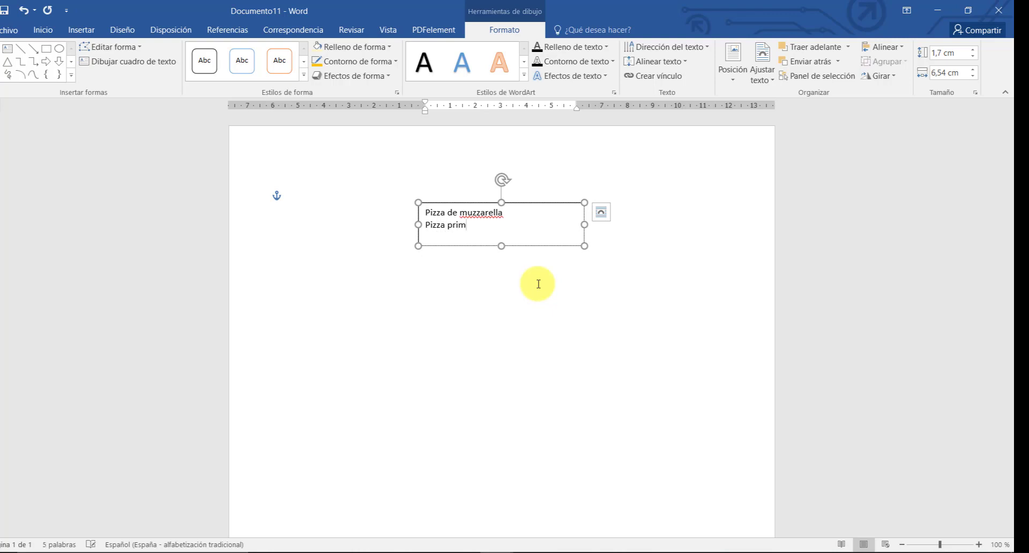
{"action": "key", "text": "Return"}
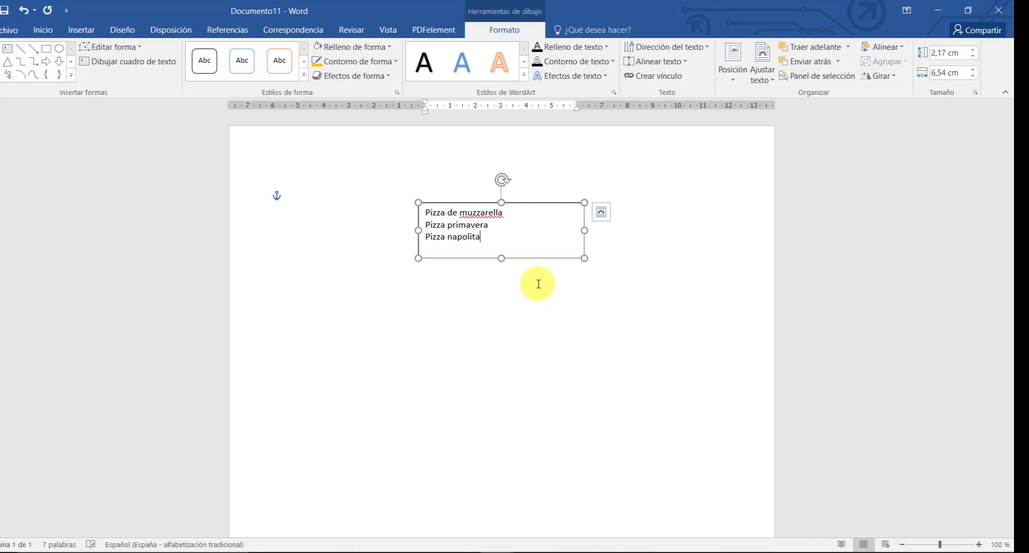
{"action": "left_click", "coordinate": [446, 238]}
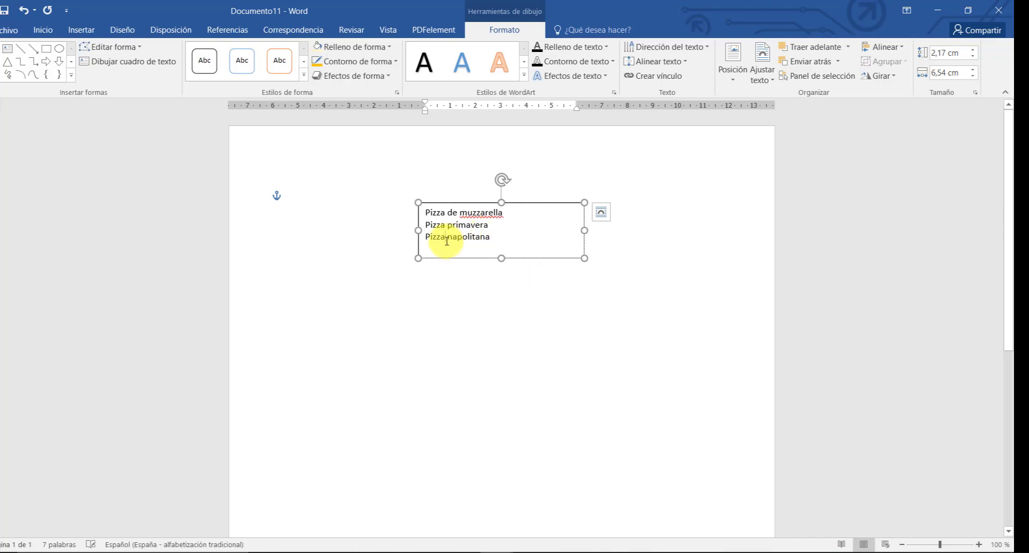
Step: Move the pizza list text box down and to the right on the page and tilt it clockwise
{"action": "left_click_drag", "start_coordinate": [428, 213], "coordinate": [500, 236]}
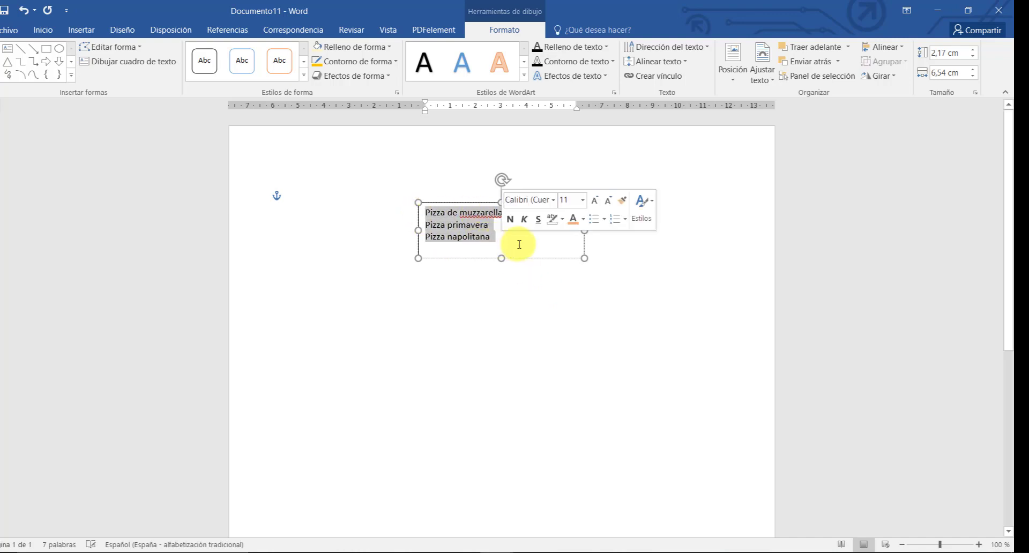
{"action": "left_click", "coordinate": [519, 244]}
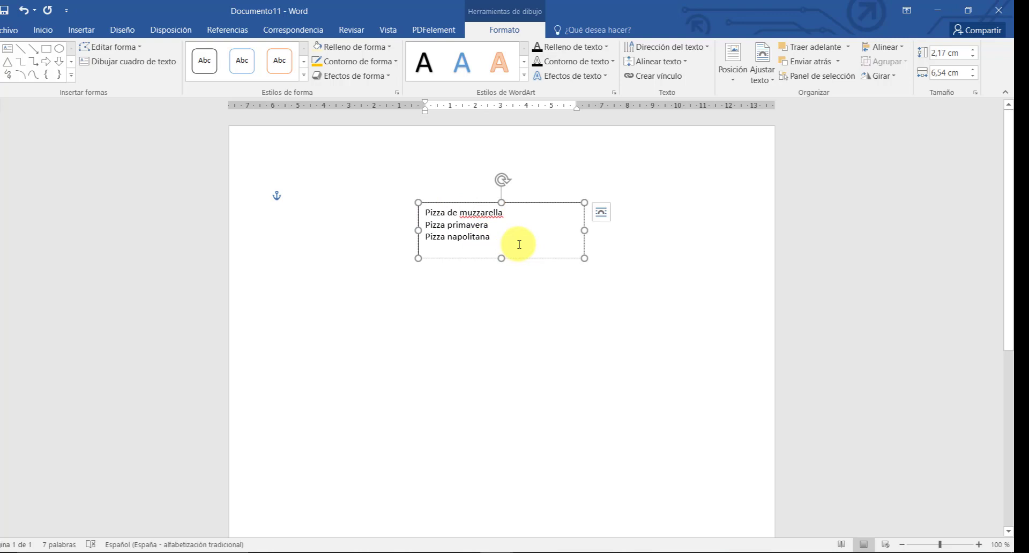
{"action": "left_click_drag", "start_coordinate": [519, 202], "coordinate": [612, 301]}
{"action": "left_click_drag", "start_coordinate": [598, 258], "coordinate": [588, 259]}
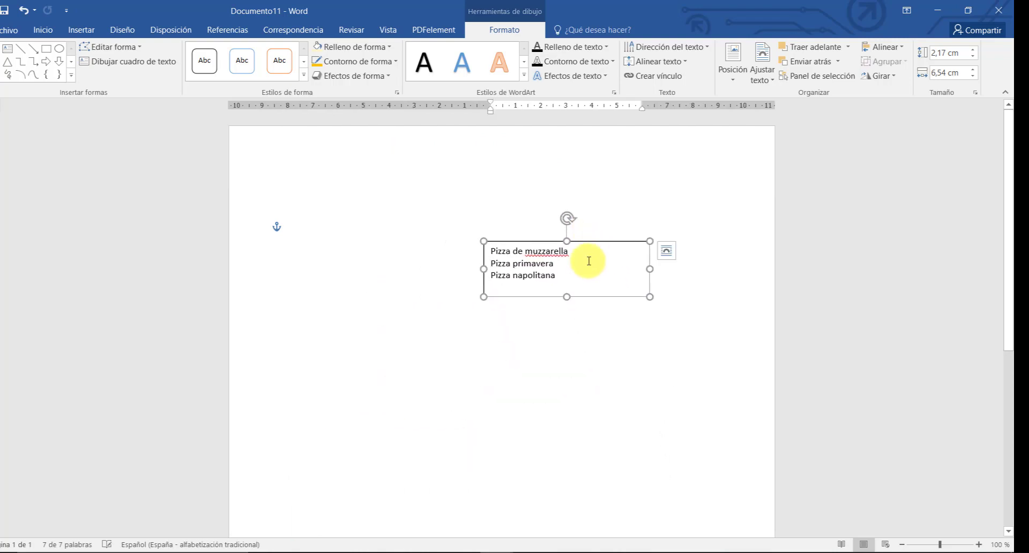
{"action": "mouse_move", "coordinate": [567, 218]}
{"action": "left_mouse_down"}
{"action": "mouse_move", "coordinate": [595, 216]}
{"action": "mouse_move", "coordinate": [540, 220]}
{"action": "mouse_move", "coordinate": [585, 221]}
{"action": "left_mouse_up"}
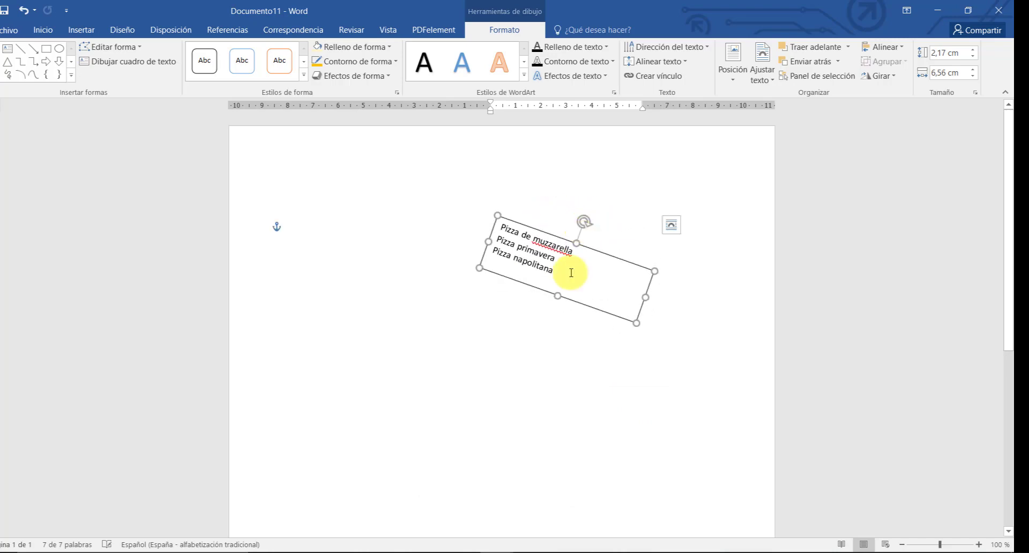
Step: Examine the tilted text boxes and the numbered and bulleted lists in modelo.docx, and return to Documento11
{"action": "mouse_move", "coordinate": [491, 551]}
{"action": "left_click", "coordinate": [362, 509]}
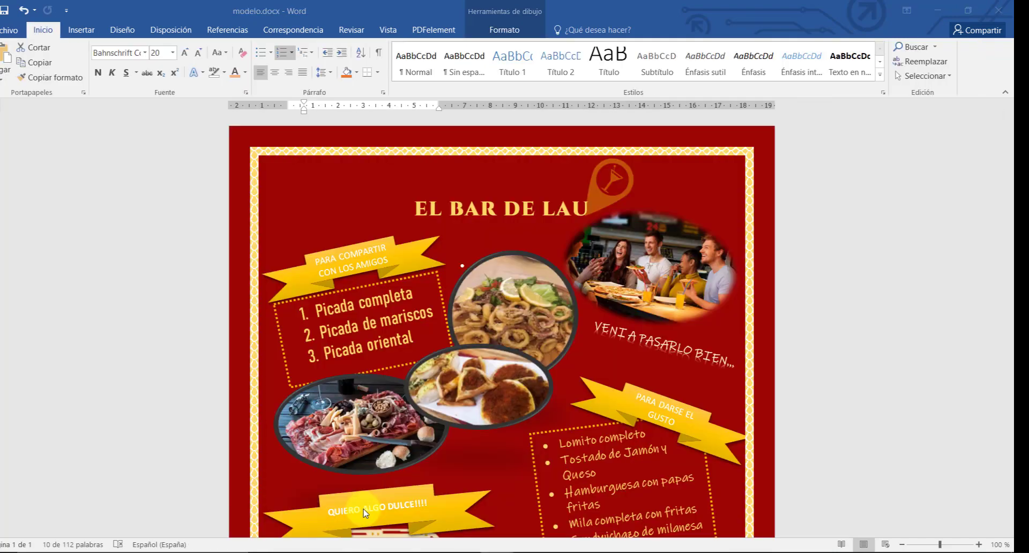
{"action": "scroll", "coordinate": [593, 452], "scroll_direction": "down", "scroll_amount": 4}
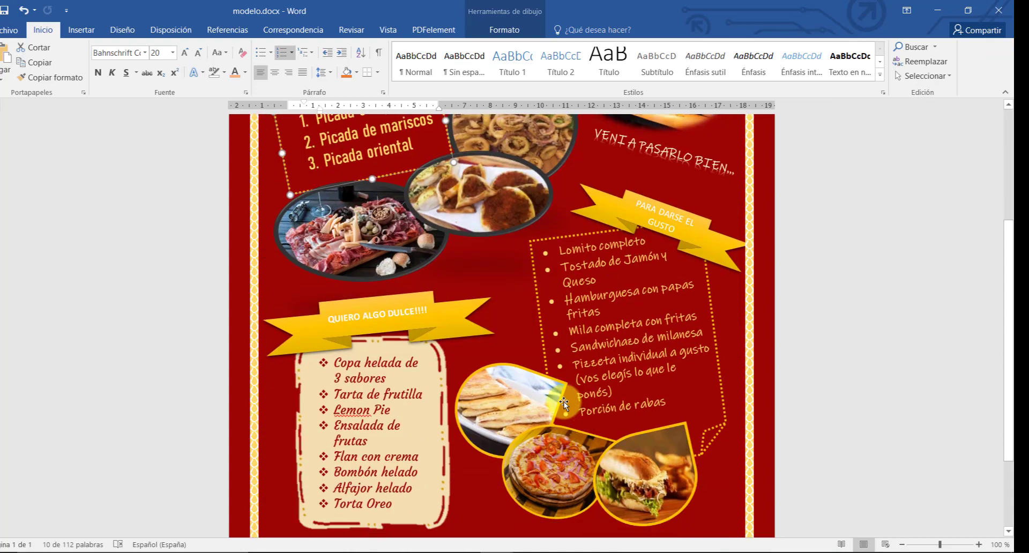
{"action": "scroll", "coordinate": [318, 235], "scroll_direction": "up", "scroll_amount": 2}
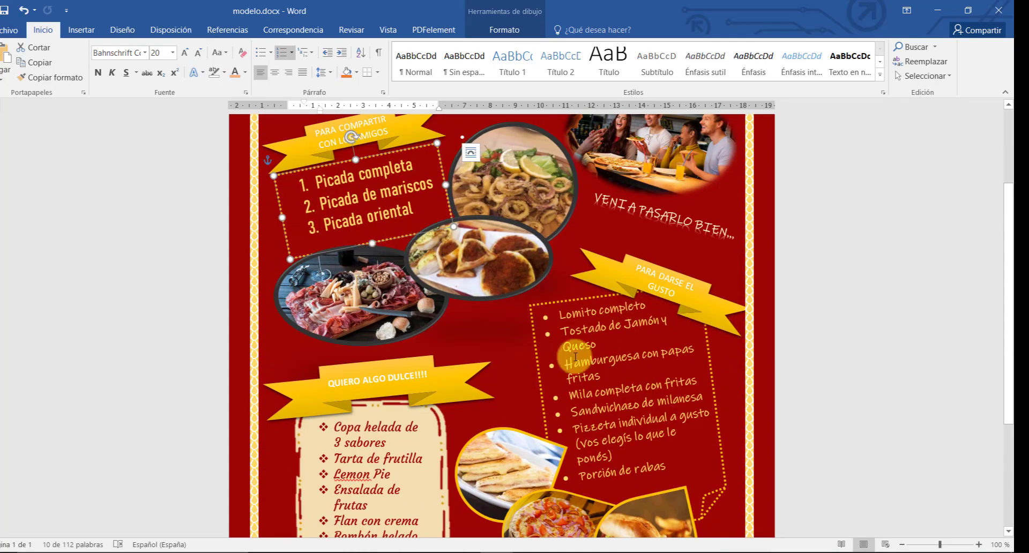
{"action": "left_click", "coordinate": [937, 11]}
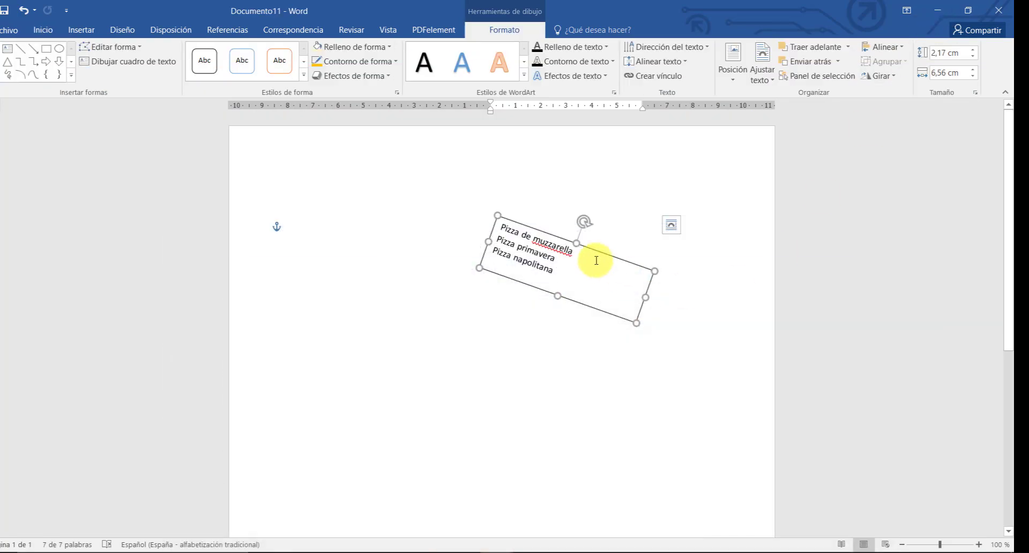
Step: Straighten the tilted pizza list text box and format its three lines in bold at 18 pt
{"action": "left_click_drag", "start_coordinate": [582, 218], "coordinate": [570, 211]}
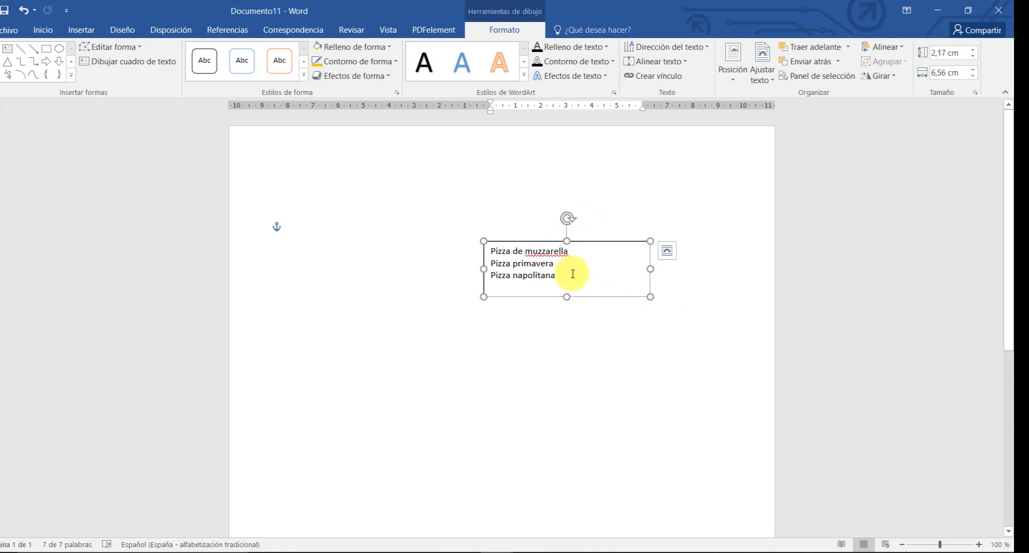
{"action": "left_click_drag", "start_coordinate": [568, 280], "coordinate": [489, 248]}
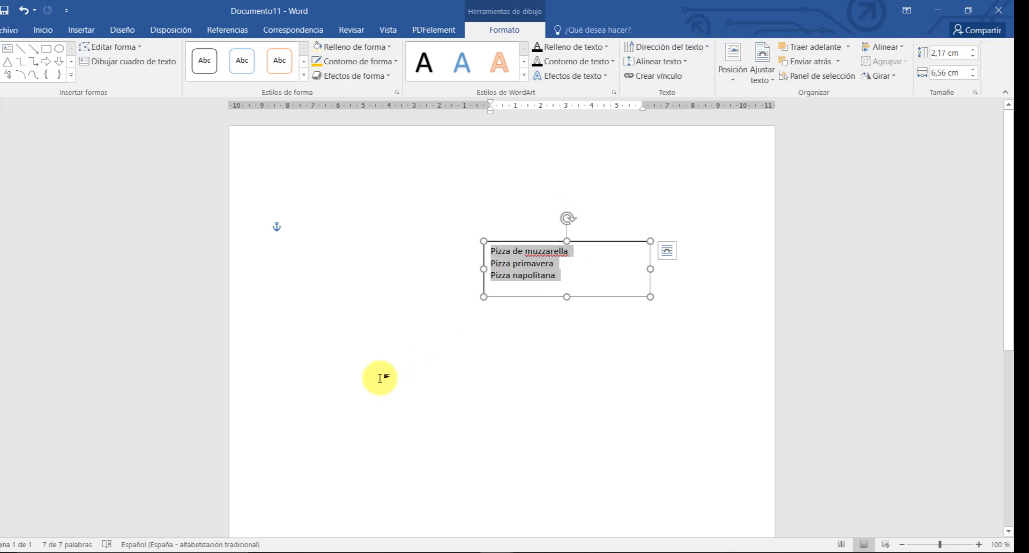
{"action": "left_click", "coordinate": [43, 30]}
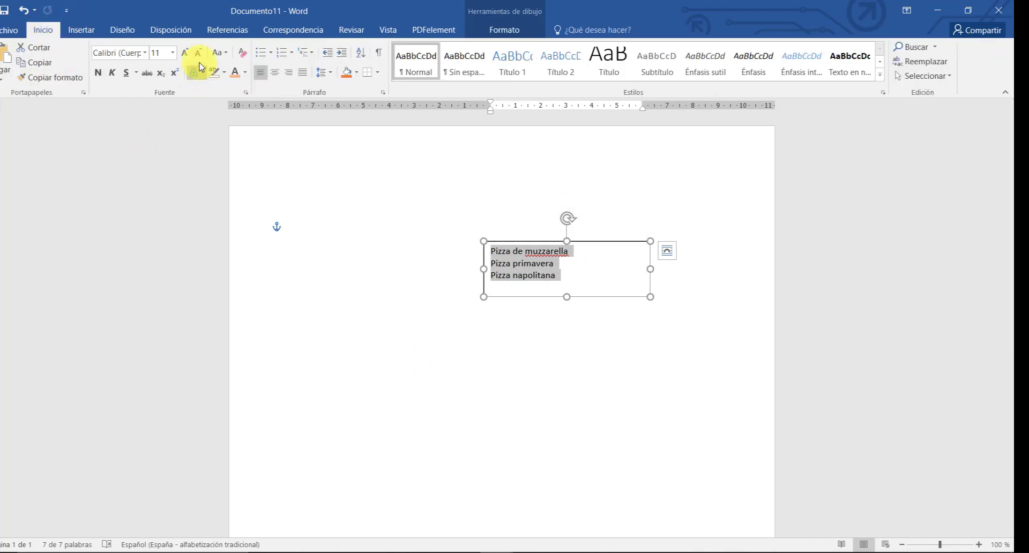
{"action": "left_click", "coordinate": [104, 76]}
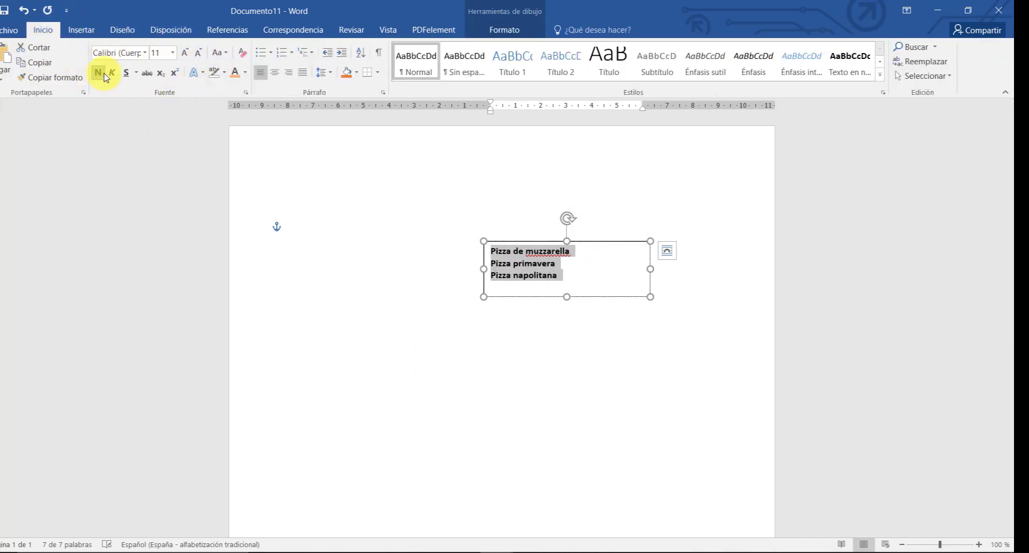
{"action": "left_click", "coordinate": [173, 52]}
{"action": "left_click", "coordinate": [166, 156]}
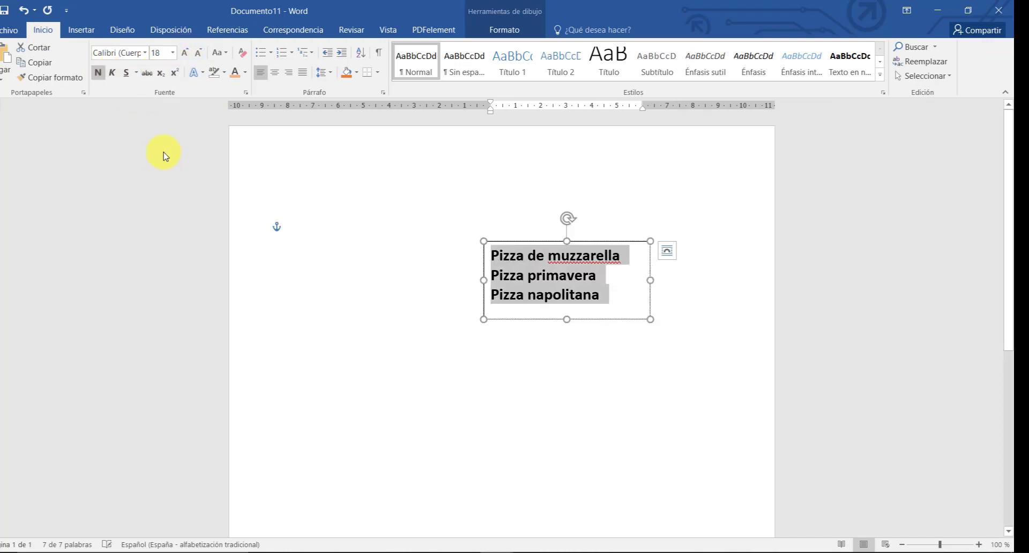
Step: Enlarge the pizza list text box slightly and center its three lines
{"action": "left_click_drag", "start_coordinate": [648, 320], "coordinate": [661, 348]}
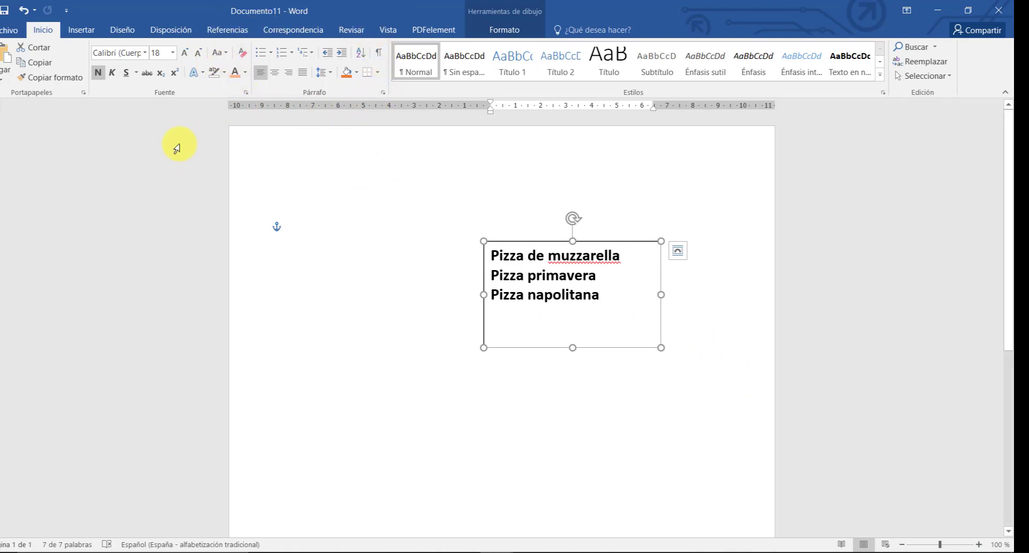
{"action": "left_click_drag", "start_coordinate": [616, 294], "coordinate": [489, 255]}
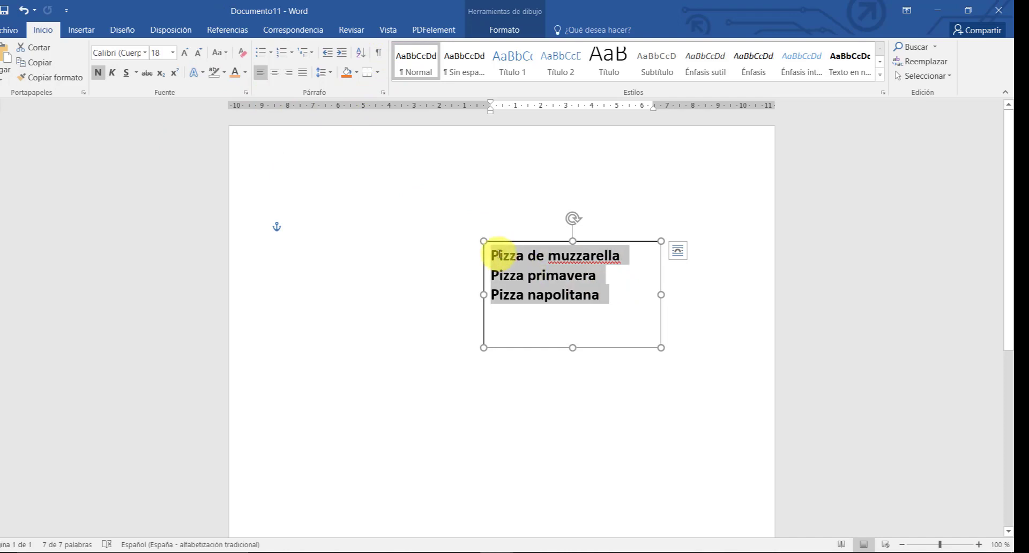
{"action": "left_click", "coordinate": [274, 74]}
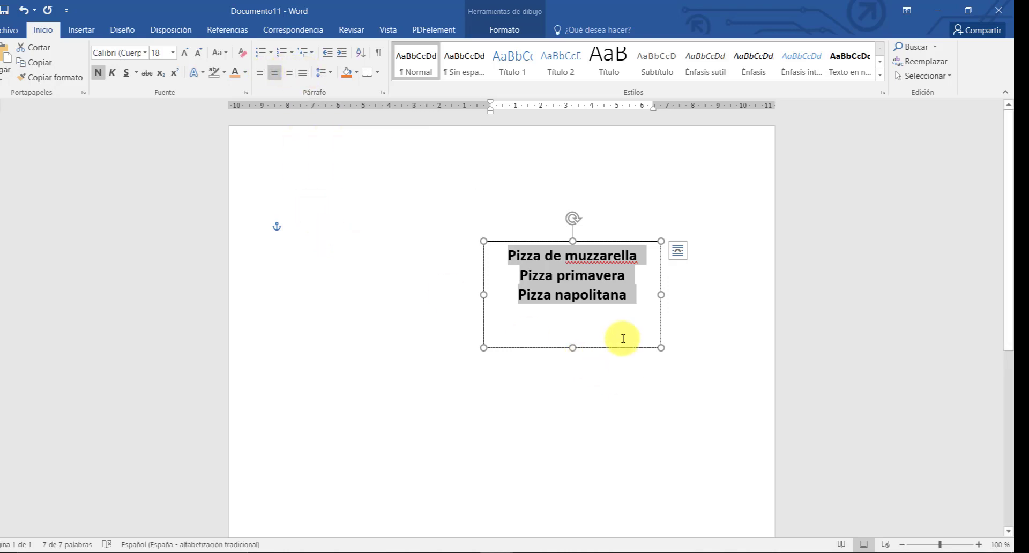
{"action": "left_click", "coordinate": [402, 248]}
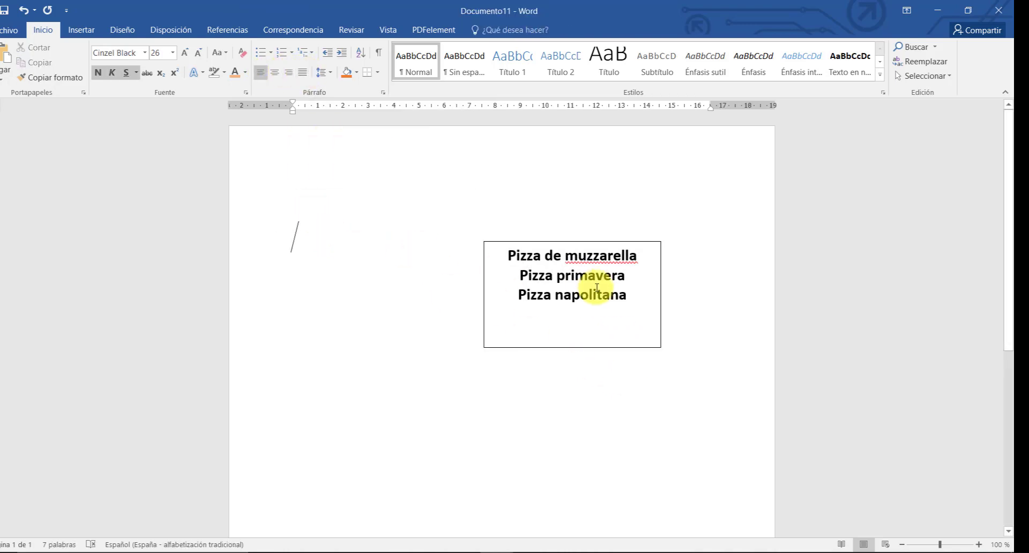
Step: Define a new bullet for the three pizza lines using the ≈ character from the Symbol font
{"action": "left_click_drag", "start_coordinate": [631, 299], "coordinate": [520, 261]}
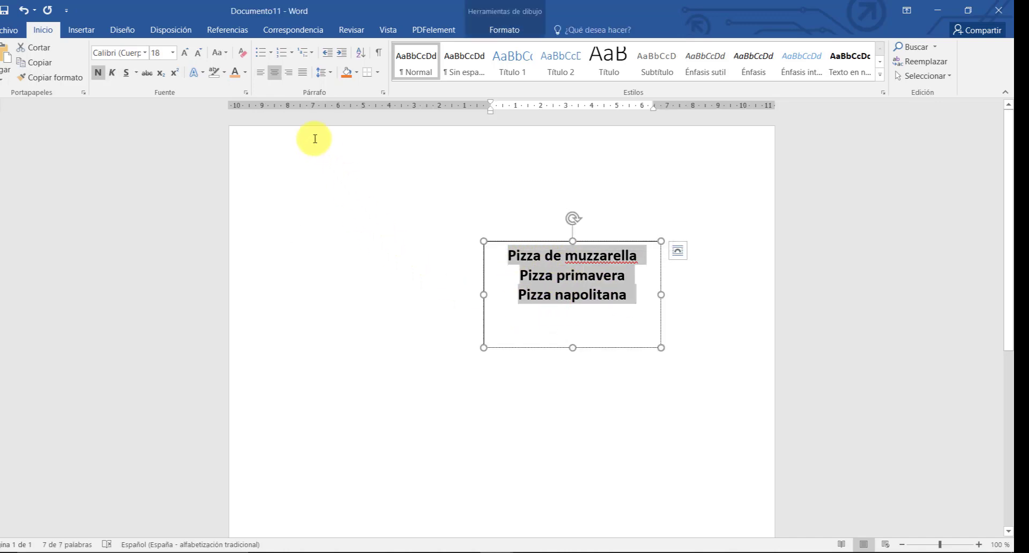
{"action": "left_click", "coordinate": [271, 52]}
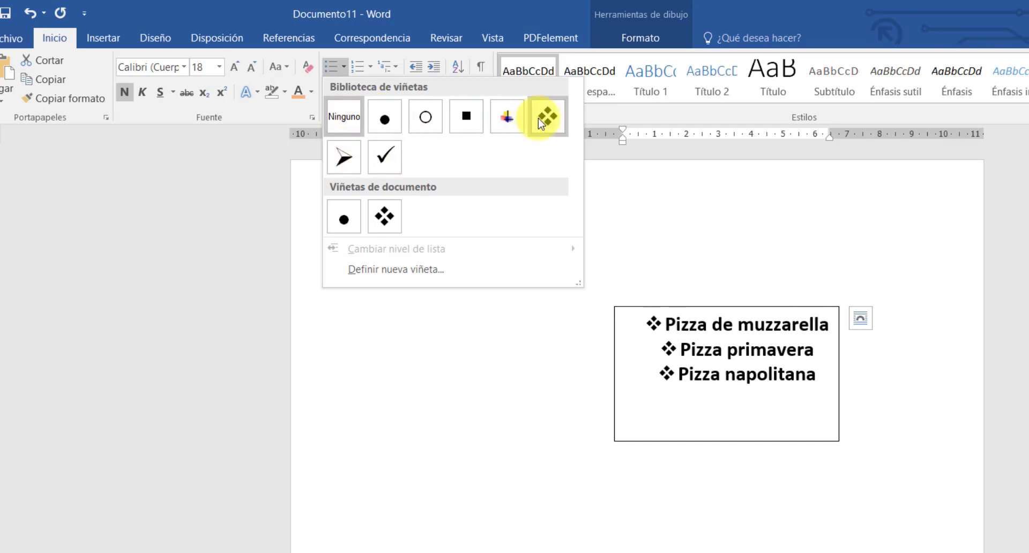
{"action": "left_click", "coordinate": [464, 272]}
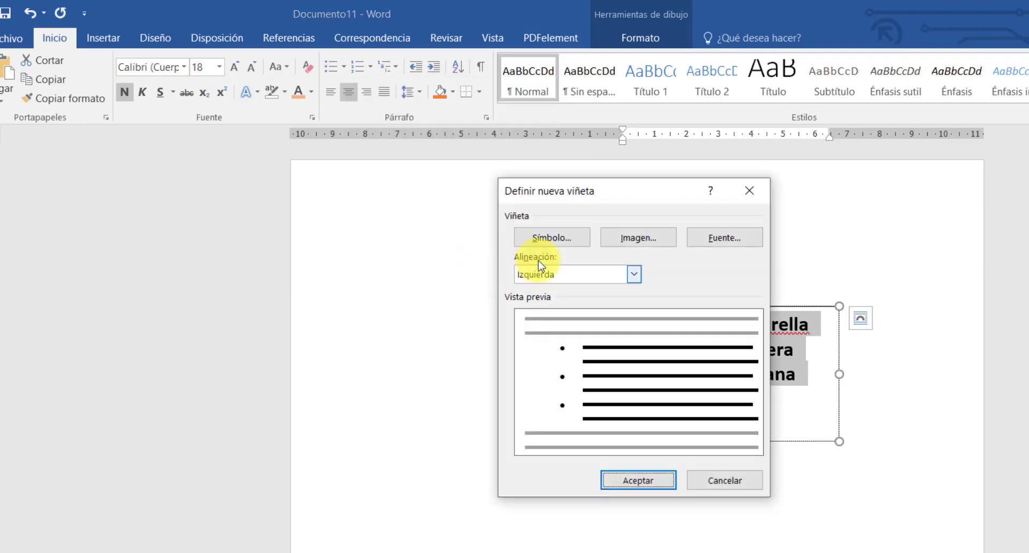
{"action": "left_click", "coordinate": [552, 237]}
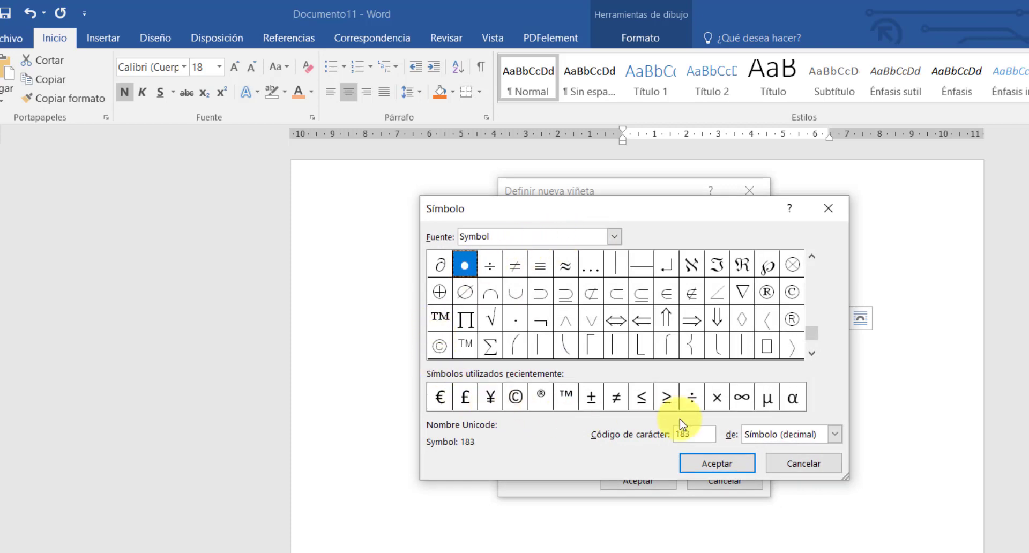
{"action": "left_click", "coordinate": [564, 268]}
{"action": "left_click", "coordinate": [714, 460]}
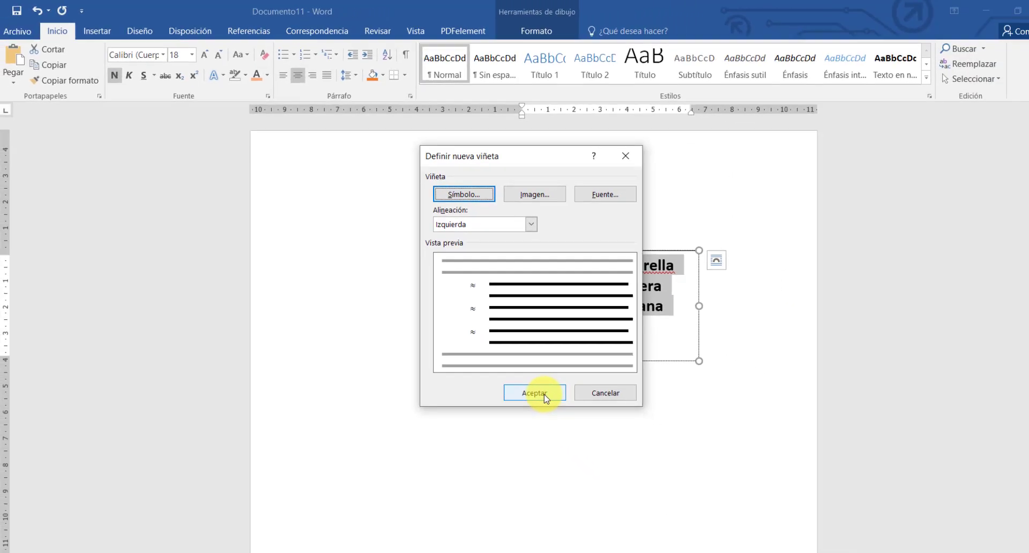
Step: Set the new bullet's font size to 28 and apply the bullet to the pizza lines
{"action": "left_click", "coordinate": [608, 188]}
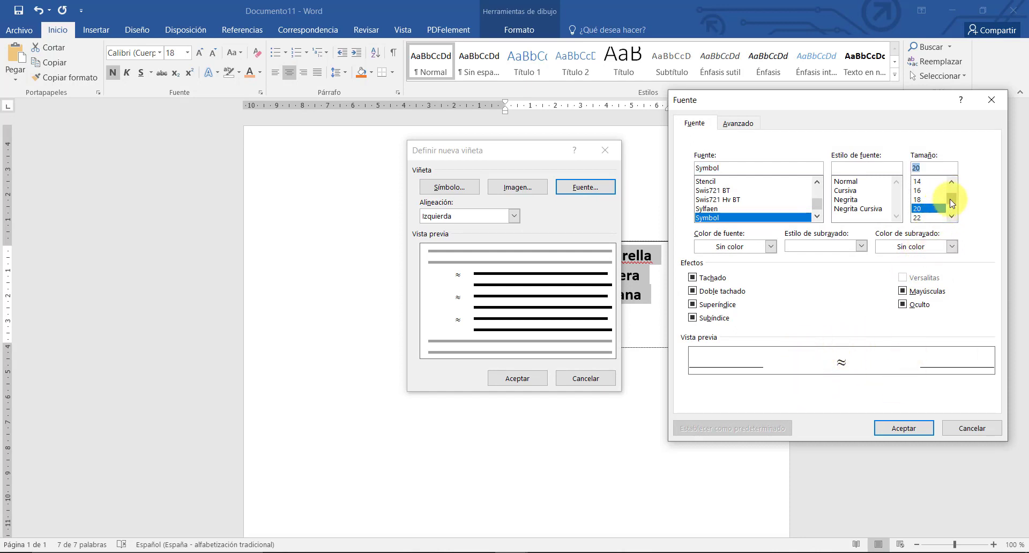
{"action": "left_click", "coordinate": [926, 192]}
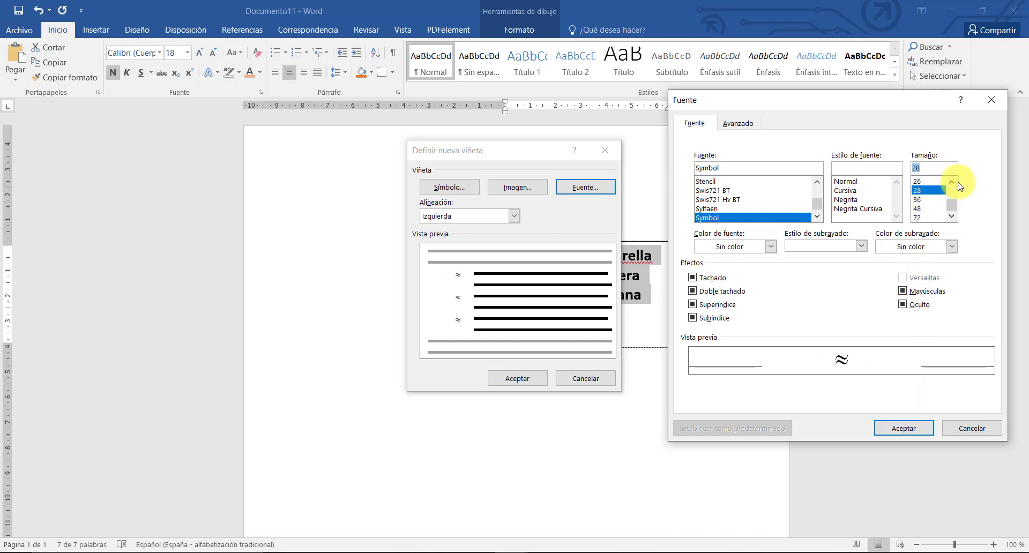
{"action": "left_click", "coordinate": [905, 427]}
{"action": "left_click", "coordinate": [525, 380]}
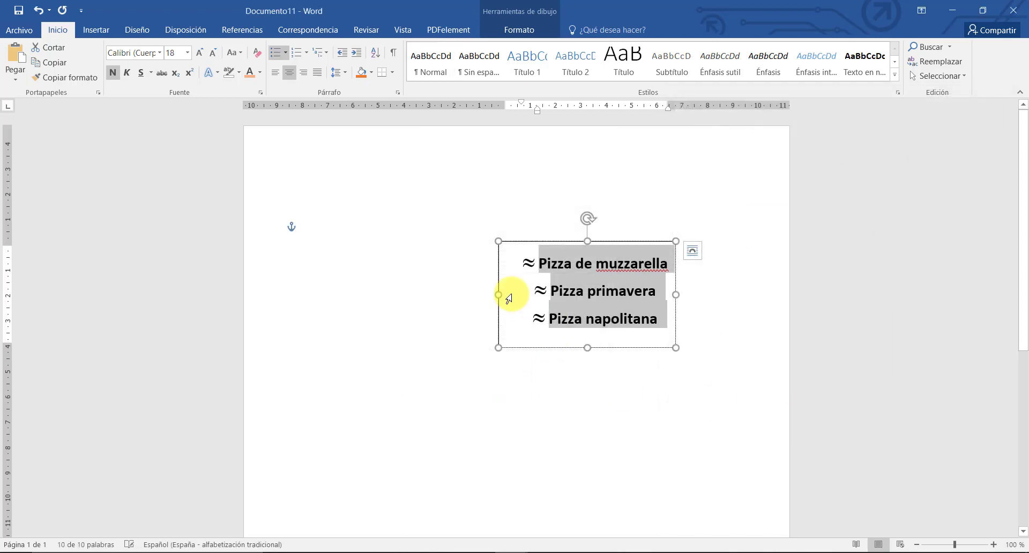
{"action": "left_click", "coordinate": [538, 320]}
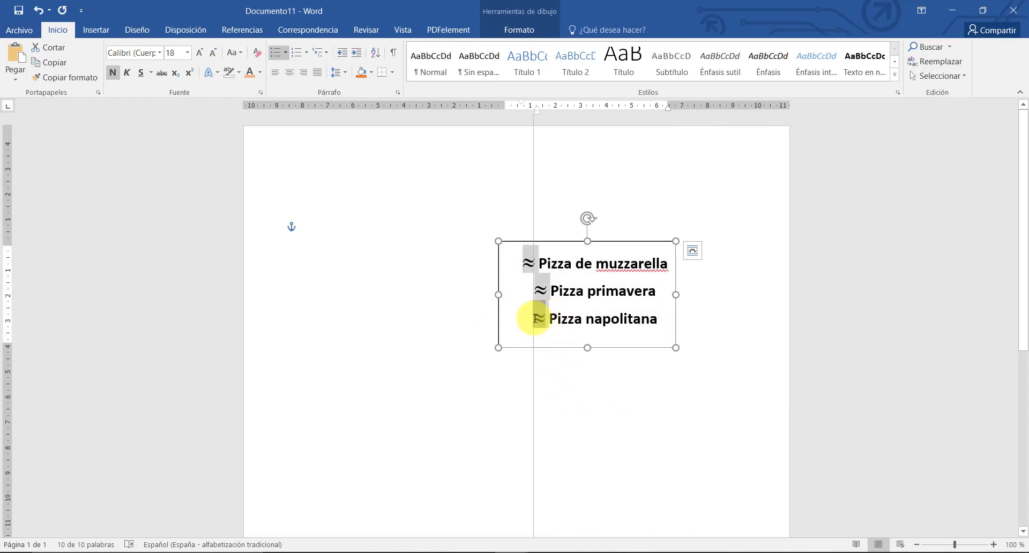
{"action": "key", "text": "ctrl+shift+period"}
{"action": "key", "text": "ctrl+shift+period"}
{"action": "key", "text": "ctrl+shift+period"}
{"action": "key", "text": "ctrl+shift+period"}
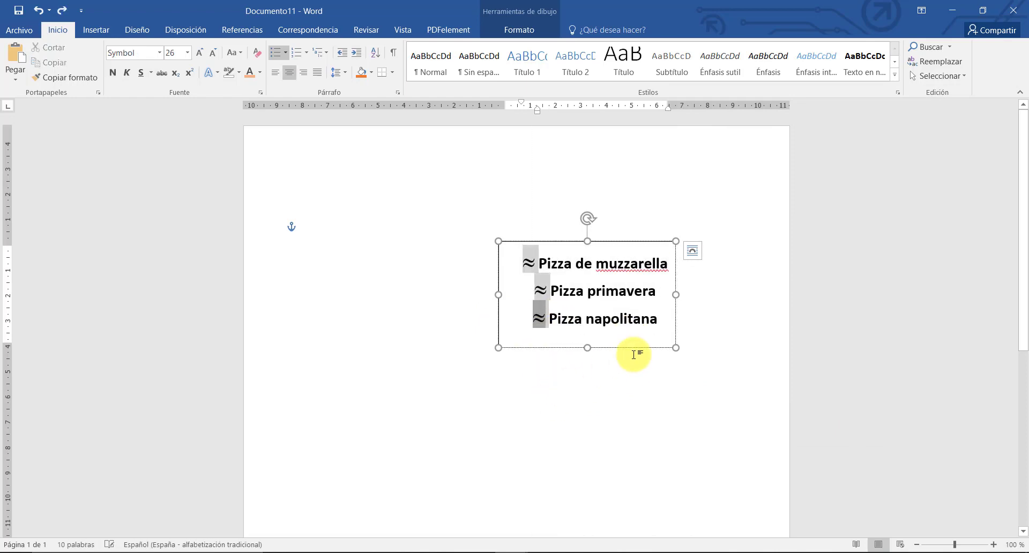
Step: Left-align all three bulleted pizza lines inside the text box
{"action": "left_click", "coordinate": [273, 73]}
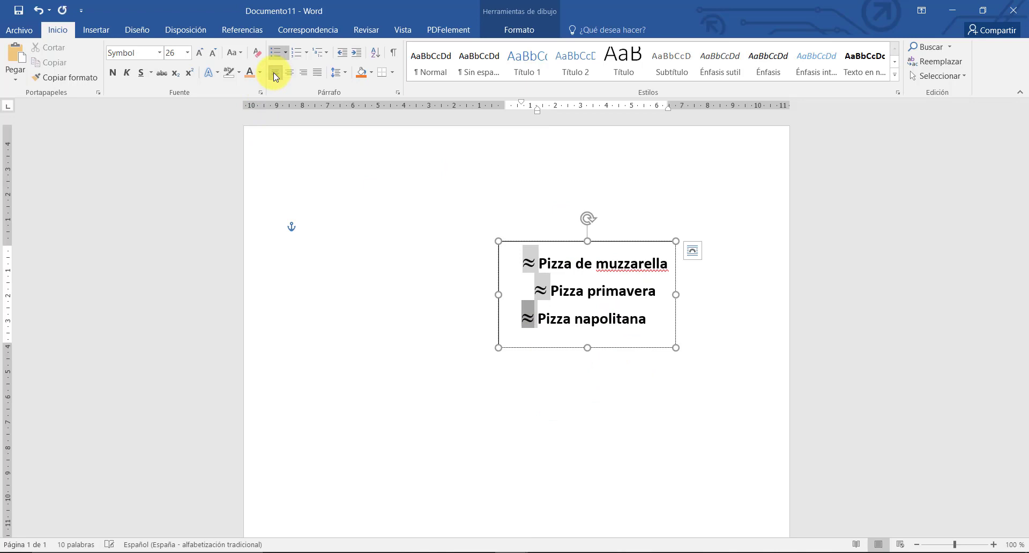
{"action": "left_click_drag", "start_coordinate": [656, 326], "coordinate": [529, 260]}
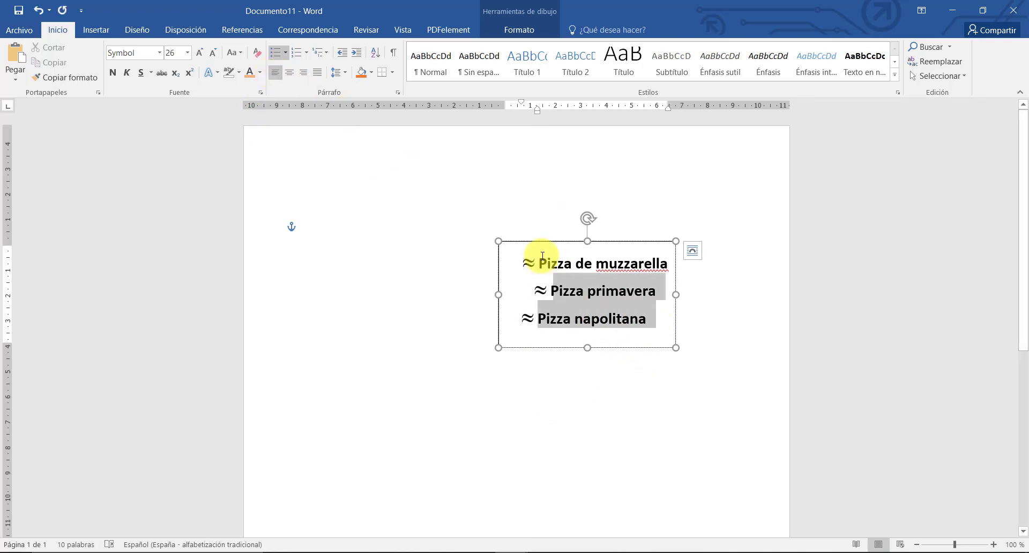
{"action": "left_click", "coordinate": [279, 74]}
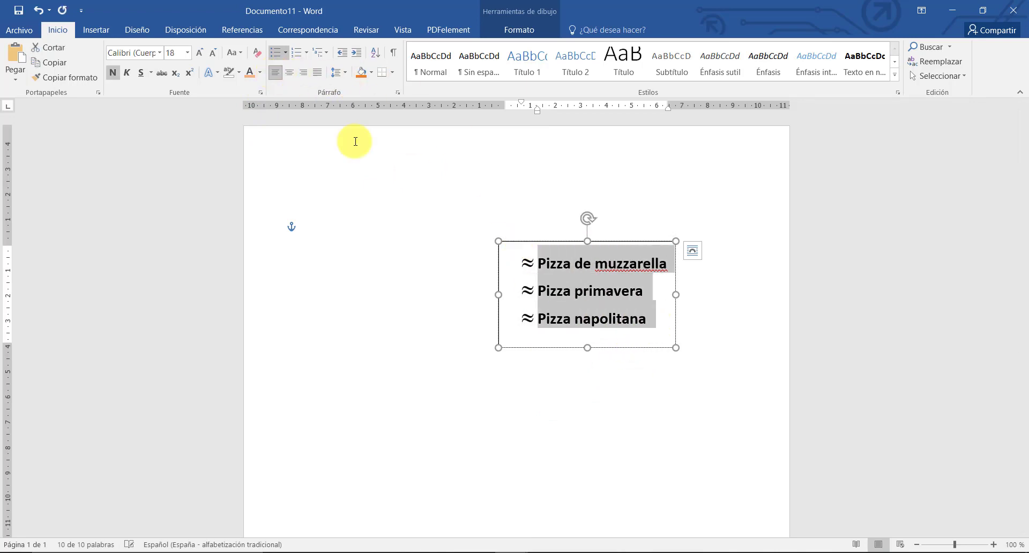
{"action": "left_click", "coordinate": [729, 332]}
{"action": "left_click", "coordinate": [630, 319]}
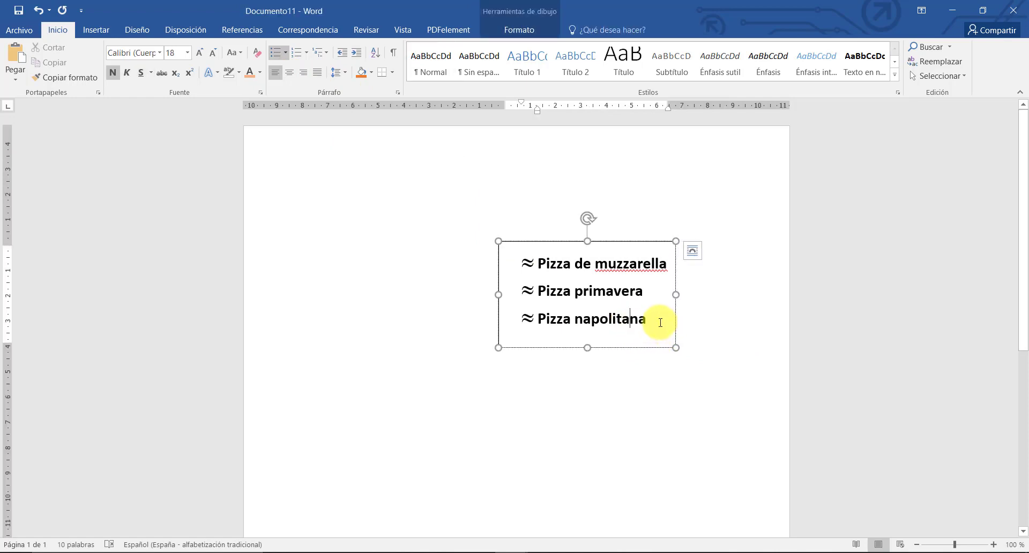
Step: Change the pizza lines to a 1. 2. 3. numbered list and enlarge the text box so every item fits on one line
{"action": "left_click_drag", "start_coordinate": [661, 322], "coordinate": [507, 280]}
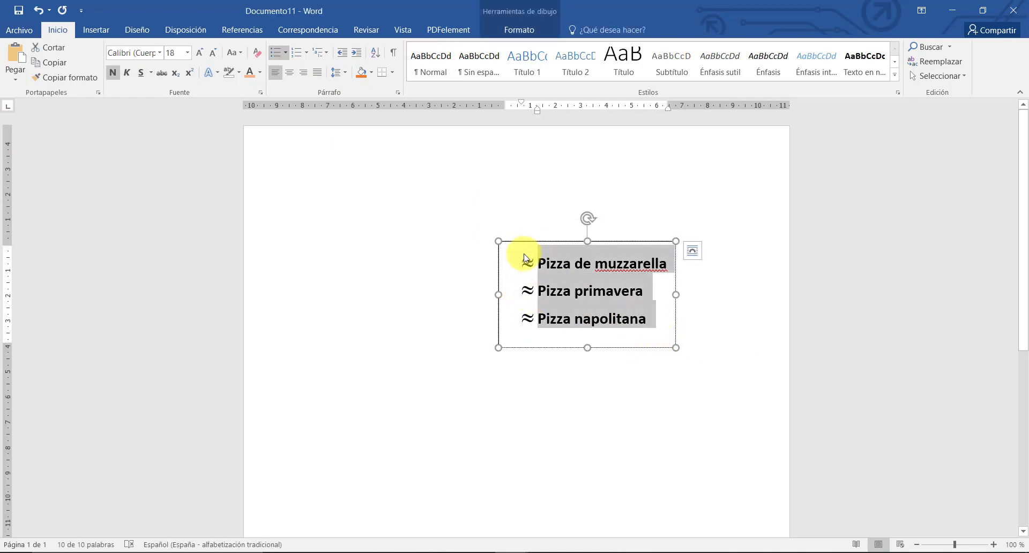
{"action": "left_click", "coordinate": [307, 53]}
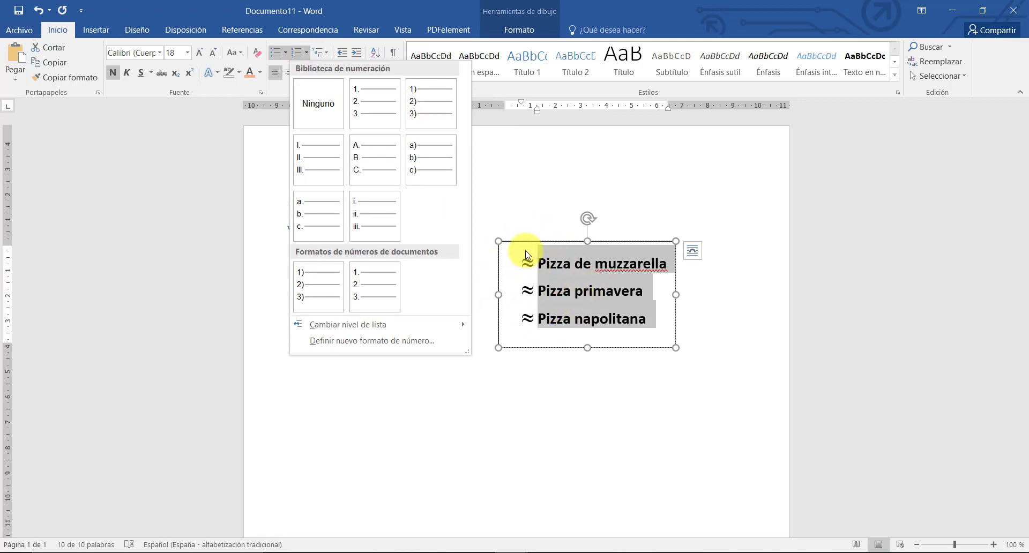
{"action": "left_click", "coordinate": [383, 284]}
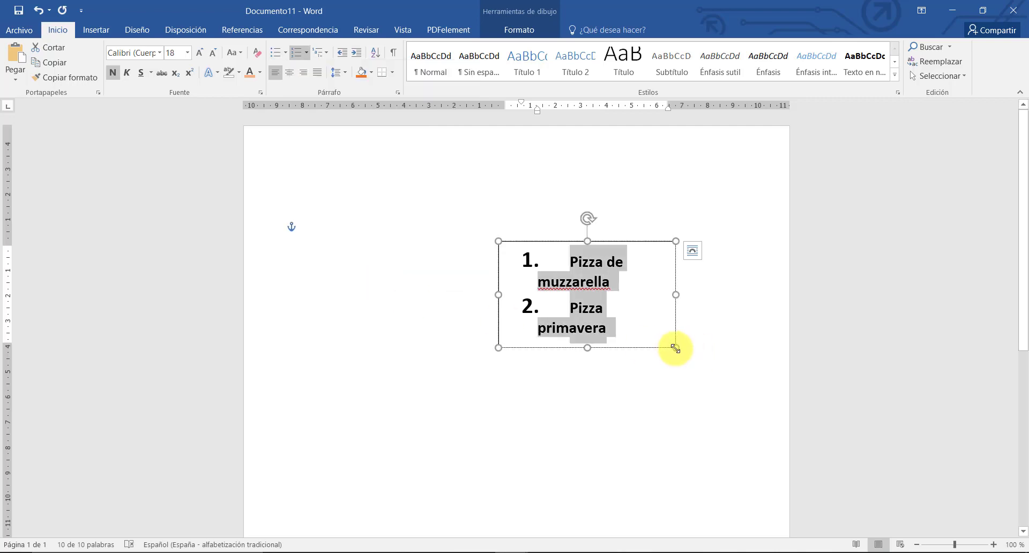
{"action": "left_click_drag", "start_coordinate": [675, 349], "coordinate": [723, 423]}
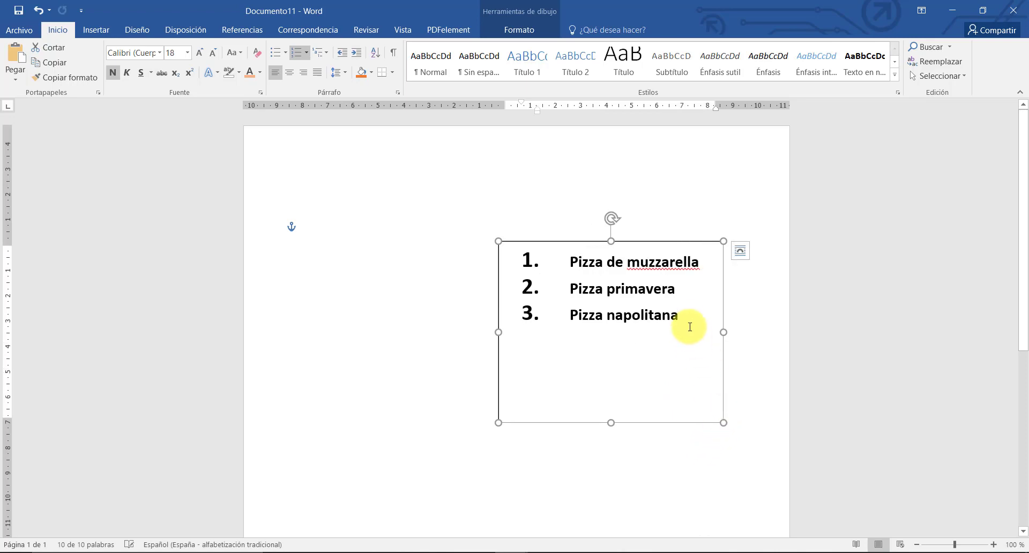
Step: Set the pizza names to 14 pt and the list numbers to 12 pt
{"action": "left_click_drag", "start_coordinate": [690, 327], "coordinate": [501, 246]}
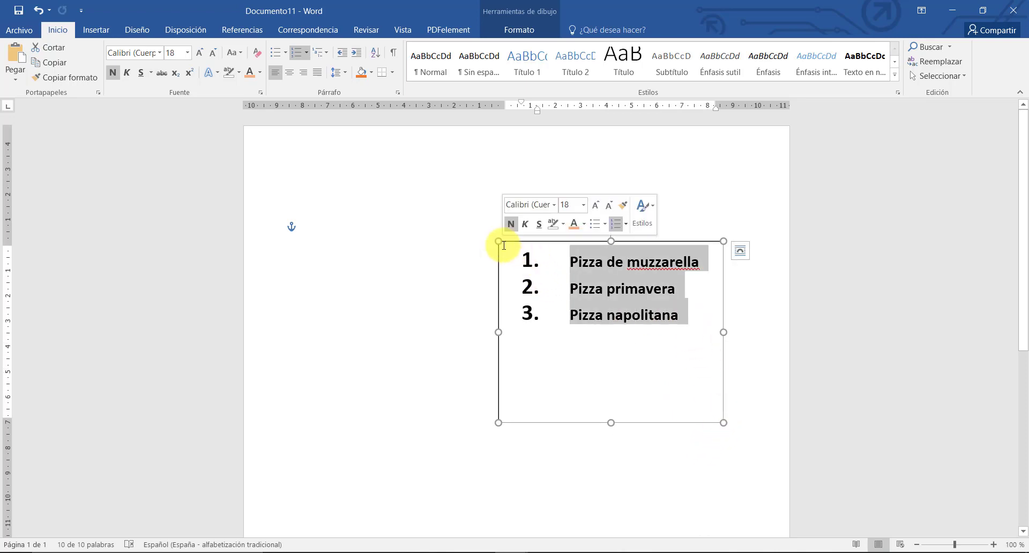
{"action": "left_click", "coordinate": [187, 53]}
{"action": "left_click", "coordinate": [173, 134]}
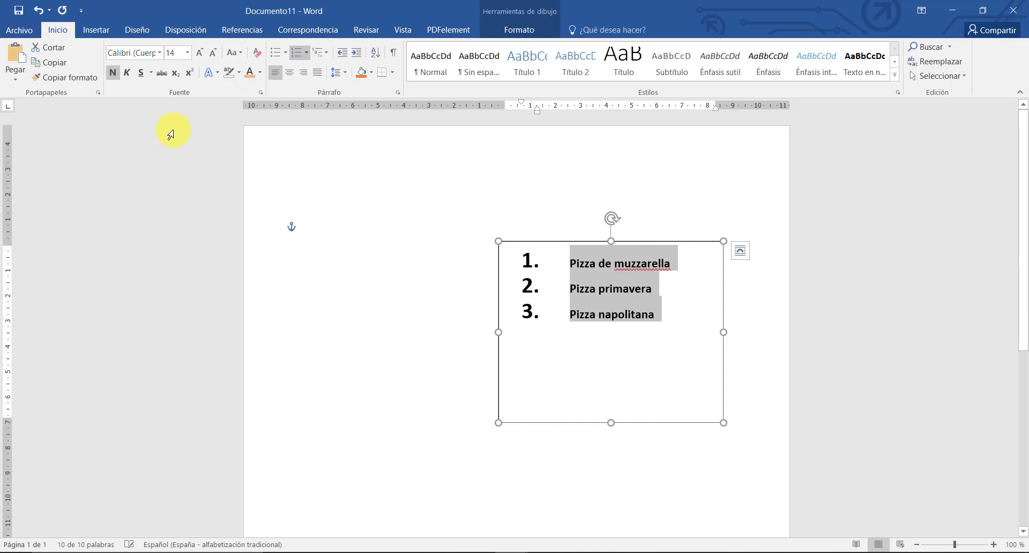
{"action": "left_click", "coordinate": [479, 267]}
{"action": "left_click_drag", "start_coordinate": [531, 311], "coordinate": [515, 260]}
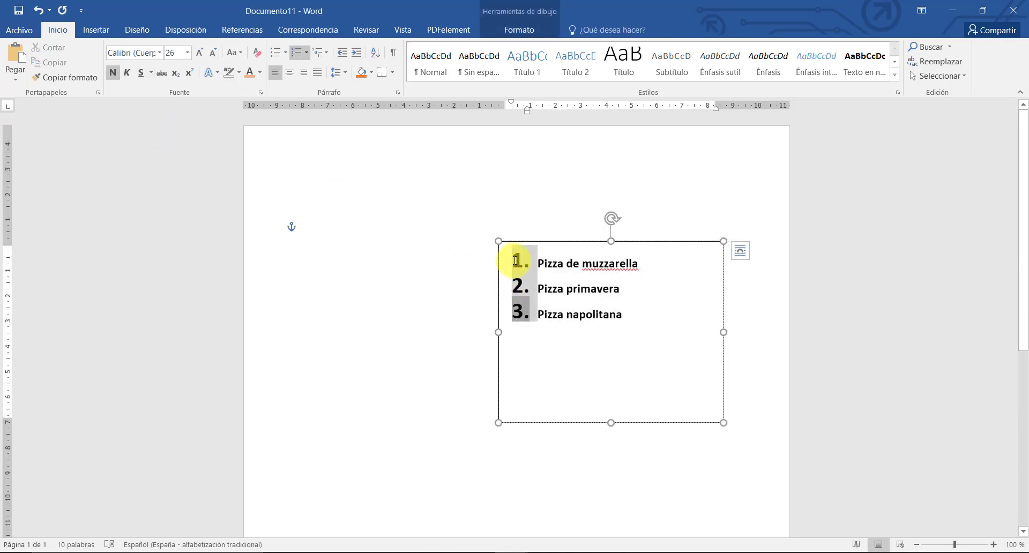
{"action": "left_click", "coordinate": [187, 53]}
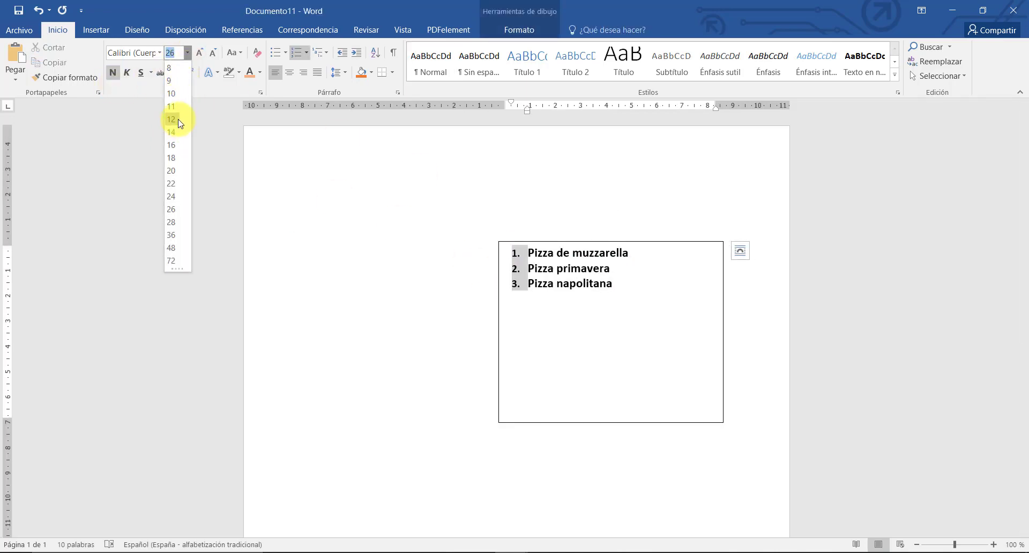
{"action": "left_click", "coordinate": [171, 119]}
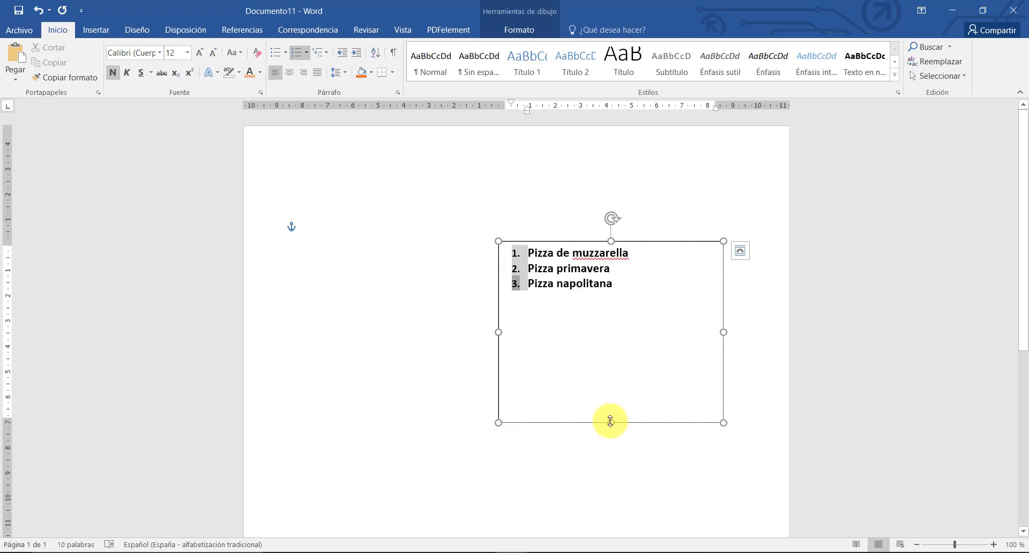
Step: Reduce the text box's height to fit the numbered list and move the box toward the middle of the page
{"action": "left_click_drag", "start_coordinate": [610, 423], "coordinate": [602, 300]}
{"action": "left_click_drag", "start_coordinate": [645, 238], "coordinate": [534, 252]}
{"action": "left_click", "coordinate": [539, 306]}
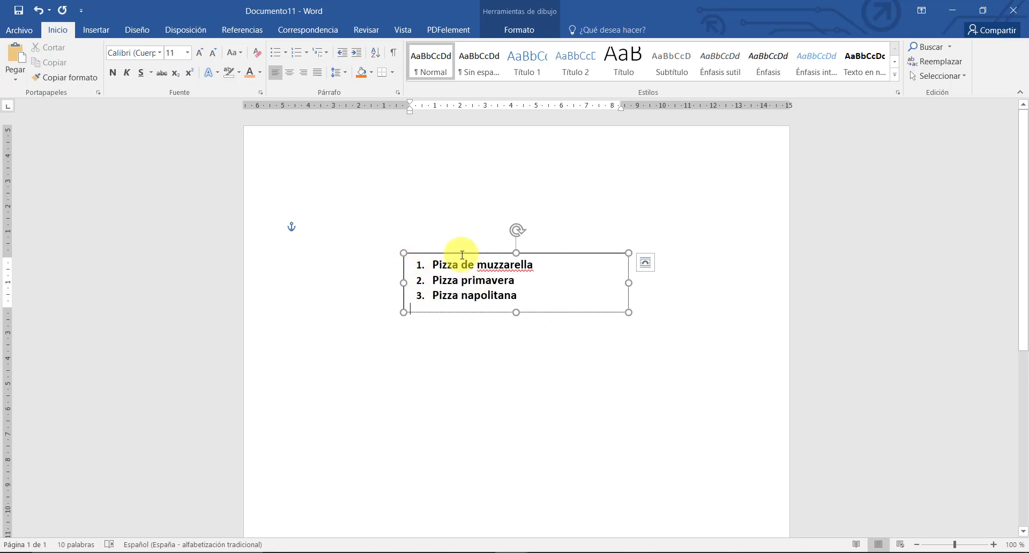
Step: Switch to modelo.docx to view the sample menu's lists and ribbon headings
{"action": "left_click", "coordinate": [474, 552]}
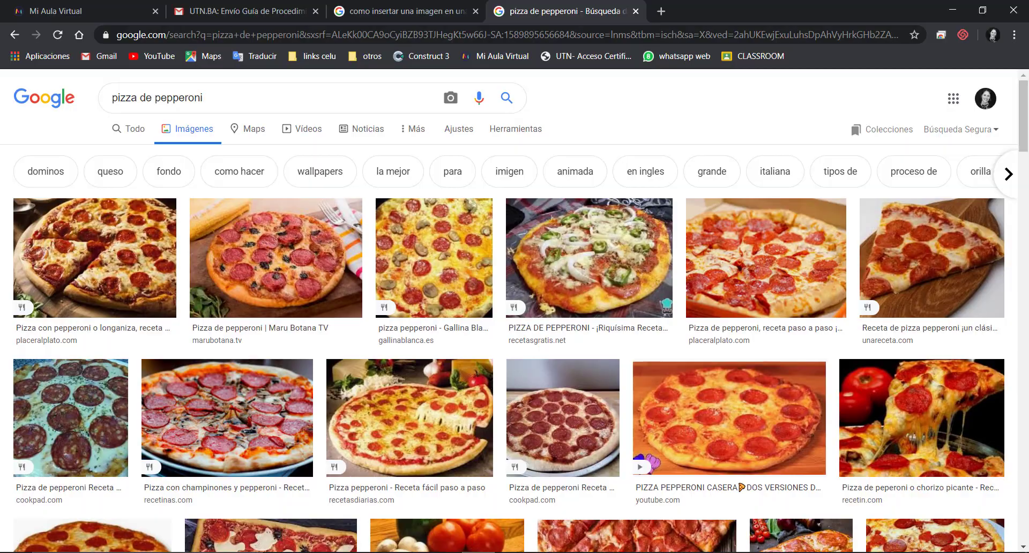
{"action": "left_click", "coordinate": [476, 552]}
{"action": "mouse_move", "coordinate": [512, 552]}
{"action": "left_click", "coordinate": [391, 539]}
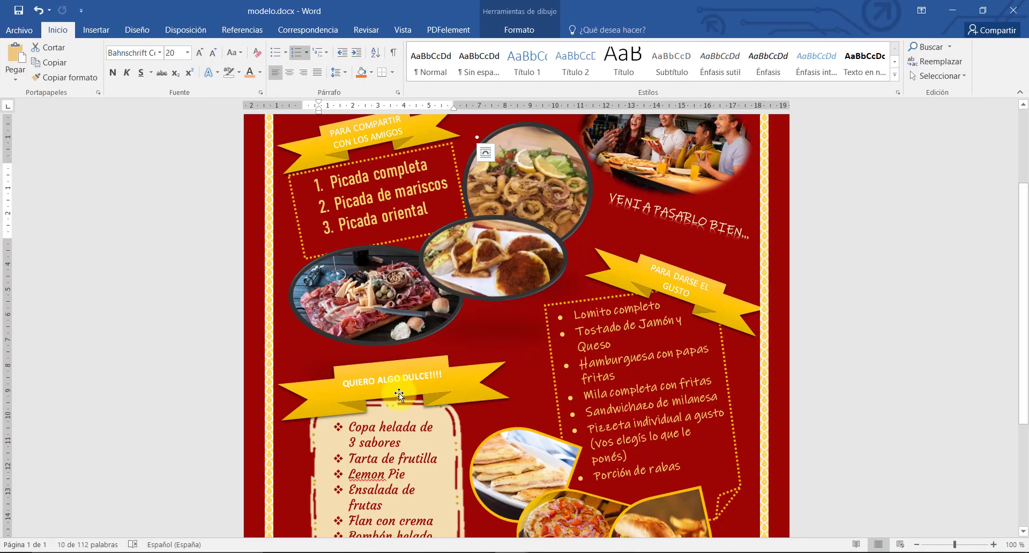
Step: Inspect the sample menu's rotated list boxes, shifting the picada list box slightly down and the "PARA COMPARTIR CON LOS AMIGOS" ribbon slightly up
{"action": "left_click", "coordinate": [432, 187]}
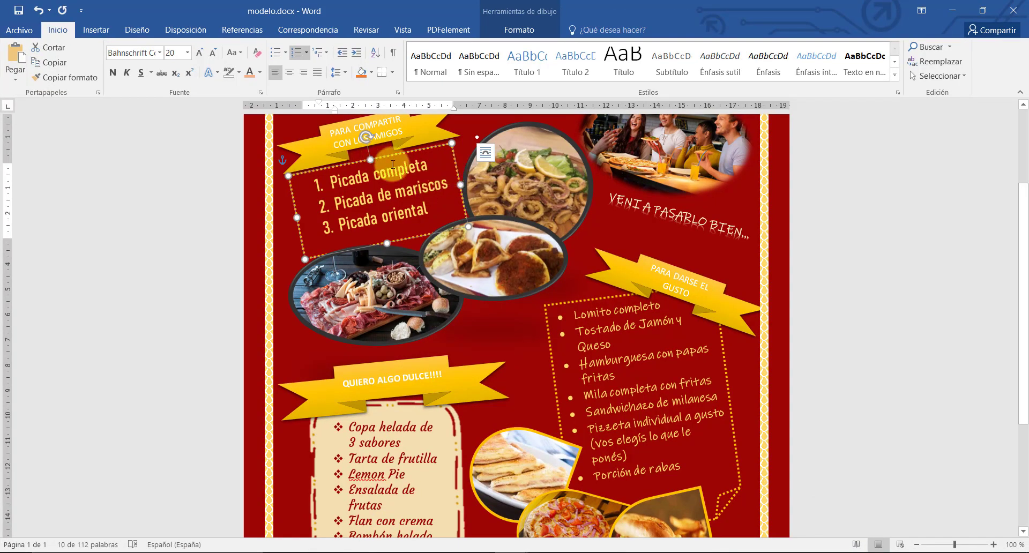
{"action": "left_click_drag", "start_coordinate": [390, 152], "coordinate": [390, 171]}
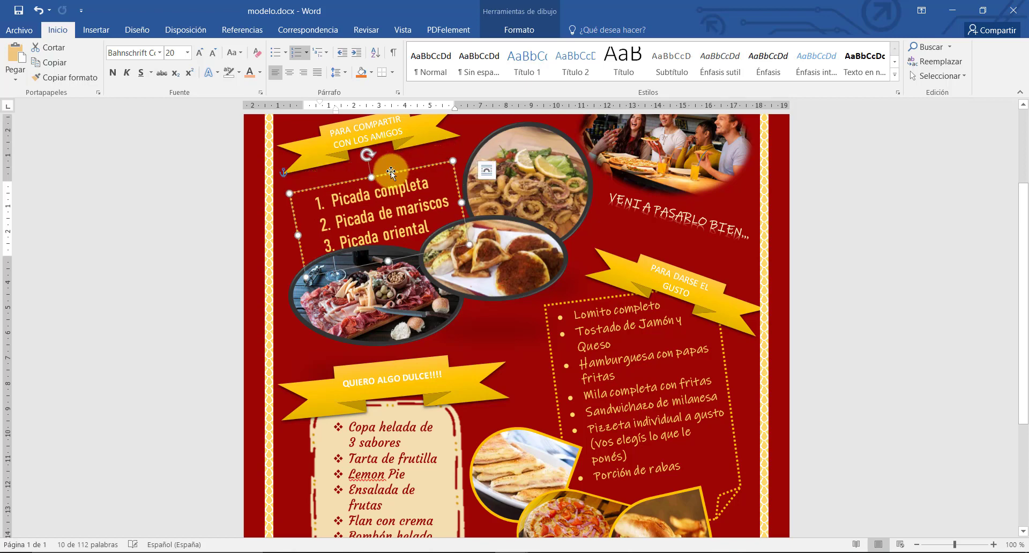
{"action": "left_click", "coordinate": [403, 222]}
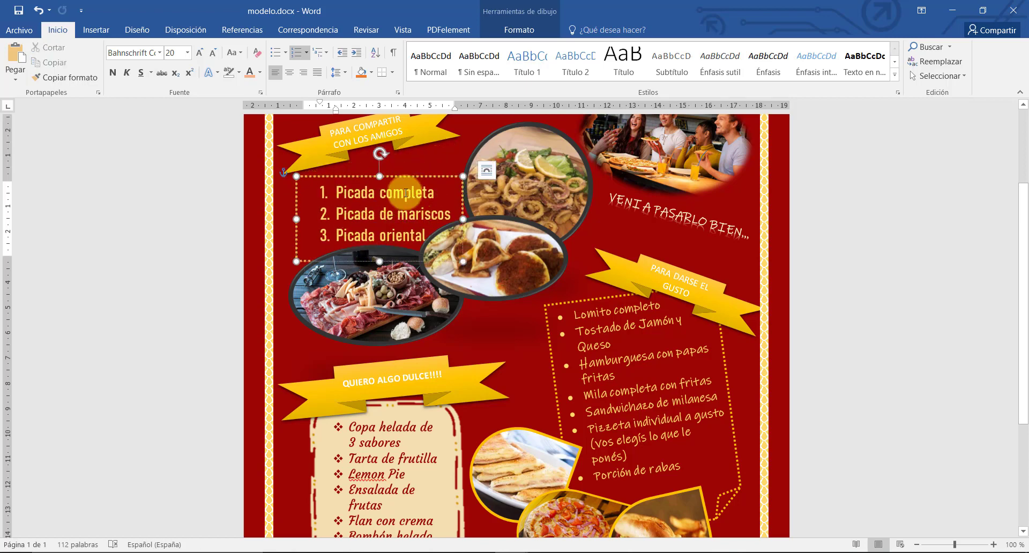
{"action": "left_click", "coordinate": [651, 371]}
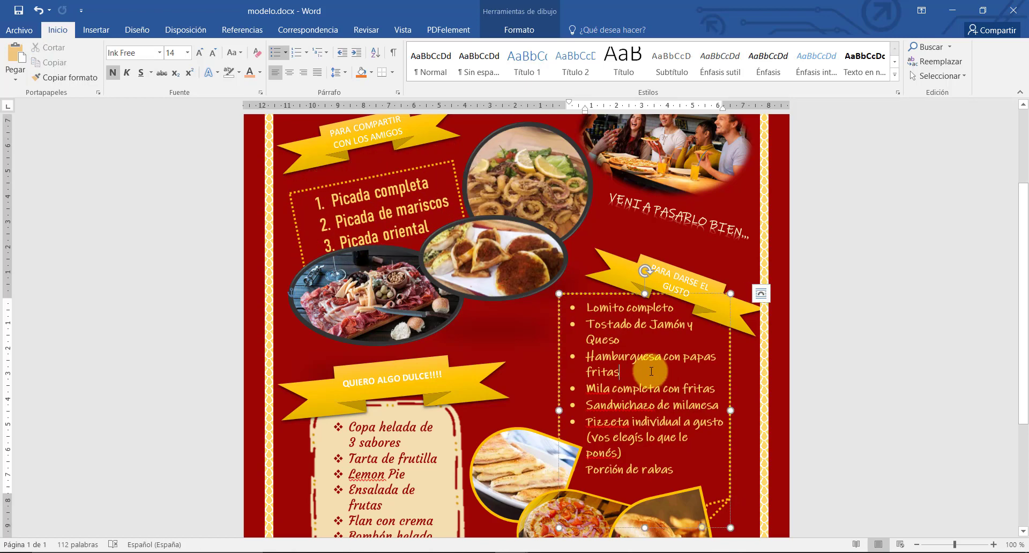
{"action": "left_click", "coordinate": [842, 443]}
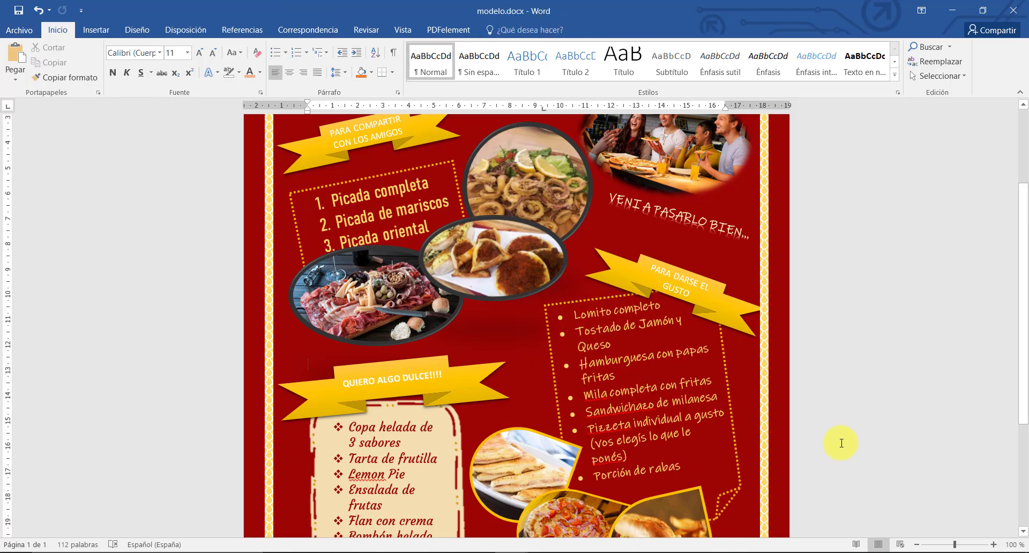
{"action": "left_click", "coordinate": [371, 193]}
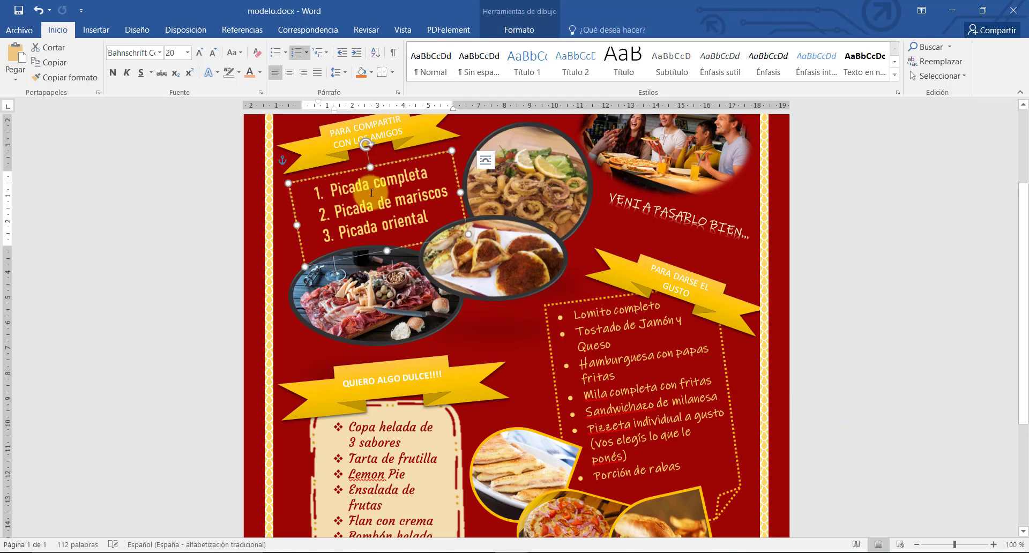
{"action": "left_click", "coordinate": [616, 422]}
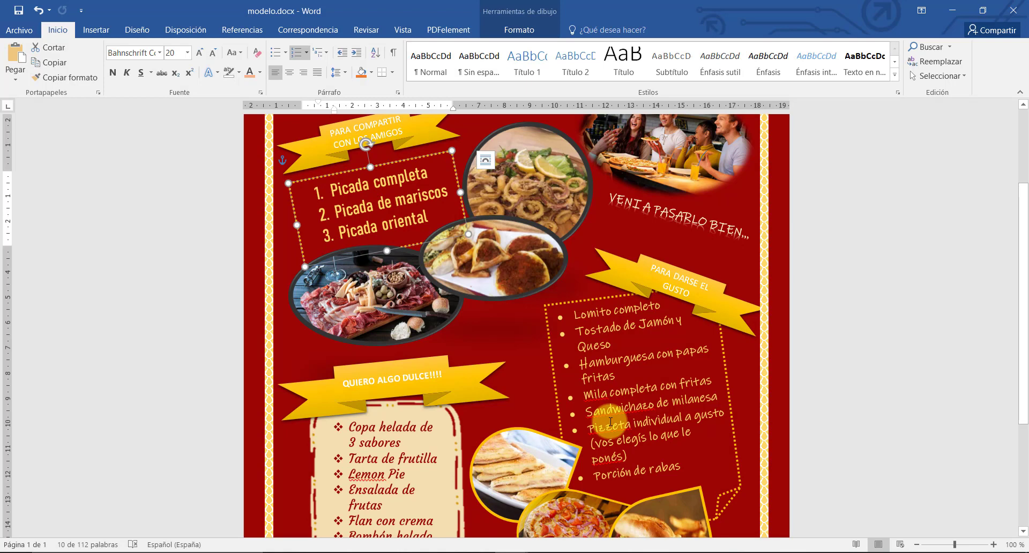
{"action": "scroll", "coordinate": [696, 304], "scroll_direction": "up", "scroll_amount": 3}
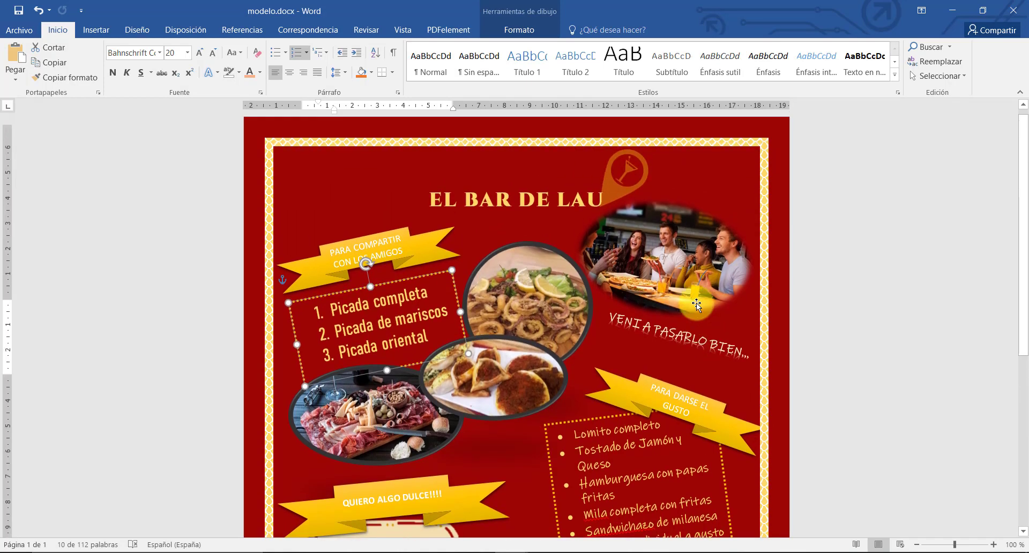
{"action": "mouse_move", "coordinate": [392, 262]}
{"action": "left_mouse_down"}
{"action": "mouse_move", "coordinate": [402, 244]}
{"action": "mouse_move", "coordinate": [397, 192]}
{"action": "mouse_move", "coordinate": [401, 247]}
{"action": "left_mouse_up"}
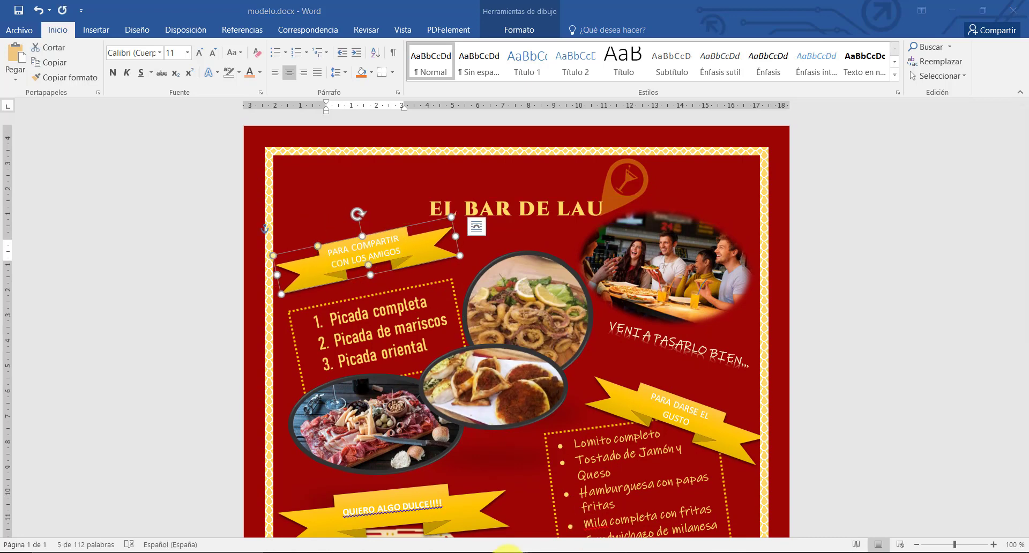
Step: Switch to Documento11, draw an explosion shape about 8.47 cm high and 8.57 cm wide, and move it up toward the page's left side
{"action": "mouse_move", "coordinate": [506, 551]}
{"action": "left_click", "coordinate": [638, 523]}
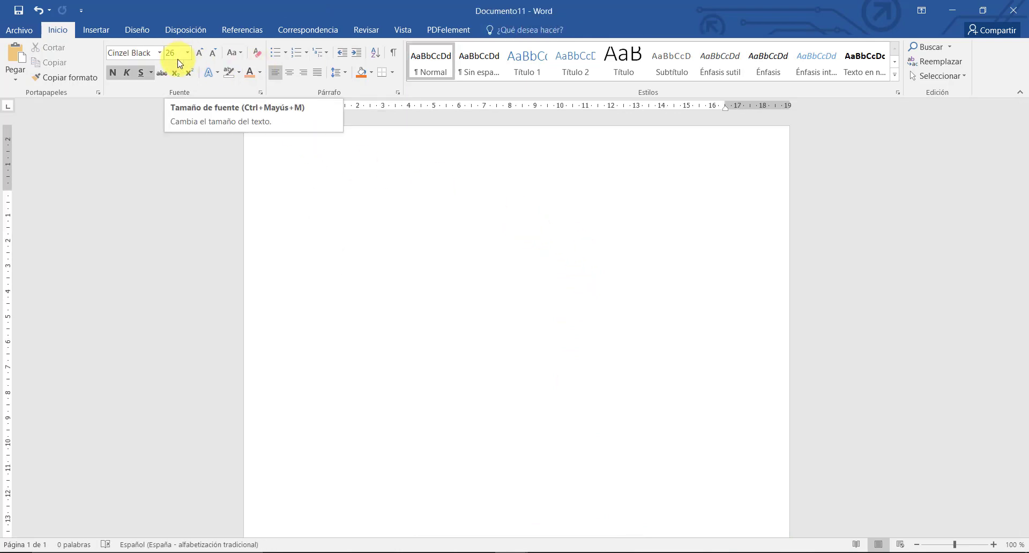
{"action": "left_click", "coordinate": [99, 28]}
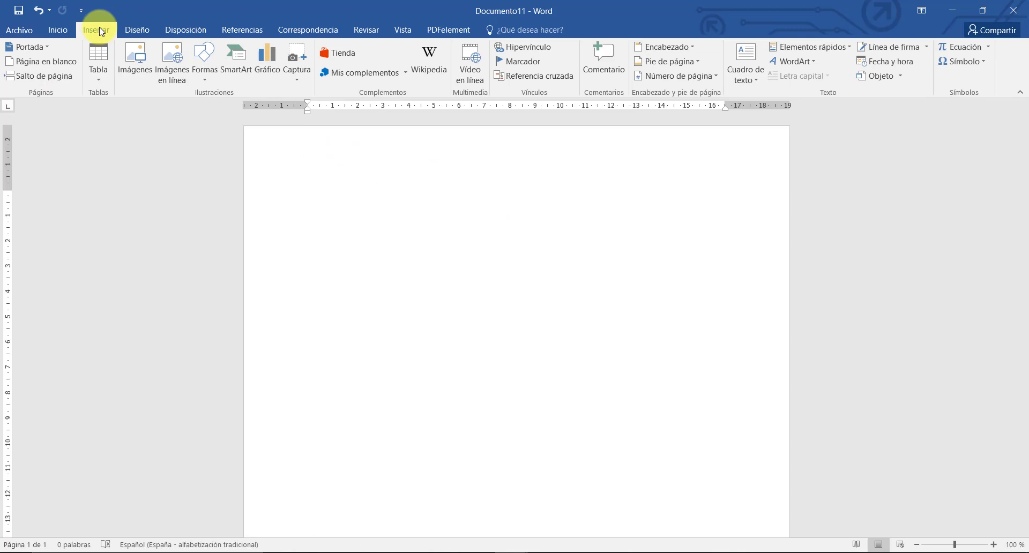
{"action": "left_click", "coordinate": [201, 80]}
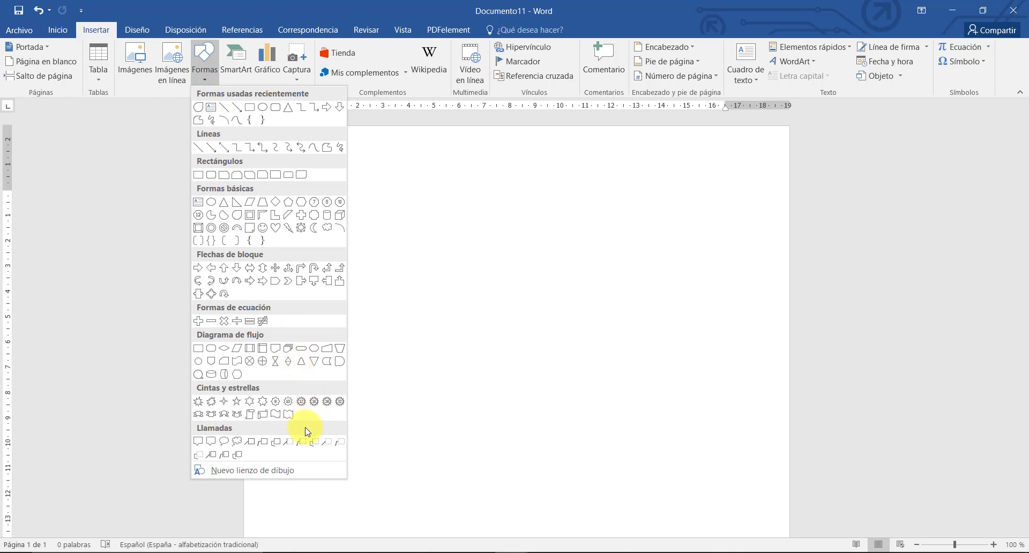
{"action": "left_click", "coordinate": [198, 402]}
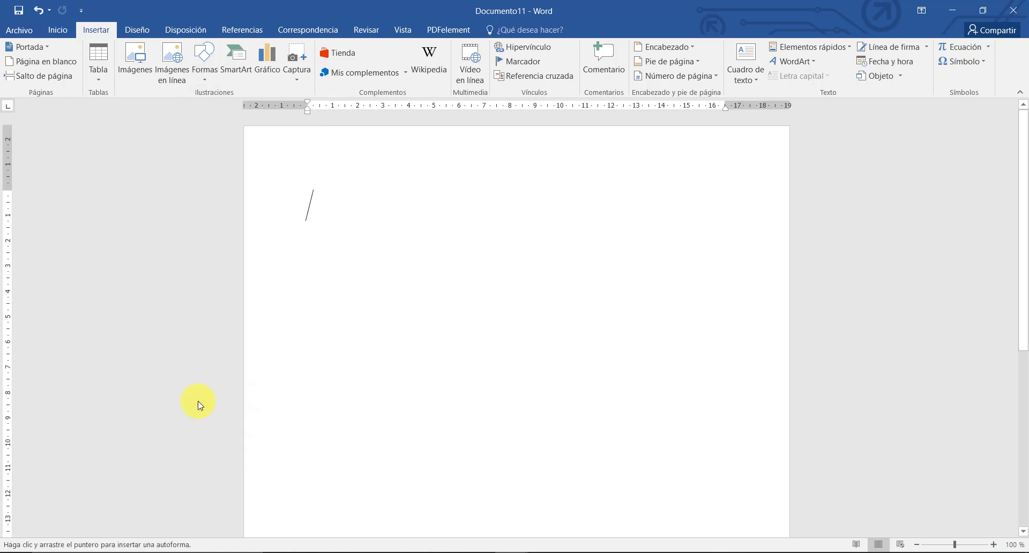
{"action": "mouse_move", "coordinate": [420, 228]}
{"action": "left_mouse_down"}
{"action": "mouse_move", "coordinate": [593, 381]}
{"action": "mouse_move", "coordinate": [638, 442]}
{"action": "left_mouse_up"}
{"action": "left_click_drag", "start_coordinate": [548, 228], "coordinate": [457, 205]}
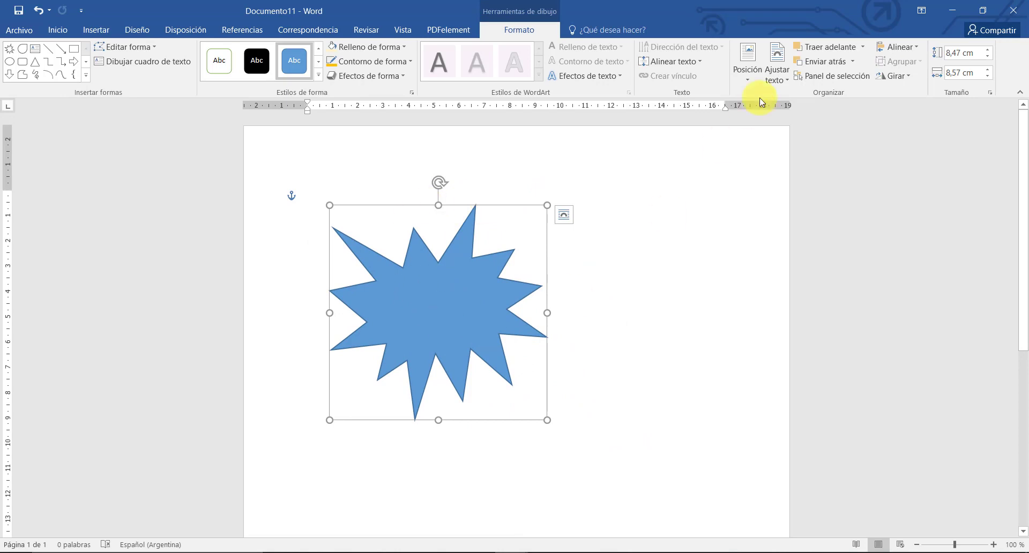
Step: Review the text-wrapping options available for the explosion shape
{"action": "left_click", "coordinate": [778, 73]}
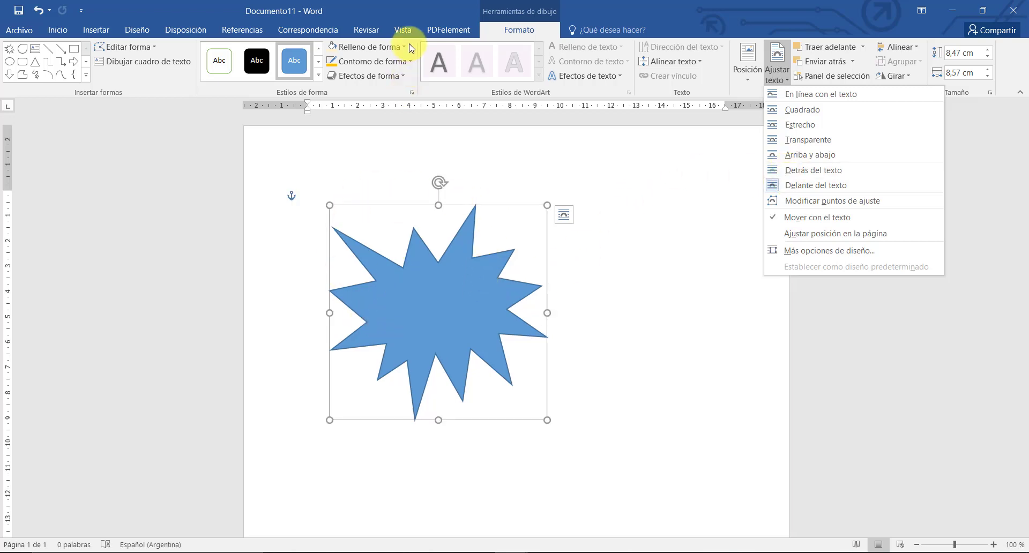
{"action": "left_click", "coordinate": [436, 238]}
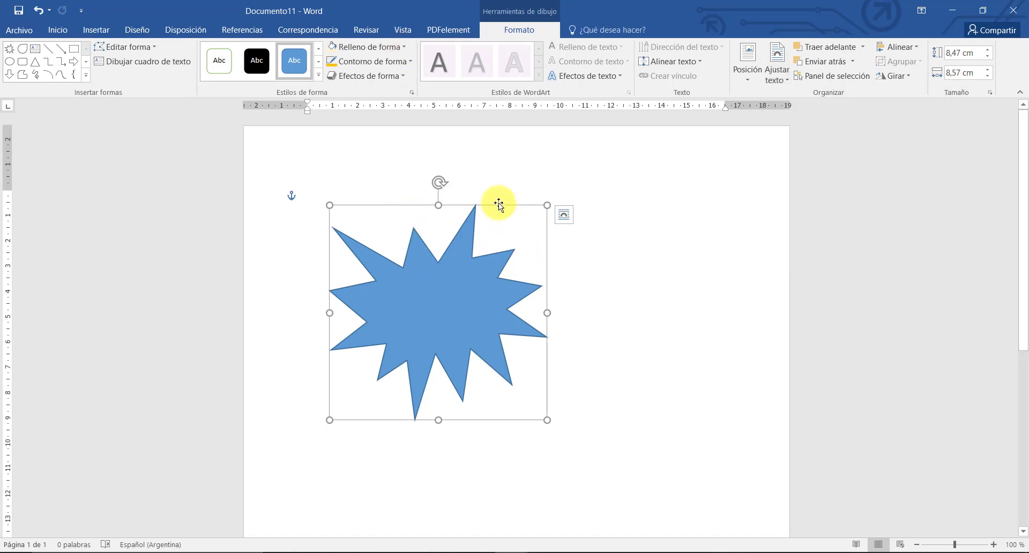
Step: Move the explosion shape toward the page's upper right and fill it with light orange
{"action": "left_click_drag", "start_coordinate": [499, 205], "coordinate": [680, 162]}
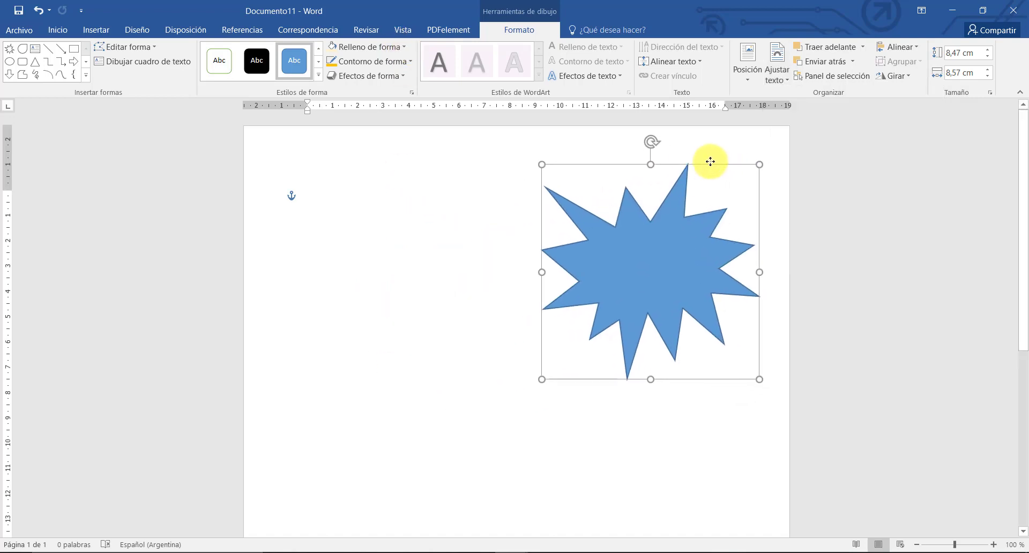
{"action": "left_click", "coordinate": [402, 47]}
{"action": "left_click", "coordinate": [384, 105]}
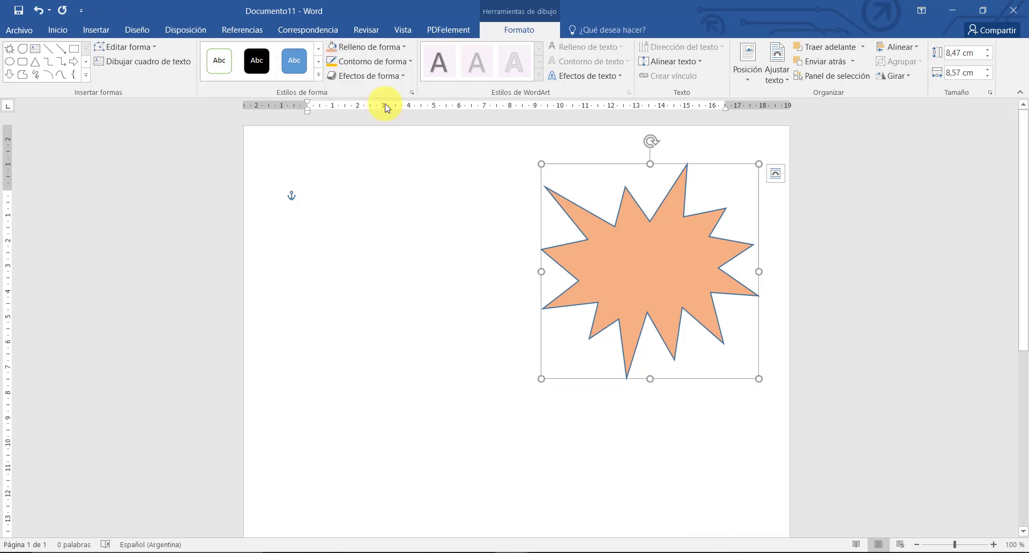
Step: Give the explosion shape a red outline with a thickness of 2¼ pt
{"action": "left_click", "coordinate": [401, 62]}
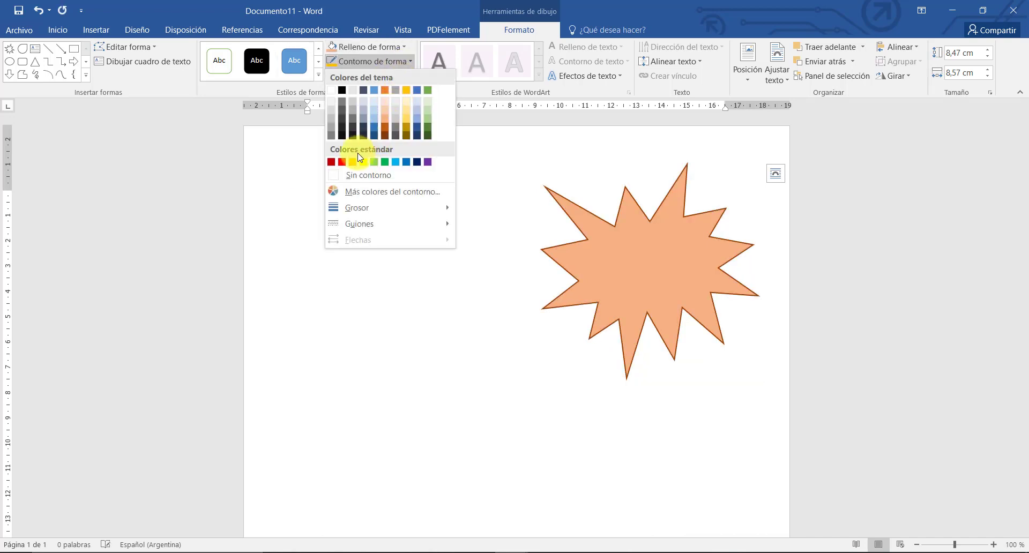
{"action": "left_click", "coordinate": [342, 161]}
{"action": "left_click", "coordinate": [399, 62]}
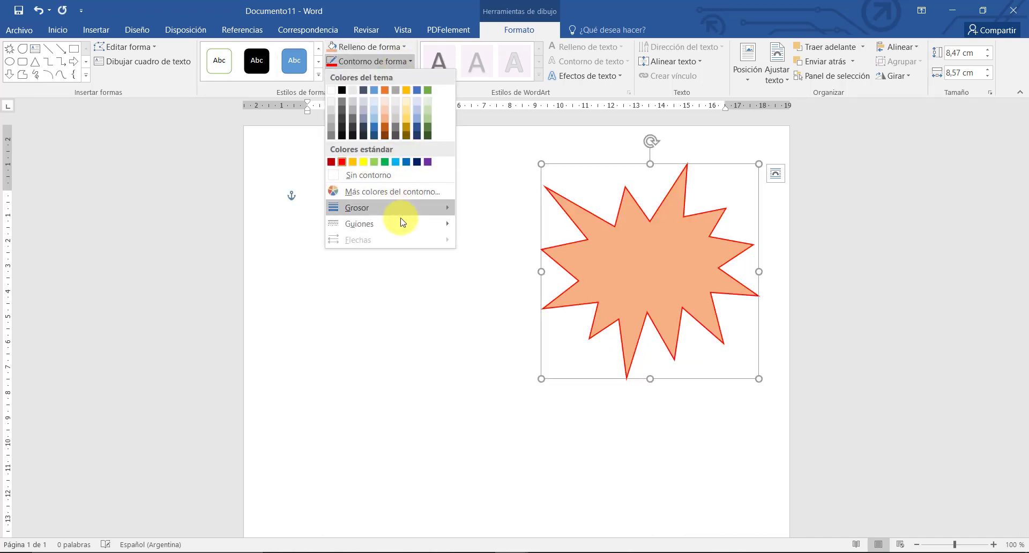
{"action": "mouse_move", "coordinate": [400, 224]}
{"action": "mouse_move", "coordinate": [411, 207]}
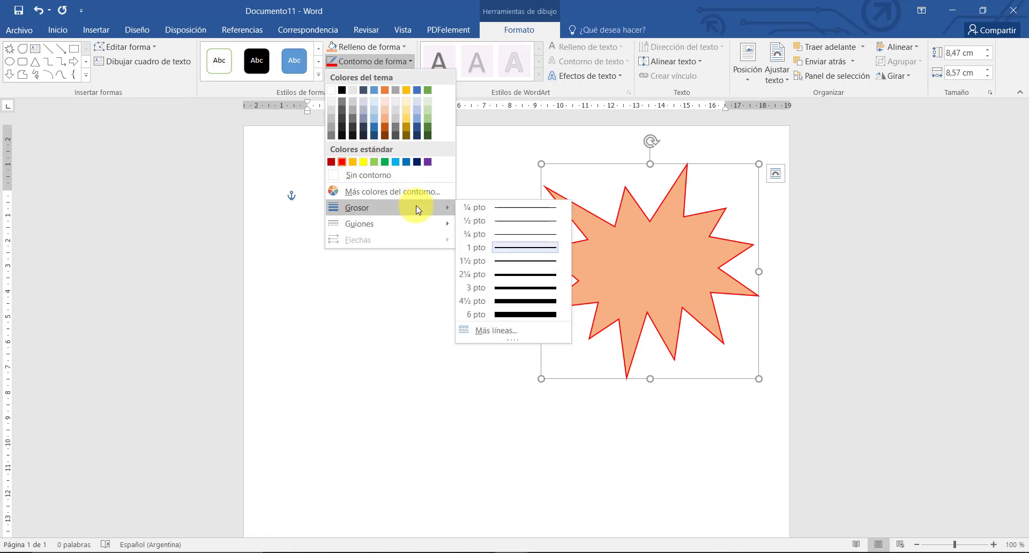
{"action": "left_click", "coordinate": [502, 274]}
Step: Examine the bevel, soft edges, glow, reflection and shadow effects available for the explosion shape without applying any
{"action": "left_click", "coordinate": [355, 76]}
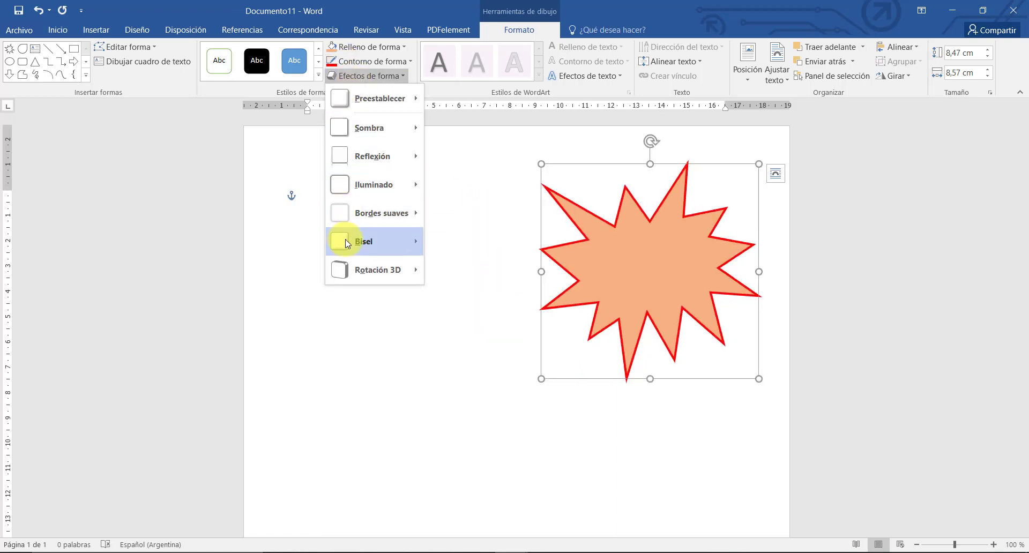
{"action": "mouse_move", "coordinate": [344, 242]}
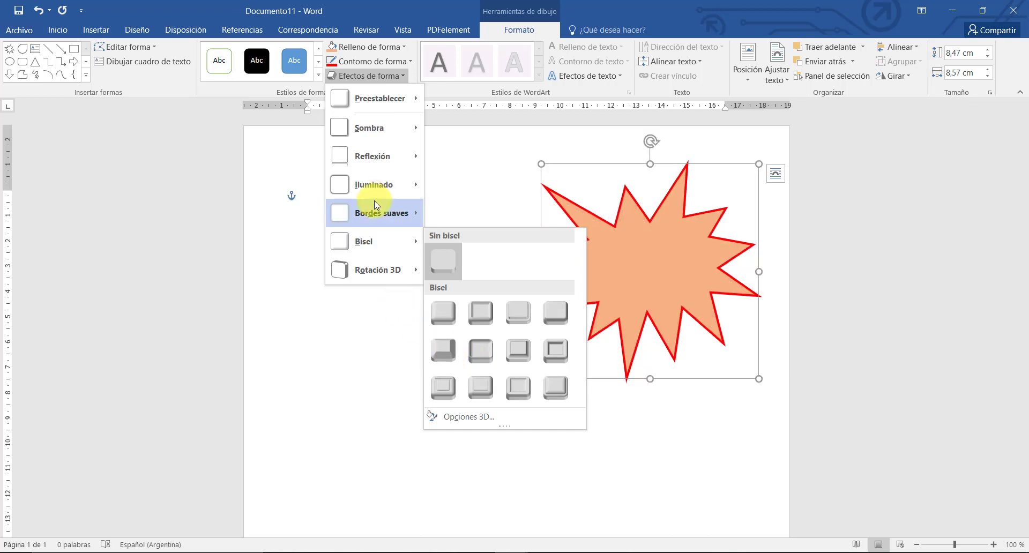
{"action": "mouse_move", "coordinate": [373, 212]}
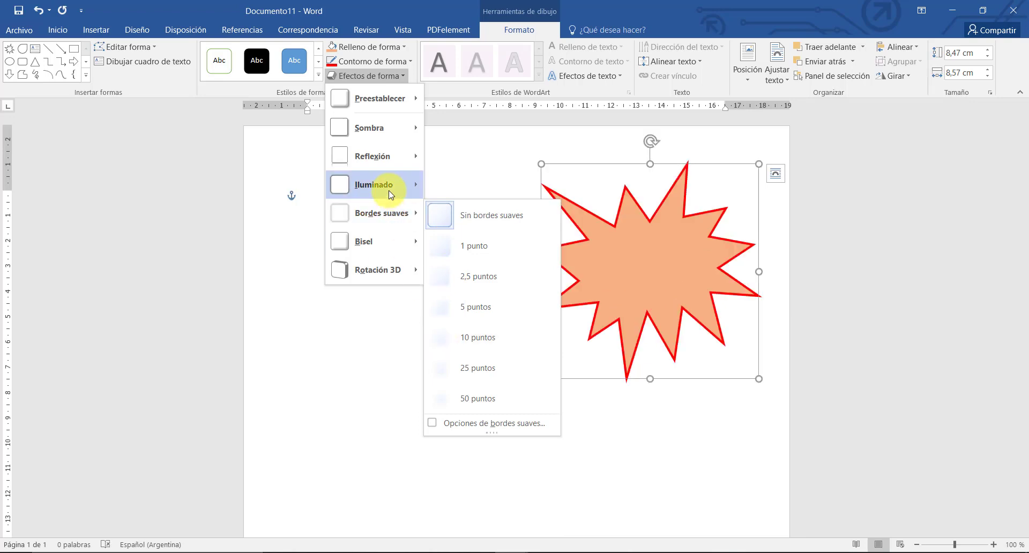
{"action": "mouse_move", "coordinate": [390, 191]}
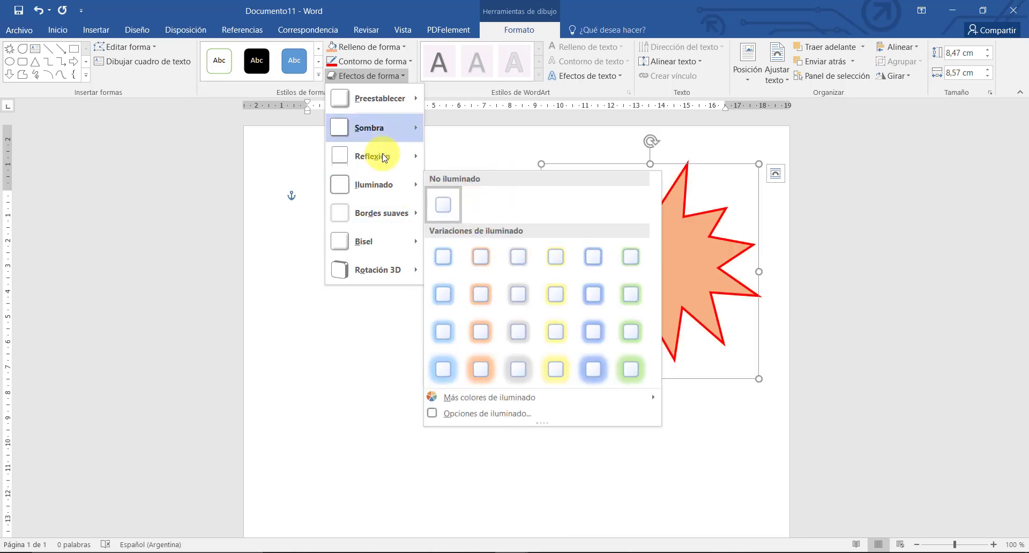
{"action": "mouse_move", "coordinate": [382, 153]}
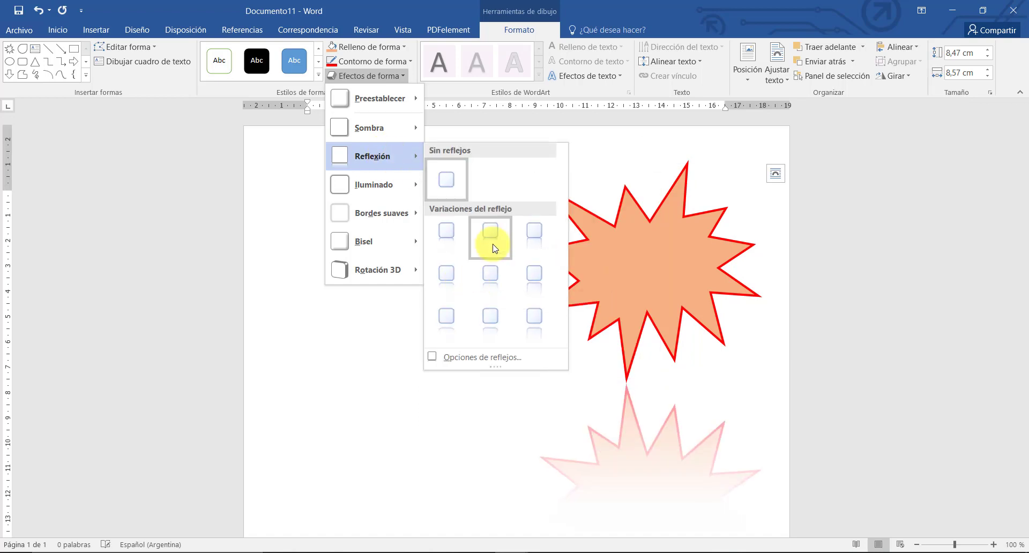
{"action": "mouse_move", "coordinate": [412, 134]}
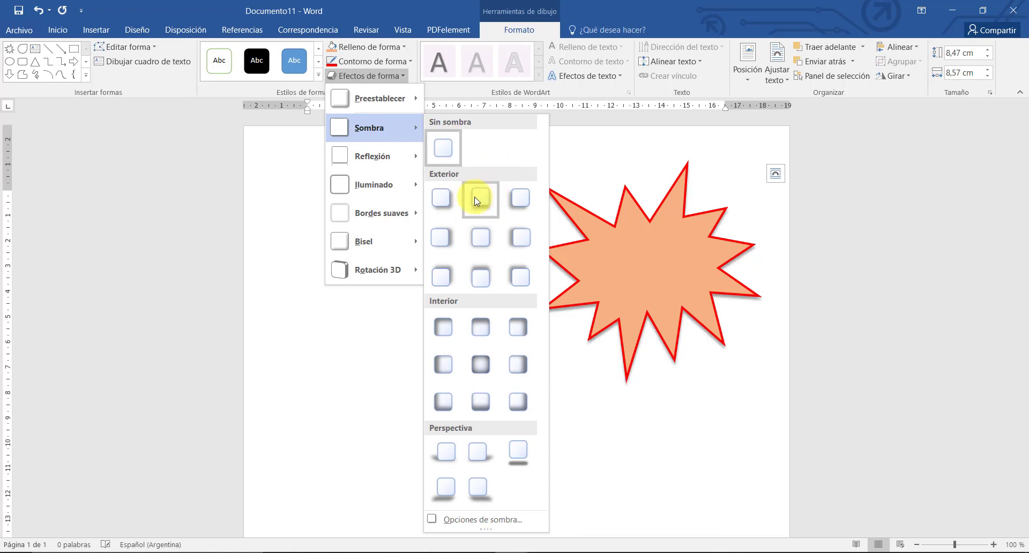
{"action": "left_click", "coordinate": [565, 138]}
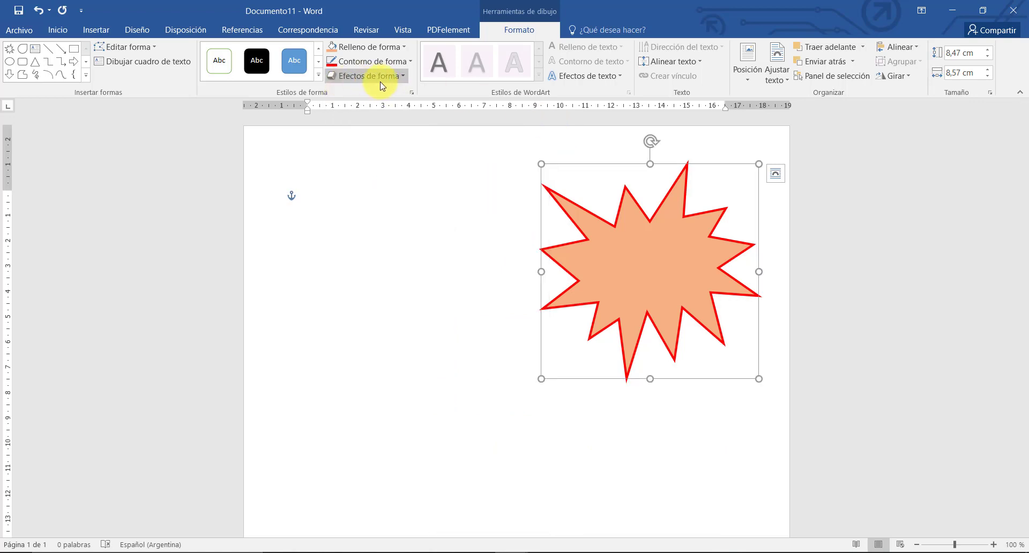
Step: Move the explosion shape back to the page's left side and add the text "PIZZA A LA PIEDRA" inside it
{"action": "left_click_drag", "start_coordinate": [612, 169], "coordinate": [392, 167]}
{"action": "left_click", "coordinate": [616, 190]}
{"action": "left_click", "coordinate": [478, 281]}
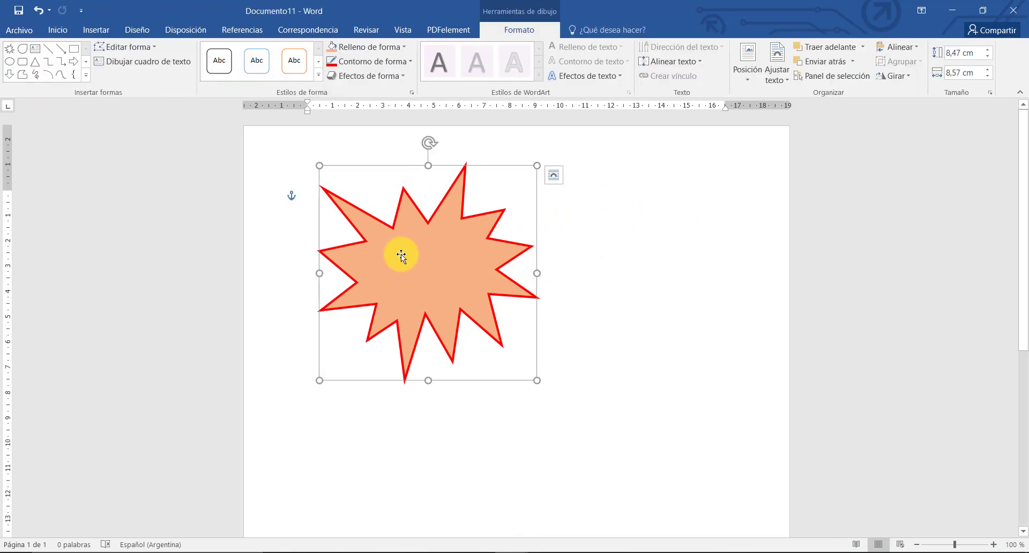
{"action": "type", "text": "Pl"}
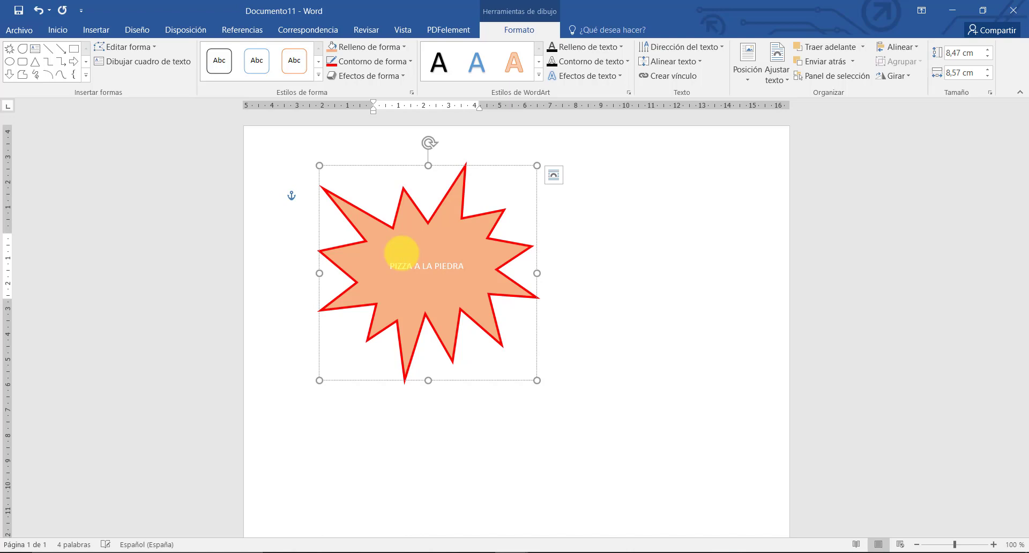
Step: Format the text inside the explosion shape as bold with a font size of 22
{"action": "left_click_drag", "start_coordinate": [469, 267], "coordinate": [395, 264]}
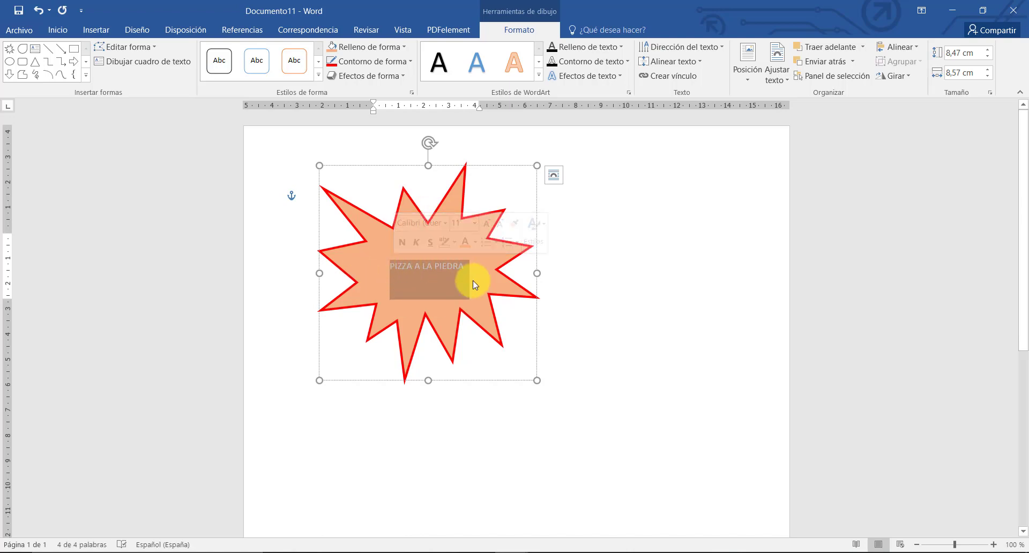
{"action": "left_click", "coordinate": [59, 30]}
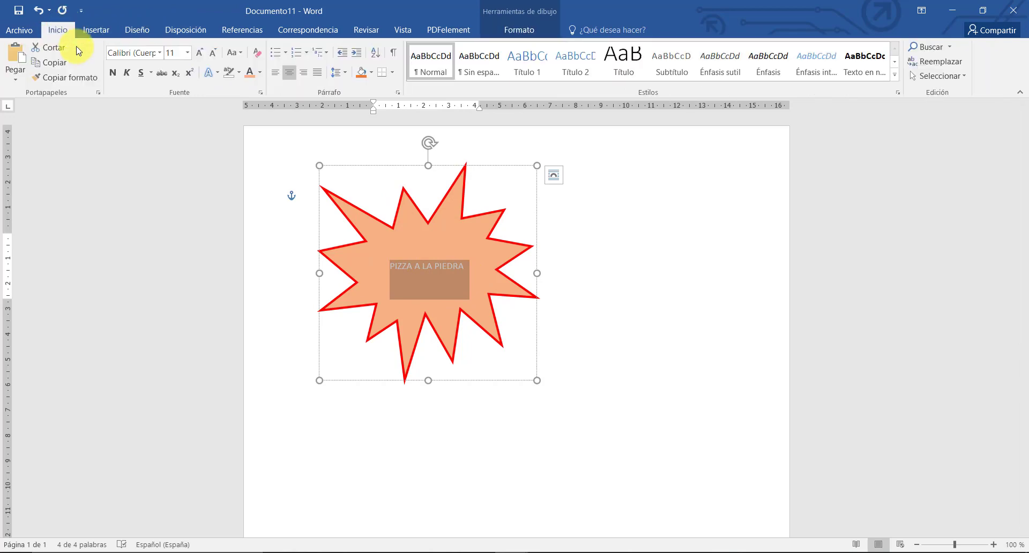
{"action": "left_click", "coordinate": [187, 54]}
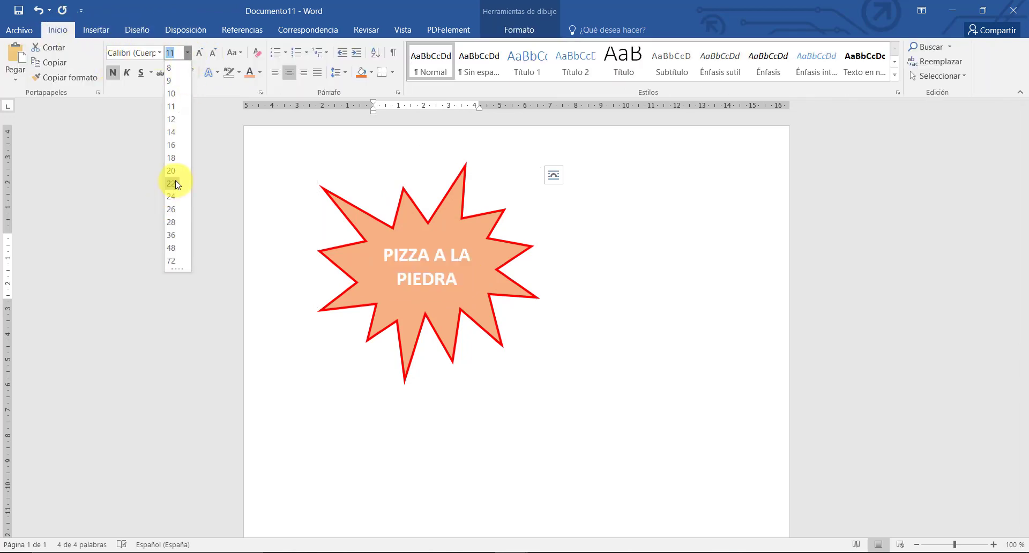
{"action": "left_click", "coordinate": [171, 183]}
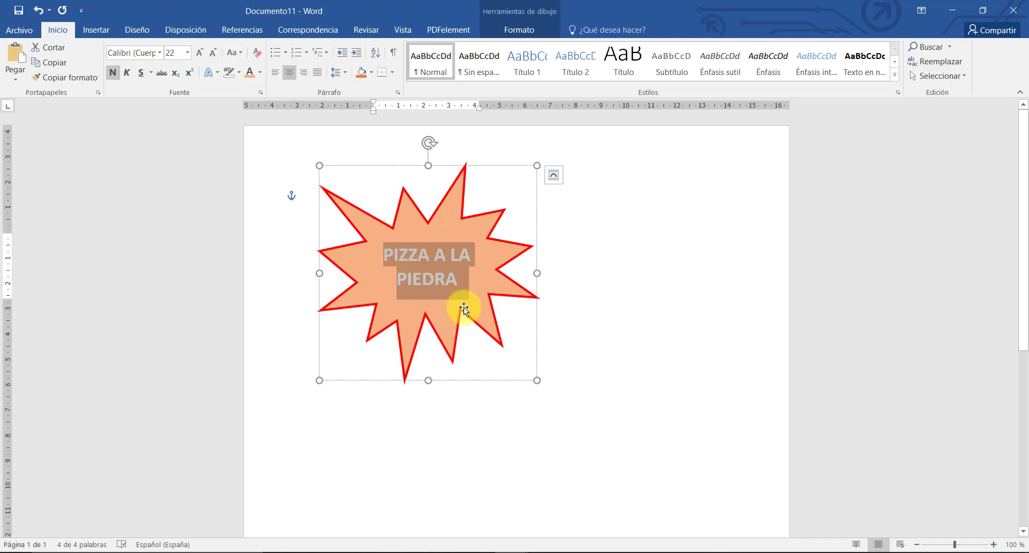
{"action": "left_click", "coordinate": [682, 367]}
{"action": "left_click", "coordinate": [451, 296]}
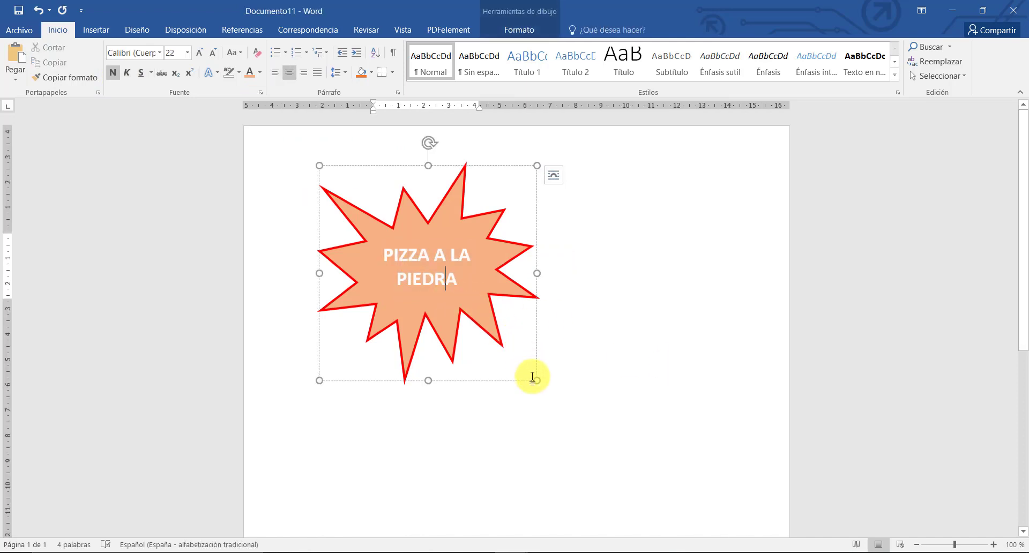
{"action": "left_click", "coordinate": [540, 381]}
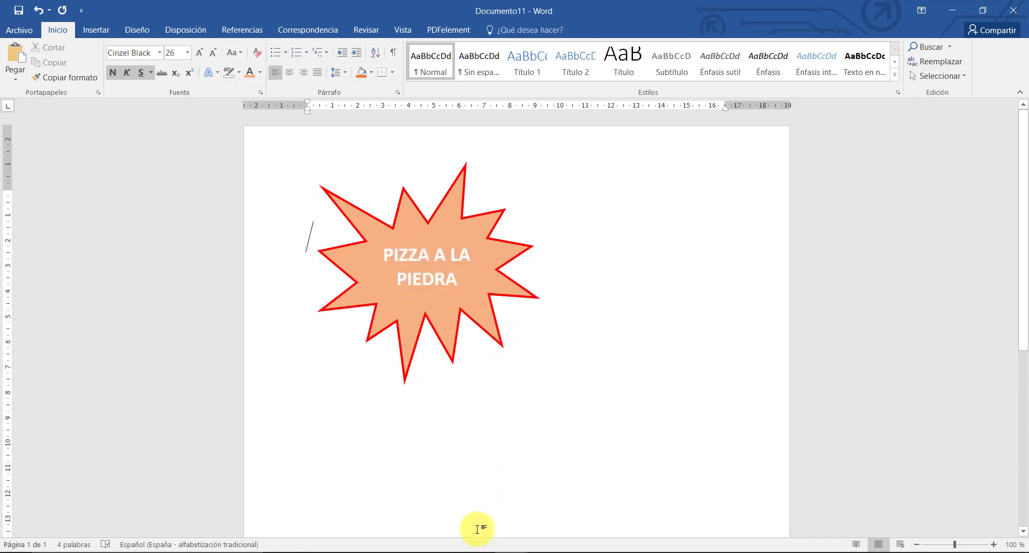
{"action": "left_click", "coordinate": [453, 280]}
{"action": "left_click", "coordinate": [518, 518]}
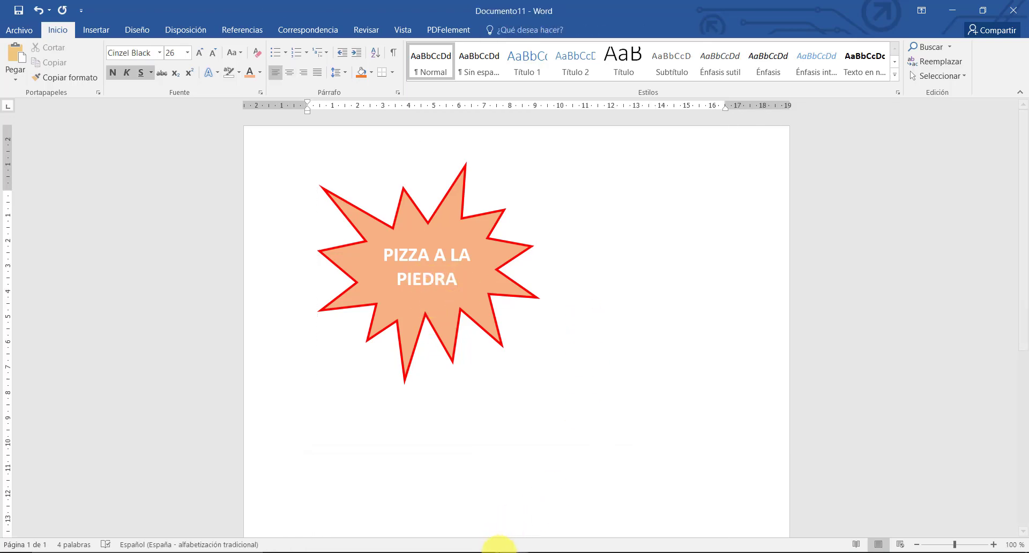
Step: Switch to modelo.docx and try shifting the oval cold-cuts picture slightly left and back to its place
{"action": "mouse_move", "coordinate": [493, 546]}
{"action": "left_click", "coordinate": [402, 539]}
{"action": "scroll", "coordinate": [445, 435], "scroll_direction": "down", "scroll_amount": 5}
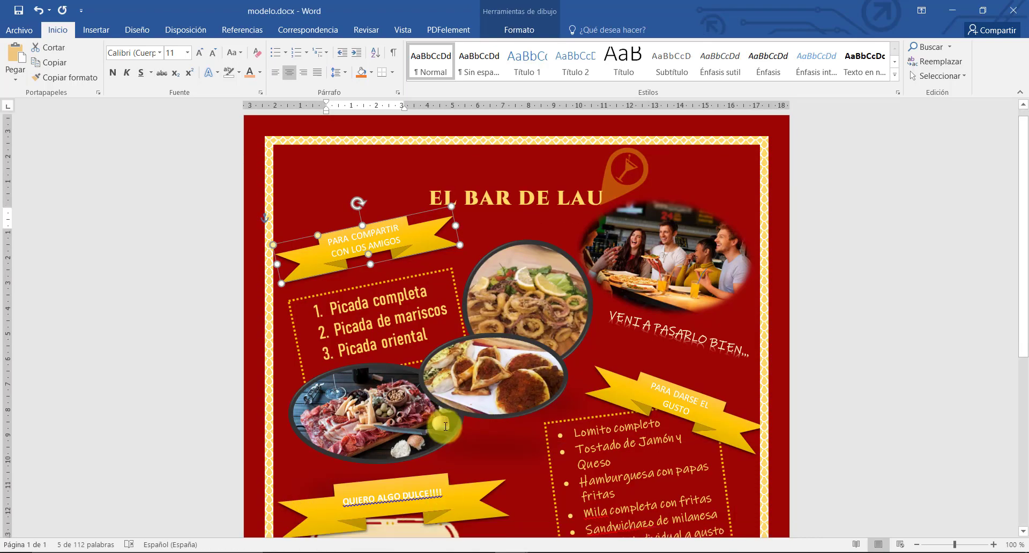
{"action": "left_click", "coordinate": [357, 260]}
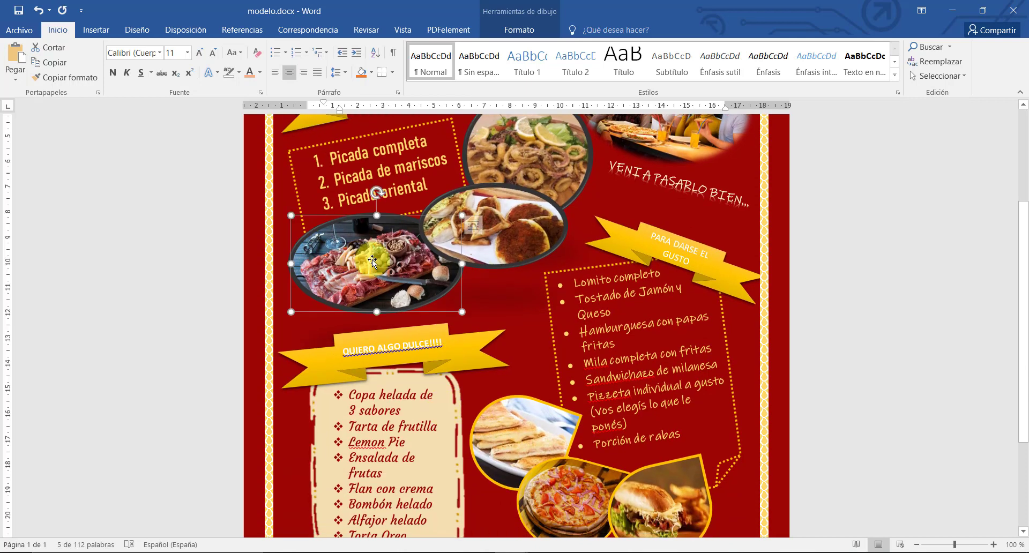
{"action": "mouse_move", "coordinate": [383, 261]}
{"action": "left_mouse_down"}
{"action": "mouse_move", "coordinate": [373, 281]}
{"action": "mouse_move", "coordinate": [371, 268]}
{"action": "left_mouse_up"}
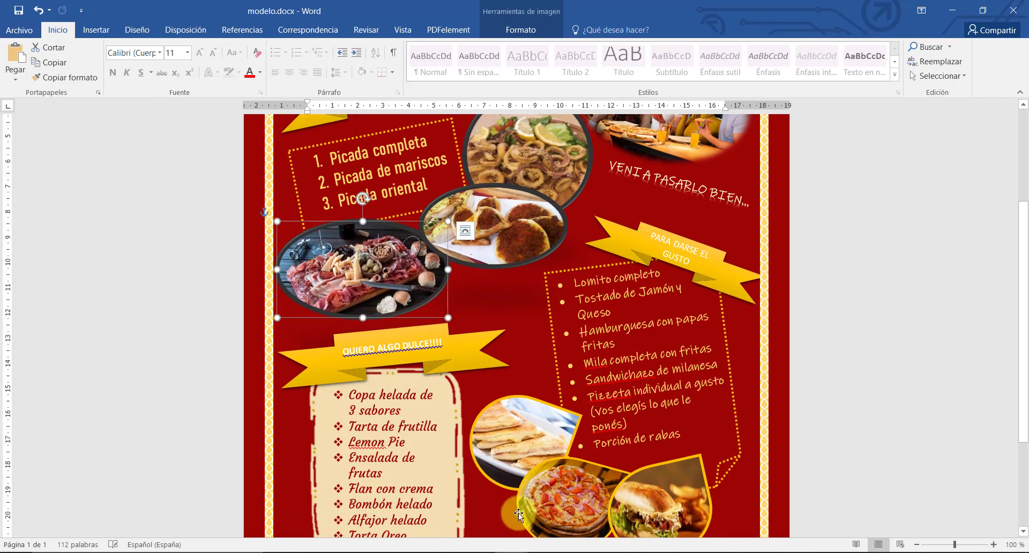
{"action": "left_click_drag", "start_coordinate": [412, 298], "coordinate": [426, 296]}
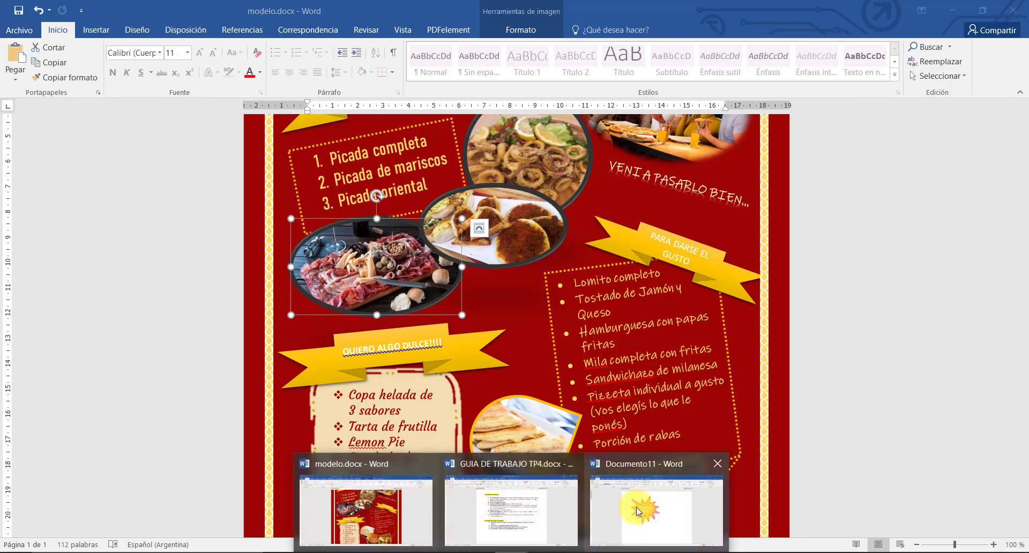
Step: Return to Documento11 and insert a D-shaped flowchart shape about 5,72 cm high and 6,52 cm wide to the right of the explosion
{"action": "left_click", "coordinate": [636, 507]}
{"action": "scroll", "coordinate": [570, 329], "scroll_direction": "down", "scroll_amount": 5}
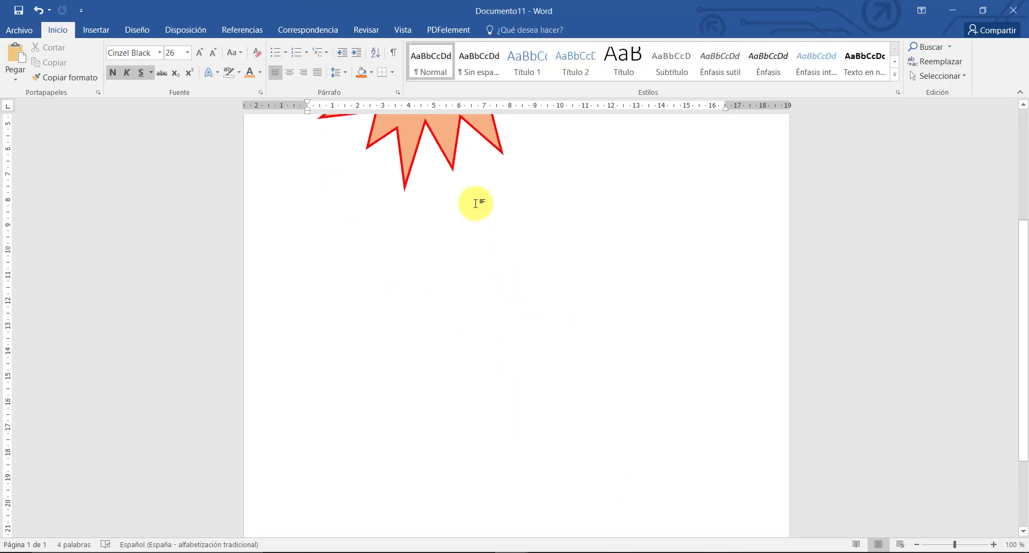
{"action": "scroll", "coordinate": [545, 230], "scroll_direction": "up", "scroll_amount": 5}
{"action": "left_click", "coordinate": [95, 30]}
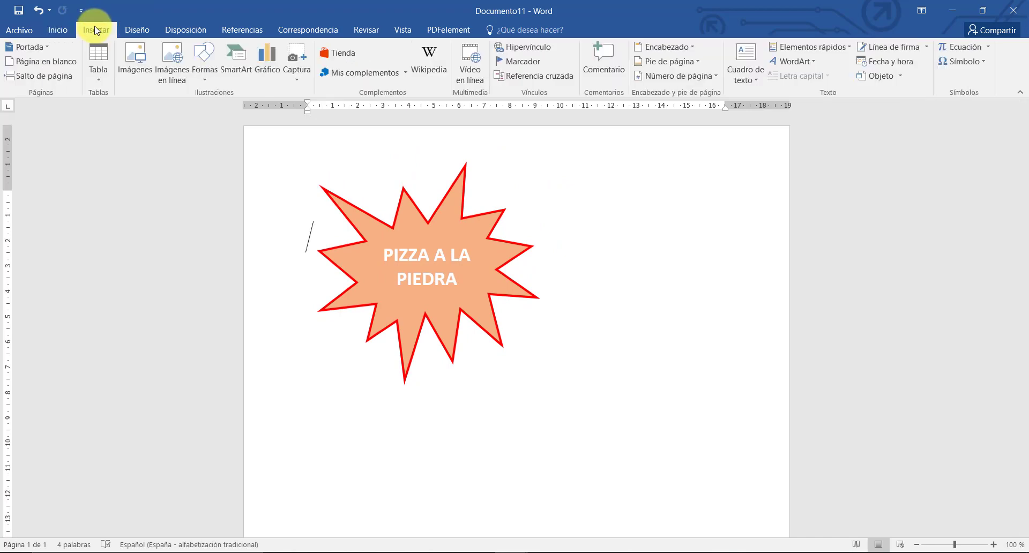
{"action": "left_click", "coordinate": [202, 69]}
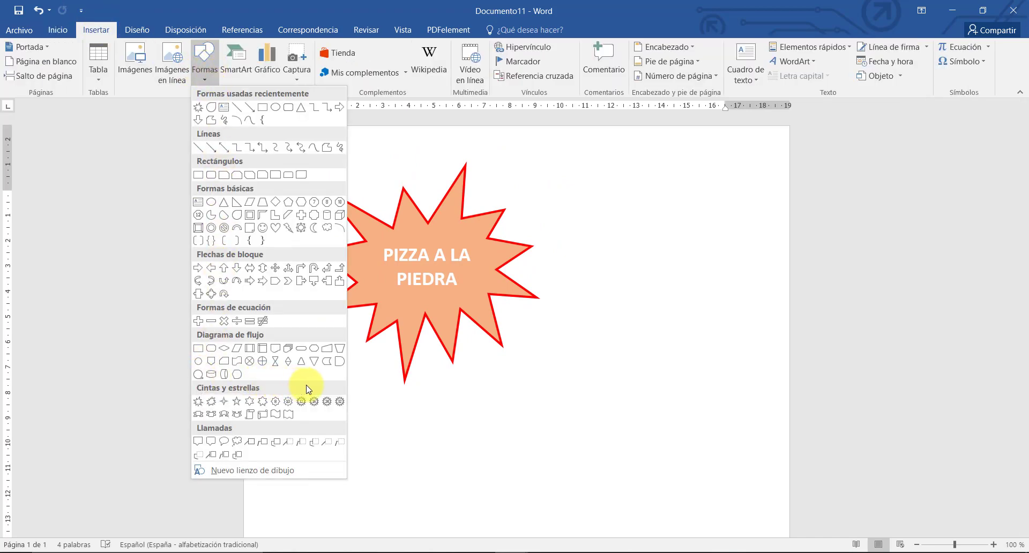
{"action": "left_click", "coordinate": [339, 362]}
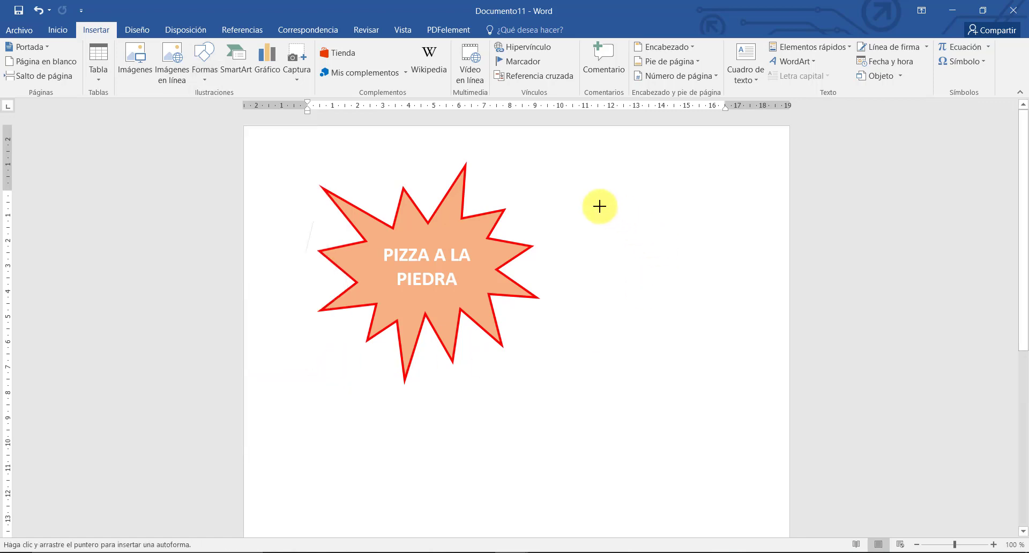
{"action": "mouse_move", "coordinate": [584, 206]}
{"action": "left_mouse_down"}
{"action": "mouse_move", "coordinate": [700, 314]}
{"action": "mouse_move", "coordinate": [740, 332]}
{"action": "left_mouse_up"}
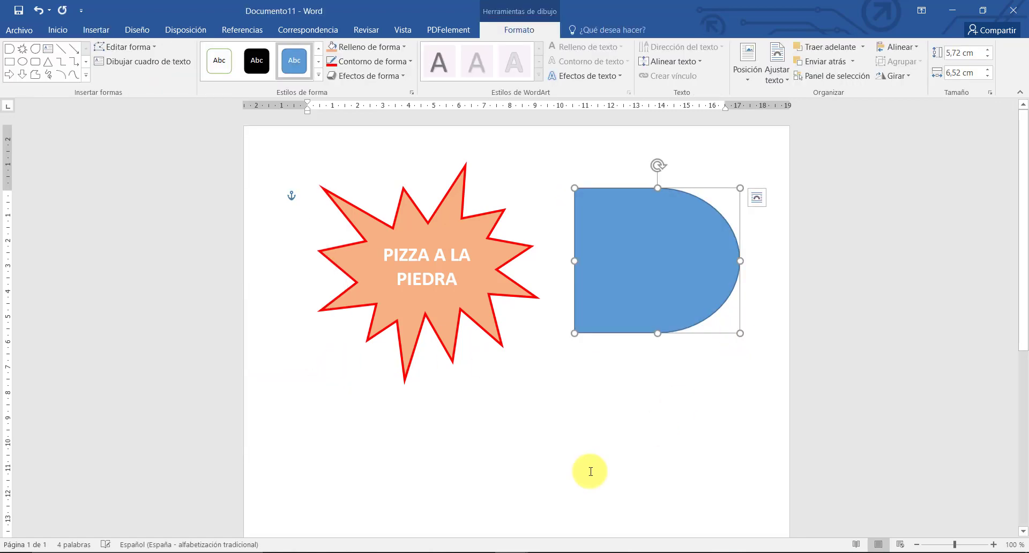
{"action": "left_click_drag", "start_coordinate": [613, 191], "coordinate": [595, 187]}
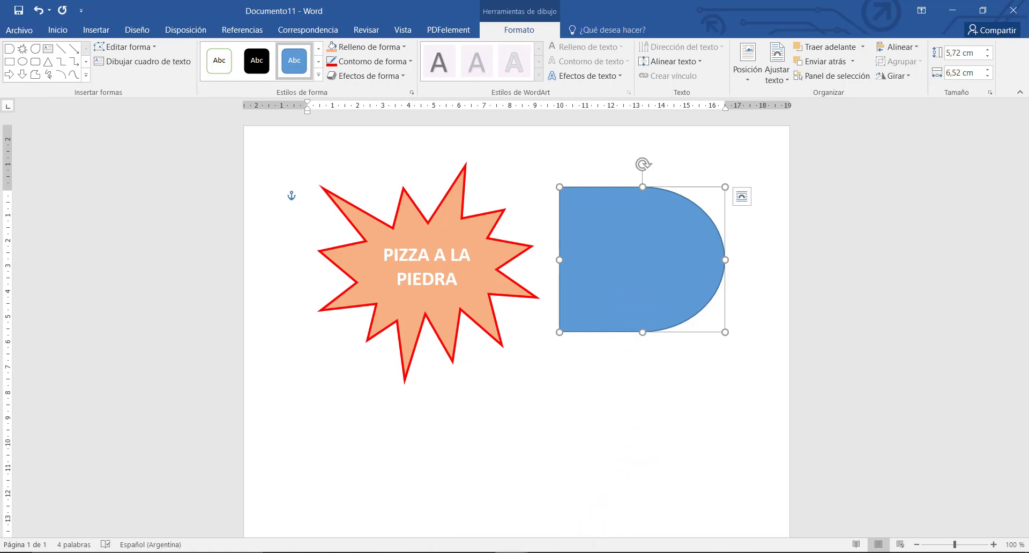
Step: Switch to Chrome and open the preview of the Maru Botana TV picture in the "pizza de pepperoni" image results
{"action": "key", "text": "alt+Tab"}
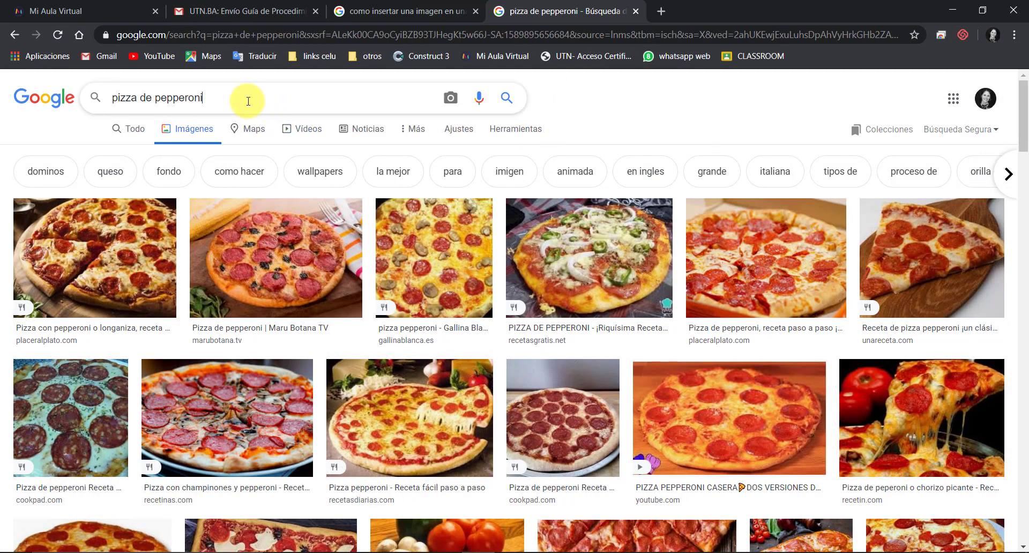
{"action": "left_click_drag", "start_coordinate": [248, 100], "coordinate": [92, 97]}
{"action": "left_click", "coordinate": [229, 97]}
{"action": "left_click_drag", "start_coordinate": [228, 98], "coordinate": [92, 98]}
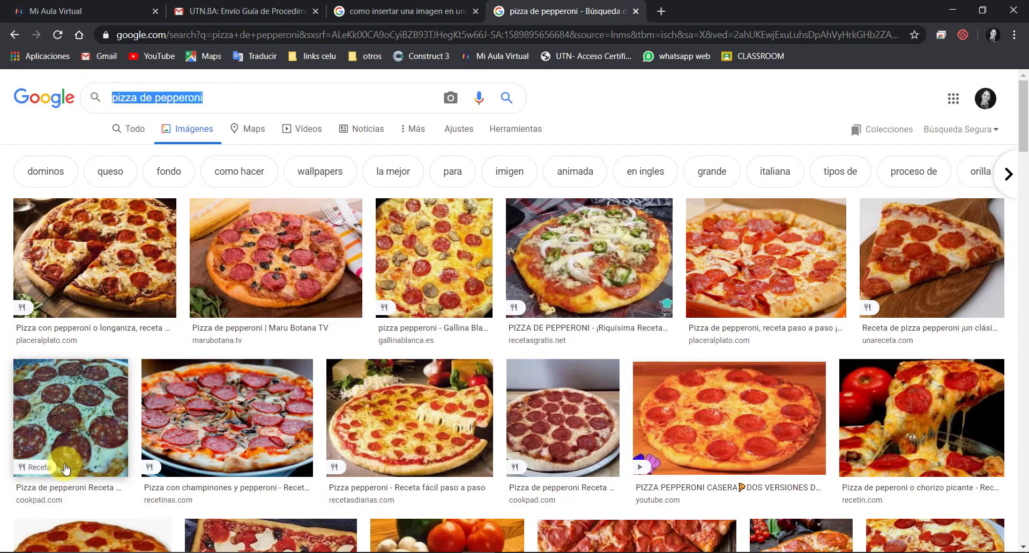
{"action": "scroll", "coordinate": [505, 299], "scroll_direction": "down", "scroll_amount": 8}
{"action": "scroll", "coordinate": [506, 298], "scroll_direction": "up", "scroll_amount": 8}
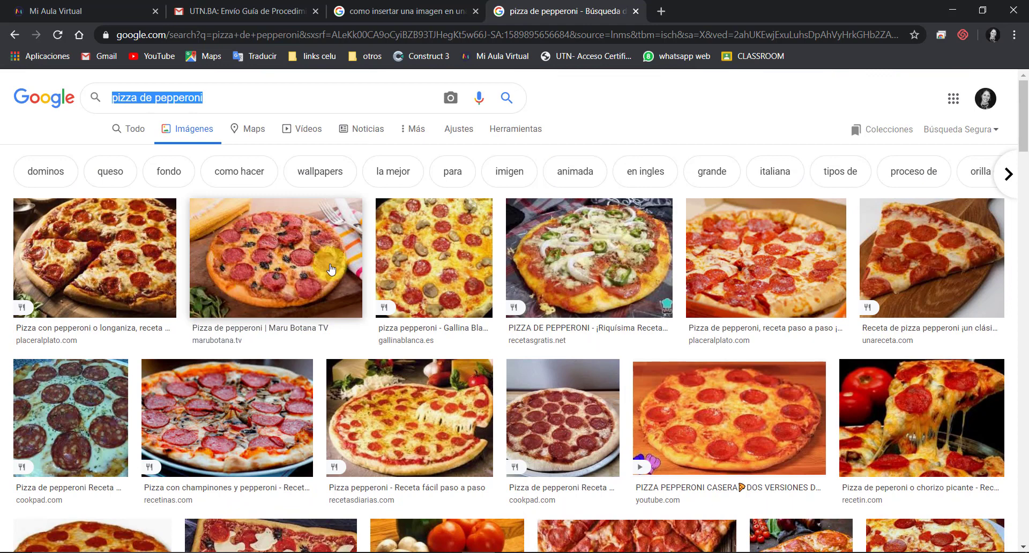
{"action": "left_click", "coordinate": [288, 233]}
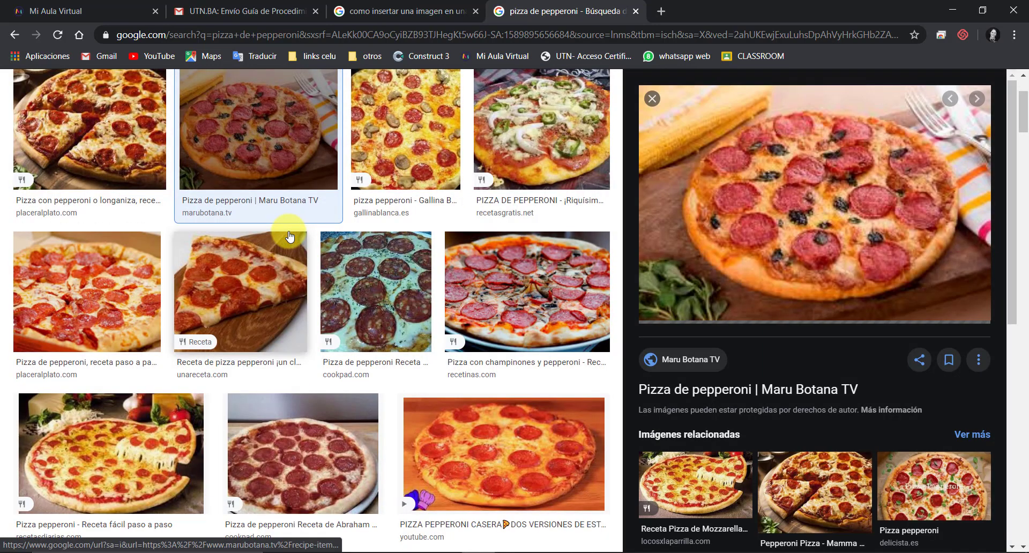
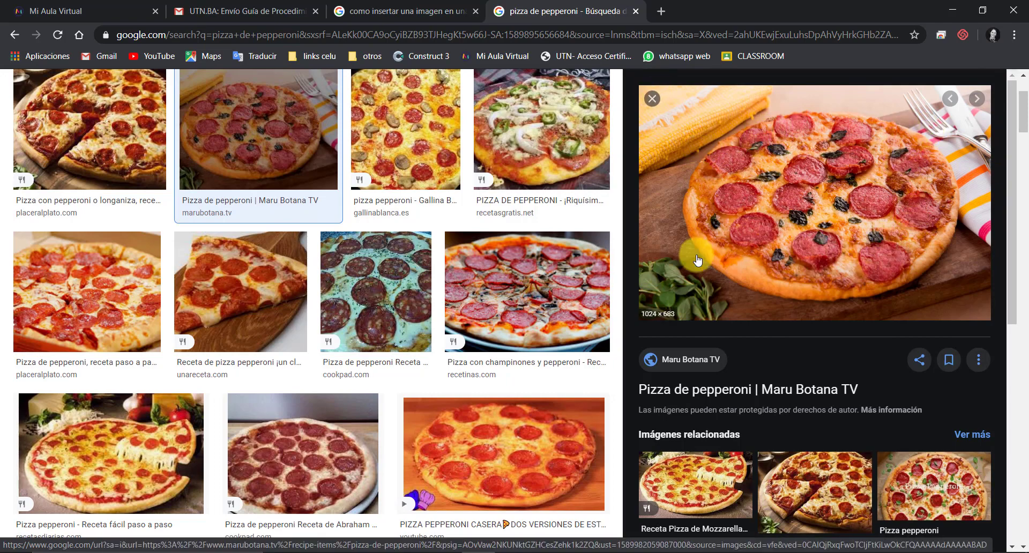
Step: Switch to Documento11 in Word and shrink the D-shaped flowchart shape to about 4,68 cm high and 6,03 cm wide
{"action": "scroll", "coordinate": [819, 305], "scroll_direction": "down", "scroll_amount": 6}
{"action": "scroll", "coordinate": [879, 305], "scroll_direction": "up", "scroll_amount": 6}
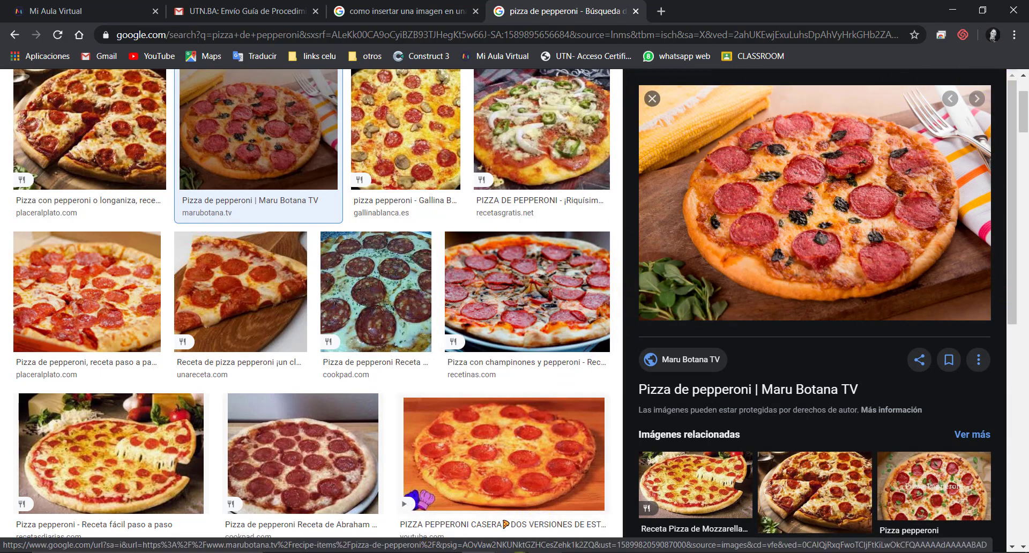
{"action": "left_click", "coordinate": [510, 552]}
{"action": "left_click", "coordinate": [625, 526]}
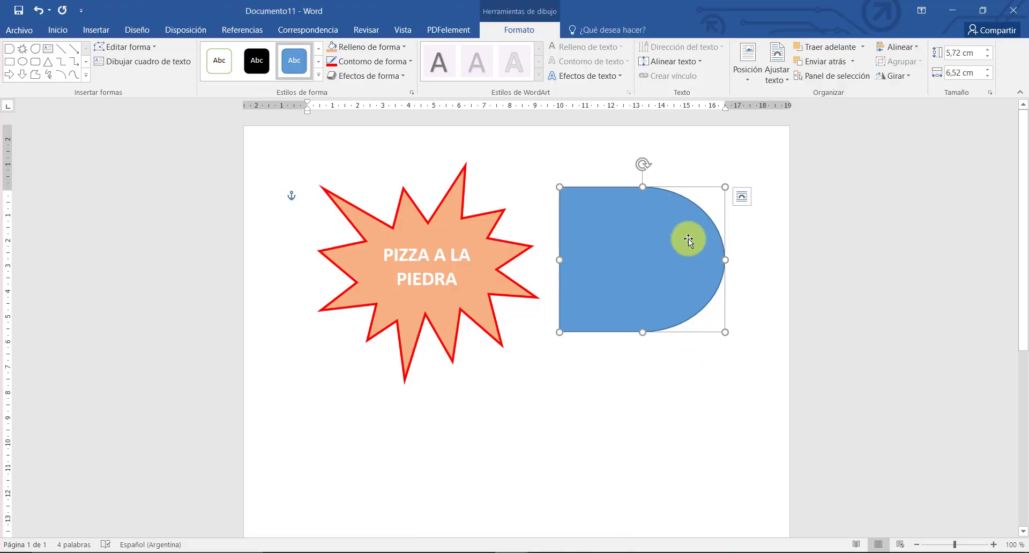
{"action": "left_click_drag", "start_coordinate": [724, 329], "coordinate": [712, 306]}
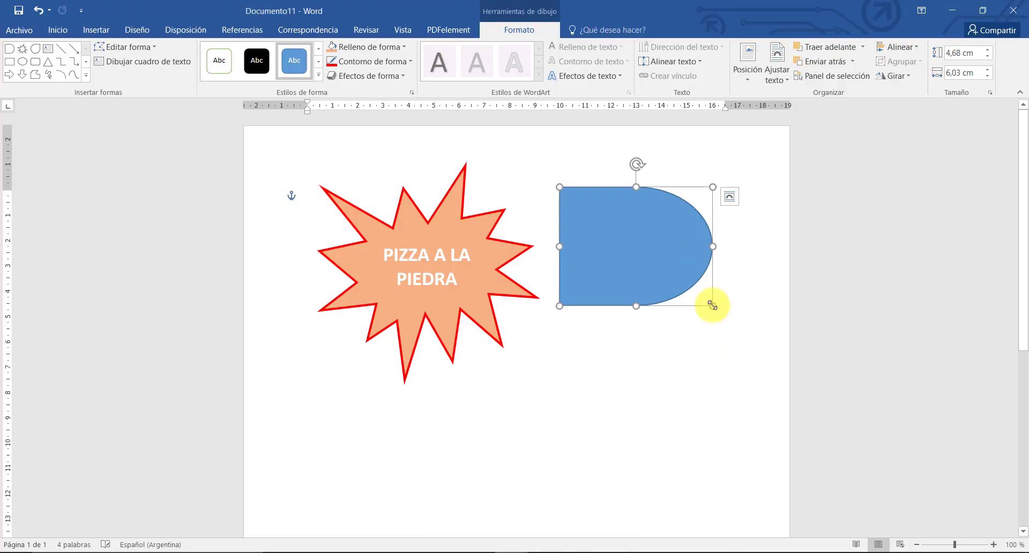
Step: Return to Chrome and view the Maru Botana TV pizza picture at full size in a new tab
{"action": "left_click", "coordinate": [486, 552]}
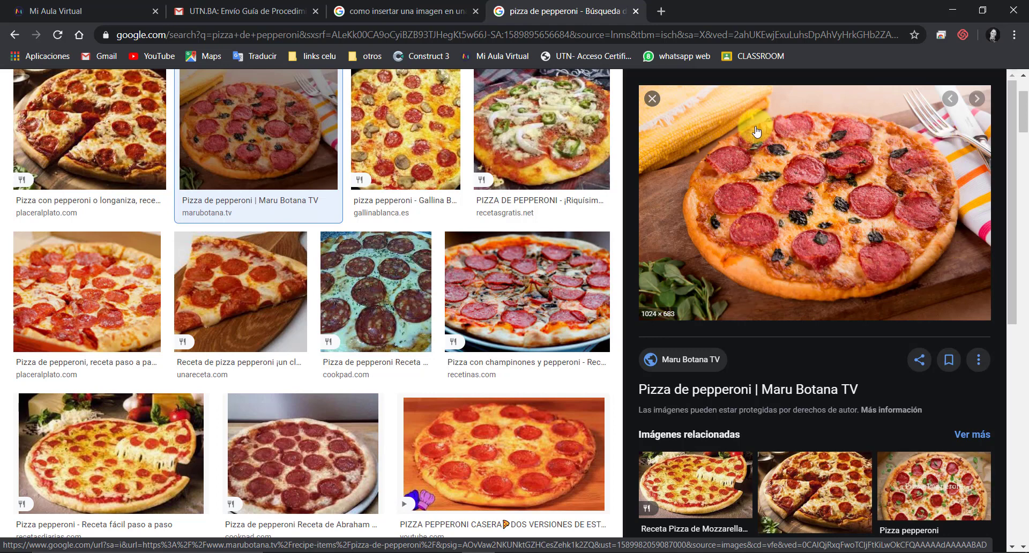
{"action": "right_click", "coordinate": [816, 157]}
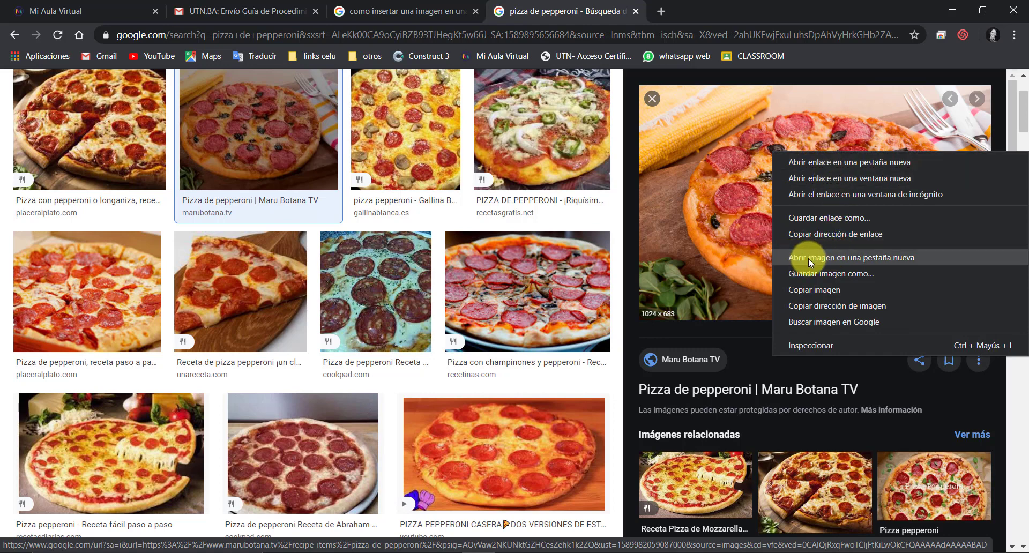
{"action": "left_click", "coordinate": [908, 259]}
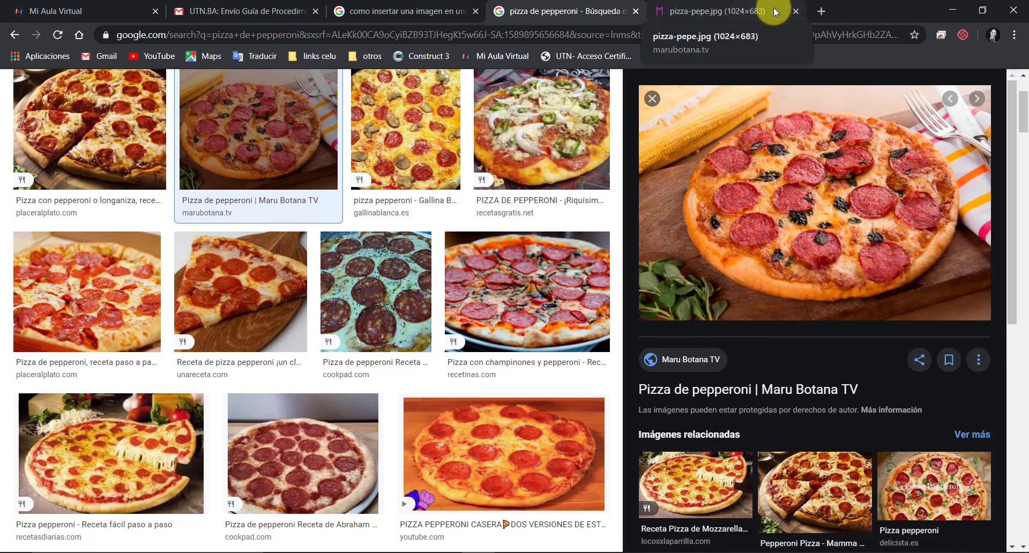
{"action": "left_click", "coordinate": [722, 12]}
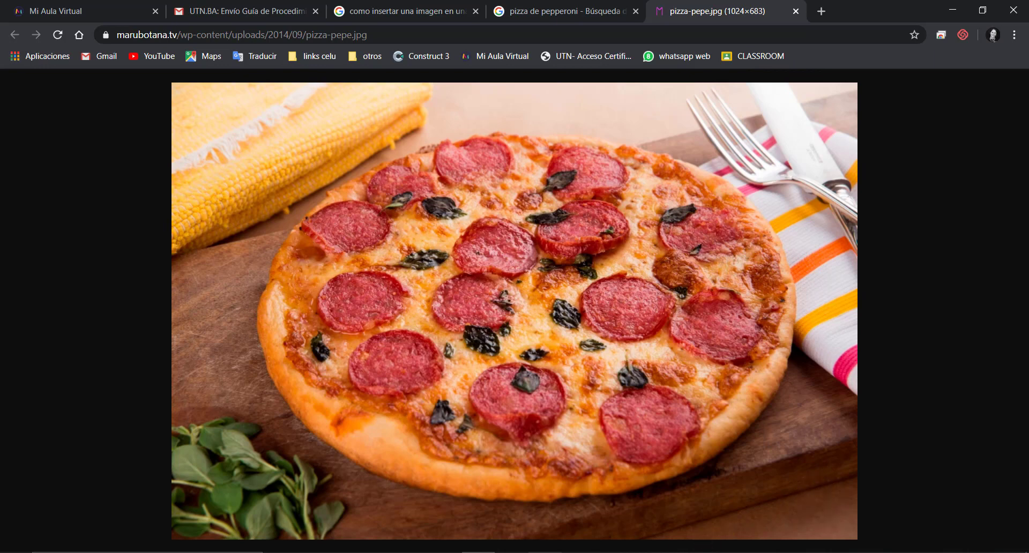
Step: Switch to Documento11 in Word and resize the D-shaped shape to about 4,89 cm high and 5,44 cm wide
{"action": "mouse_move", "coordinate": [517, 551]}
{"action": "left_click", "coordinate": [668, 494]}
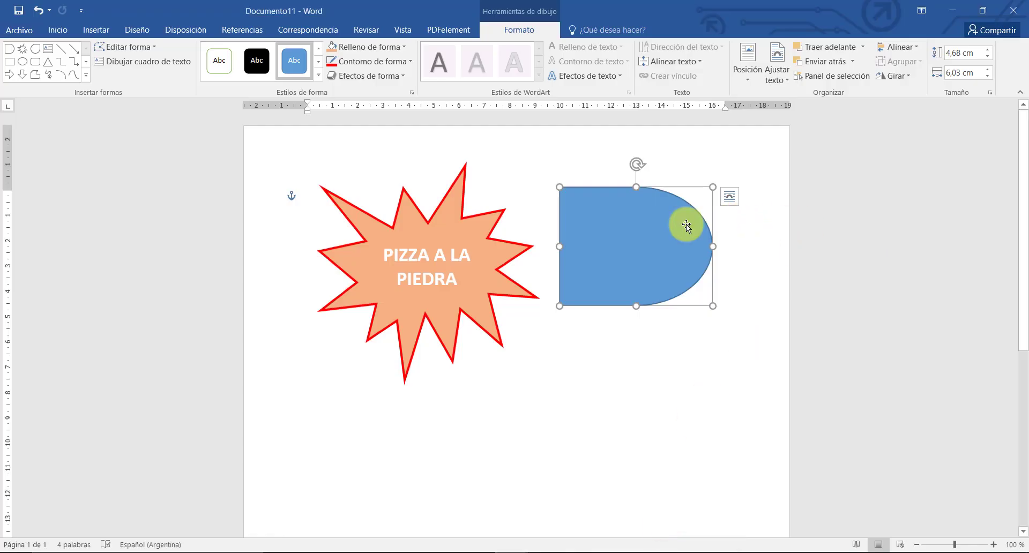
{"action": "left_click_drag", "start_coordinate": [713, 308], "coordinate": [697, 311]}
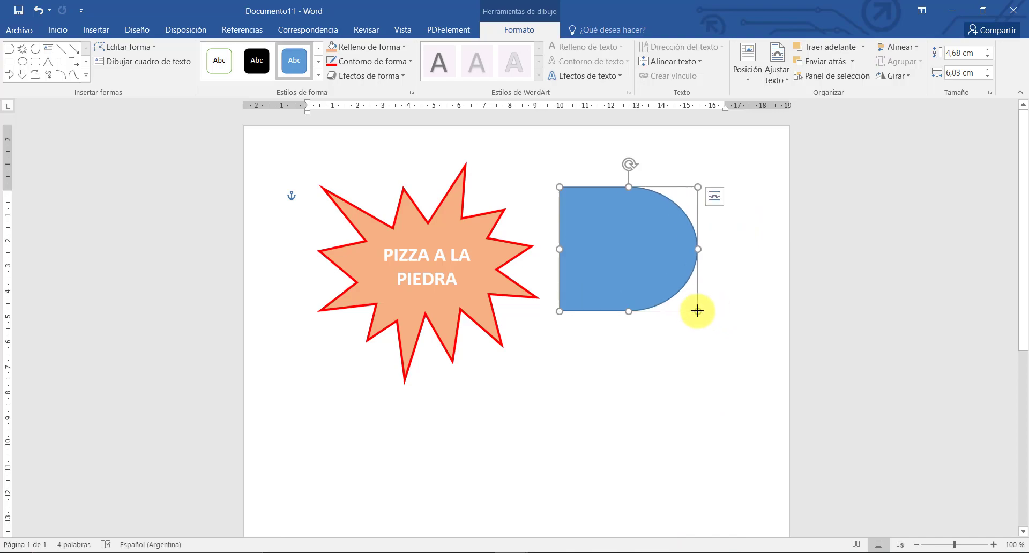
Step: Go back to the pepperoni image results in Chrome and save the previewed Maru Botana TV picture to Escritorio as pizza-pepe.jpg
{"action": "left_click", "coordinate": [498, 547]}
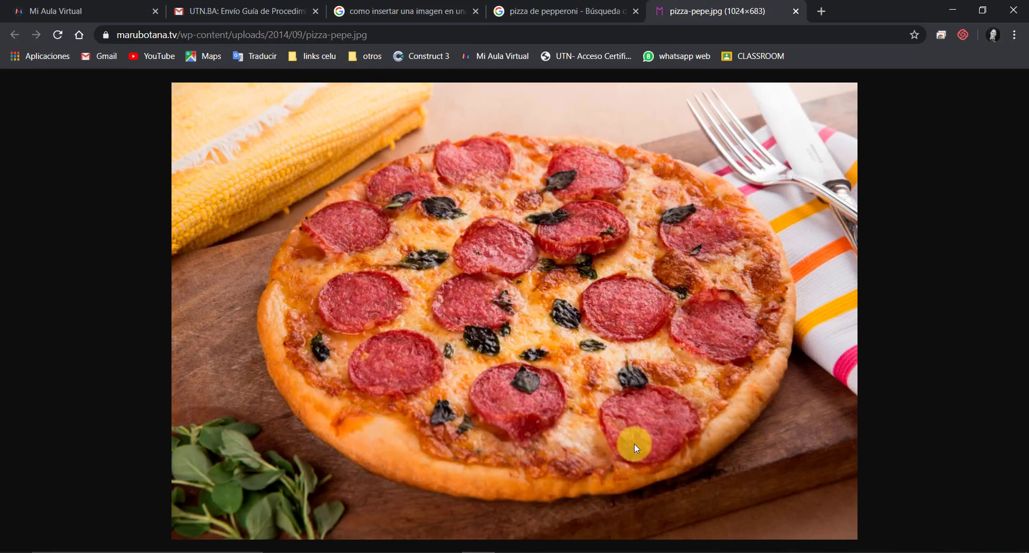
{"action": "left_click", "coordinate": [589, 10]}
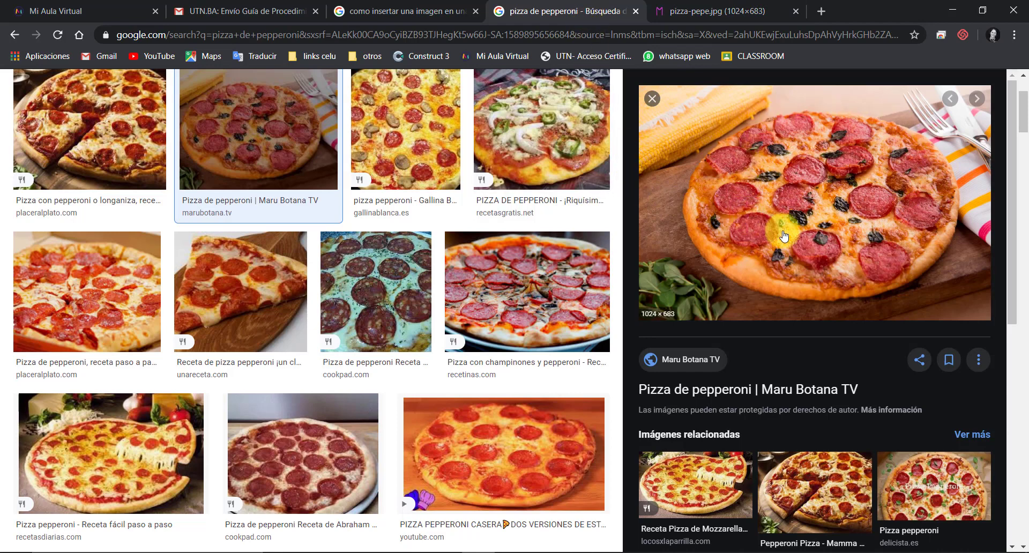
{"action": "right_click", "coordinate": [813, 175]}
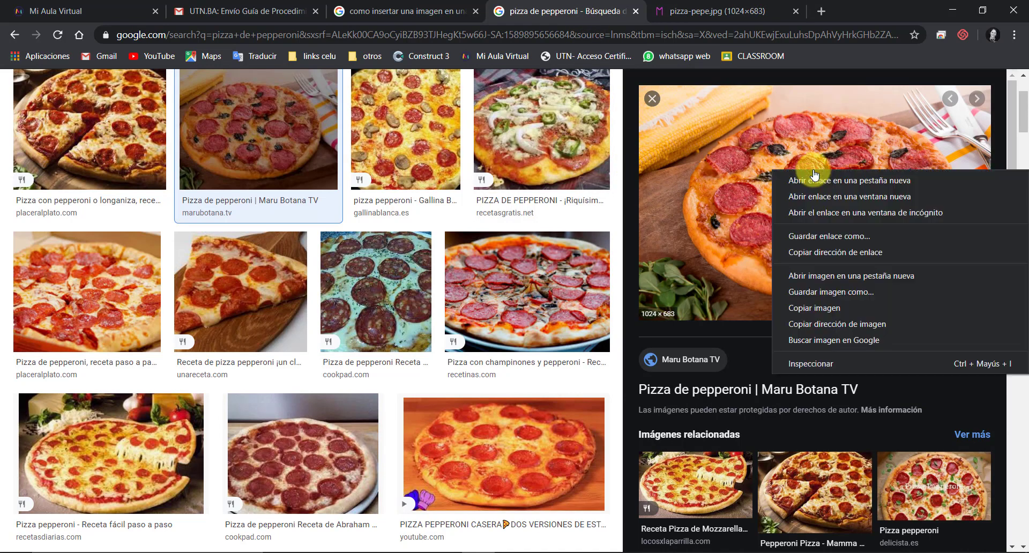
{"action": "left_click", "coordinate": [905, 292]}
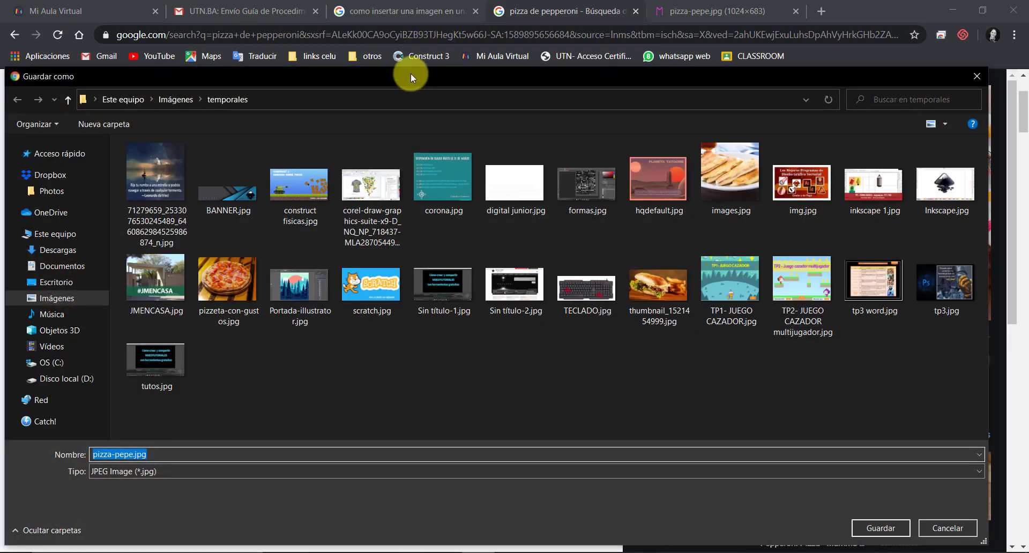
{"action": "left_click_drag", "start_coordinate": [411, 73], "coordinate": [401, 18]}
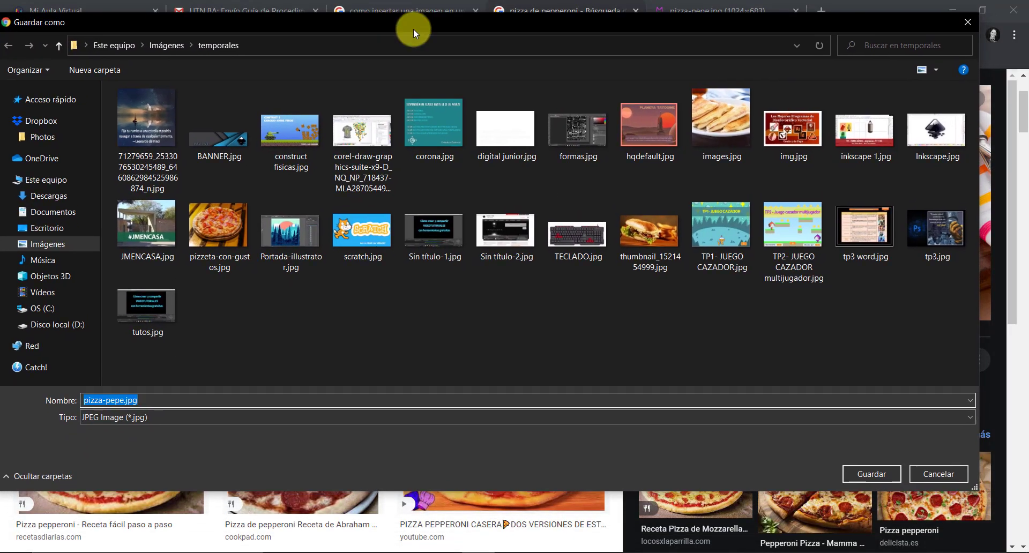
{"action": "left_click", "coordinate": [21, 230]}
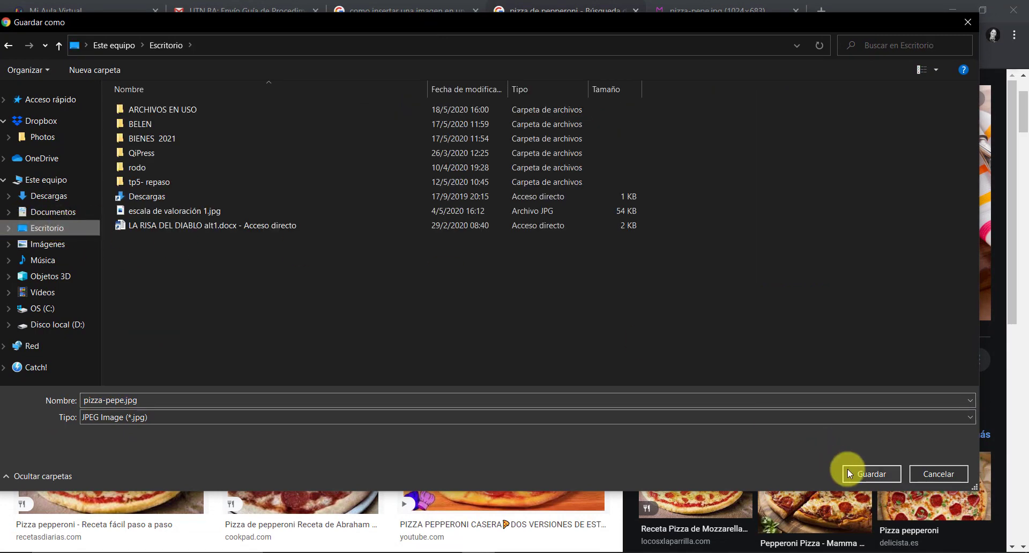
{"action": "left_click", "coordinate": [861, 475]}
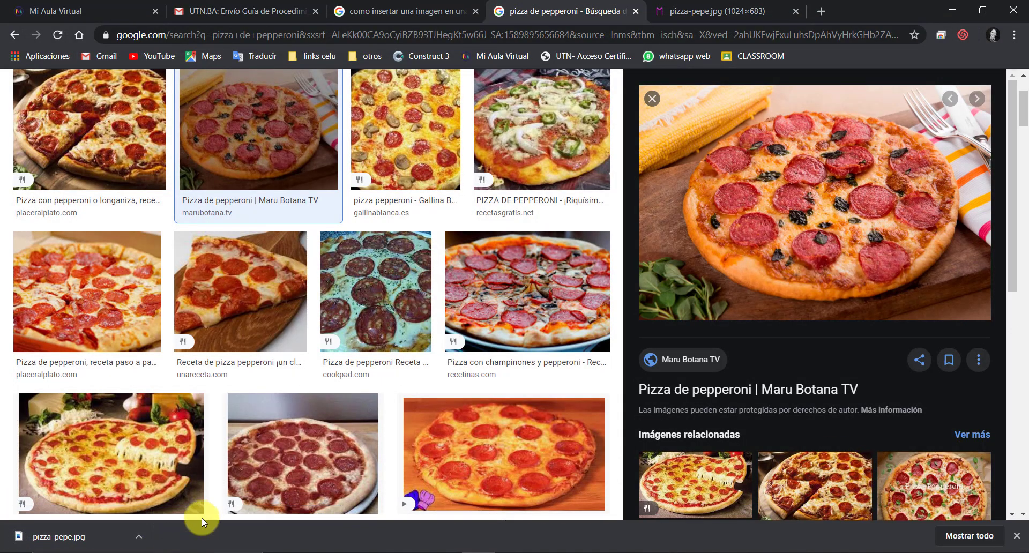
Step: Return to Documento11 in Word and fill the D-shaped shape with the picture pizza-pepe.jpg from Escritorio
{"action": "left_click", "coordinate": [951, 12]}
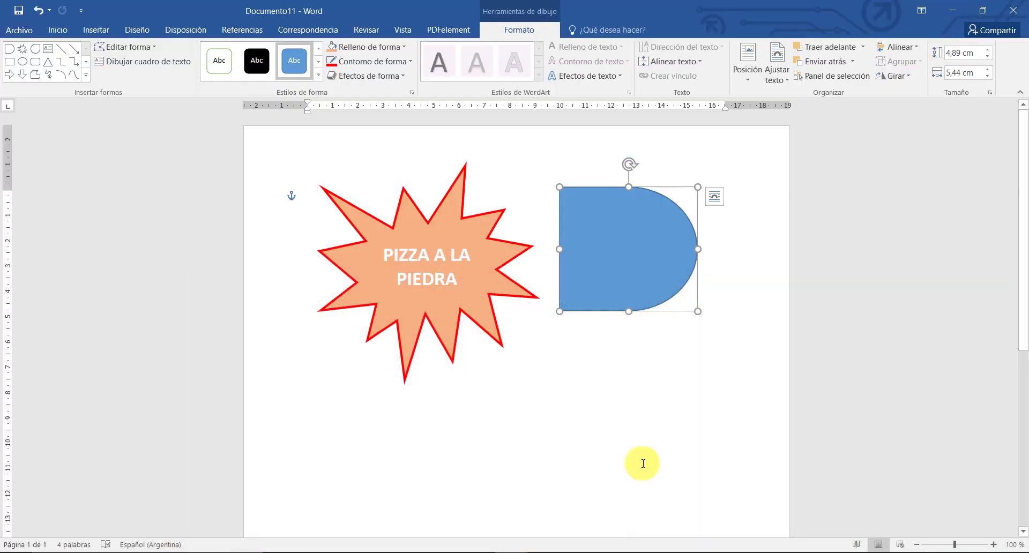
{"action": "left_click", "coordinate": [531, 417]}
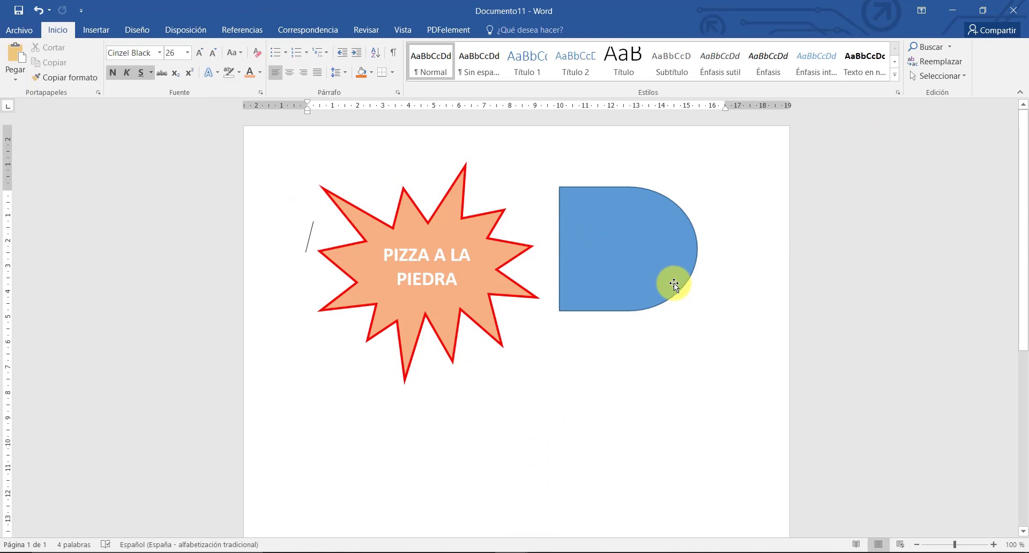
{"action": "left_click", "coordinate": [642, 244]}
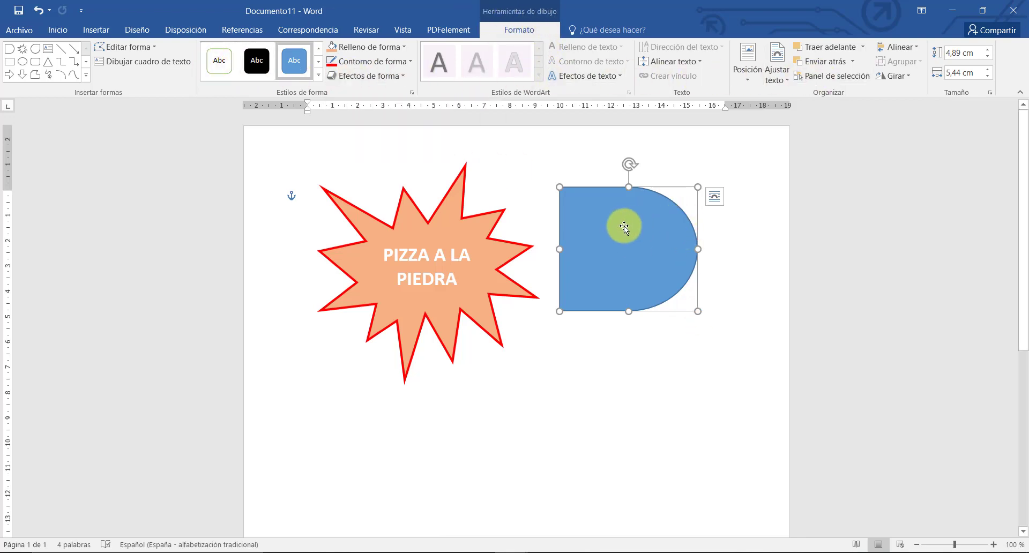
{"action": "left_click", "coordinate": [406, 47]}
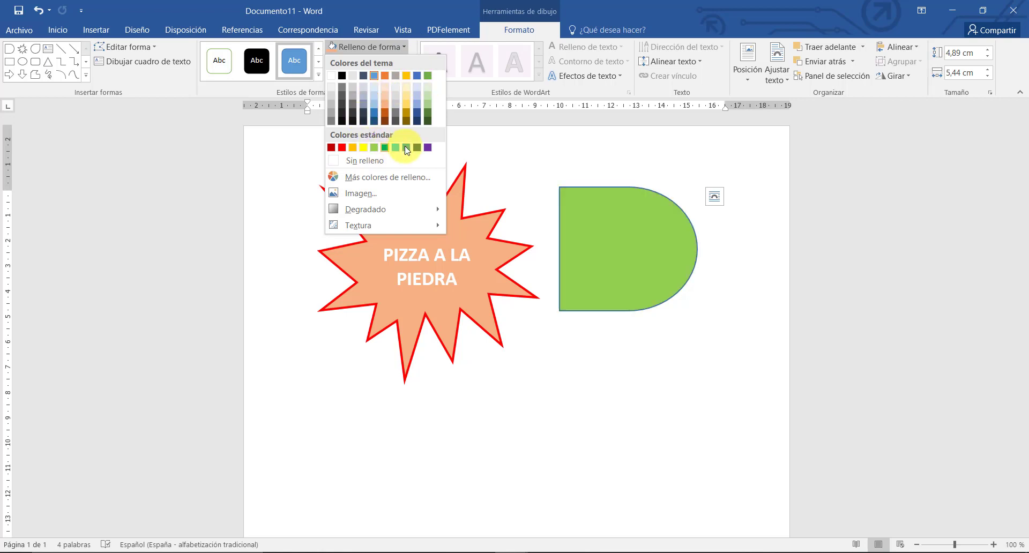
{"action": "left_click", "coordinate": [394, 192]}
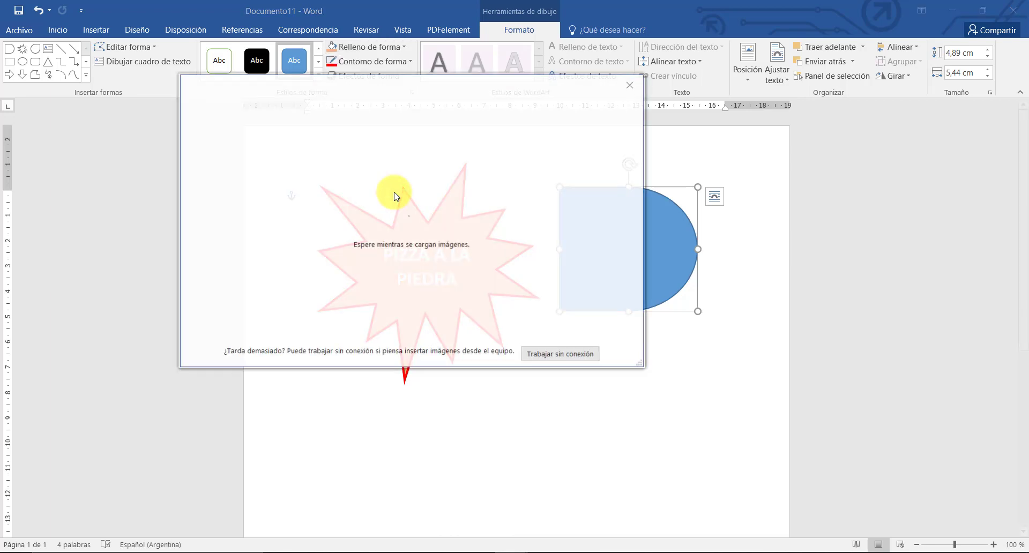
{"action": "left_click_drag", "start_coordinate": [454, 91], "coordinate": [545, 143]}
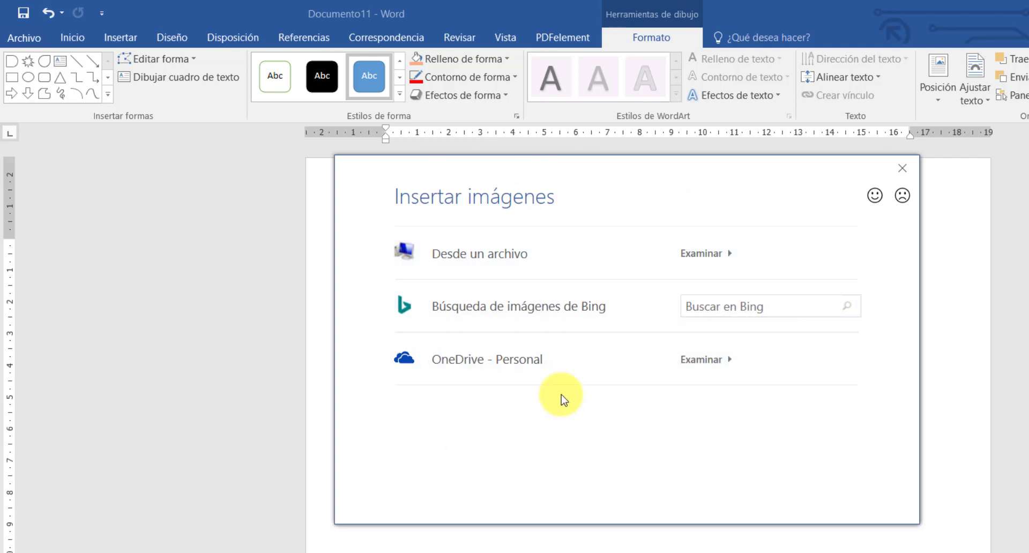
{"action": "left_click", "coordinate": [518, 256]}
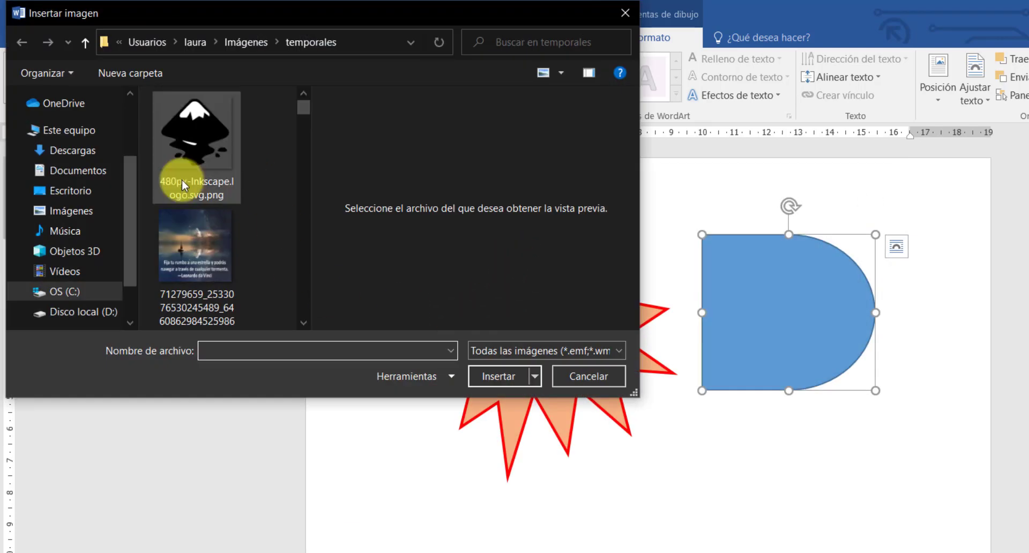
{"action": "left_click", "coordinate": [80, 193]}
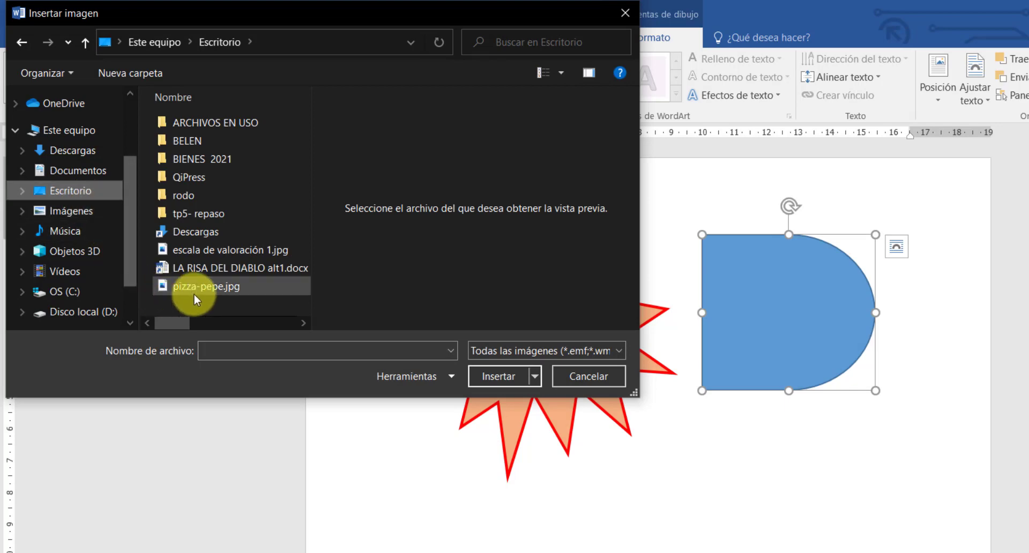
{"action": "left_click", "coordinate": [182, 285]}
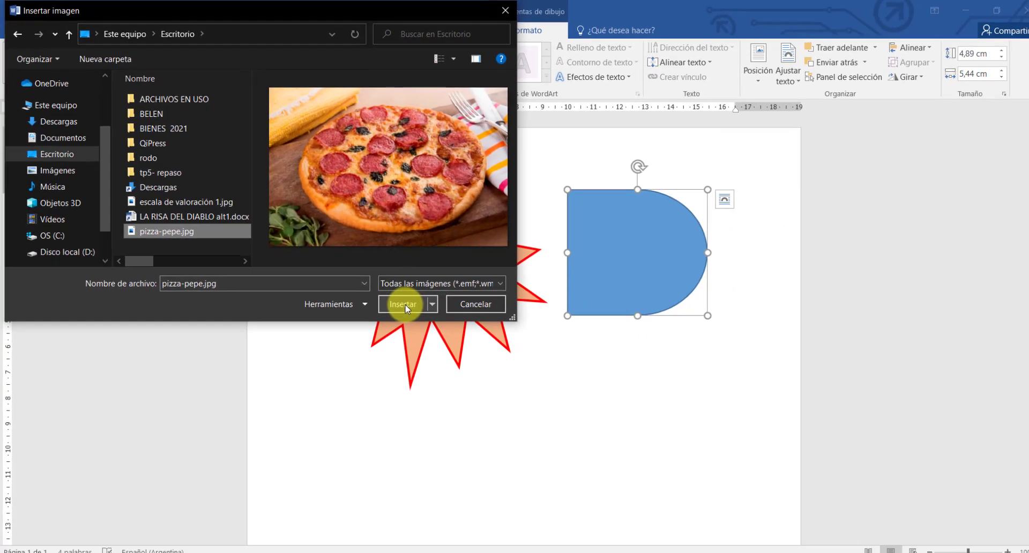
{"action": "left_click", "coordinate": [494, 377]}
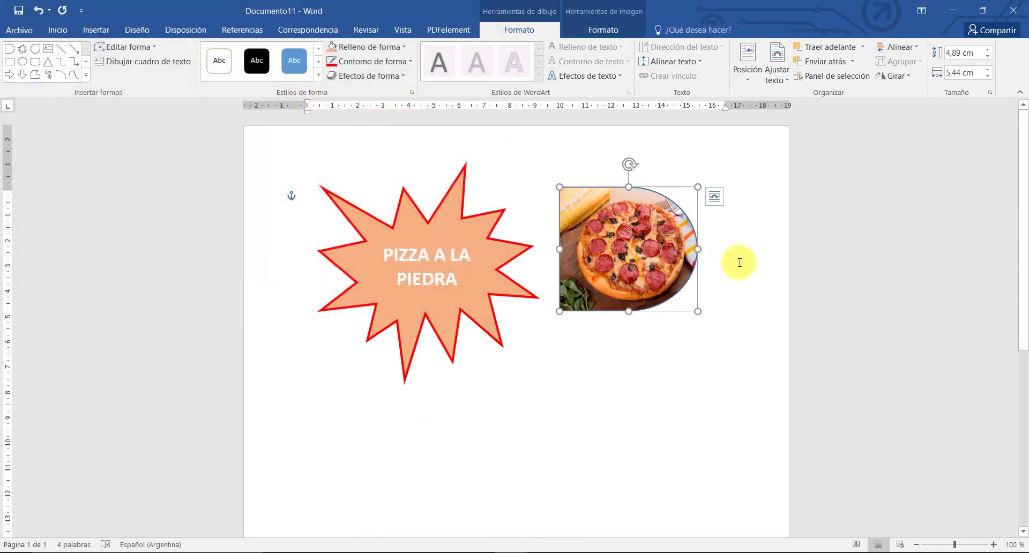
Step: Give the pizza-filled D-shaped shape a standard red outline with a thicker line weight, and deselect it
{"action": "left_click", "coordinate": [737, 260]}
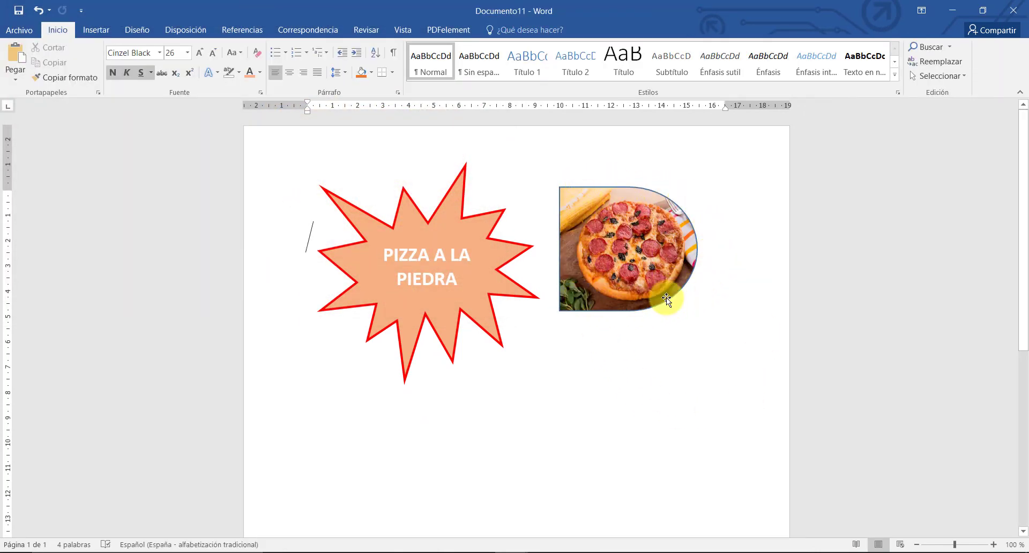
{"action": "left_click", "coordinate": [619, 248]}
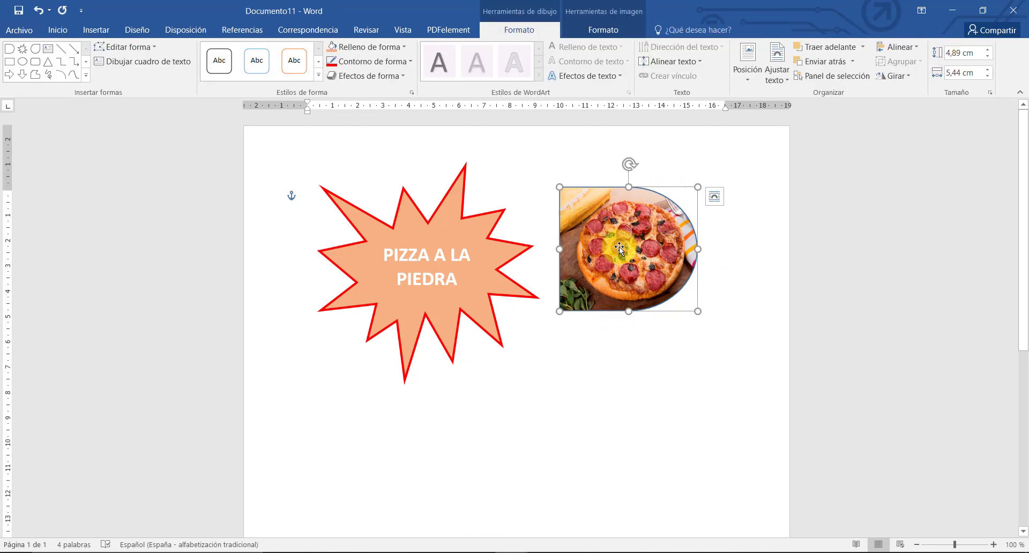
{"action": "left_click", "coordinate": [400, 50]}
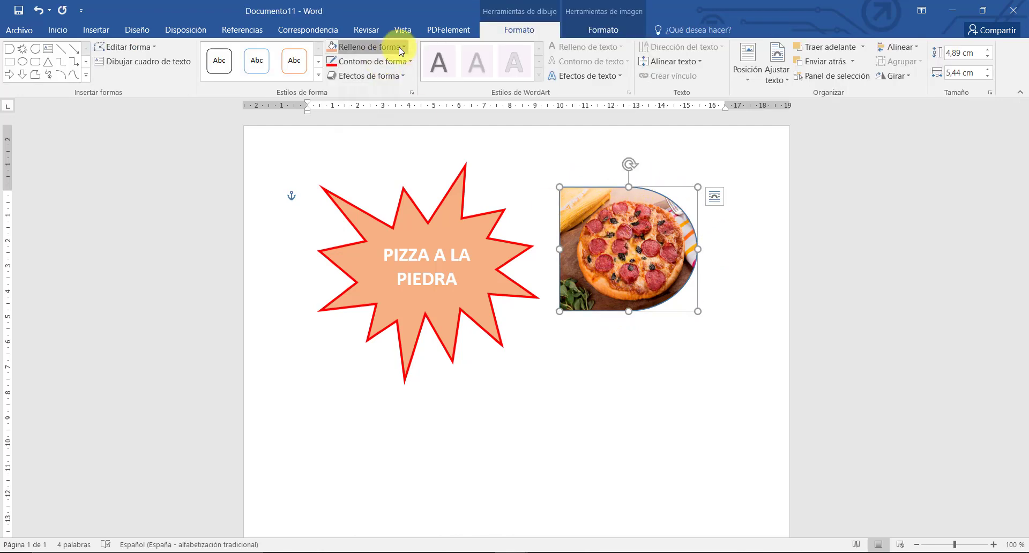
{"action": "left_click", "coordinate": [369, 61]}
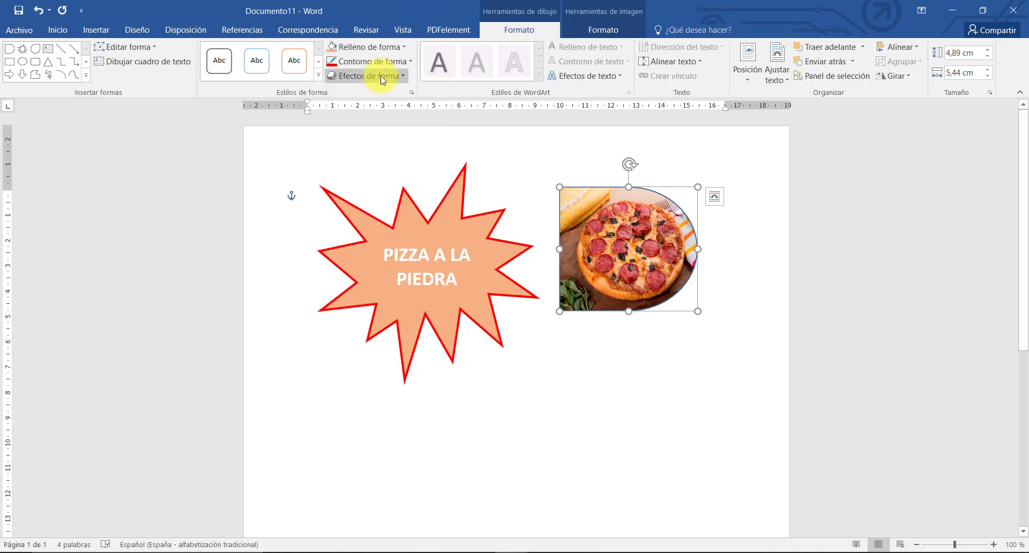
{"action": "left_click", "coordinate": [372, 62]}
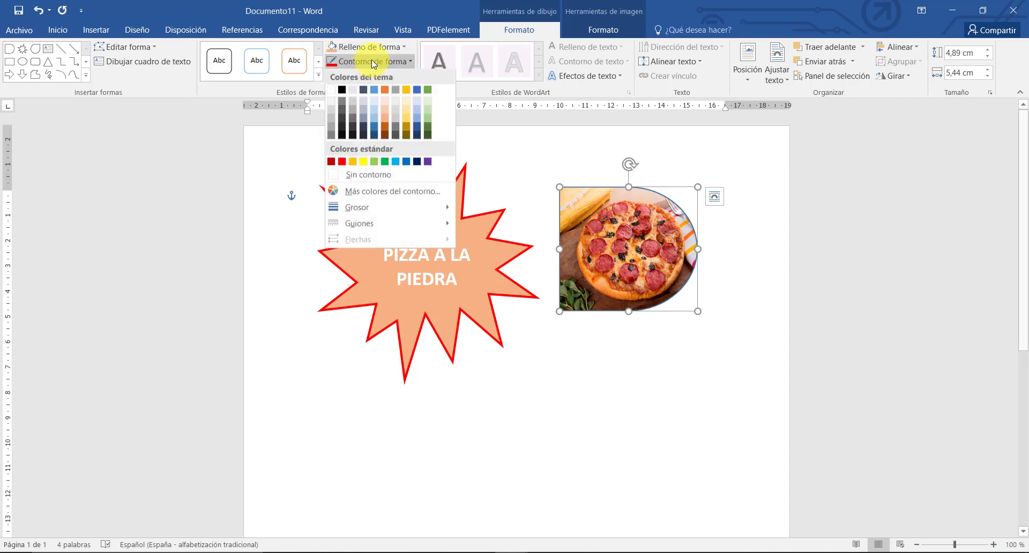
{"action": "left_click", "coordinate": [339, 163]}
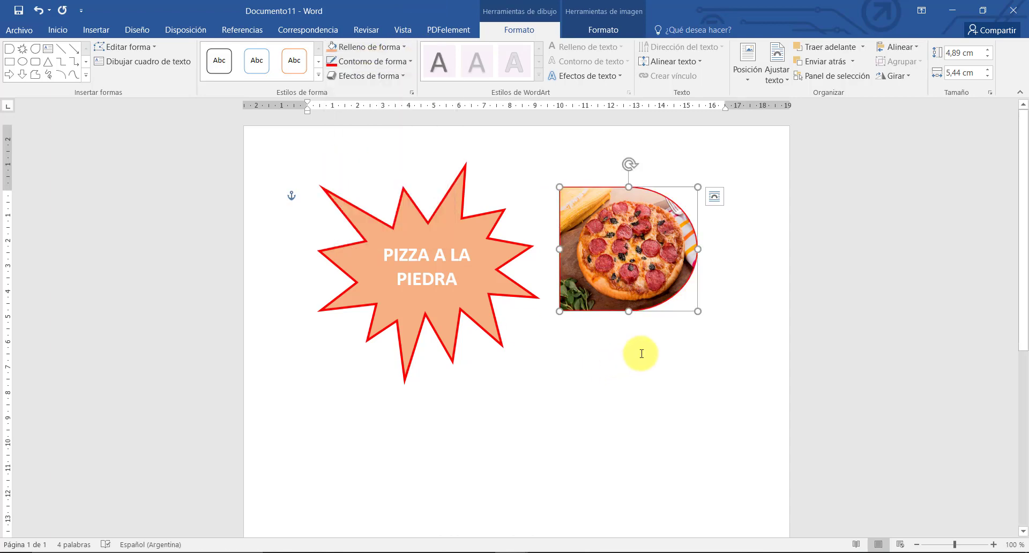
{"action": "left_click", "coordinate": [413, 65]}
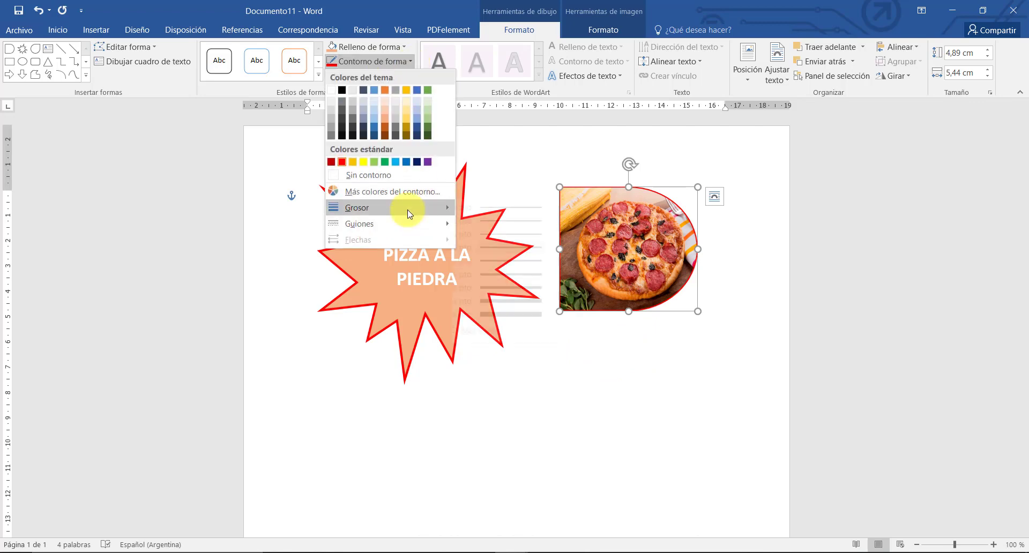
{"action": "mouse_move", "coordinate": [421, 210]}
{"action": "left_click", "coordinate": [506, 297]}
{"action": "left_click", "coordinate": [620, 326]}
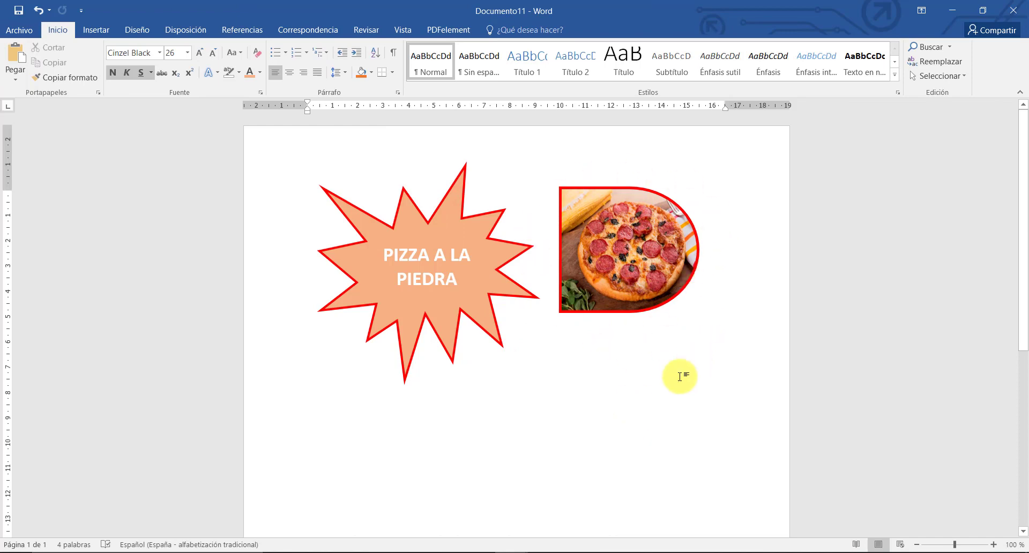
Step: Insert an inverted triangle flowchart shape about 4,76 cm high and 5,57 cm wide and move it below the pizza-filled shape
{"action": "scroll", "coordinate": [620, 388], "scroll_direction": "down", "scroll_amount": 5}
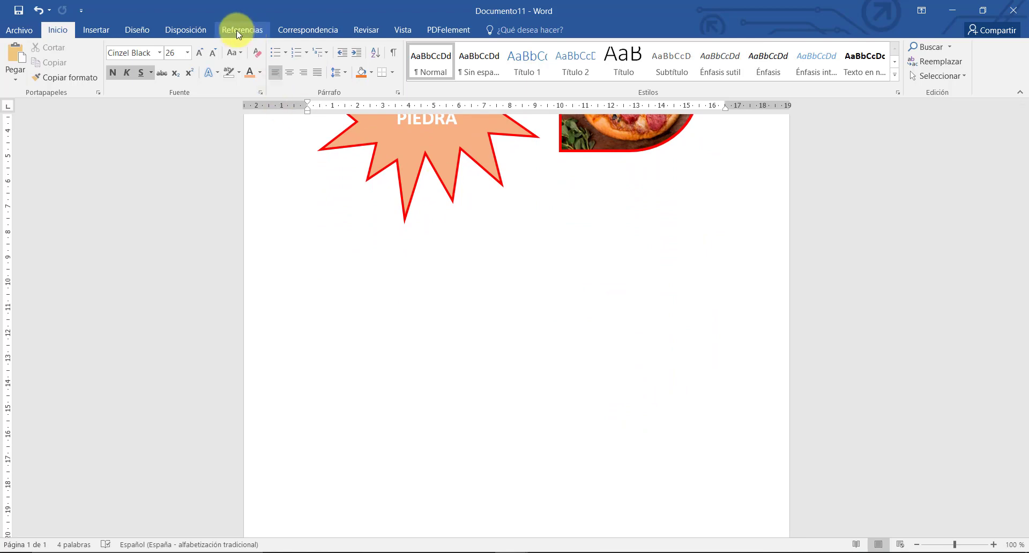
{"action": "left_click", "coordinate": [97, 28]}
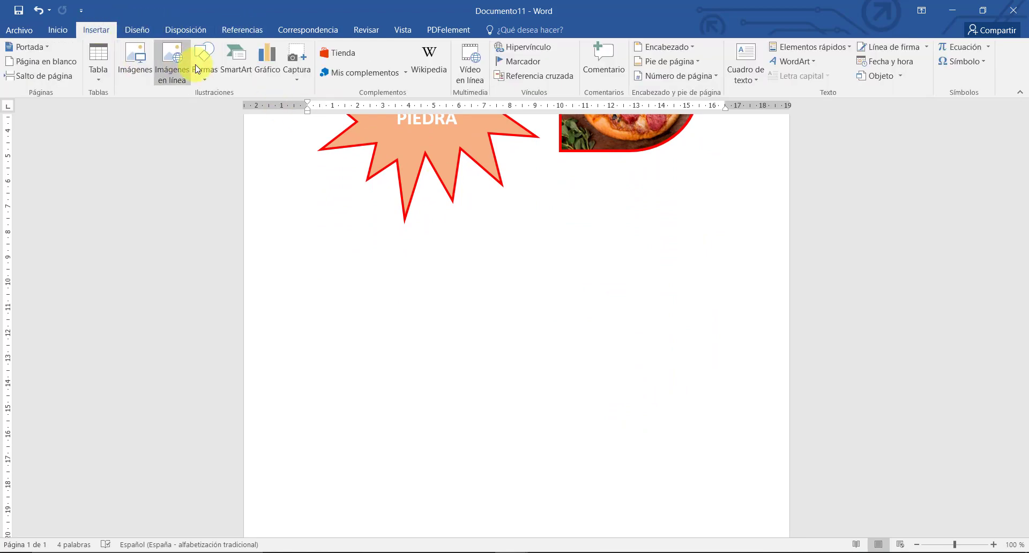
{"action": "left_click", "coordinate": [212, 73]}
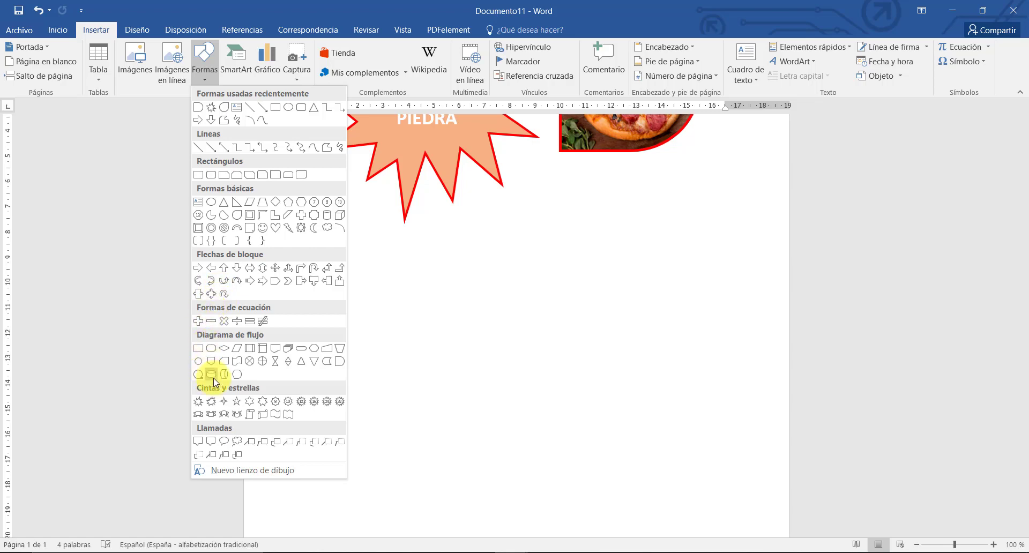
{"action": "left_click", "coordinate": [314, 361]}
{"action": "left_click_drag", "start_coordinate": [327, 236], "coordinate": [469, 357]}
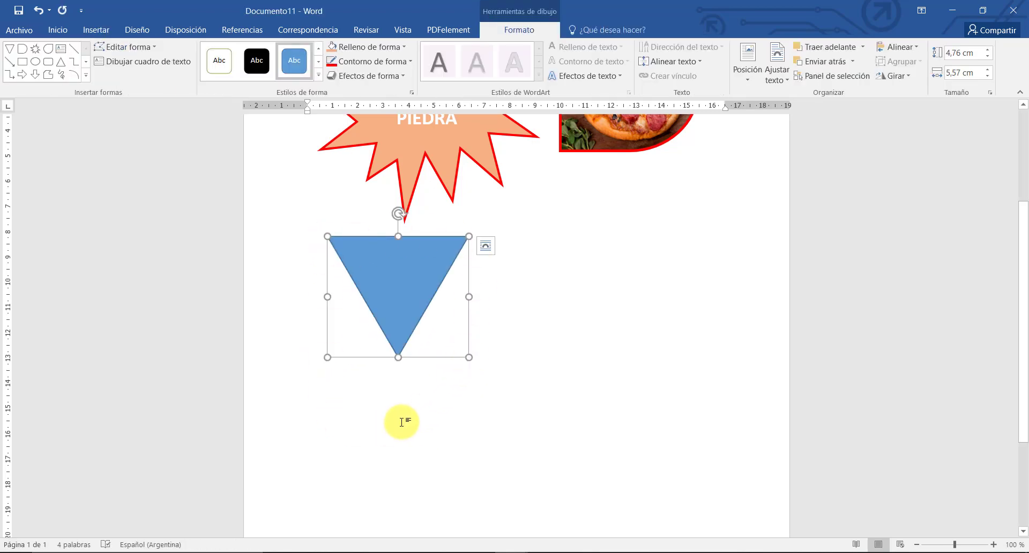
{"action": "left_click_drag", "start_coordinate": [425, 243], "coordinate": [681, 235]}
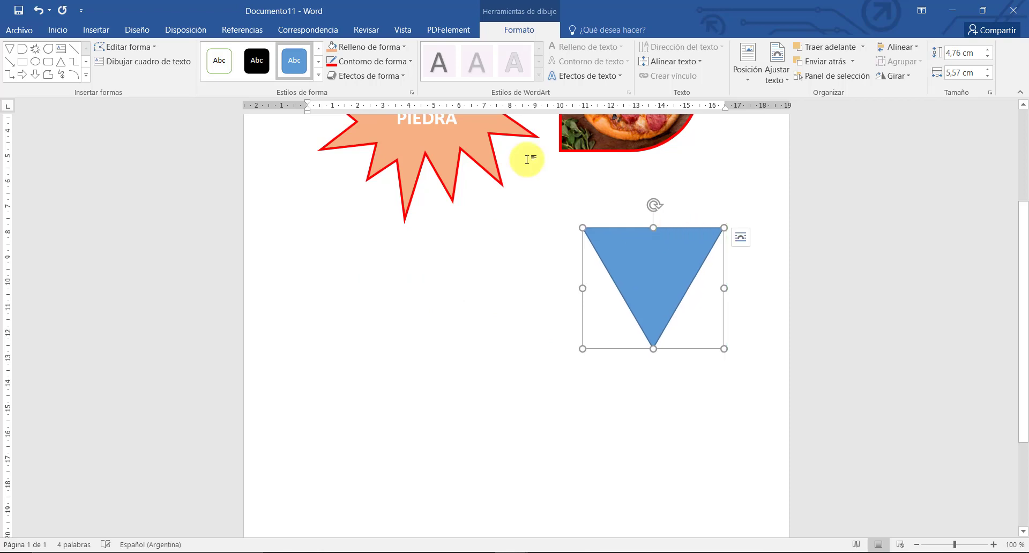
Step: Give the inverted triangle a gradient fill using the light gold radial preset
{"action": "left_click", "coordinate": [401, 48]}
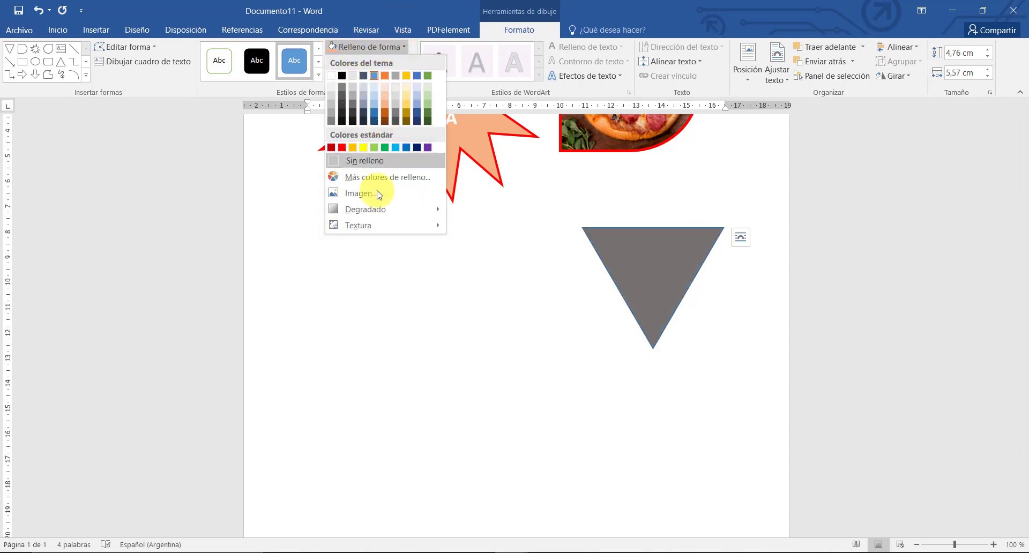
{"action": "mouse_move", "coordinate": [375, 216]}
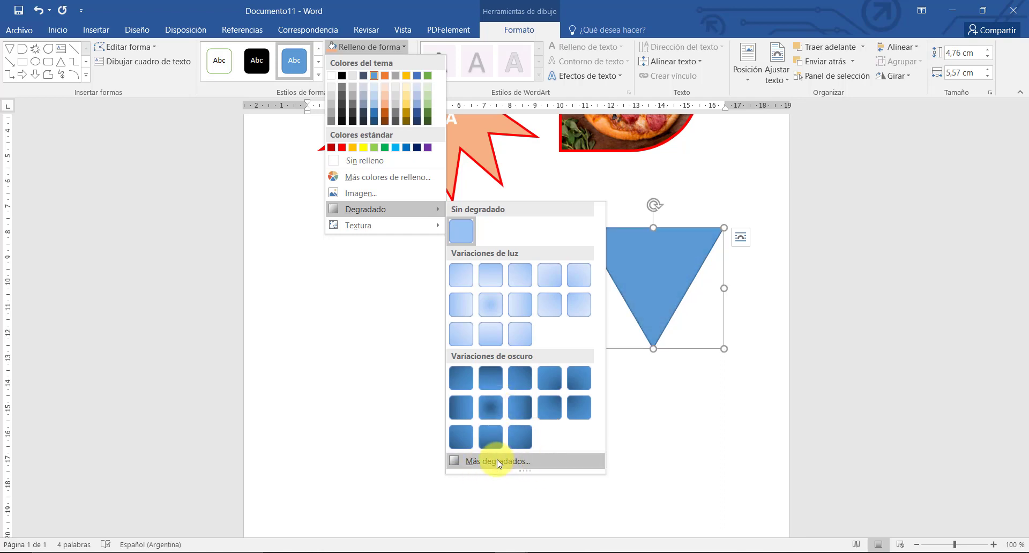
{"action": "left_click", "coordinate": [564, 461]}
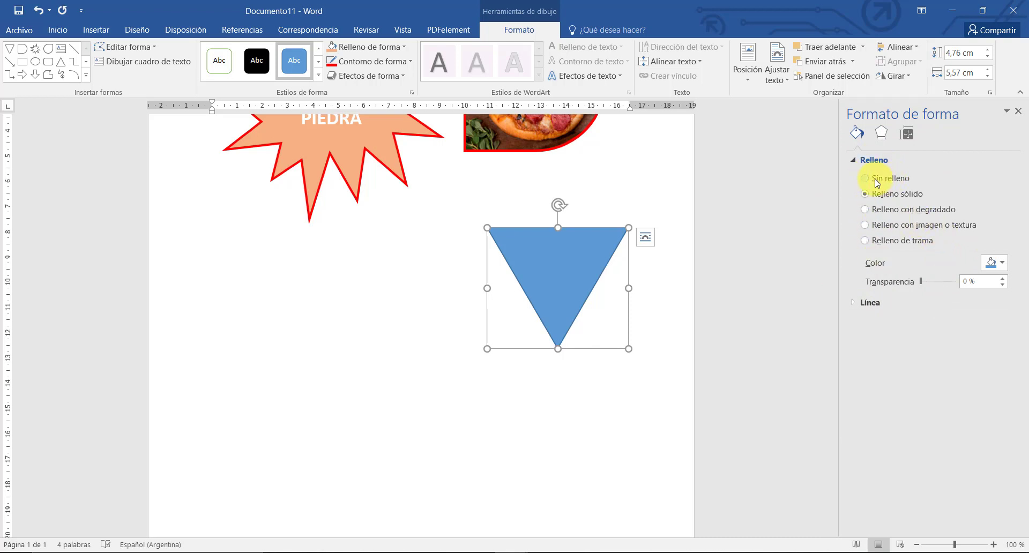
{"action": "left_click", "coordinate": [996, 263]}
{"action": "left_click", "coordinate": [1004, 204]}
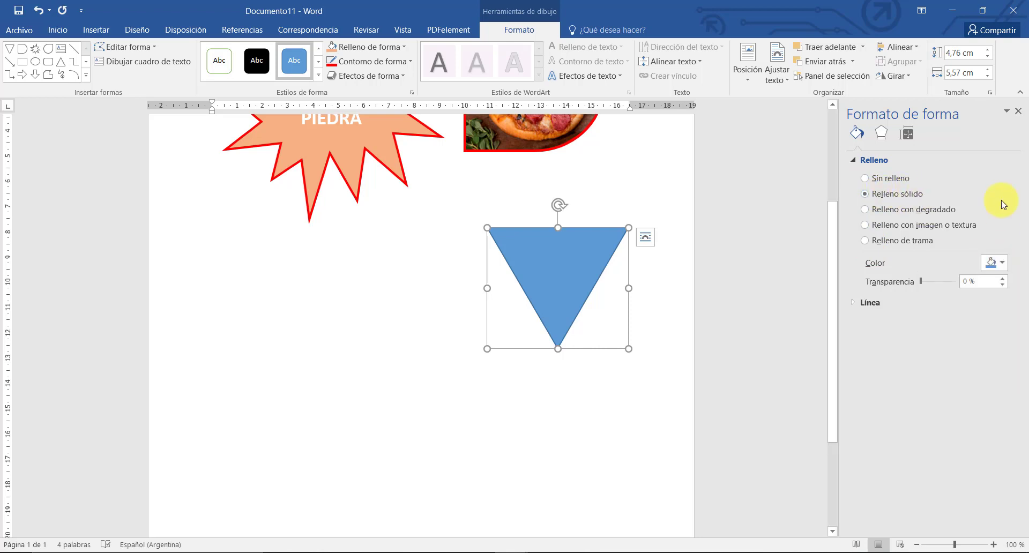
{"action": "left_click", "coordinate": [868, 209]}
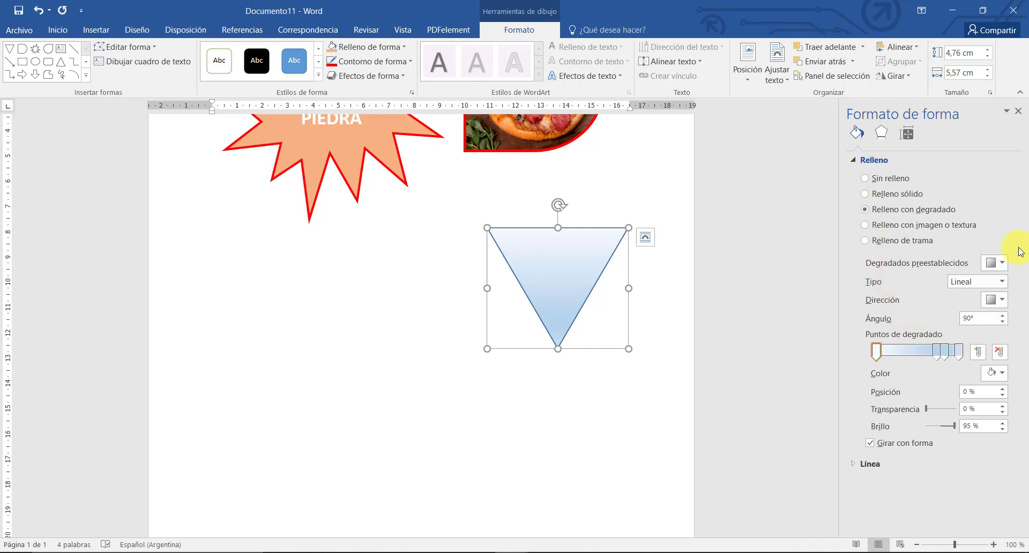
{"action": "left_click", "coordinate": [1001, 263]}
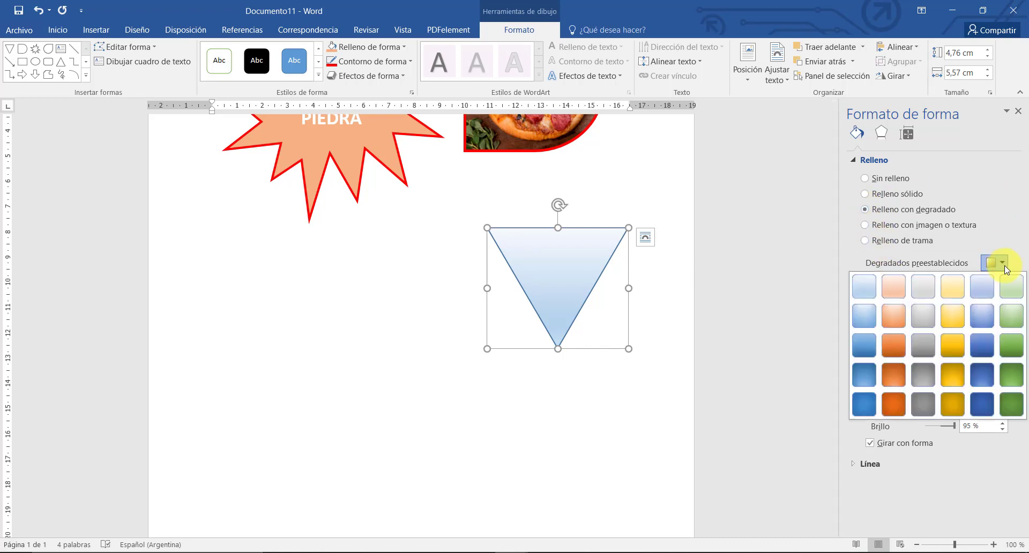
{"action": "left_click", "coordinate": [948, 321]}
Step: Set the triangle's first gradient stop to theme orange, move the middle stop to 53 %, and close the shape formatting options
{"action": "left_click", "coordinate": [1004, 373]}
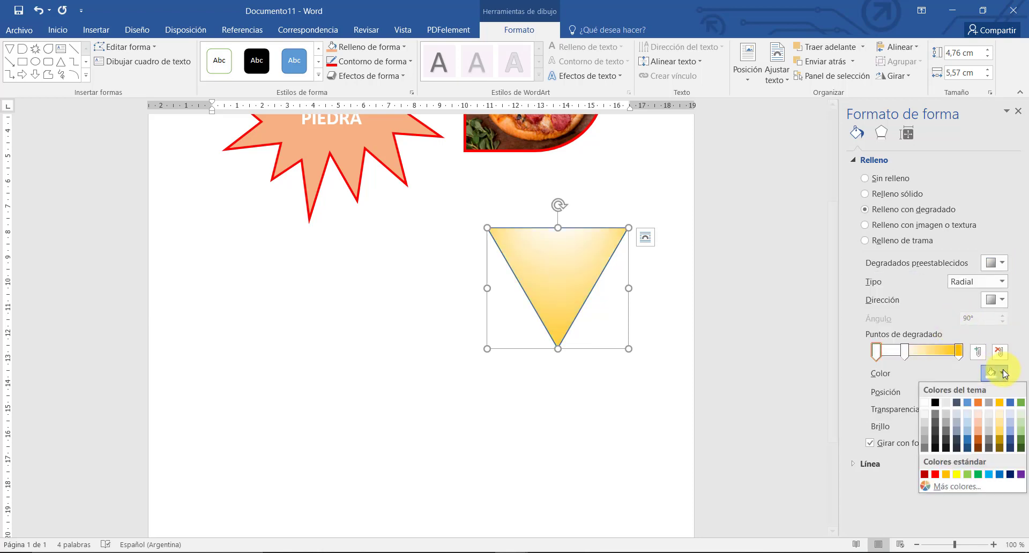
{"action": "left_click", "coordinate": [979, 401]}
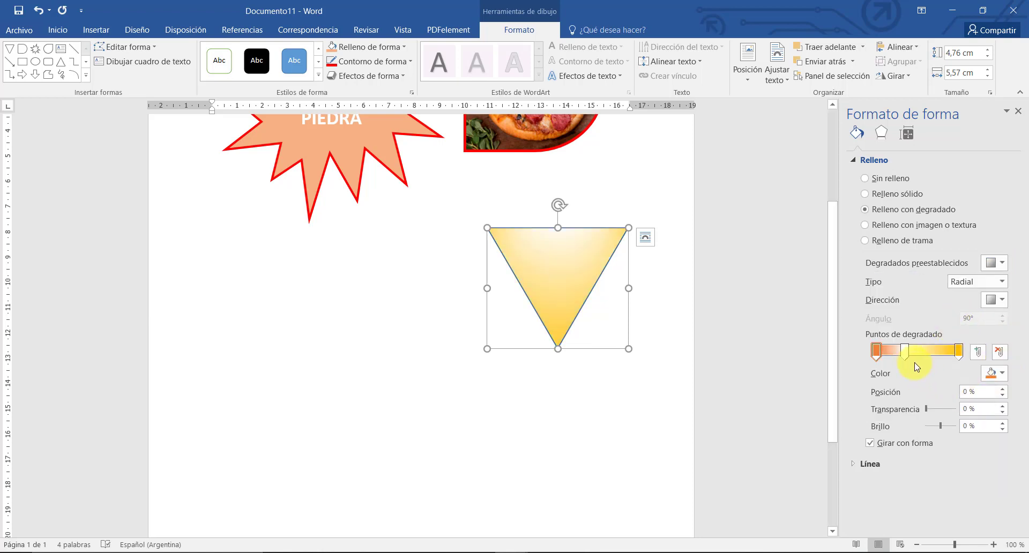
{"action": "mouse_move", "coordinate": [920, 351]}
{"action": "left_mouse_down"}
{"action": "mouse_move", "coordinate": [934, 350]}
{"action": "mouse_move", "coordinate": [926, 349]}
{"action": "left_mouse_up"}
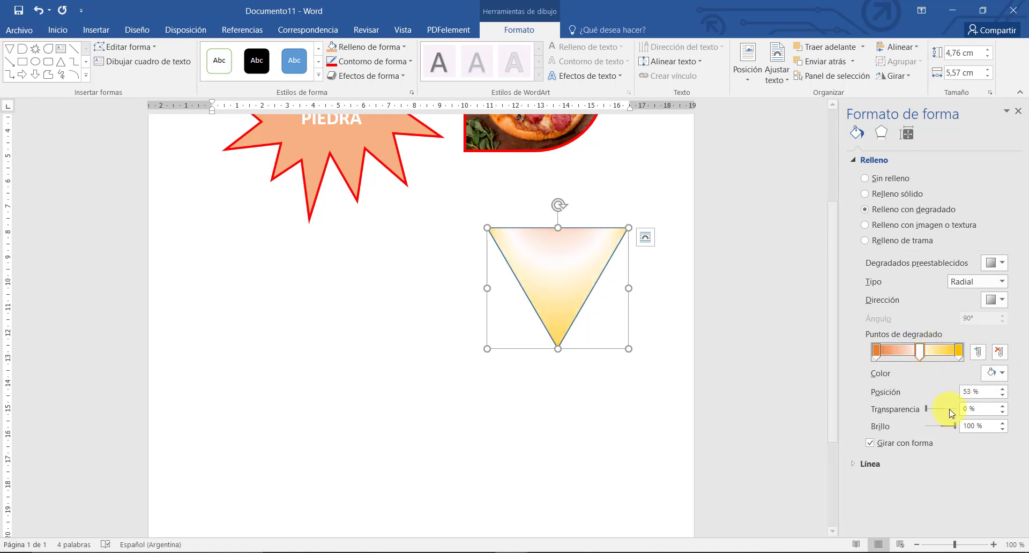
{"action": "left_click", "coordinate": [1017, 111]}
Step: Switch to modelo.docx in Word and examine the model menu from its title down to the price table
{"action": "scroll", "coordinate": [791, 165], "scroll_direction": "up", "scroll_amount": 4}
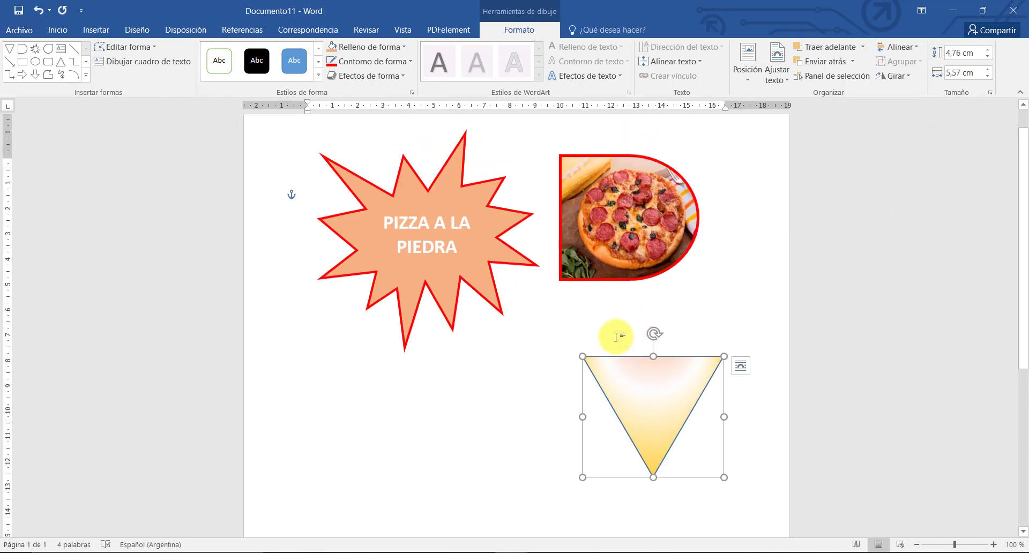
{"action": "mouse_move", "coordinate": [518, 547]}
{"action": "left_click", "coordinate": [421, 524]}
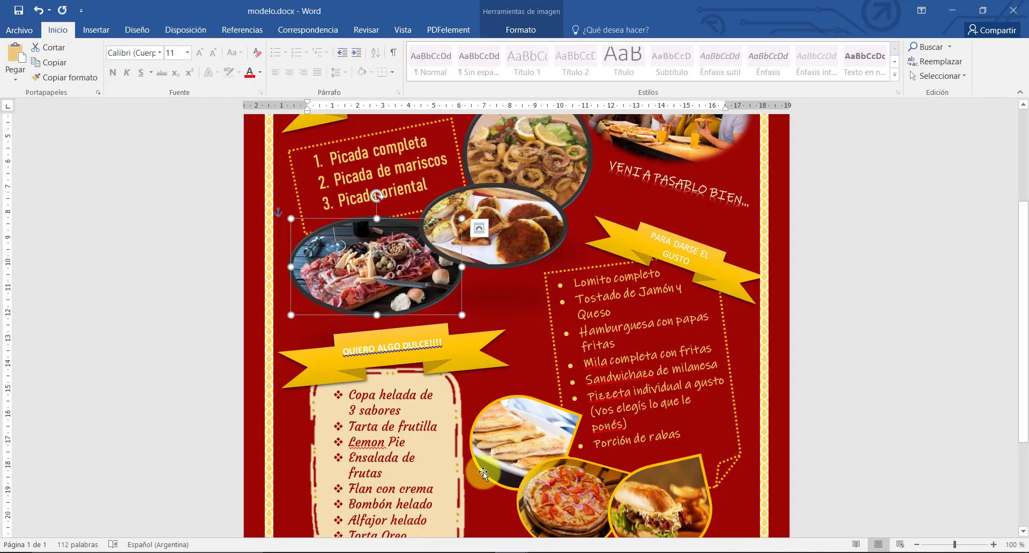
{"action": "scroll", "coordinate": [551, 351], "scroll_direction": "up", "scroll_amount": 3}
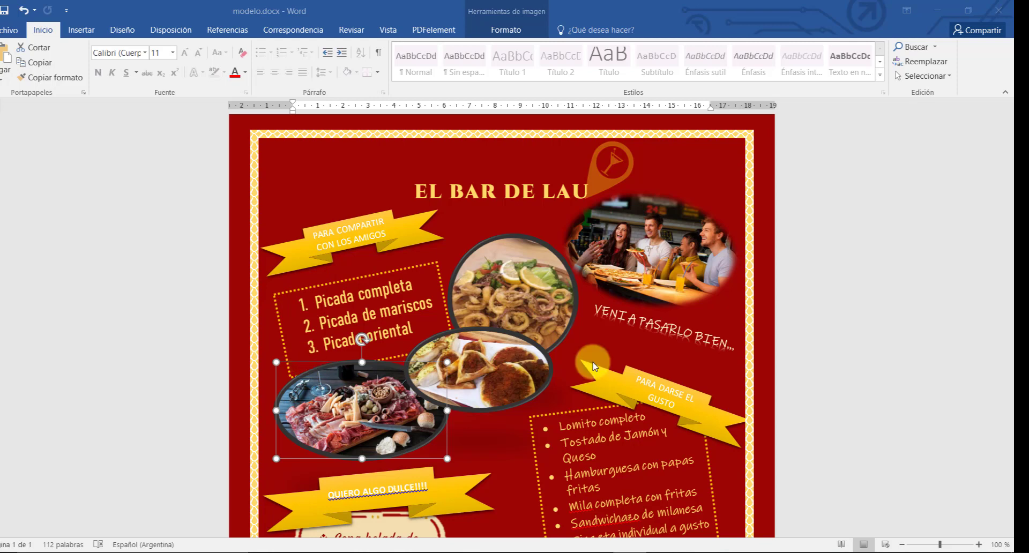
{"action": "scroll", "coordinate": [592, 361], "scroll_direction": "down", "scroll_amount": 3}
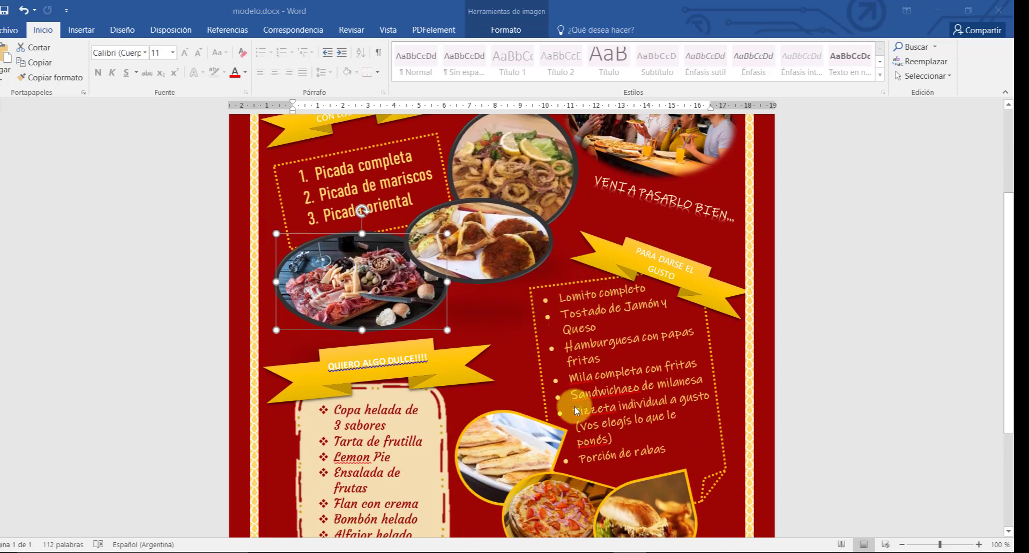
{"action": "scroll", "coordinate": [575, 413], "scroll_direction": "down", "scroll_amount": 3}
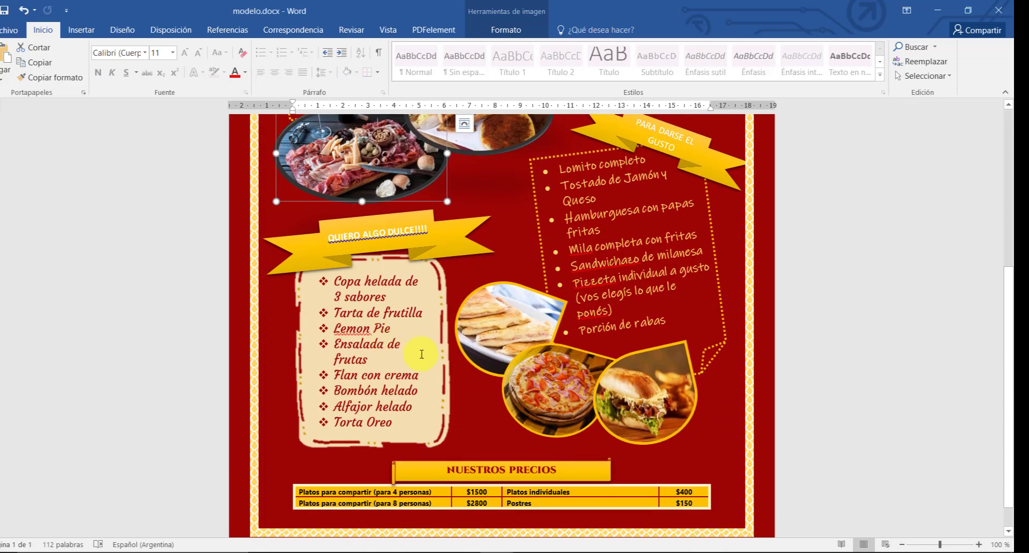
Step: Nudge the cream picture behind the dessert list slightly left and readjust the list's text box over it
{"action": "left_click", "coordinate": [441, 392]}
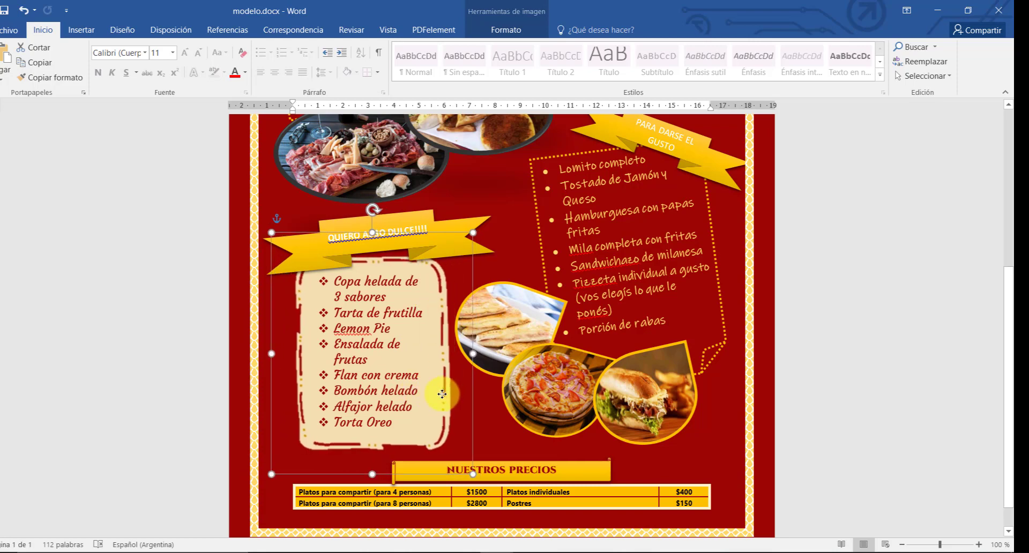
{"action": "left_click_drag", "start_coordinate": [440, 388], "coordinate": [439, 390]}
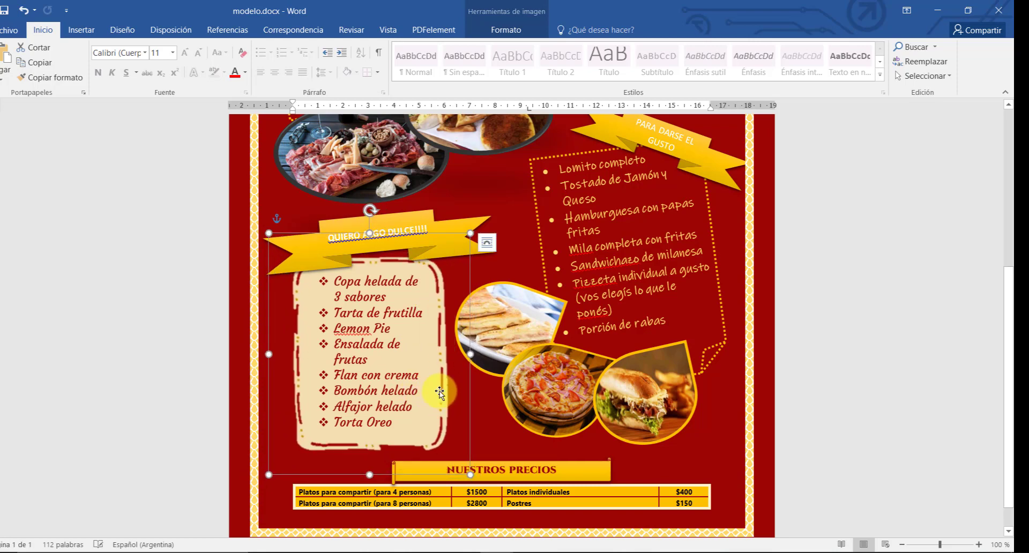
{"action": "left_click", "coordinate": [363, 352]}
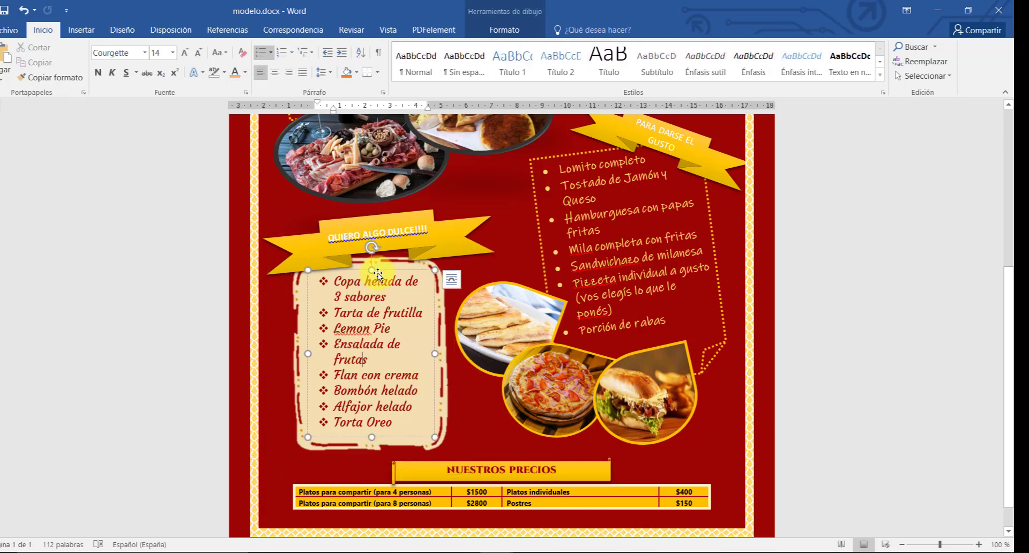
{"action": "mouse_move", "coordinate": [378, 275]}
{"action": "left_mouse_down"}
{"action": "mouse_move", "coordinate": [413, 290]}
{"action": "mouse_move", "coordinate": [392, 287]}
{"action": "mouse_move", "coordinate": [400, 269]}
{"action": "mouse_move", "coordinate": [371, 274]}
{"action": "left_mouse_up"}
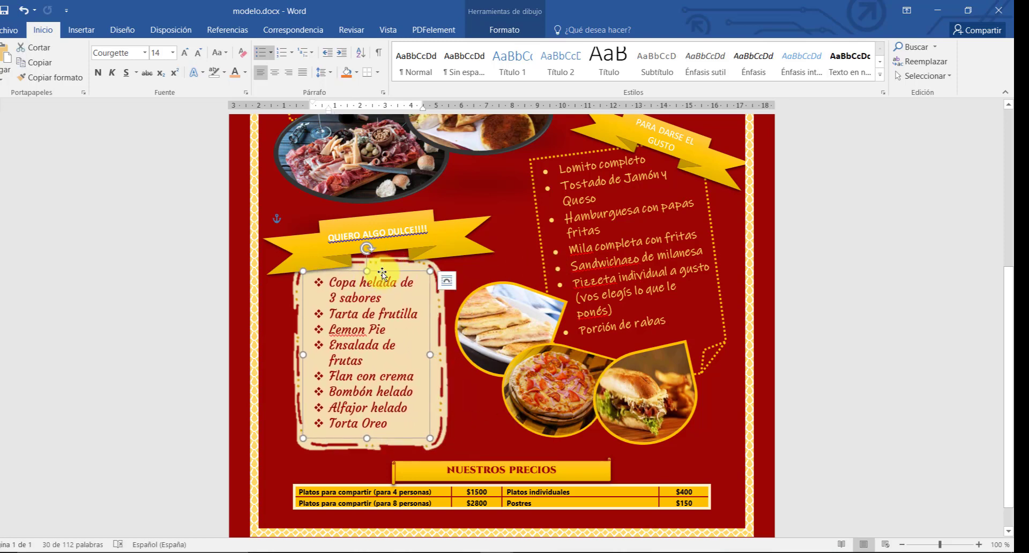
{"action": "left_click_drag", "start_coordinate": [384, 271], "coordinate": [389, 271]}
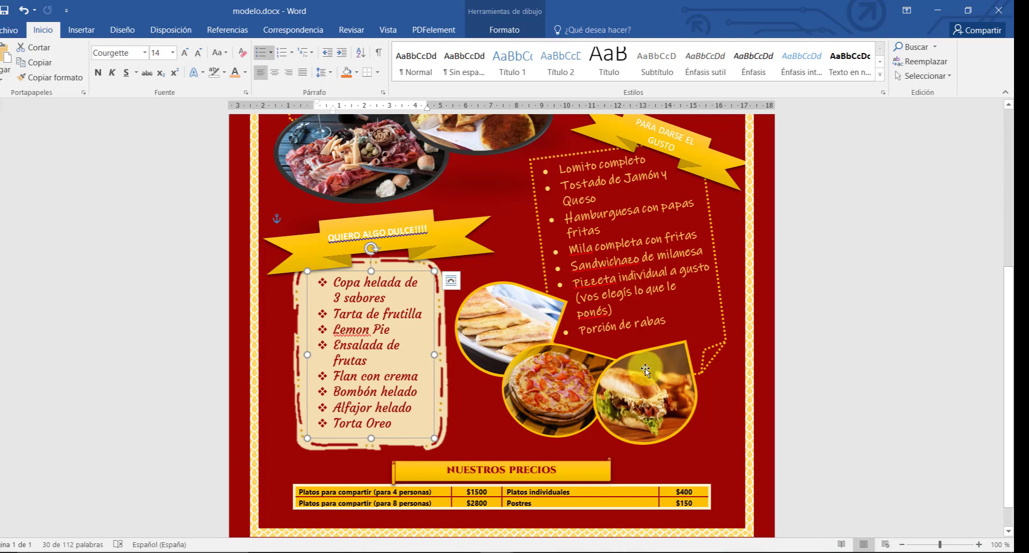
Step: Shift the picture of the friends beside the bar title slightly right and down
{"action": "scroll", "coordinate": [648, 363], "scroll_direction": "up", "scroll_amount": 5}
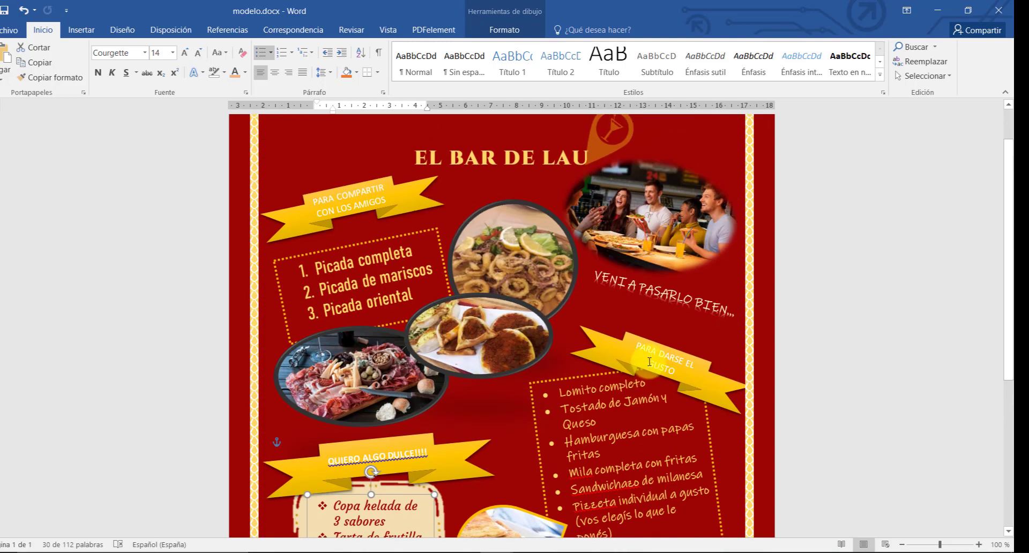
{"action": "left_click", "coordinate": [689, 225]}
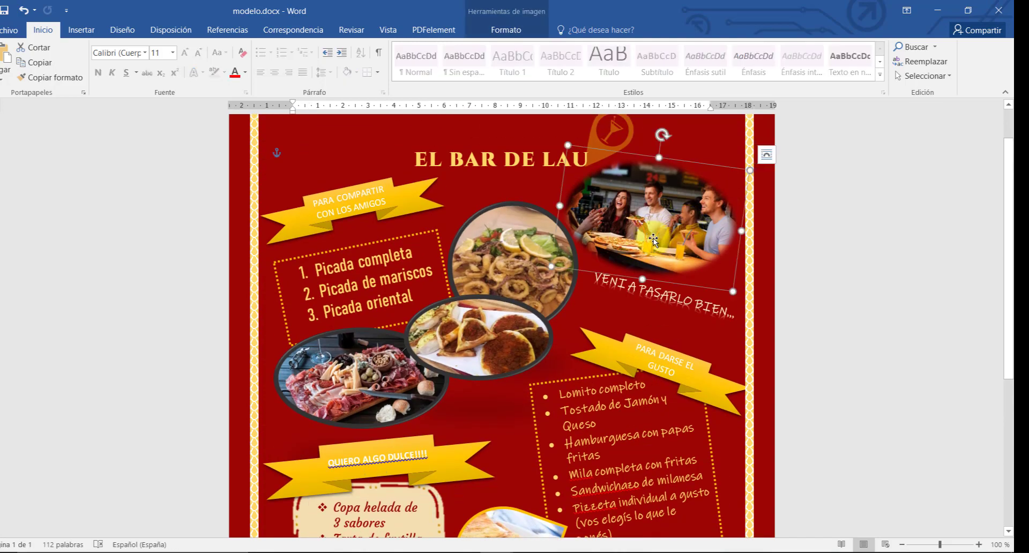
{"action": "left_click_drag", "start_coordinate": [653, 231], "coordinate": [670, 208]}
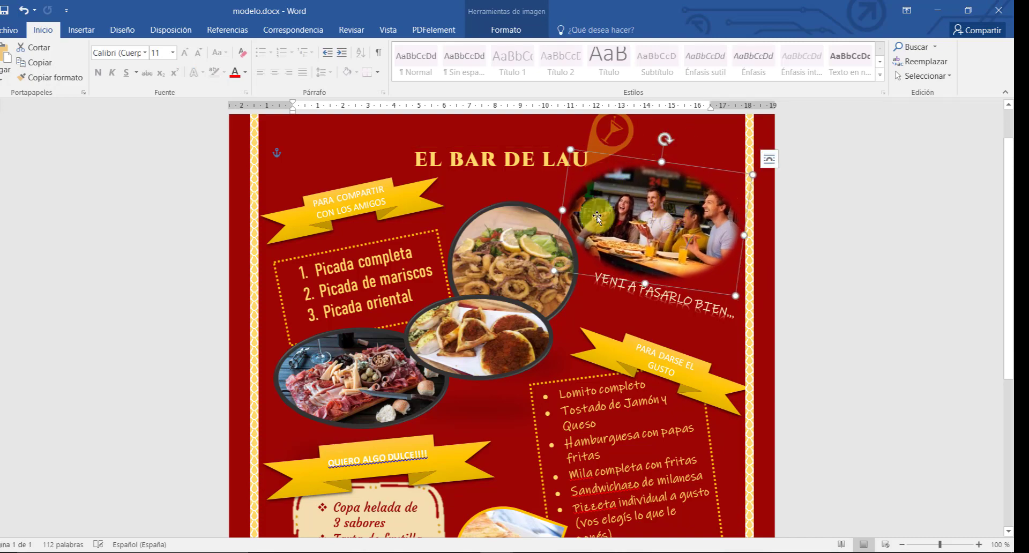
Step: Select the whole price table and its Platos individuales column, and clear the selection
{"action": "scroll", "coordinate": [636, 322], "scroll_direction": "down", "scroll_amount": 5}
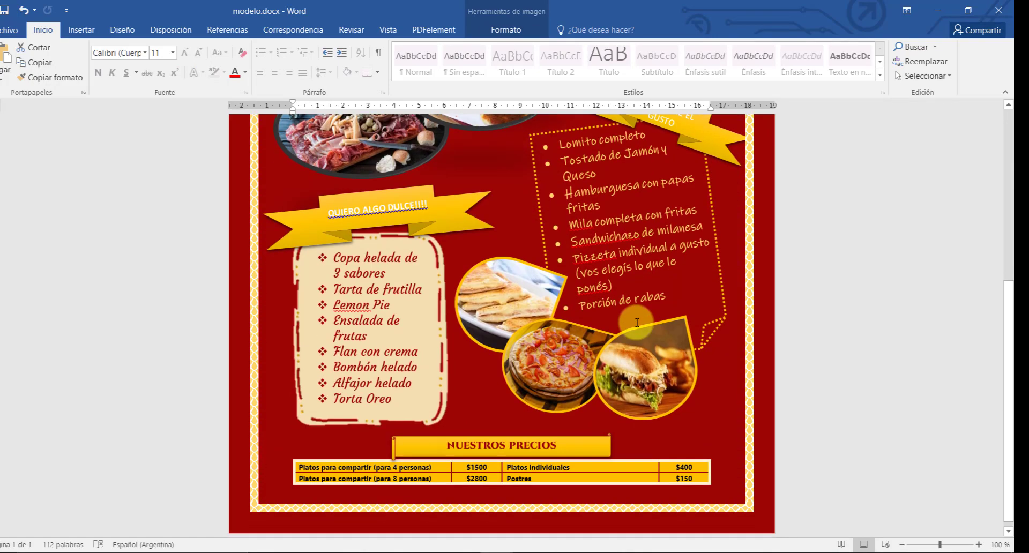
{"action": "left_click", "coordinate": [629, 454]}
{"action": "left_click", "coordinate": [628, 448]}
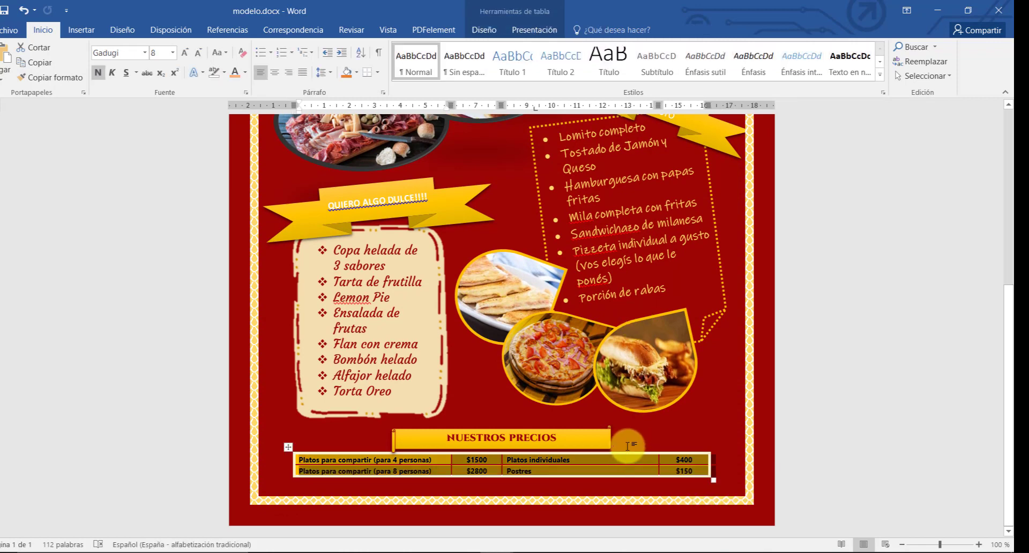
{"action": "left_click", "coordinate": [627, 454]}
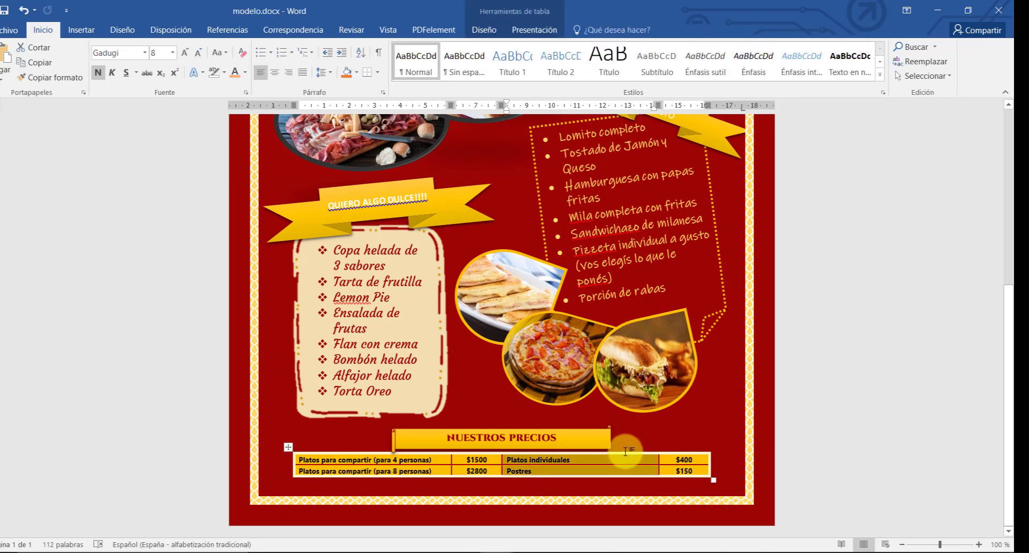
{"action": "left_click", "coordinate": [627, 450]}
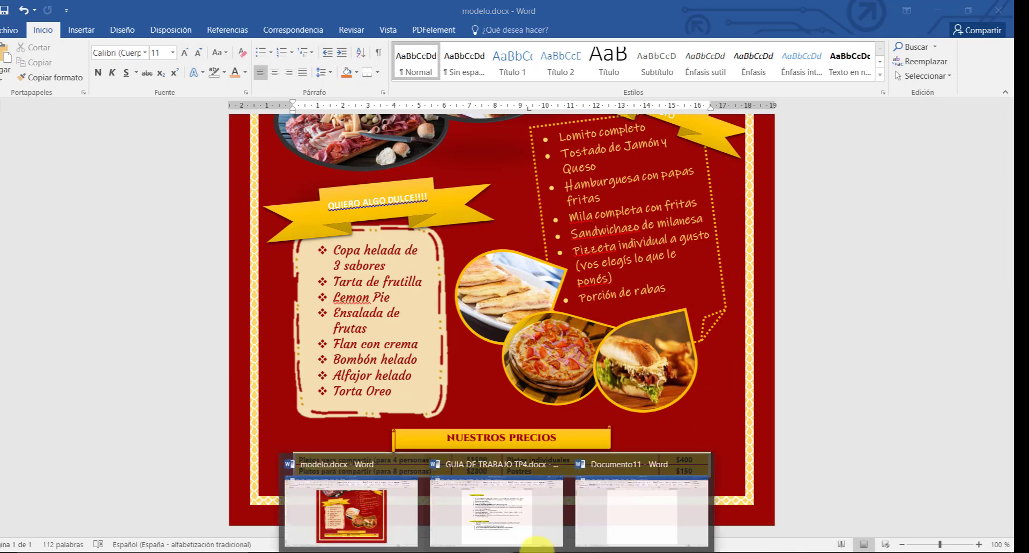
Step: Bring up the save options for the previewed pepperoni pizza picture in Chrome, and return to Documento11 in Word
{"action": "left_click", "coordinate": [602, 520]}
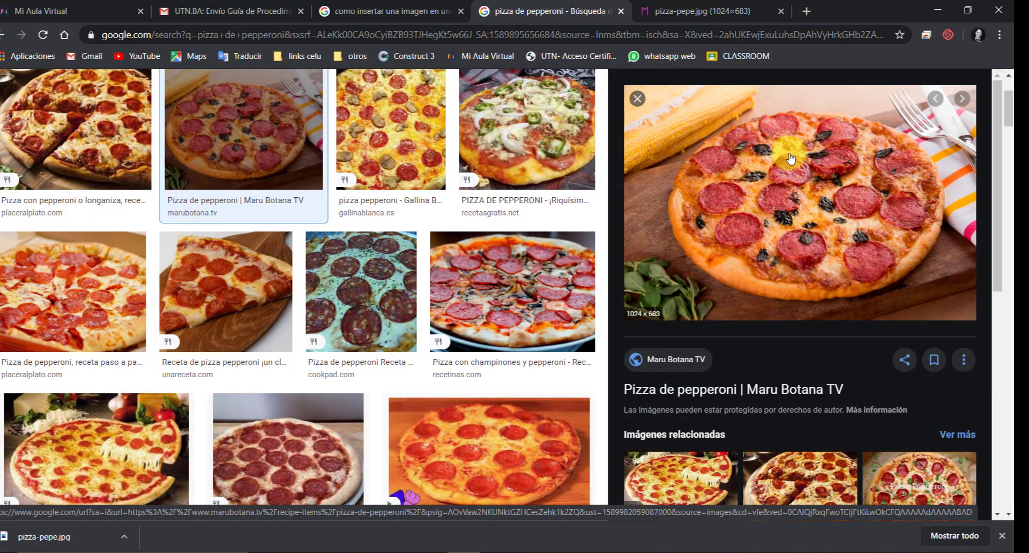
{"action": "right_click", "coordinate": [790, 159]}
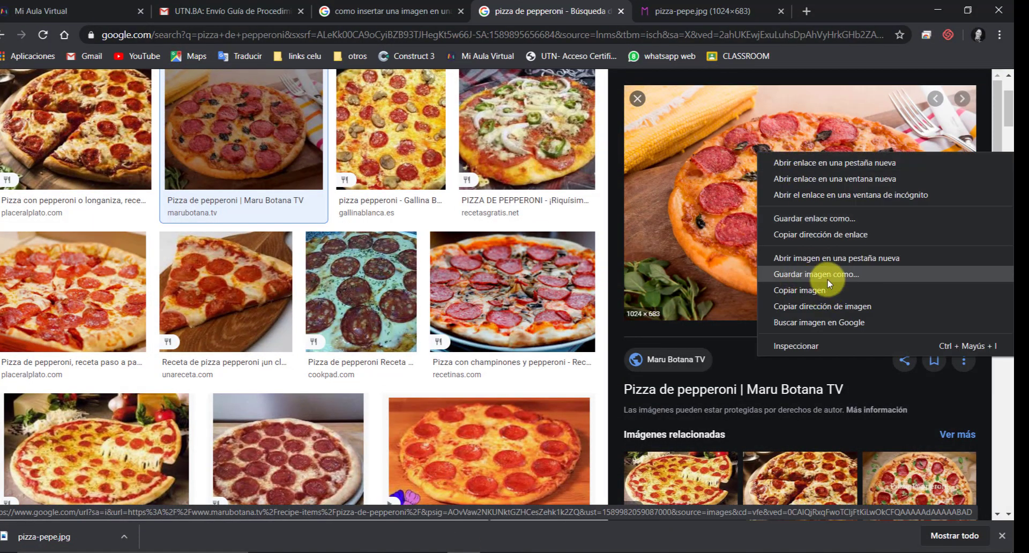
{"action": "left_click", "coordinate": [844, 278]}
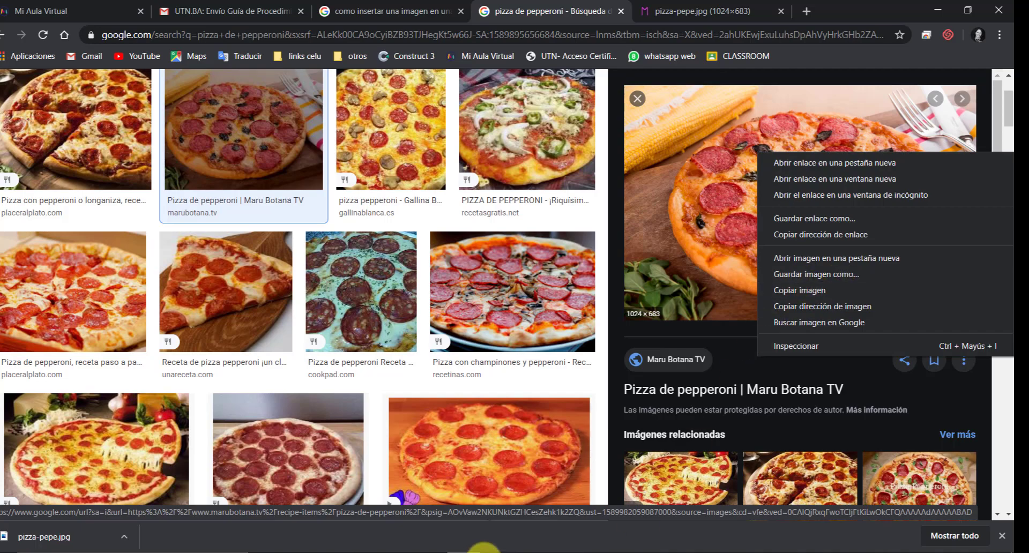
{"action": "left_click", "coordinate": [484, 549]}
{"action": "left_click", "coordinate": [584, 521]}
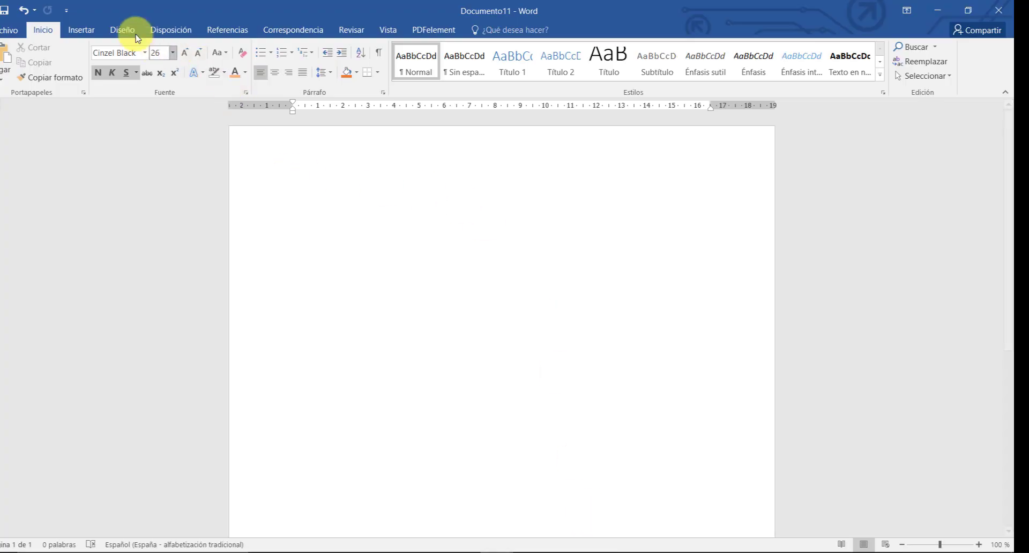
Step: Insert pizza-pepe.jpg from the Escritorio folder and shrink the picture to about 13,75 cm wide by 9,17 cm high
{"action": "left_click", "coordinate": [77, 31]}
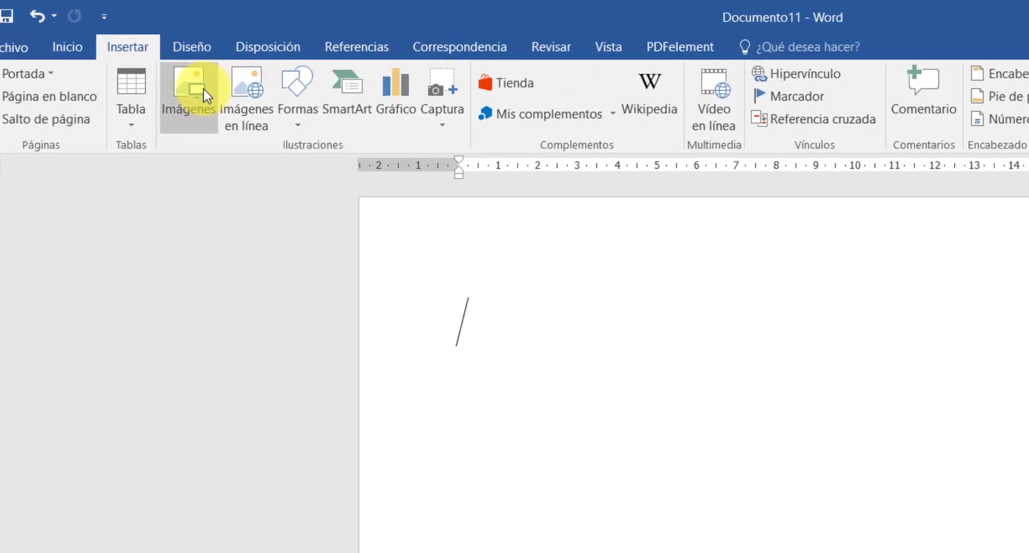
{"action": "left_click", "coordinate": [120, 57]}
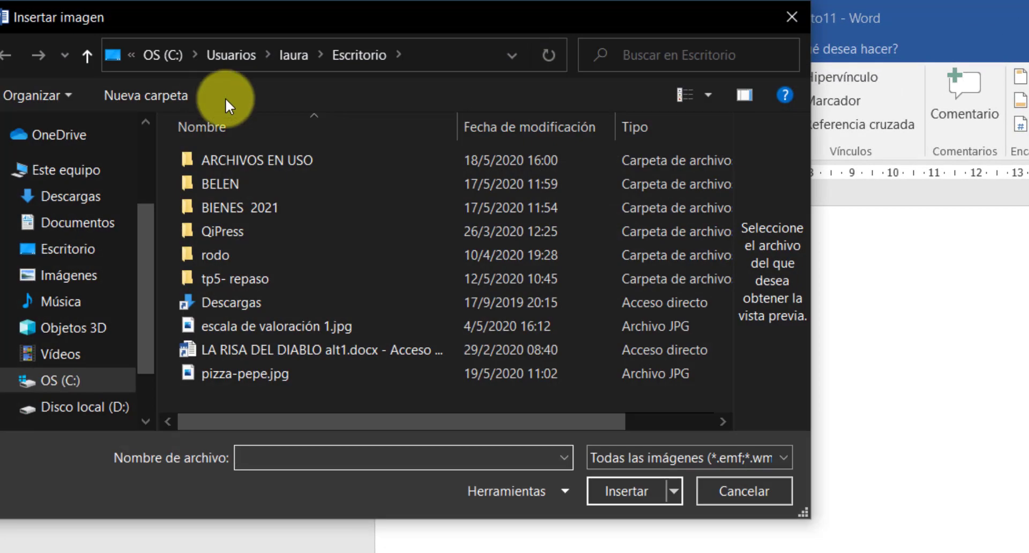
{"action": "left_click", "coordinate": [77, 250]}
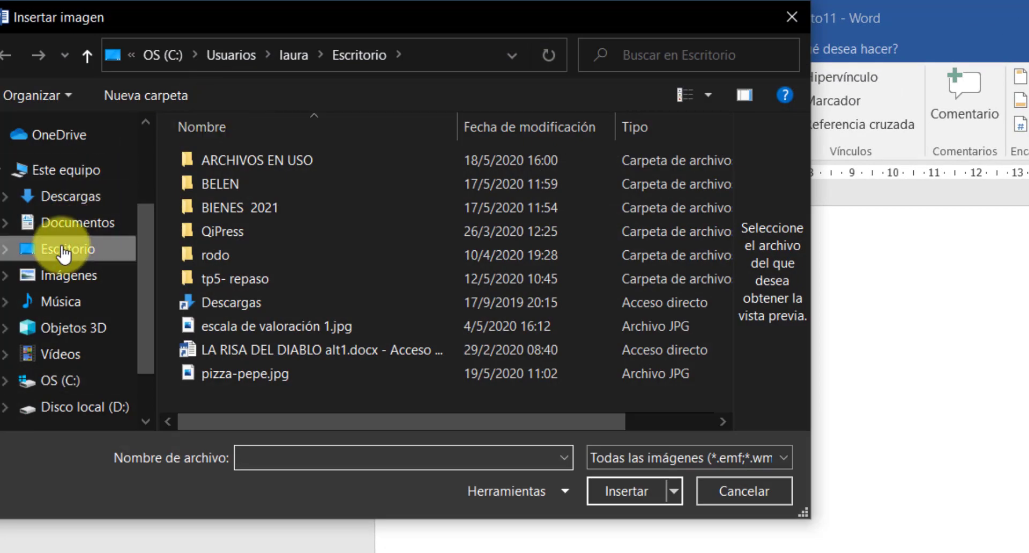
{"action": "left_click", "coordinate": [245, 368]}
{"action": "left_click", "coordinate": [645, 502]}
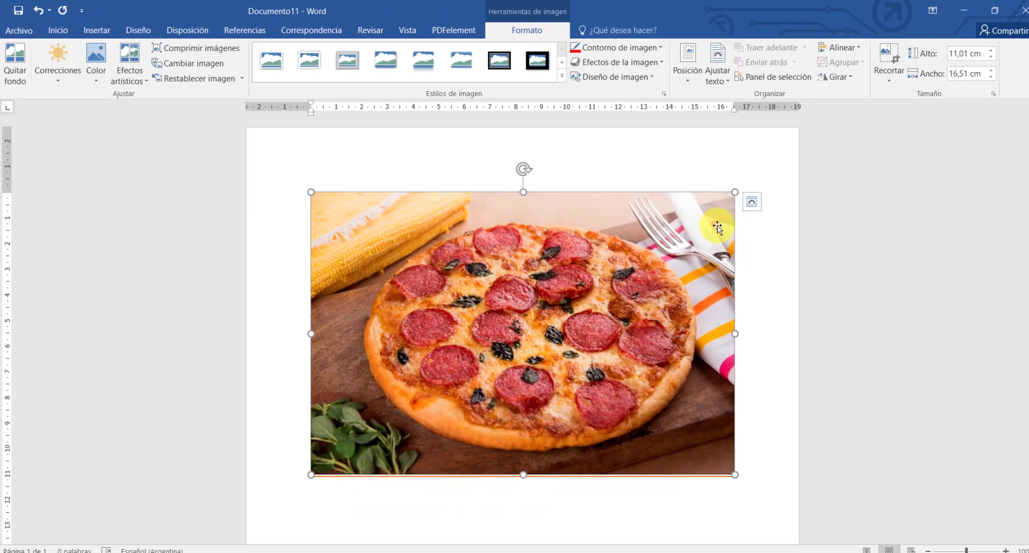
{"action": "left_click_drag", "start_coordinate": [728, 189], "coordinate": [625, 232]}
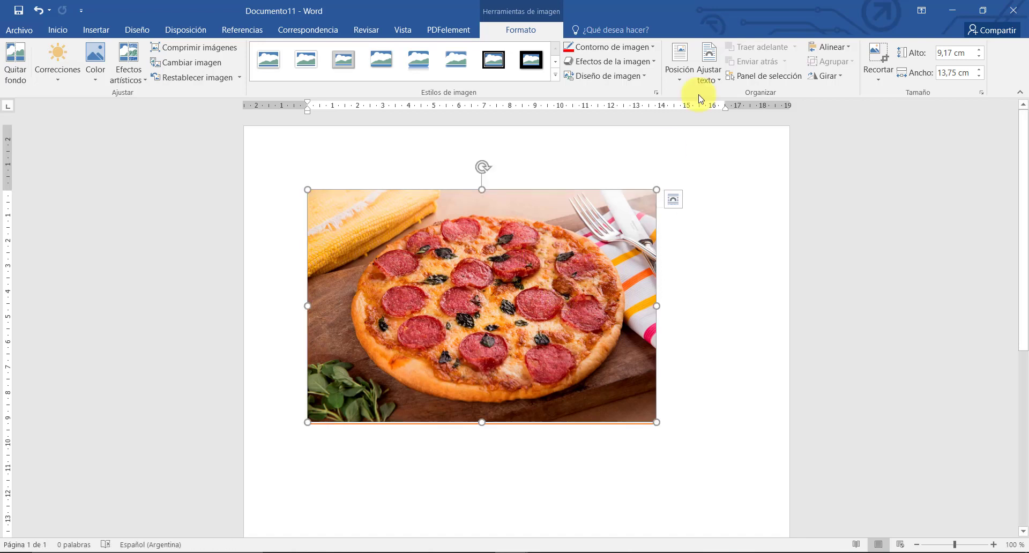
Step: Set the pizza picture's text wrapping to Estrecho and move it toward the right edge of the page
{"action": "left_click", "coordinate": [716, 76]}
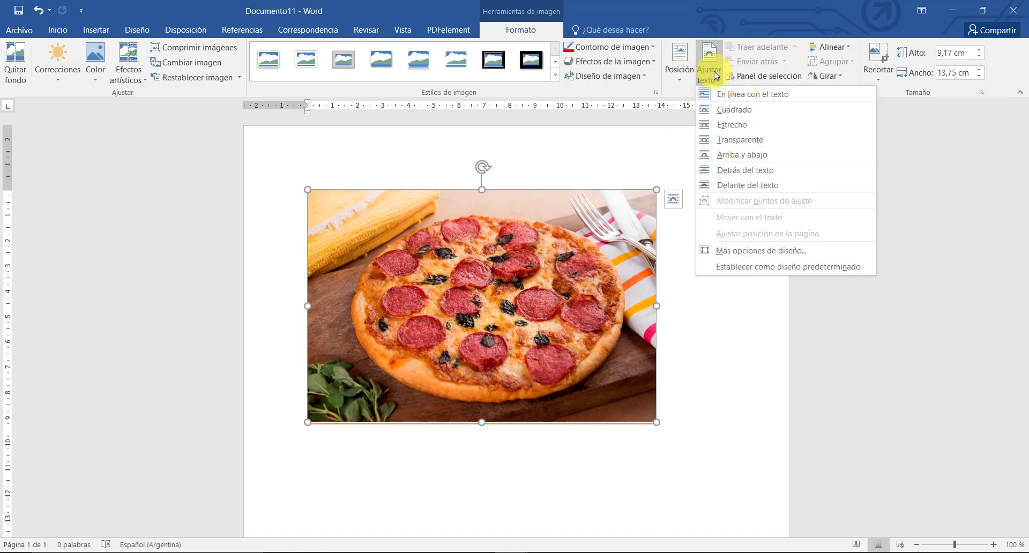
{"action": "left_click", "coordinate": [720, 129]}
{"action": "left_click_drag", "start_coordinate": [483, 375], "coordinate": [569, 295]}
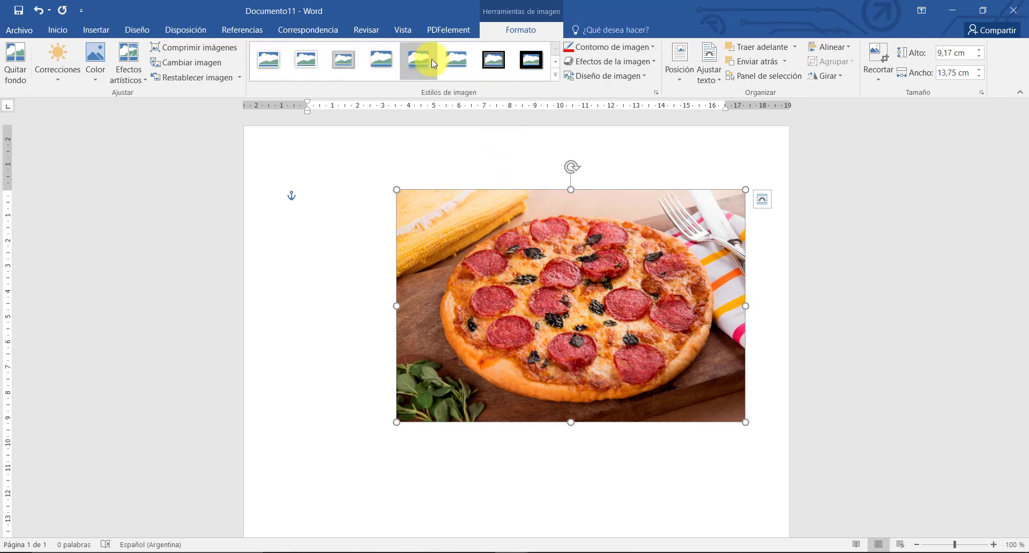
Step: Preview the available picture styles on the pizza picture and move it to the left edge of the page
{"action": "left_click", "coordinate": [556, 75]}
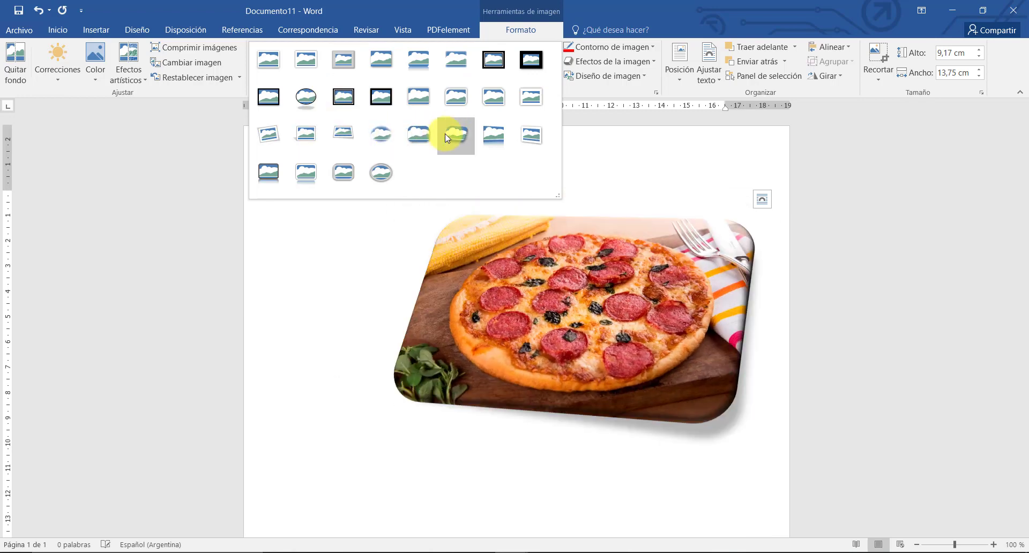
{"action": "left_click", "coordinate": [659, 9]}
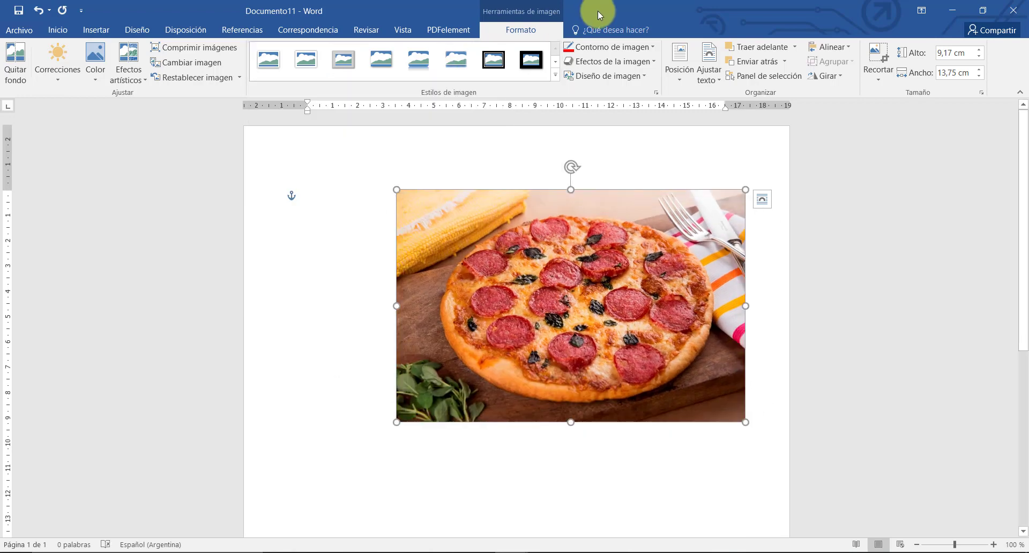
{"action": "mouse_move", "coordinate": [658, 210]}
{"action": "left_mouse_down"}
{"action": "mouse_move", "coordinate": [609, 216]}
{"action": "mouse_move", "coordinate": [513, 193]}
{"action": "left_mouse_up"}
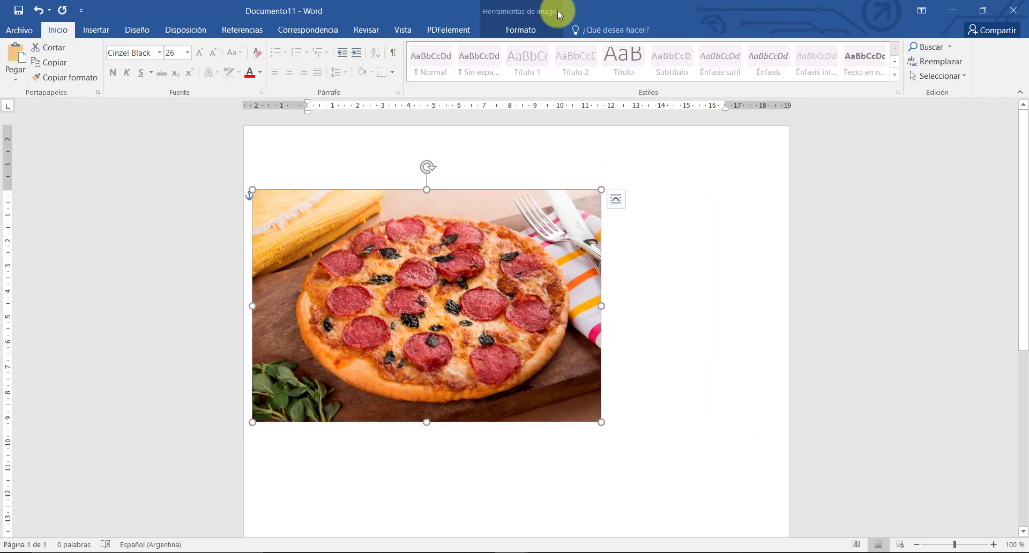
Step: Give the pizza picture an orange outline from the theme colours
{"action": "left_click", "coordinate": [528, 24]}
{"action": "left_click", "coordinate": [581, 47]}
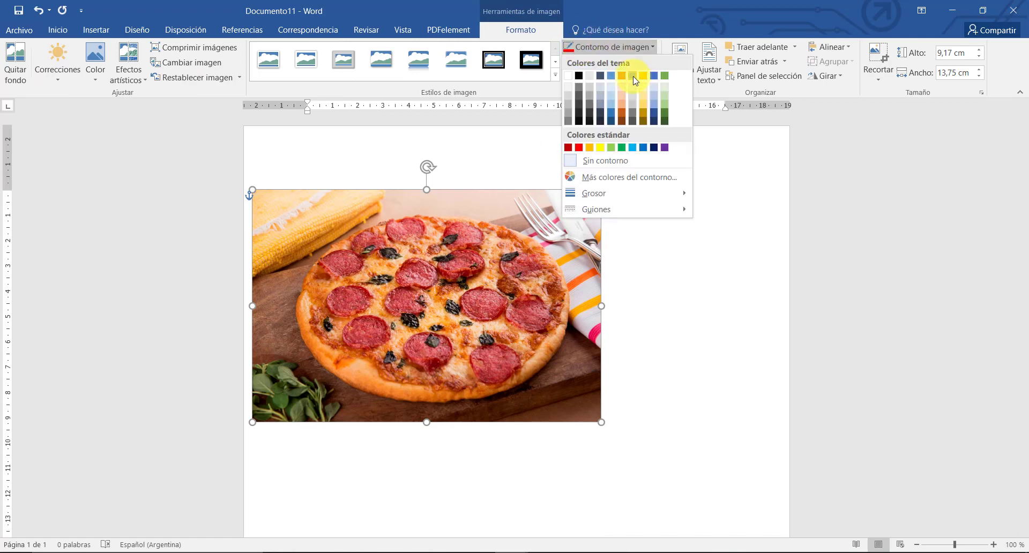
{"action": "left_click", "coordinate": [620, 74]}
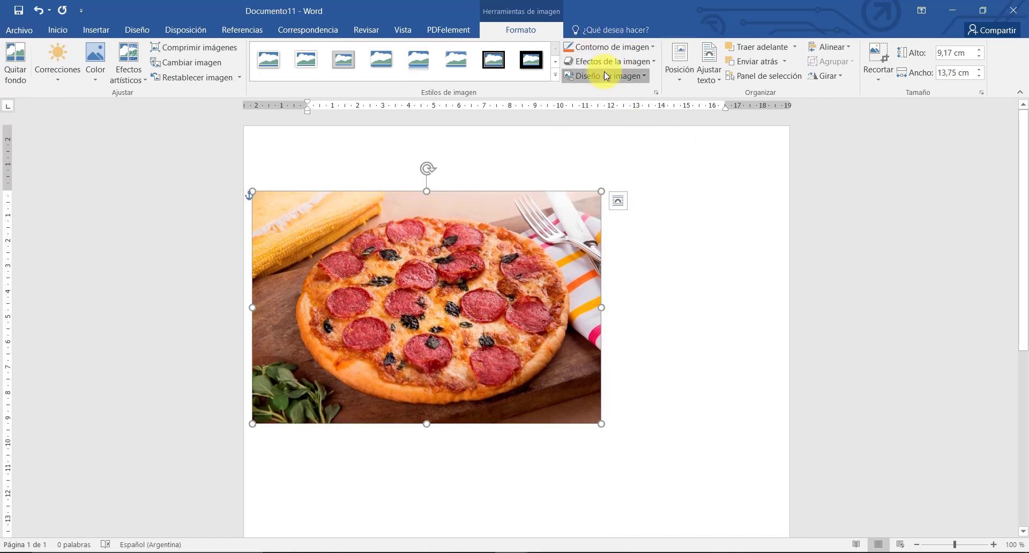
Step: Preview the Sombra, Reflexión and Bisel effects on the pizza picture without applying any
{"action": "left_click", "coordinate": [603, 72]}
{"action": "left_click", "coordinate": [603, 70]}
{"action": "left_click", "coordinate": [603, 64]}
{"action": "mouse_move", "coordinate": [605, 79]}
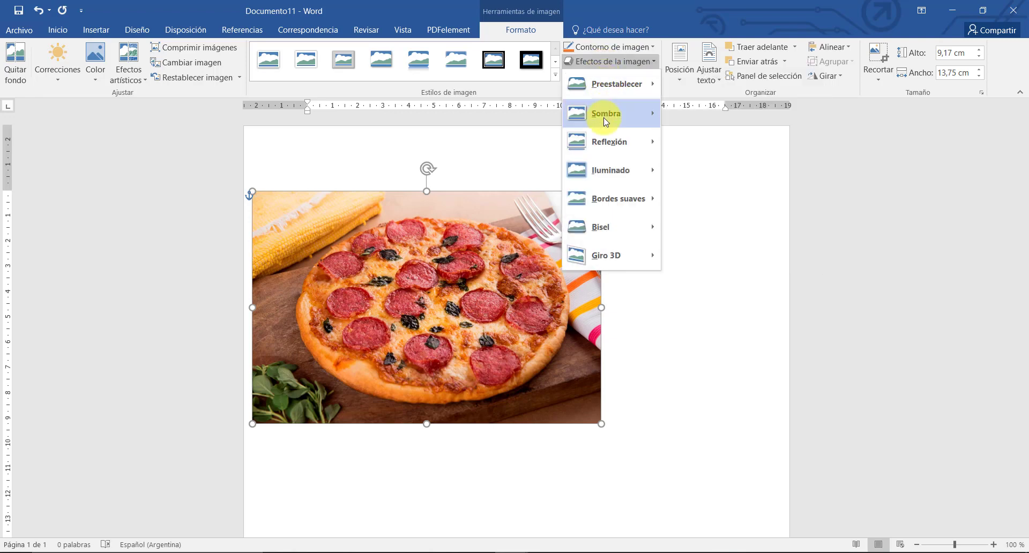
{"action": "mouse_move", "coordinate": [606, 114]}
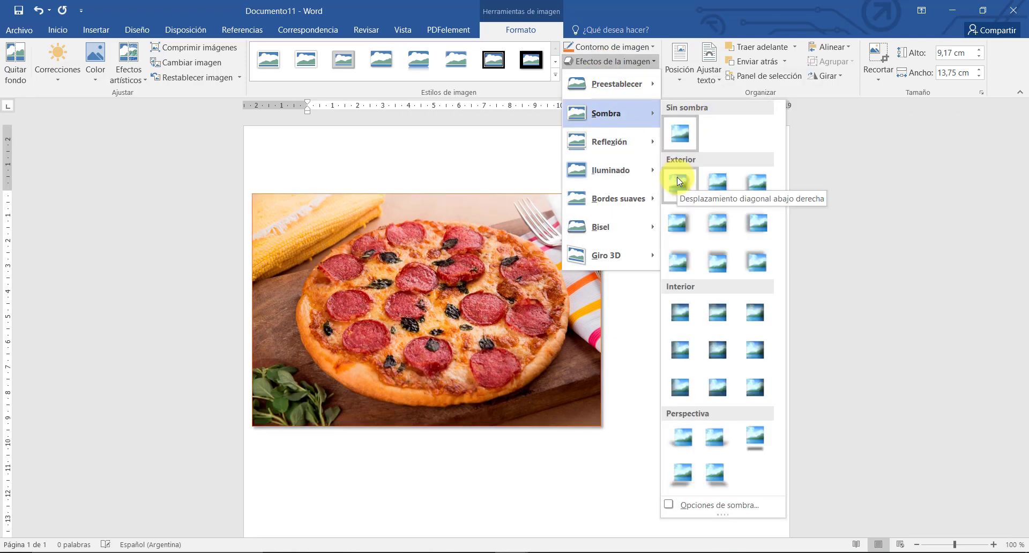
{"action": "mouse_move", "coordinate": [636, 142]}
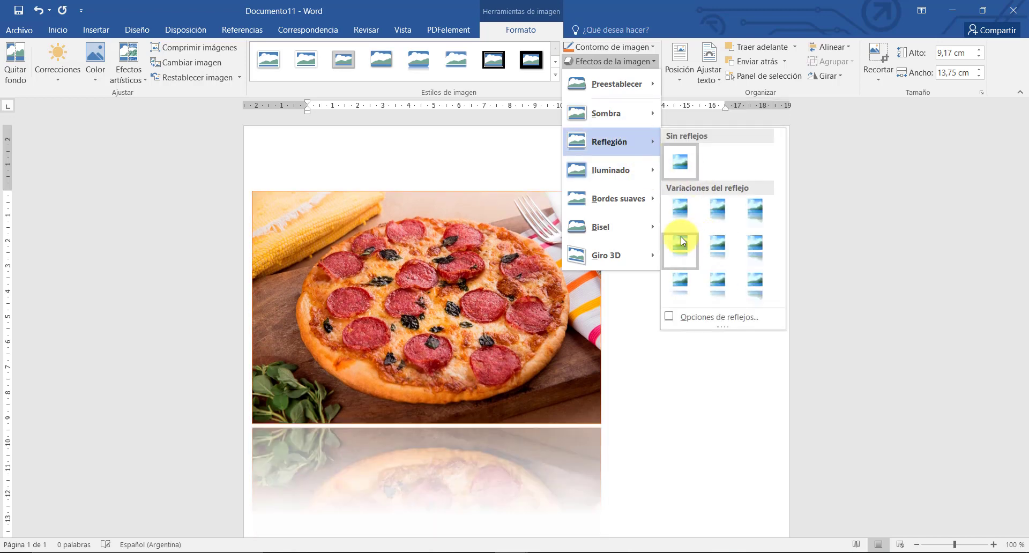
{"action": "mouse_move", "coordinate": [610, 227]}
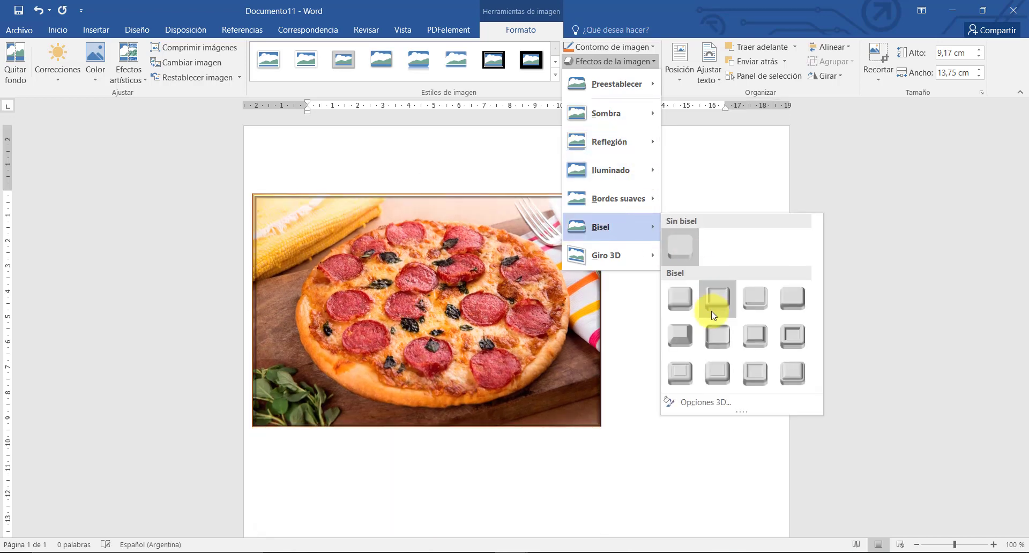
{"action": "left_click", "coordinate": [701, 186]}
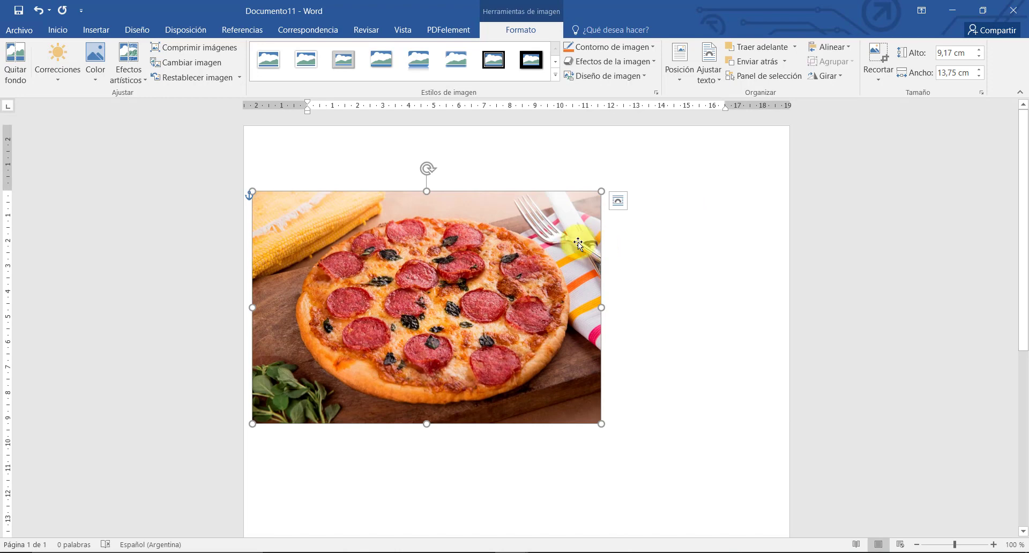
Step: Move the pizza picture to the middle of the page and apply the oval picture style with soft edges
{"action": "left_click_drag", "start_coordinate": [578, 242], "coordinate": [669, 225]}
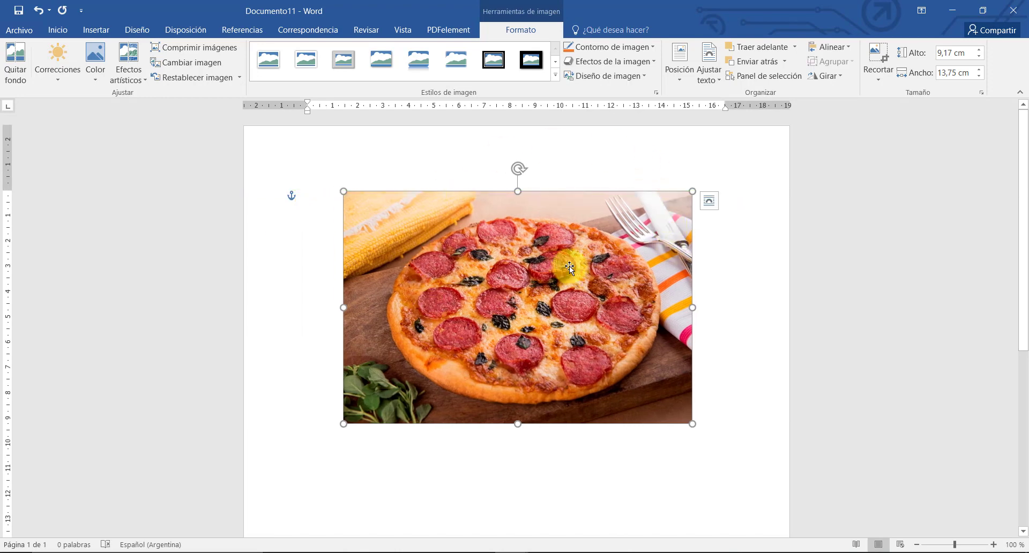
{"action": "left_click", "coordinate": [556, 76]}
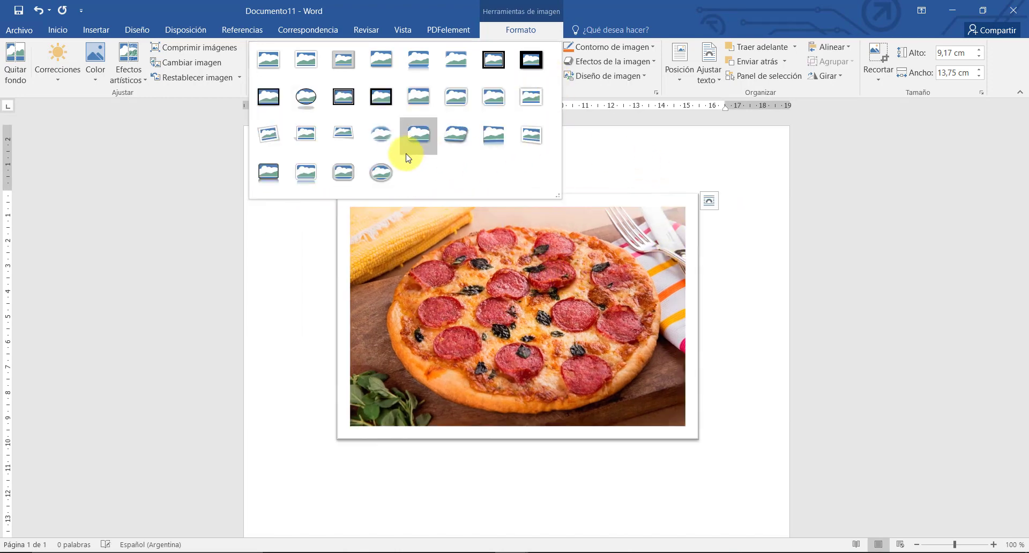
{"action": "left_click", "coordinate": [405, 155]}
{"action": "left_click", "coordinate": [719, 299]}
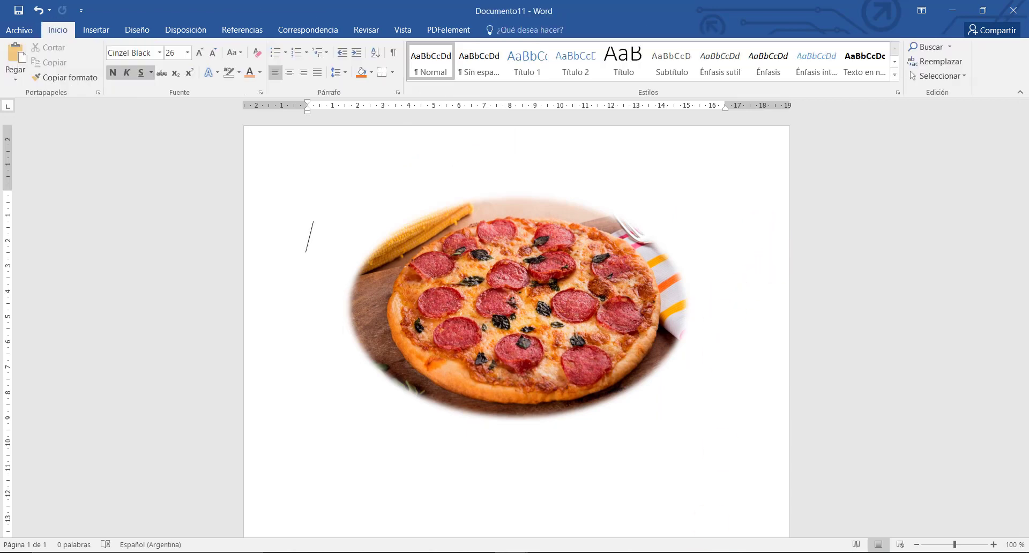
Step: Delete the pizza picture and insert a table with four columns and four rows on the empty page
{"action": "left_click", "coordinate": [574, 352]}
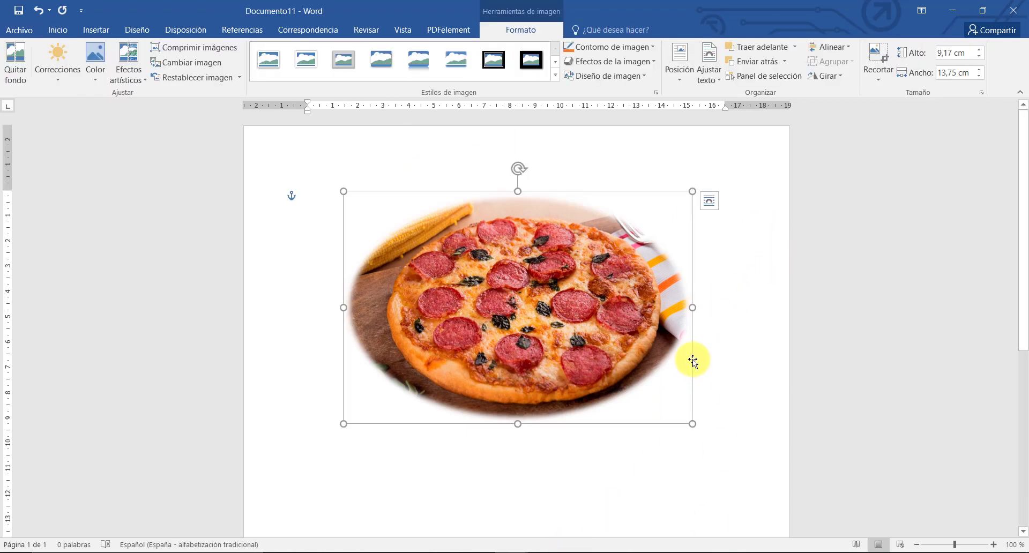
{"action": "key", "text": "Delete"}
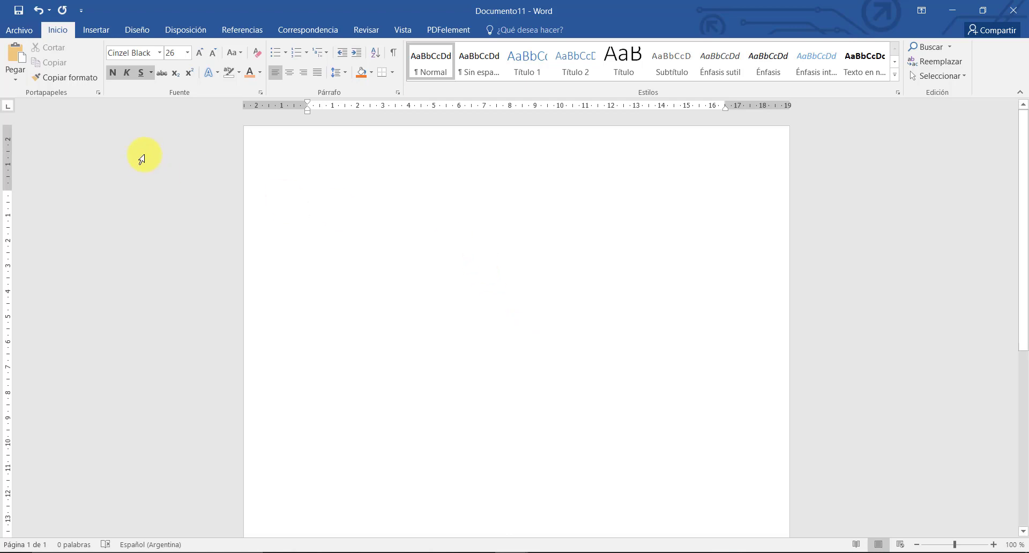
{"action": "left_click", "coordinate": [102, 29]}
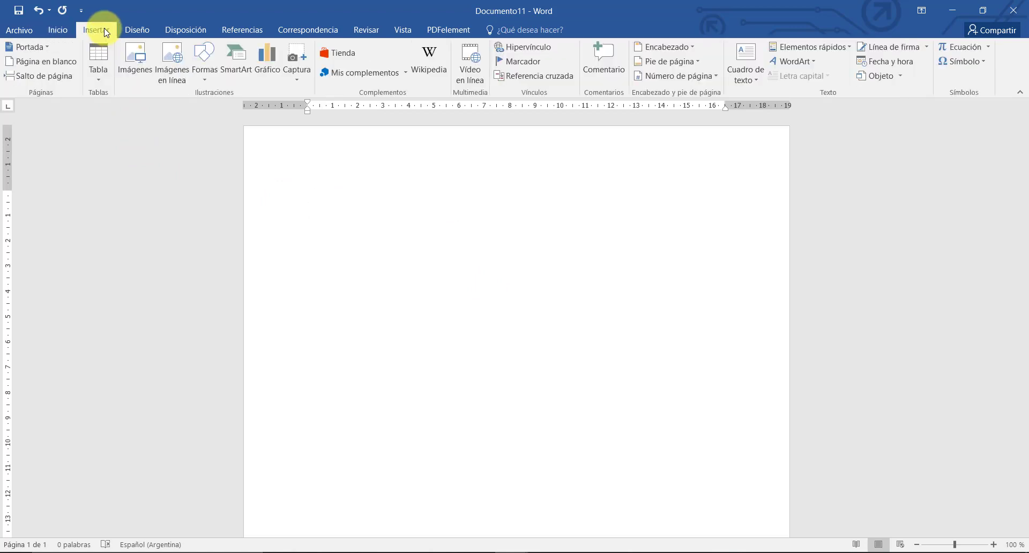
{"action": "left_click", "coordinate": [99, 78]}
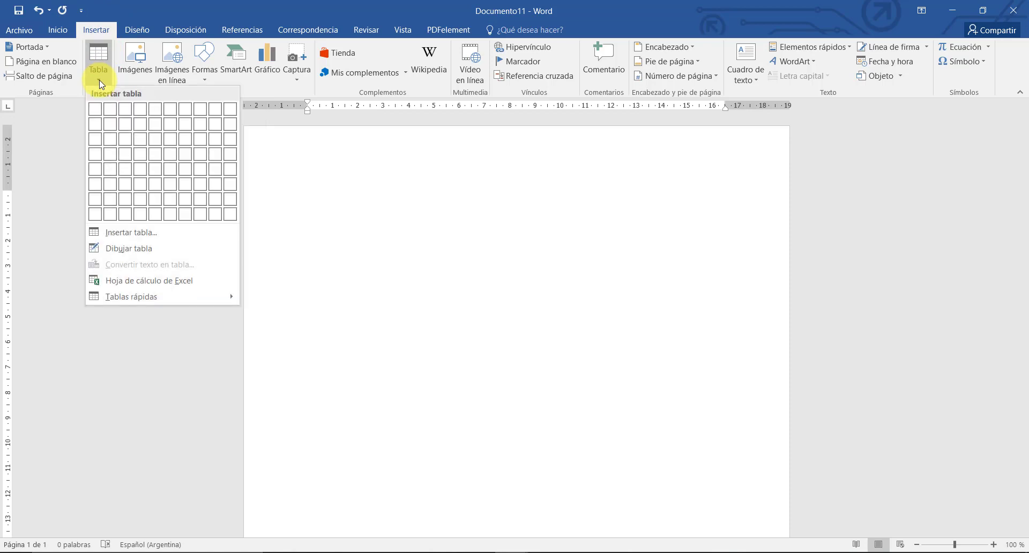
{"action": "left_click", "coordinate": [139, 152]}
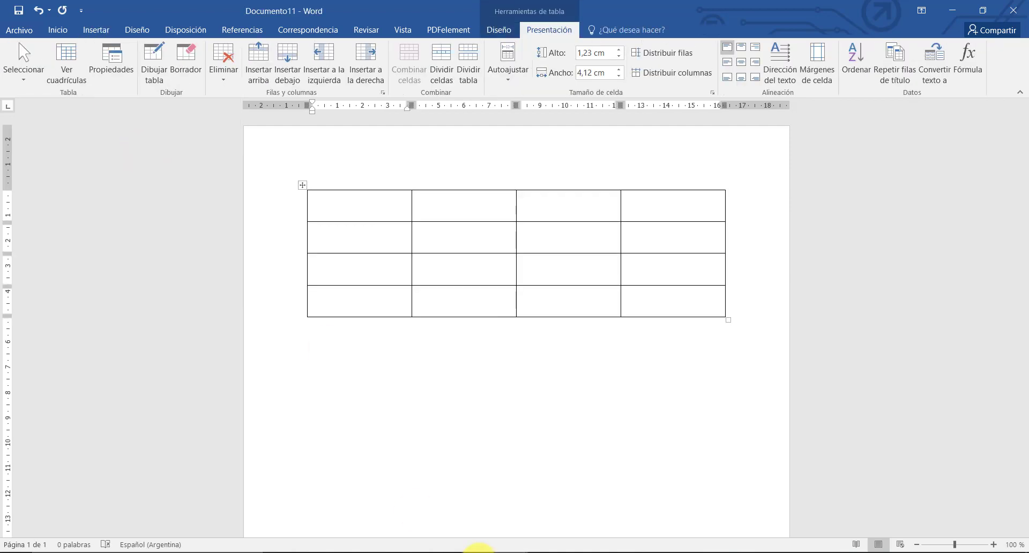
Step: Switch to modelo.docx, examine the price table under NUESTROS PRECIOS up close, and return to Documento11
{"action": "left_click", "coordinate": [484, 552]}
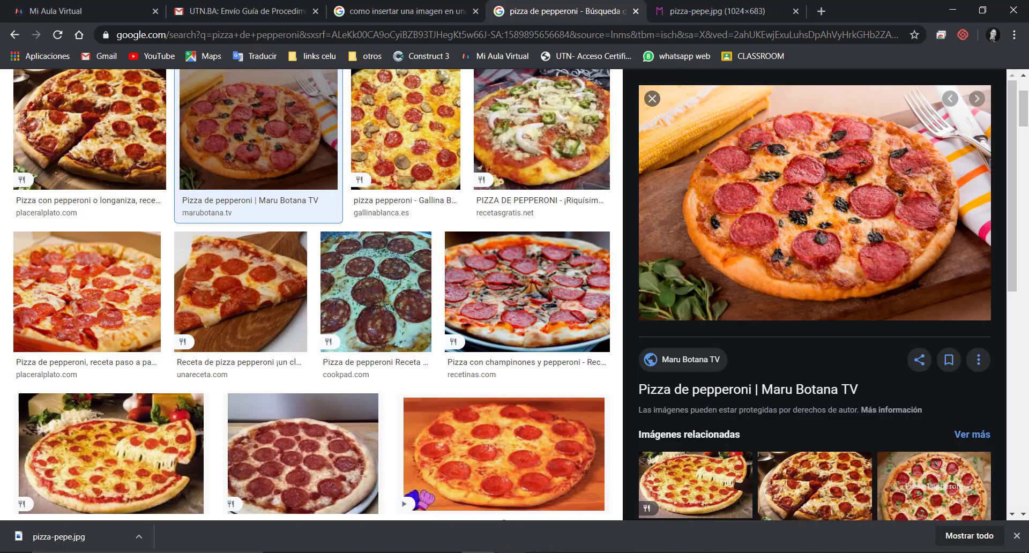
{"action": "mouse_move", "coordinate": [454, 534]}
{"action": "left_click", "coordinate": [368, 507]}
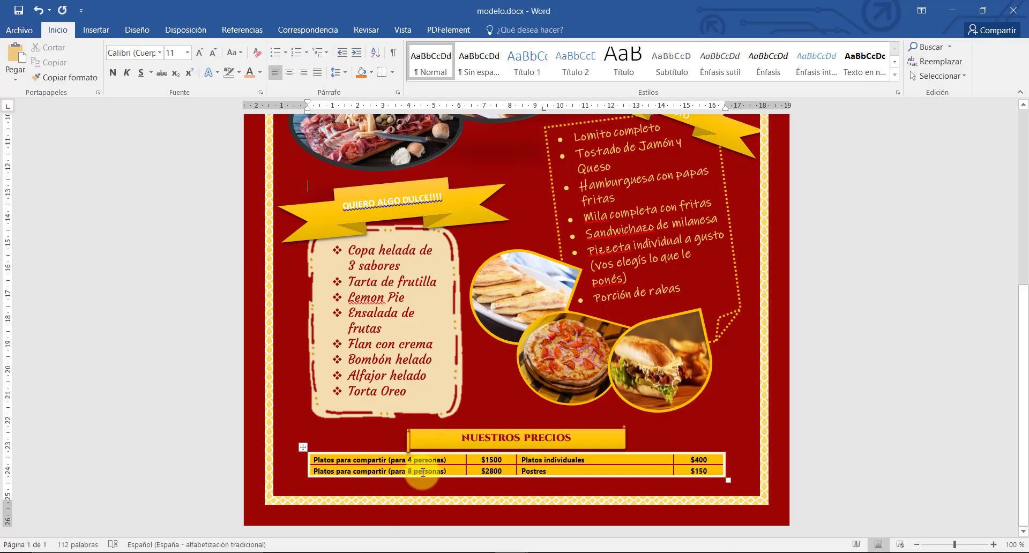
{"action": "left_click", "coordinate": [966, 546]}
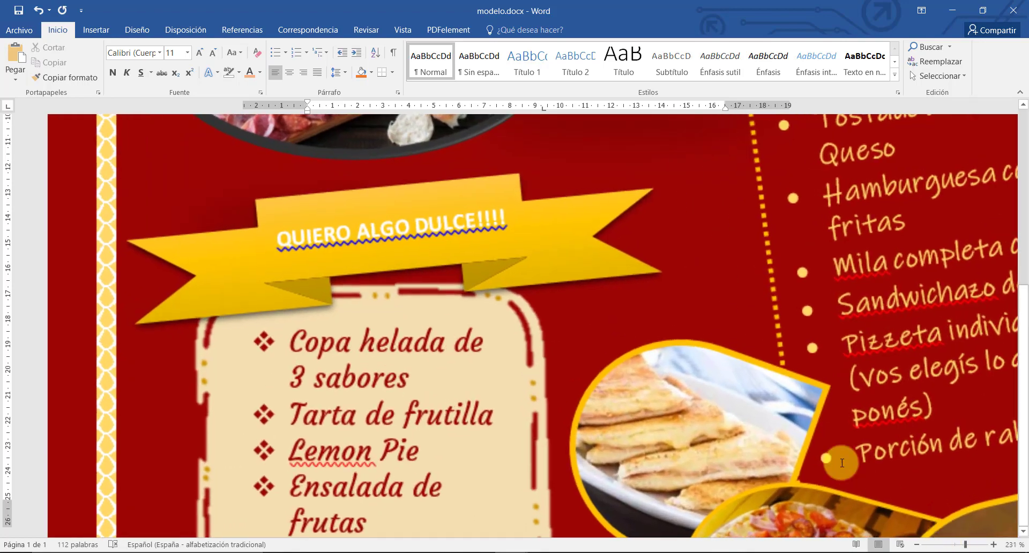
{"action": "scroll", "coordinate": [839, 450], "scroll_direction": "down", "scroll_amount": 7}
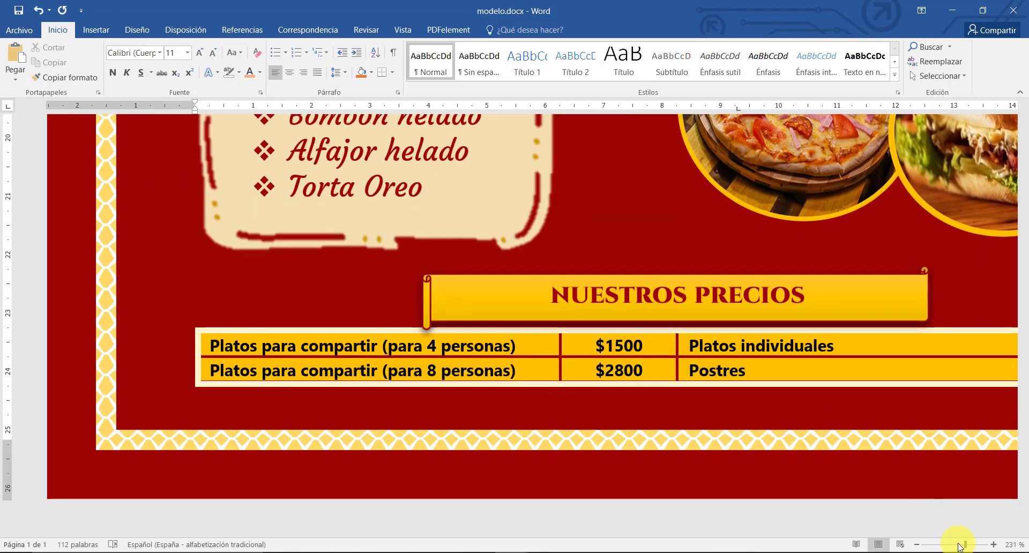
{"action": "left_click", "coordinate": [958, 546]}
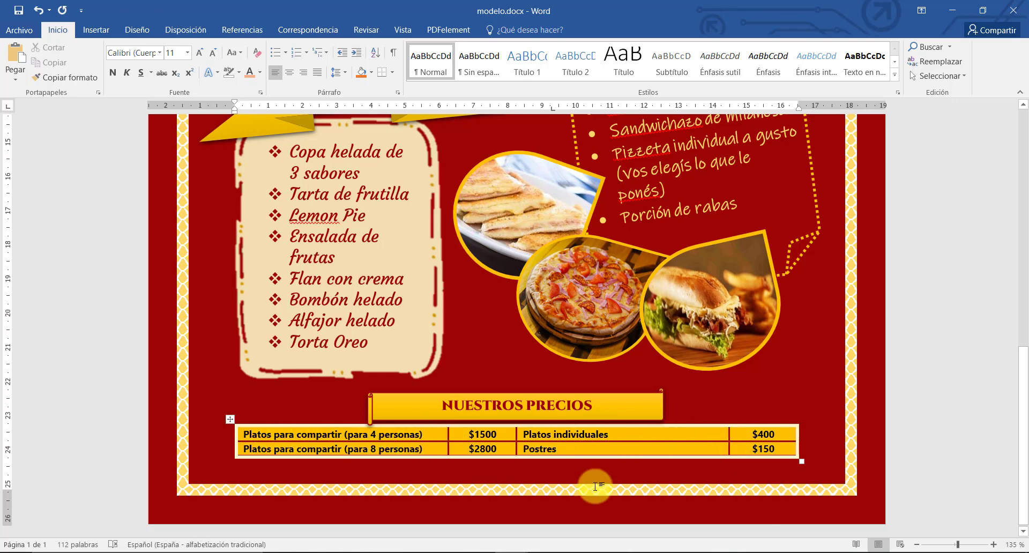
{"action": "mouse_move", "coordinate": [528, 551]}
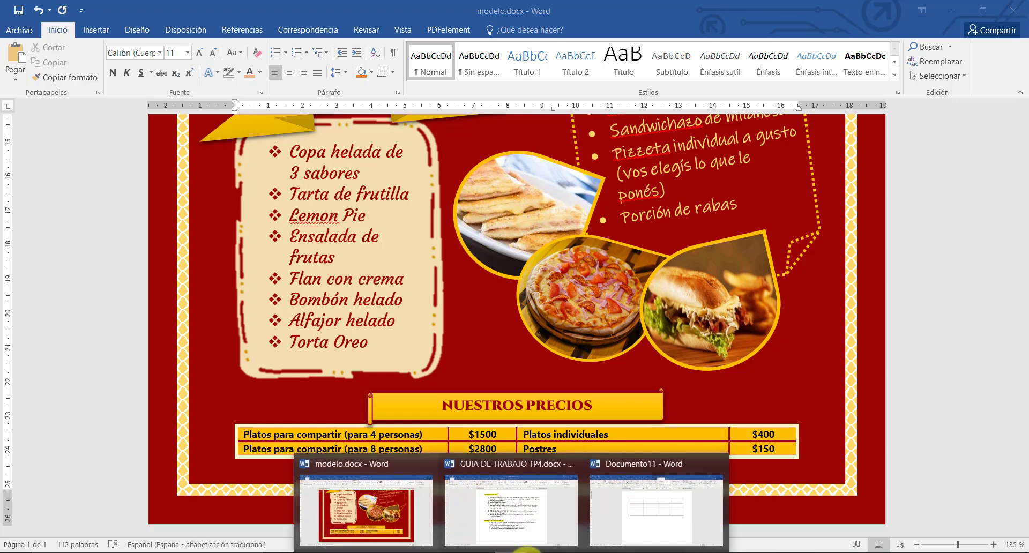
{"action": "left_click", "coordinate": [667, 521]}
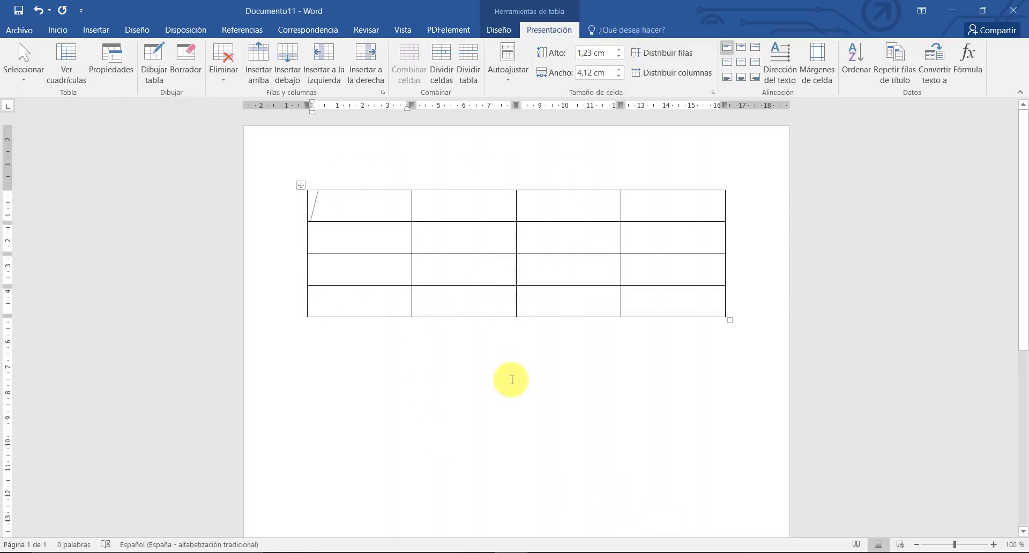
Step: Select the whole table, set its font size to 11 and narrow its first and third columns
{"action": "left_click", "coordinate": [301, 186]}
{"action": "mouse_move", "coordinate": [301, 189]}
{"action": "left_mouse_down"}
{"action": "mouse_move", "coordinate": [317, 230]}
{"action": "mouse_move", "coordinate": [400, 292]}
{"action": "mouse_move", "coordinate": [336, 138]}
{"action": "mouse_move", "coordinate": [239, 239]}
{"action": "mouse_move", "coordinate": [386, 291]}
{"action": "mouse_move", "coordinate": [374, 197]}
{"action": "mouse_move", "coordinate": [291, 188]}
{"action": "mouse_move", "coordinate": [292, 180]}
{"action": "left_mouse_up"}
{"action": "left_click_drag", "start_coordinate": [292, 179], "coordinate": [293, 179]}
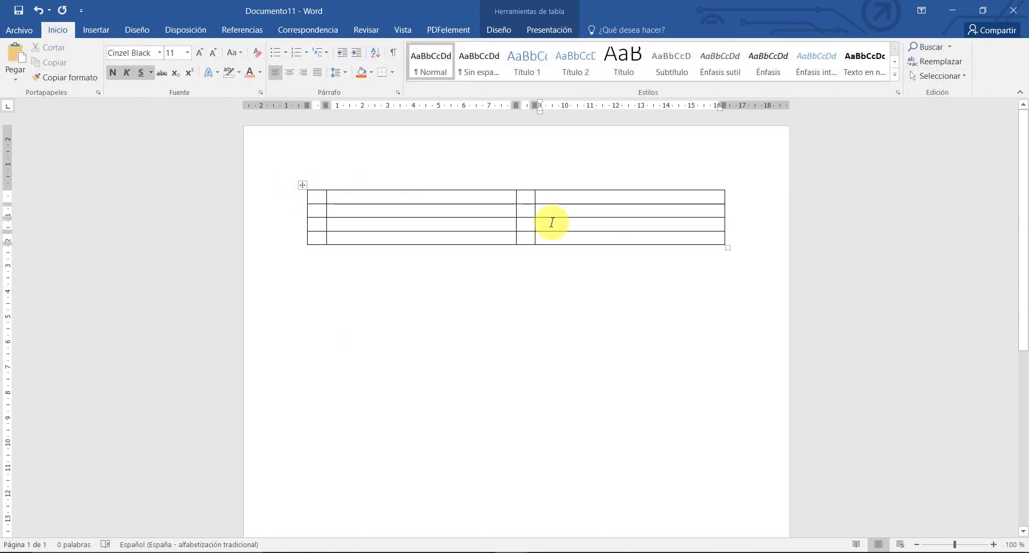
Step: Make the table's last row taller by lowering its bottom border
{"action": "left_click", "coordinate": [551, 222]}
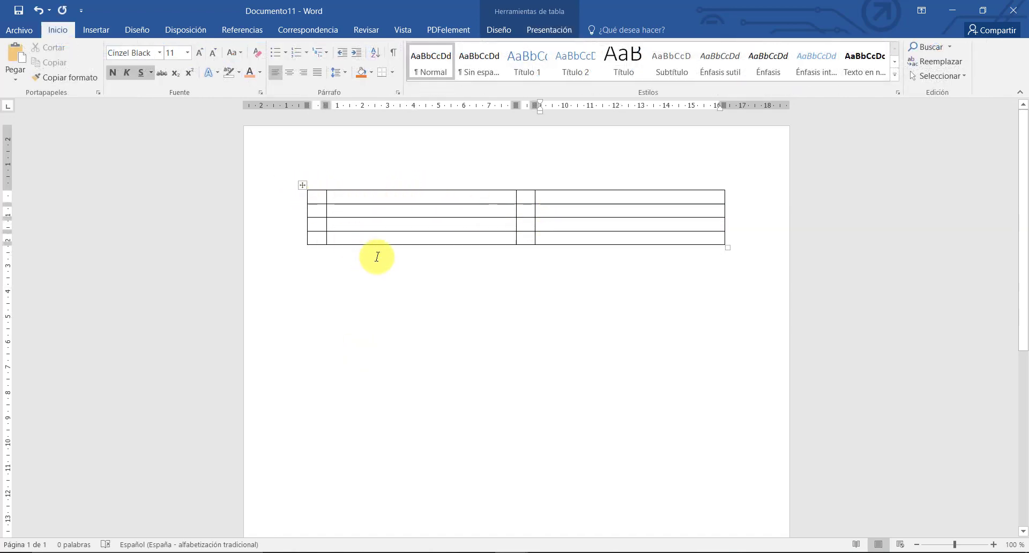
{"action": "left_click_drag", "start_coordinate": [377, 245], "coordinate": [379, 272]}
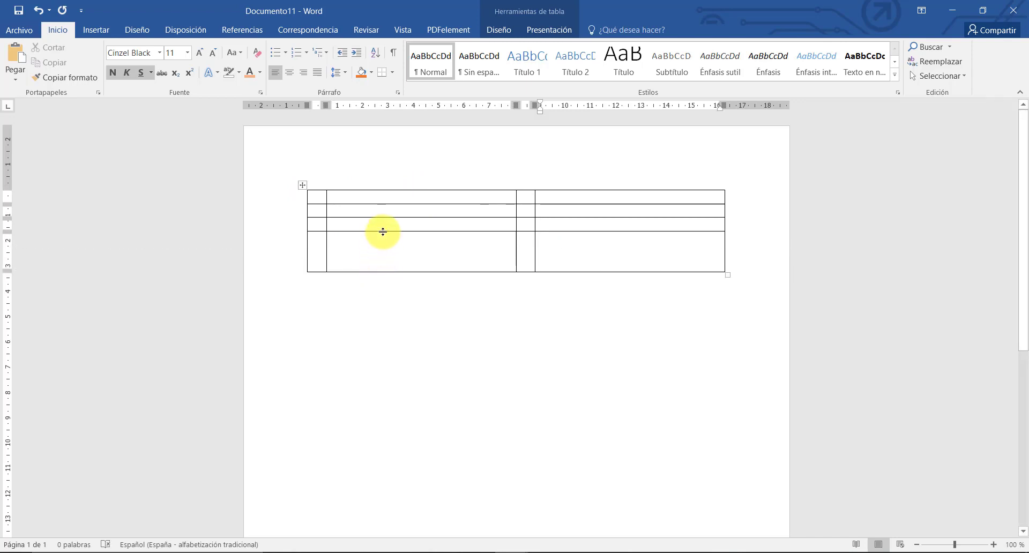
Step: Increase the height of the table's first three rows by lowering their bottom borders
{"action": "mouse_move", "coordinate": [382, 232]}
{"action": "left_mouse_down"}
{"action": "mouse_move", "coordinate": [380, 253]}
{"action": "mouse_move", "coordinate": [388, 217]}
{"action": "left_mouse_up"}
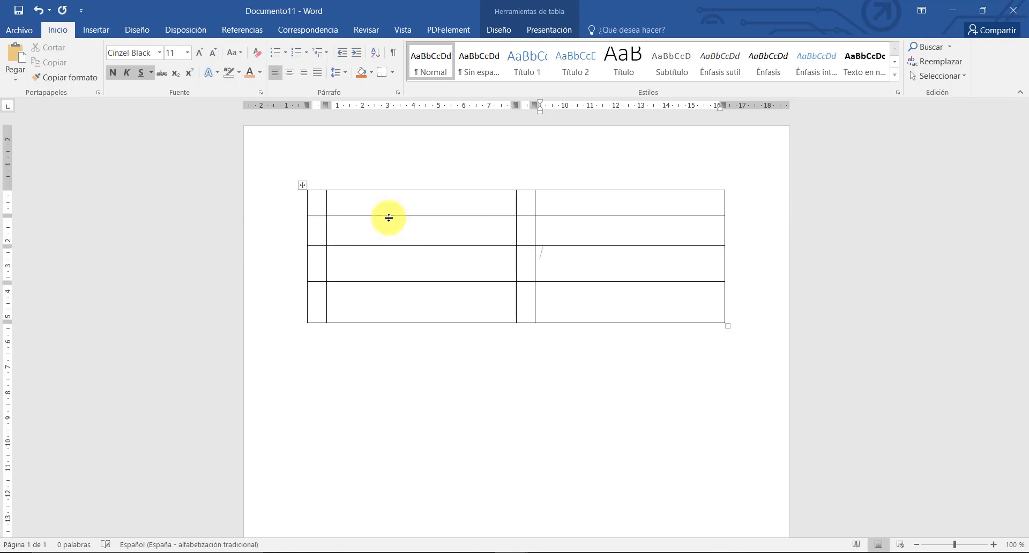
Step: Select the whole table and preview orange theme shading on it without applying a colour
{"action": "left_click", "coordinate": [303, 186]}
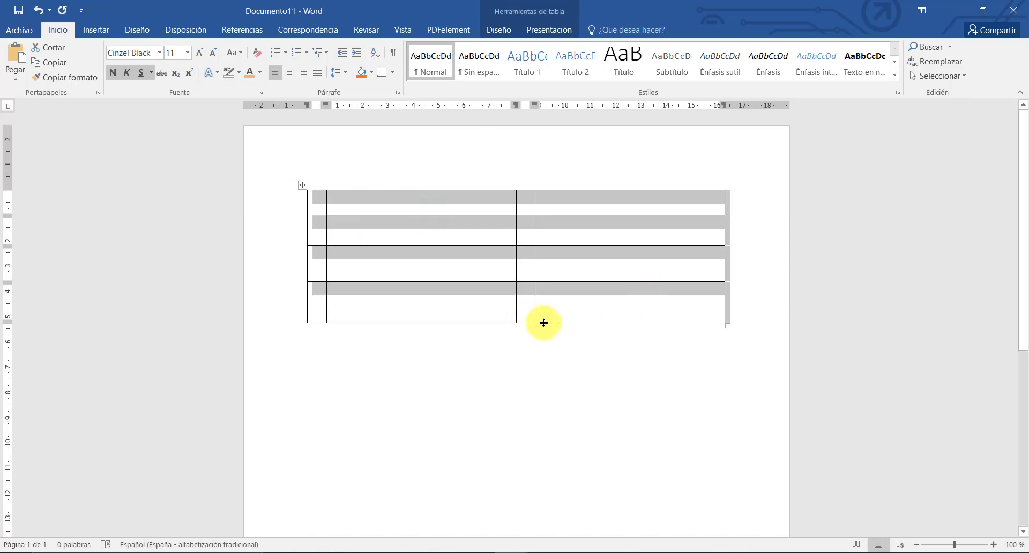
{"action": "left_click", "coordinate": [552, 6]}
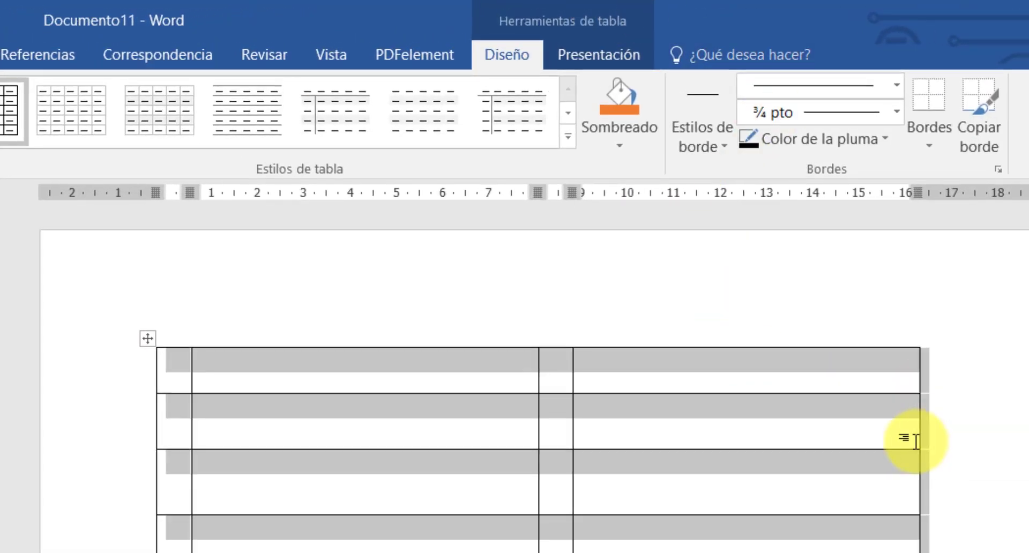
{"action": "left_click", "coordinate": [894, 422]}
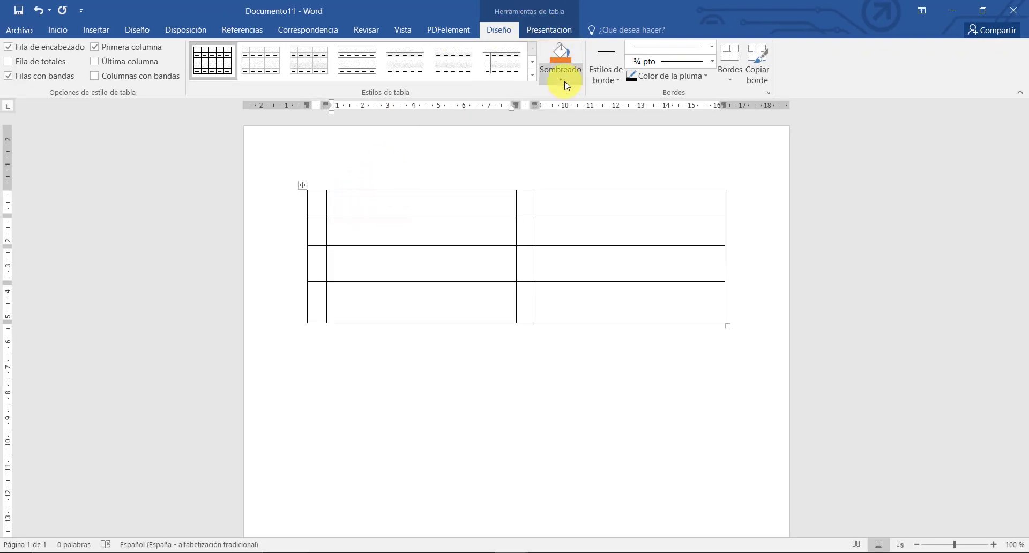
{"action": "left_click", "coordinate": [303, 188]}
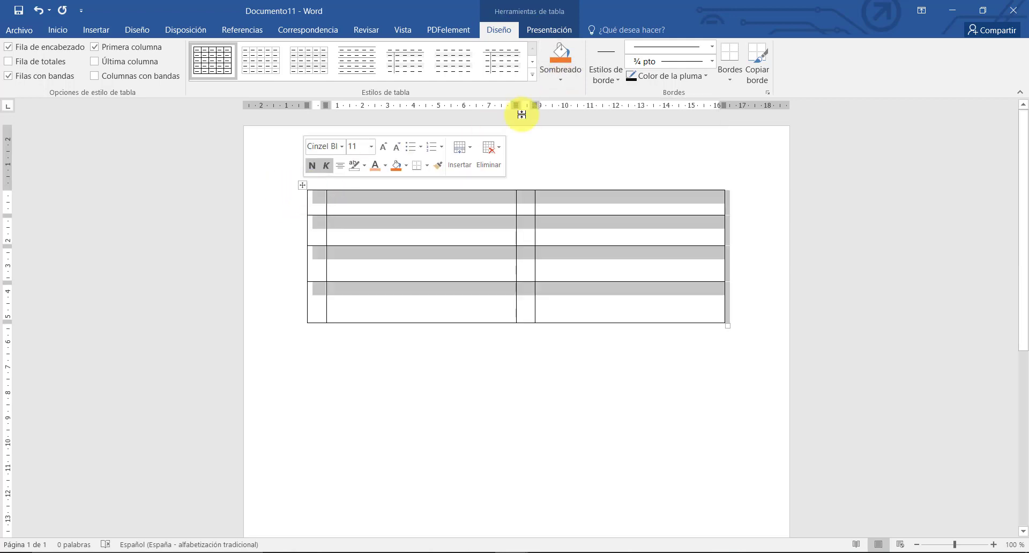
{"action": "left_click", "coordinate": [560, 75]}
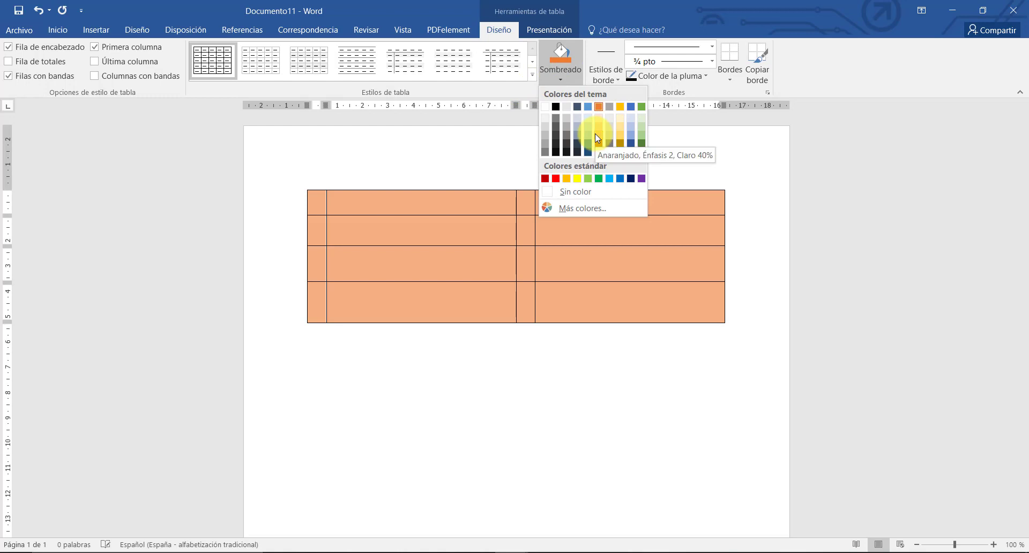
{"action": "left_click", "coordinate": [509, 151]}
{"action": "left_click", "coordinate": [491, 207]}
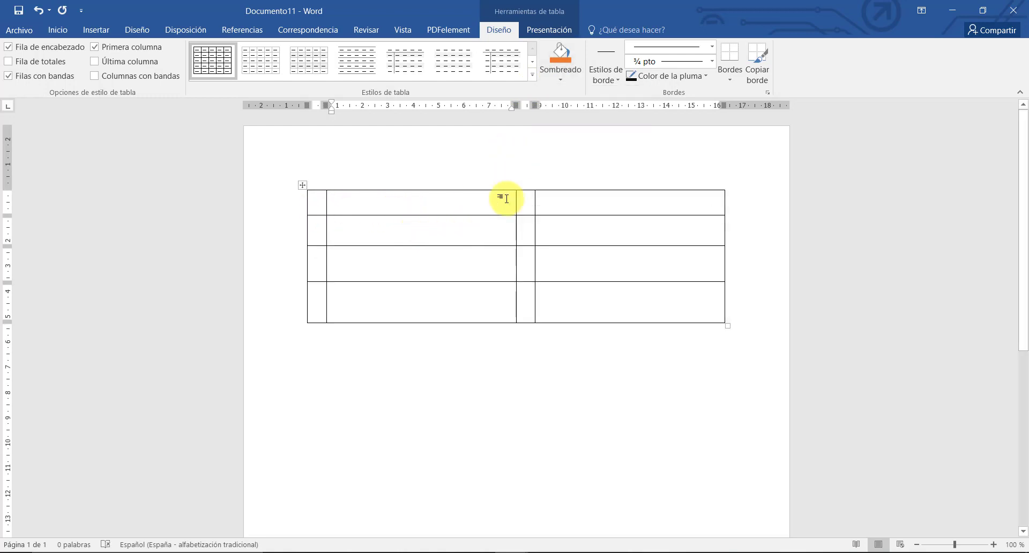
Step: Preview shading colours on the second row's second cell and on the entire second row, without applying any
{"action": "left_click", "coordinate": [561, 81]}
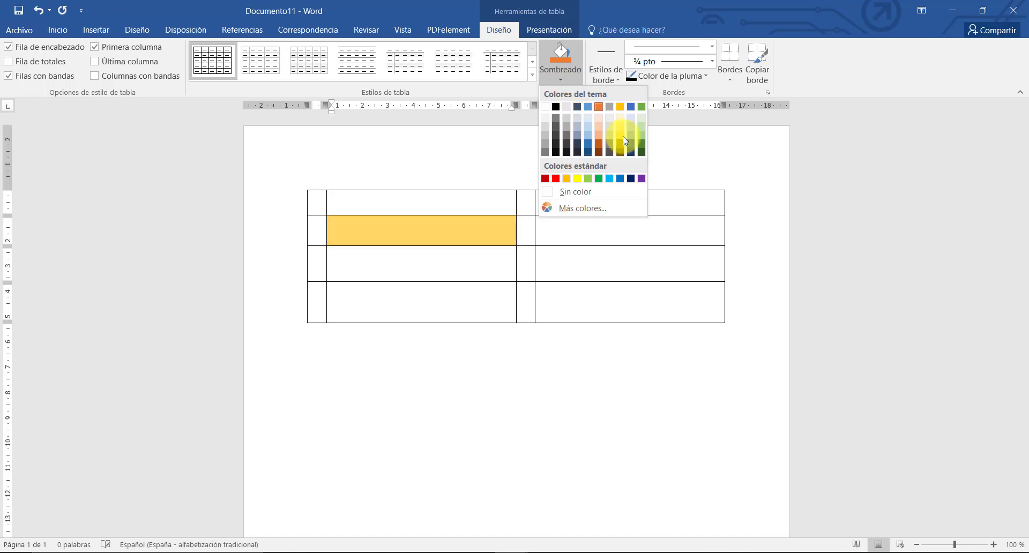
{"action": "key", "text": "Escape"}
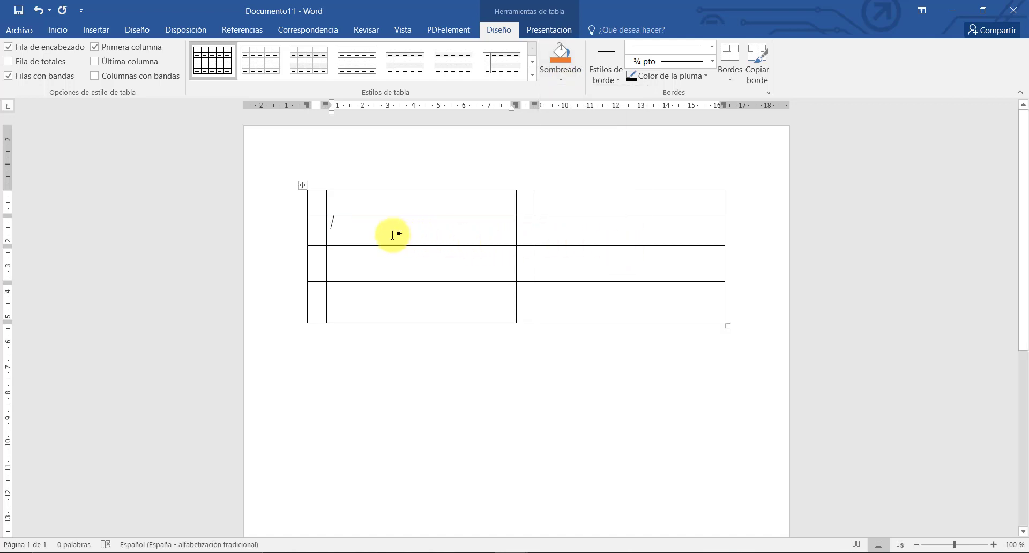
{"action": "left_click_drag", "start_coordinate": [321, 234], "coordinate": [659, 223]}
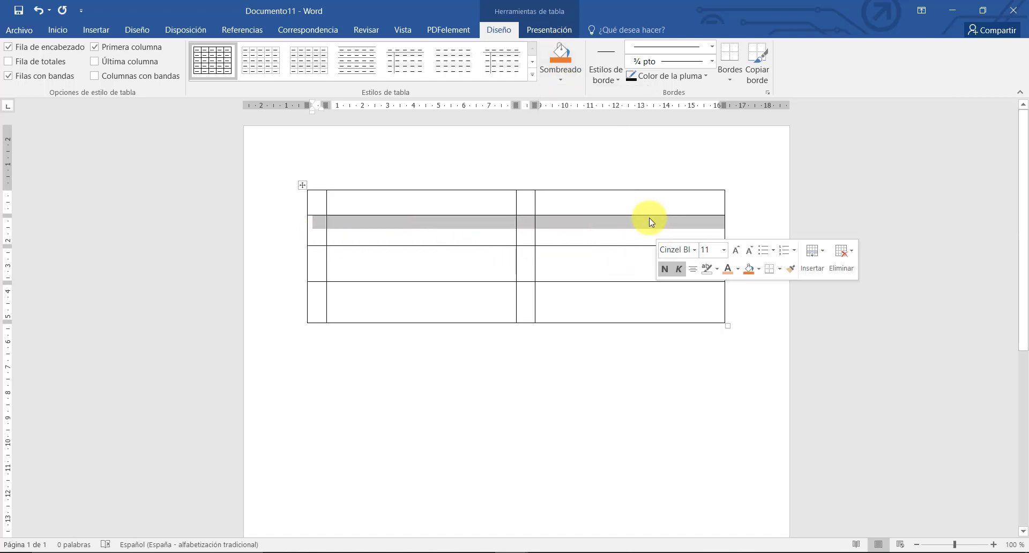
{"action": "left_click", "coordinate": [568, 83]}
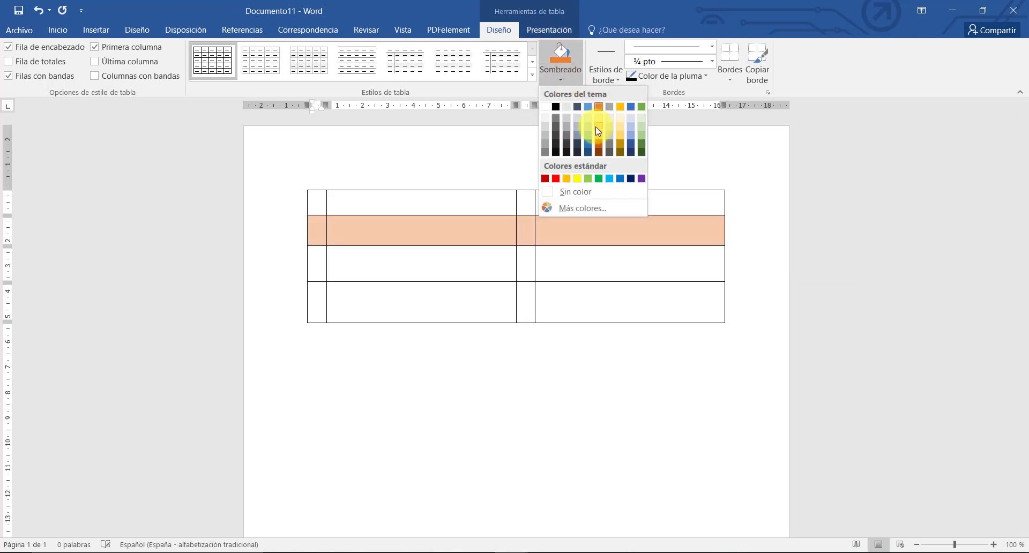
{"action": "key", "text": "Escape"}
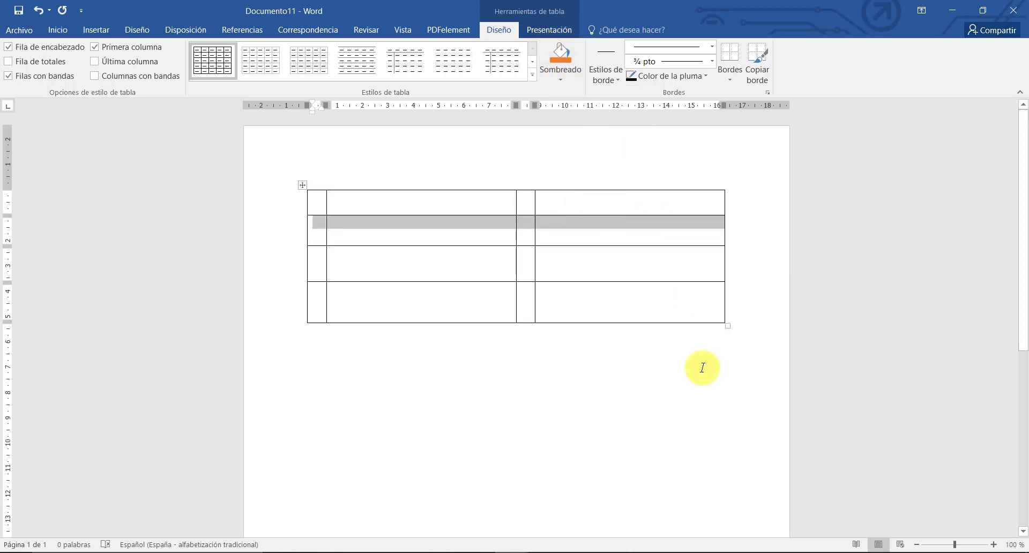
Step: Paint solid orange 3 pt borders along the table's top and bottom edges
{"action": "left_click", "coordinate": [528, 252]}
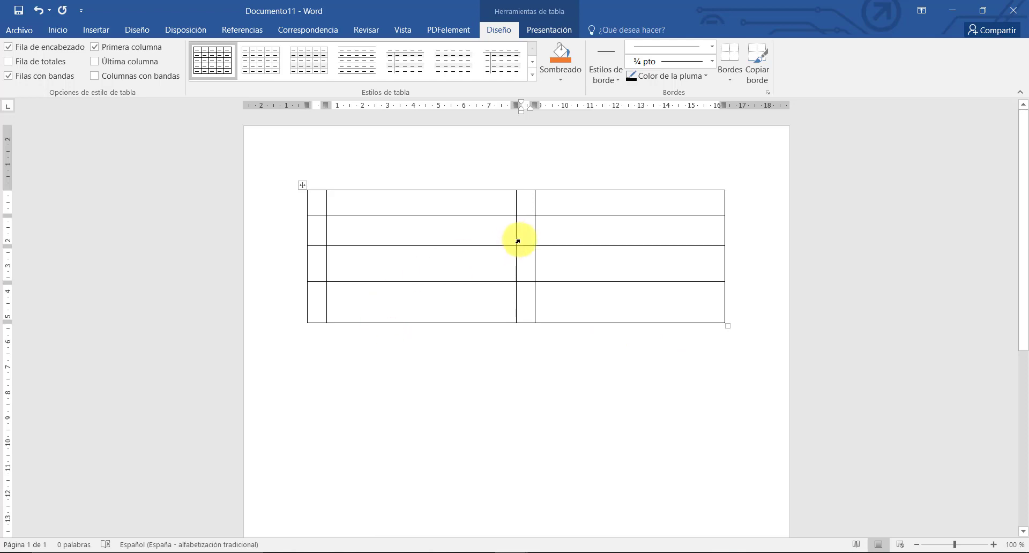
{"action": "left_click", "coordinate": [707, 78]}
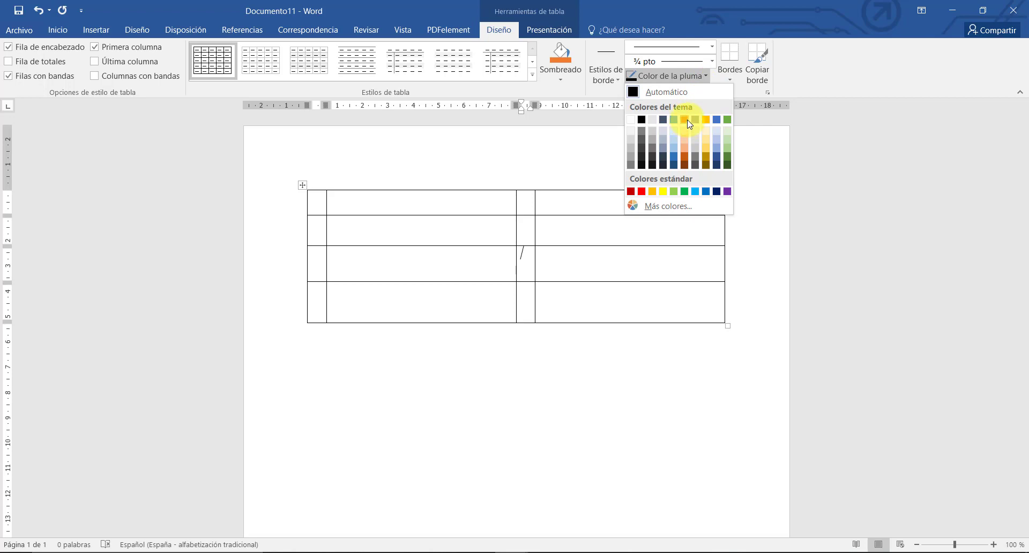
{"action": "left_click", "coordinate": [686, 121]}
{"action": "left_click", "coordinate": [712, 63]}
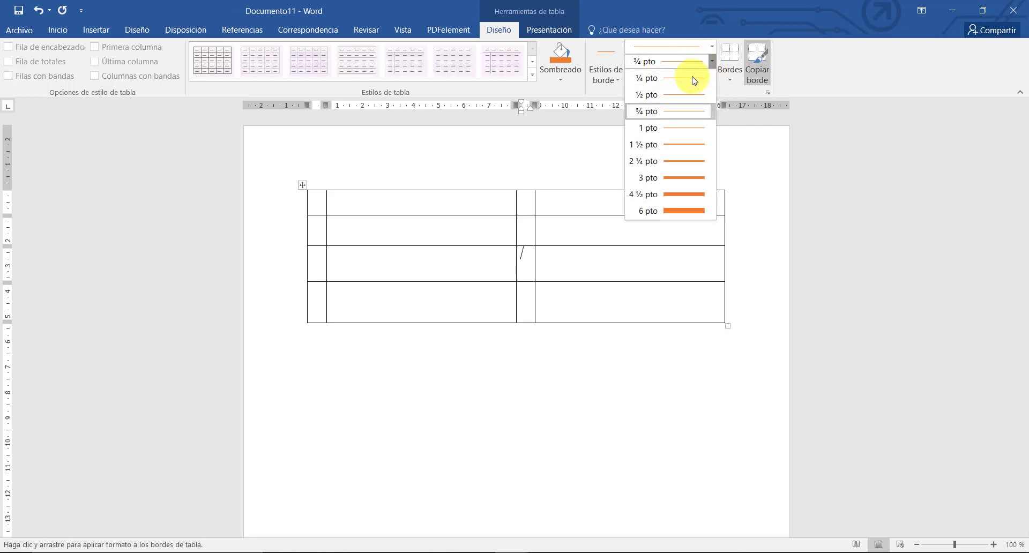
{"action": "left_click", "coordinate": [677, 177]}
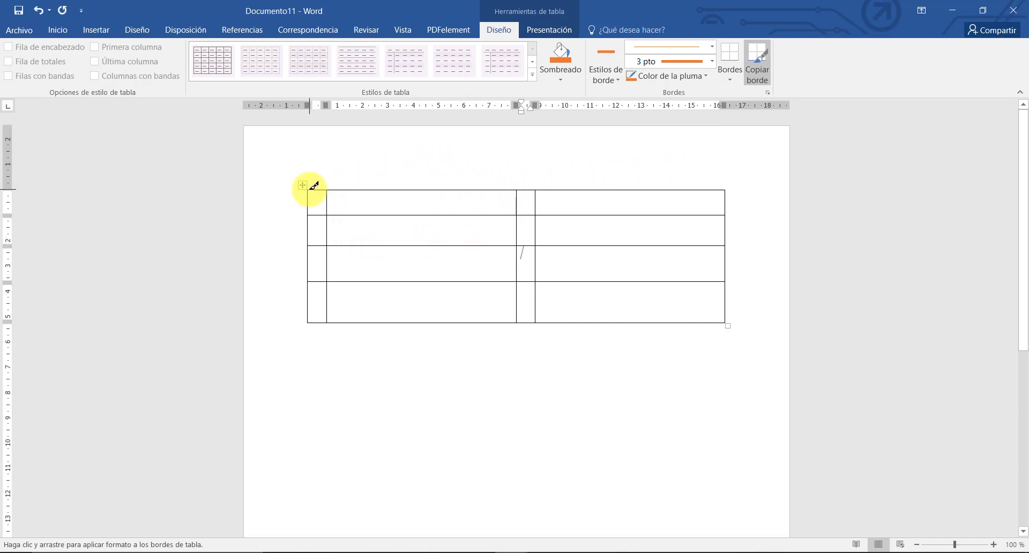
{"action": "left_click_drag", "start_coordinate": [313, 186], "coordinate": [660, 185]}
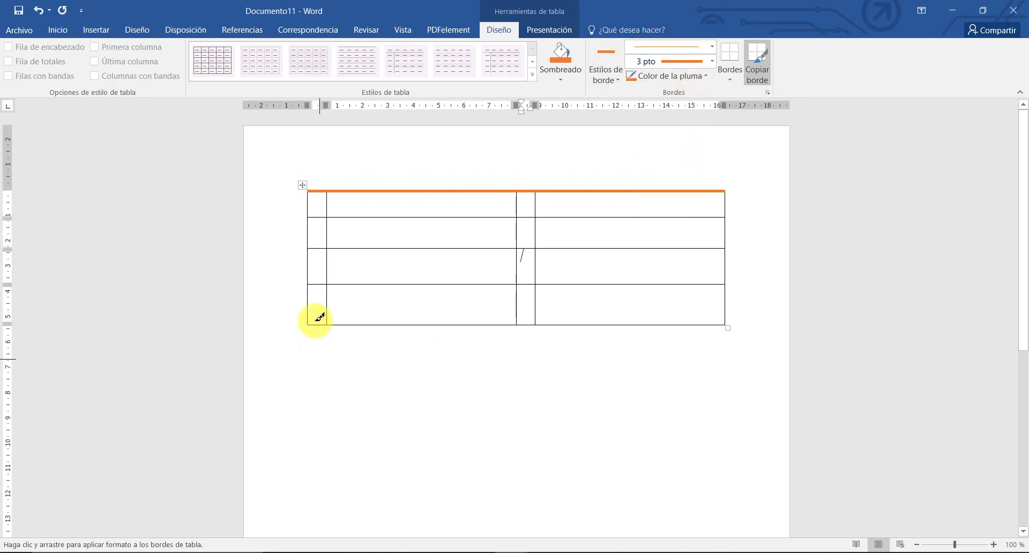
{"action": "mouse_move", "coordinate": [311, 321]}
{"action": "left_mouse_down"}
{"action": "mouse_move", "coordinate": [733, 325]}
{"action": "mouse_move", "coordinate": [726, 320]}
{"action": "left_mouse_up"}
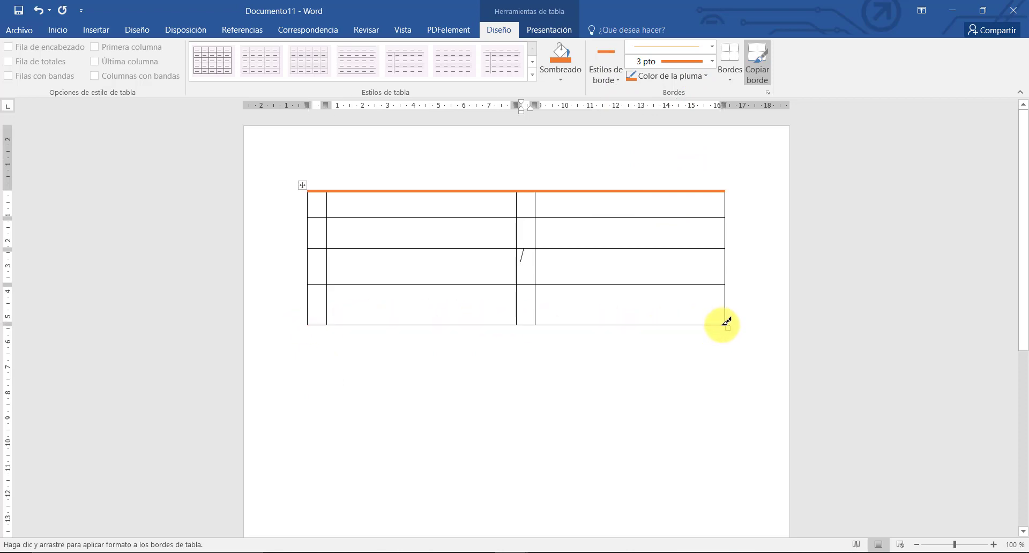
{"action": "mouse_move", "coordinate": [336, 323]}
{"action": "left_mouse_down"}
{"action": "mouse_move", "coordinate": [558, 322]}
{"action": "mouse_move", "coordinate": [318, 320]}
{"action": "mouse_move", "coordinate": [574, 321]}
{"action": "left_mouse_up"}
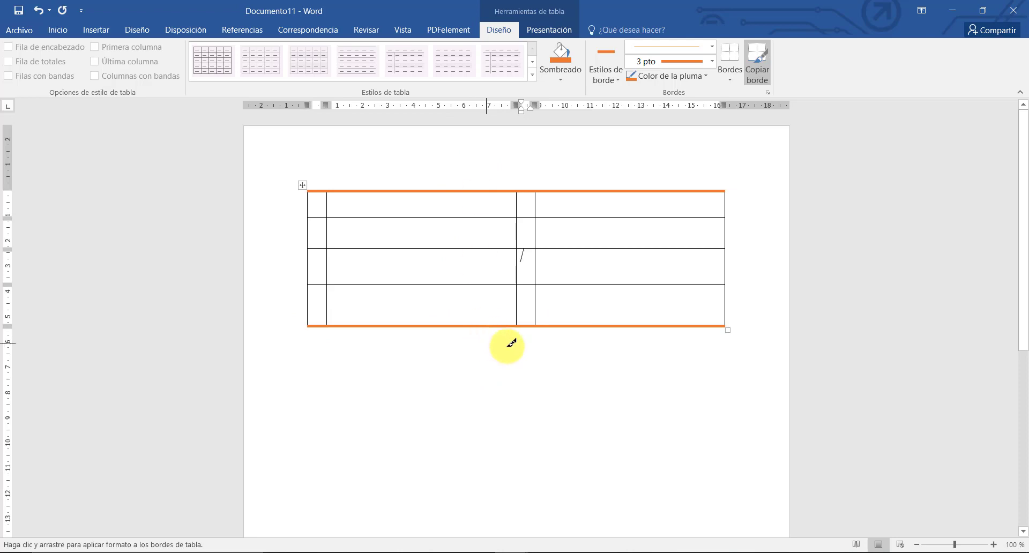
Step: Paint orange 1 ½ pt borders down the table's left and right outer edges
{"action": "left_click", "coordinate": [712, 62]}
{"action": "left_click", "coordinate": [685, 141]}
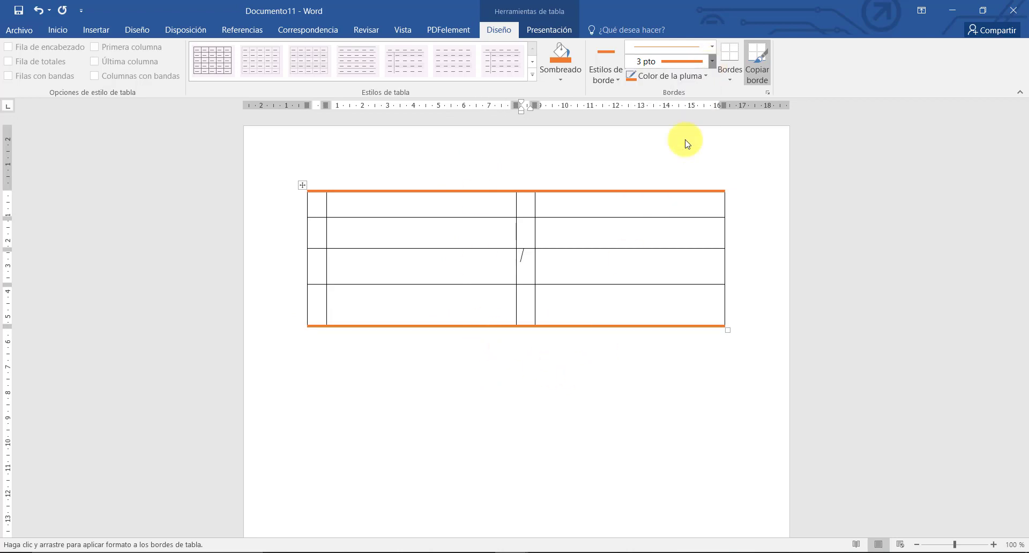
{"action": "left_click_drag", "start_coordinate": [309, 192], "coordinate": [308, 326]}
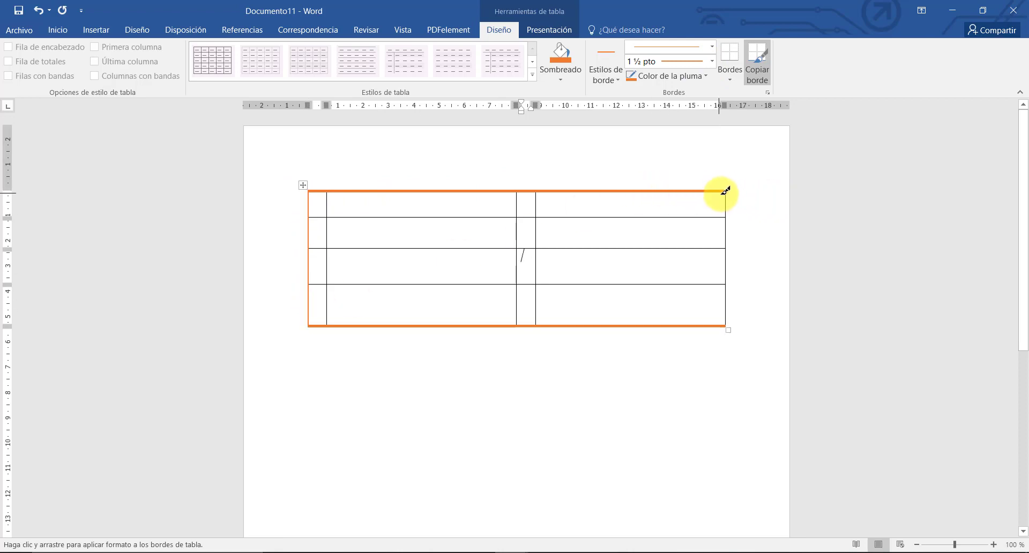
{"action": "left_click_drag", "start_coordinate": [729, 190], "coordinate": [726, 323]}
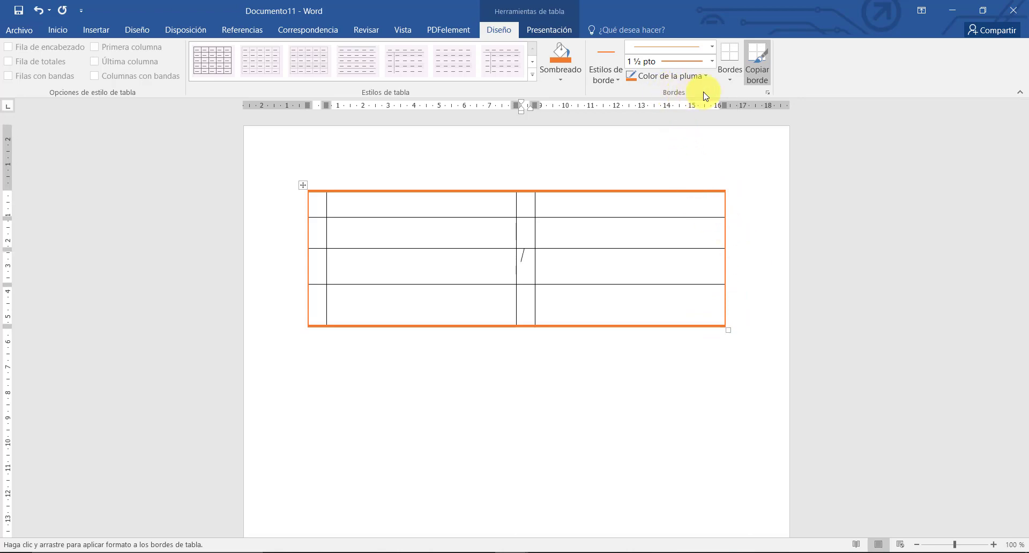
Step: Open the Bordes y sombreado settings, move the dialog clear of the table, and choose a triple-line border style
{"action": "left_click", "coordinate": [767, 92]}
{"action": "left_click_drag", "start_coordinate": [733, 145], "coordinate": [706, 253]}
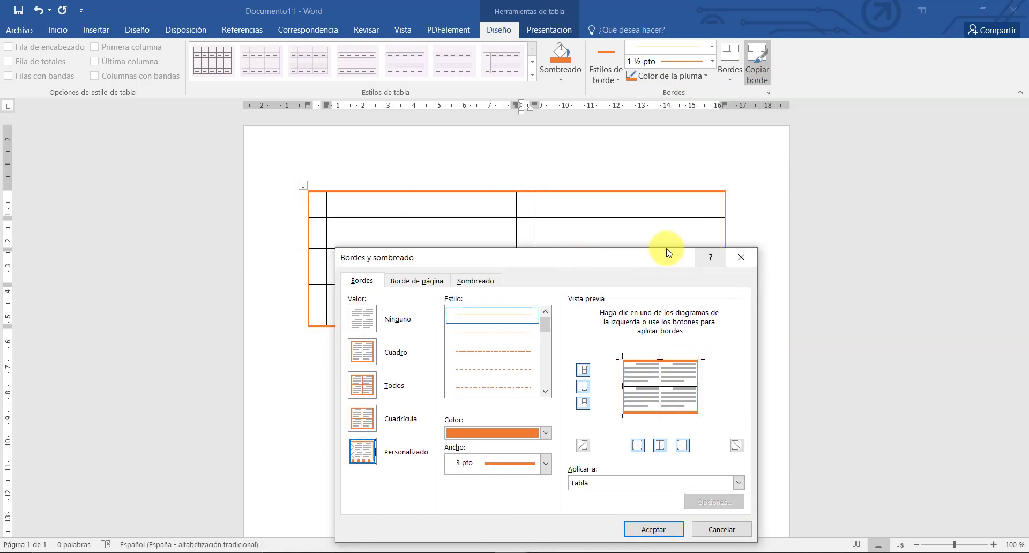
{"action": "left_click_drag", "start_coordinate": [576, 265], "coordinate": [260, 227]}
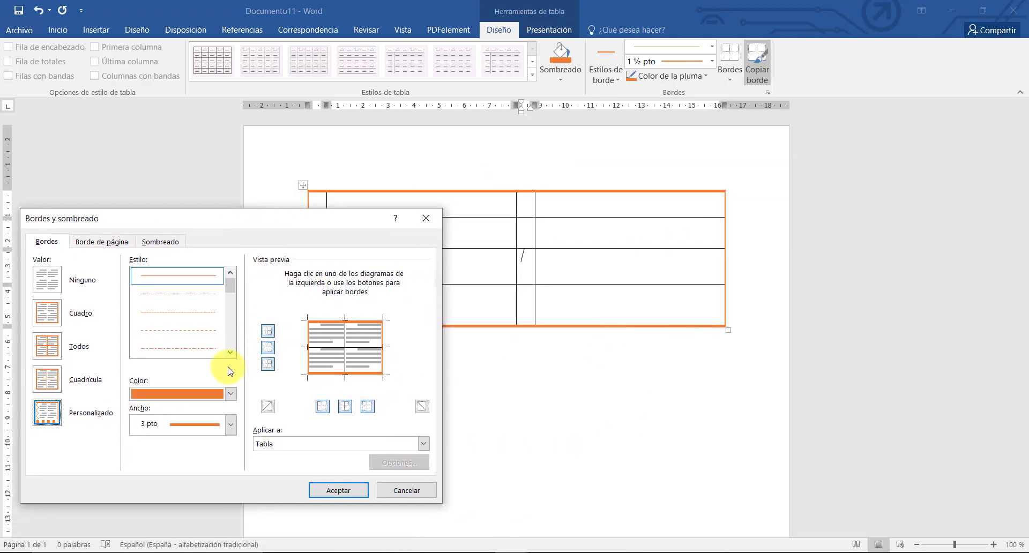
{"action": "left_click_drag", "start_coordinate": [229, 283], "coordinate": [231, 301]}
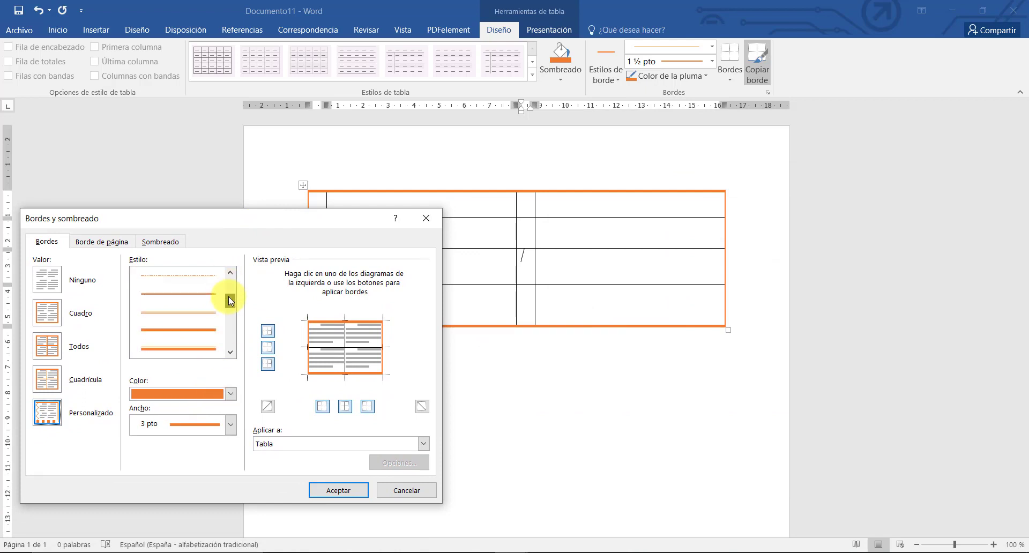
{"action": "left_click", "coordinate": [214, 315]}
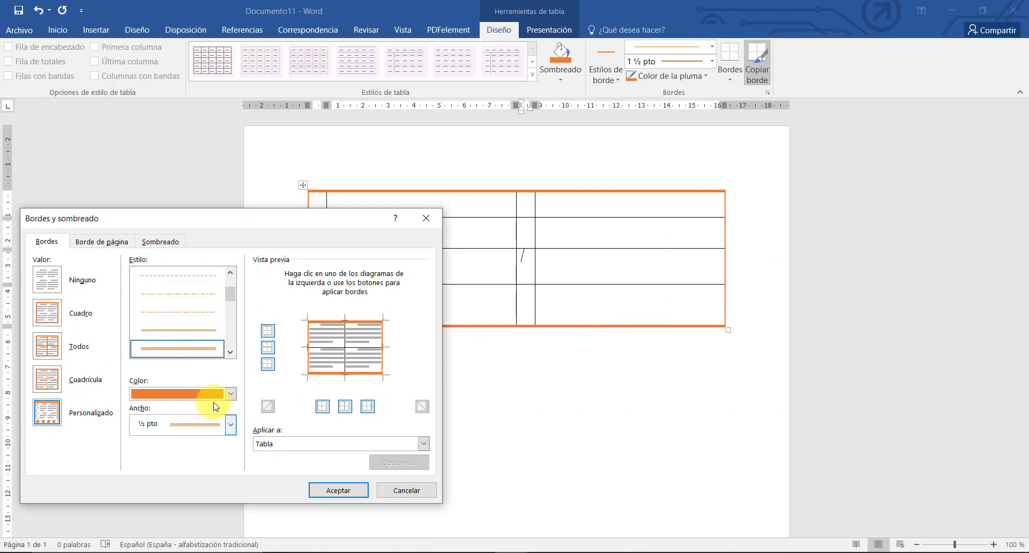
Step: Set the new border's colour to theme blue and its width to ¾ pt
{"action": "left_click", "coordinate": [231, 395]}
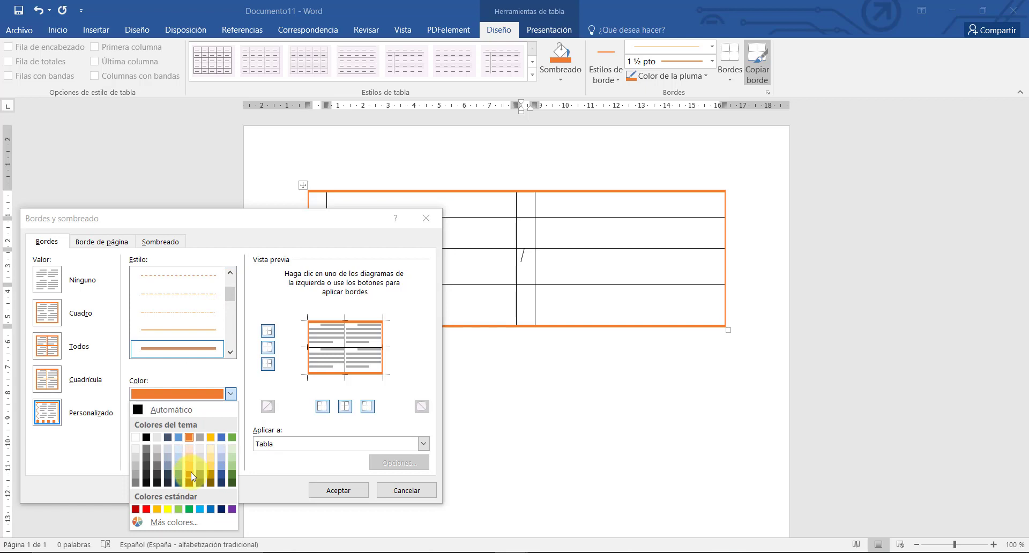
{"action": "left_click", "coordinate": [191, 471]}
{"action": "left_click", "coordinate": [230, 394]}
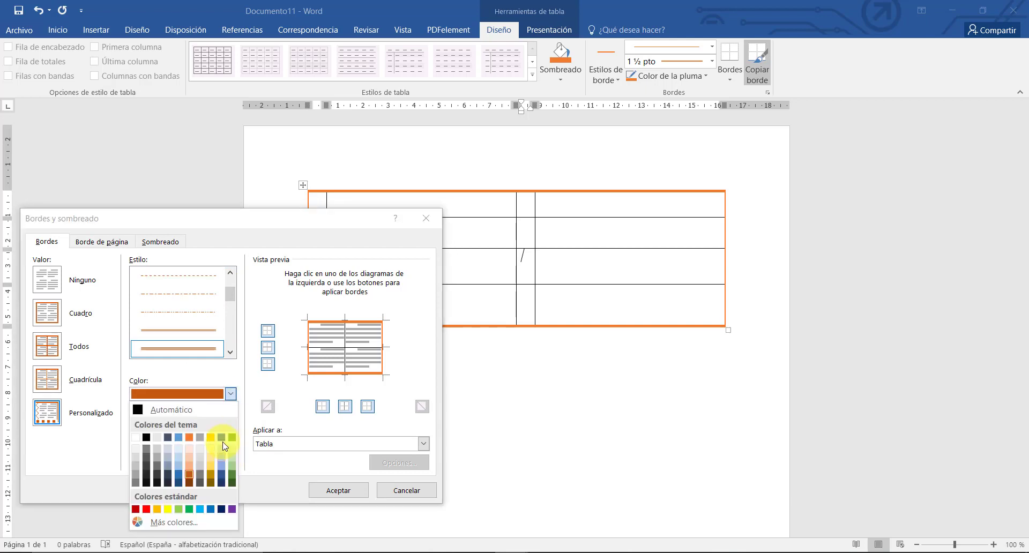
{"action": "left_click", "coordinate": [224, 446]}
{"action": "left_click", "coordinate": [232, 428]}
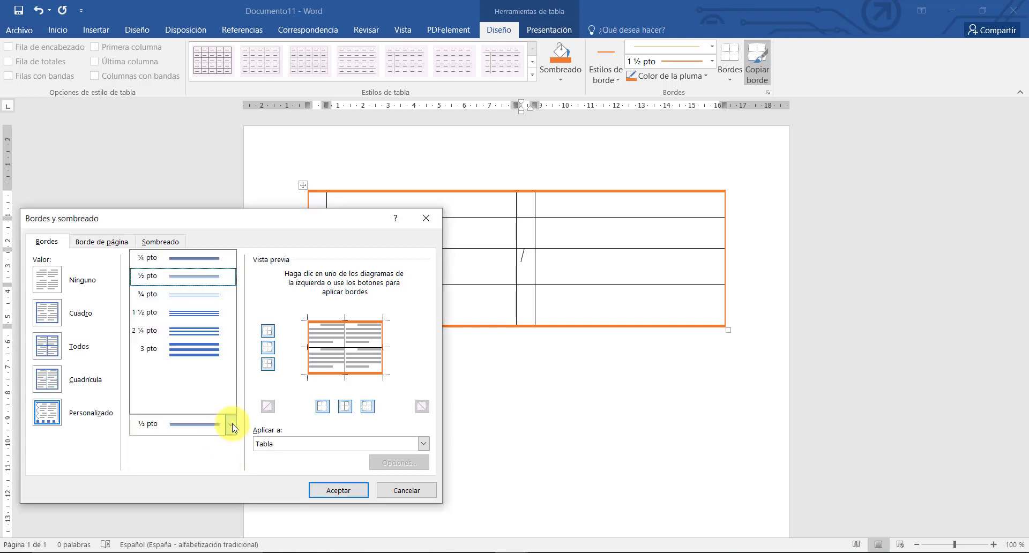
{"action": "left_click", "coordinate": [217, 296]}
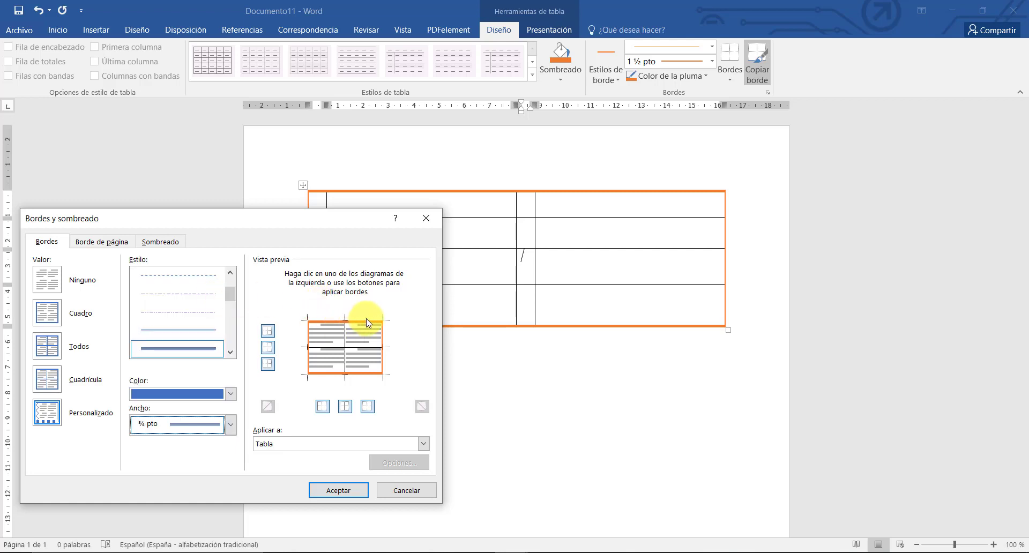
Step: Apply the blue border to the table's top and bottom edges and accept the border settings
{"action": "left_click", "coordinate": [269, 332]}
{"action": "left_click", "coordinate": [271, 335]}
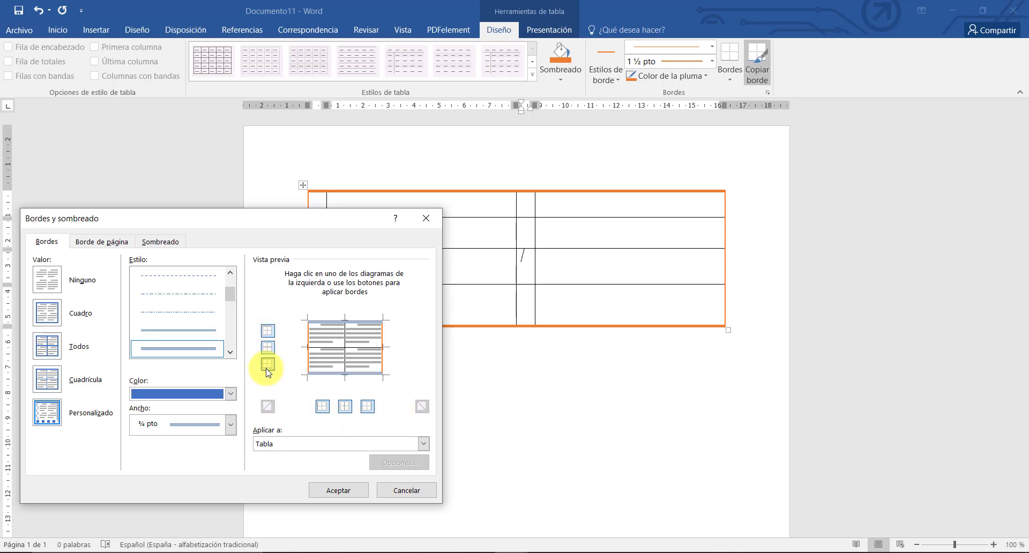
{"action": "left_click", "coordinate": [338, 489]}
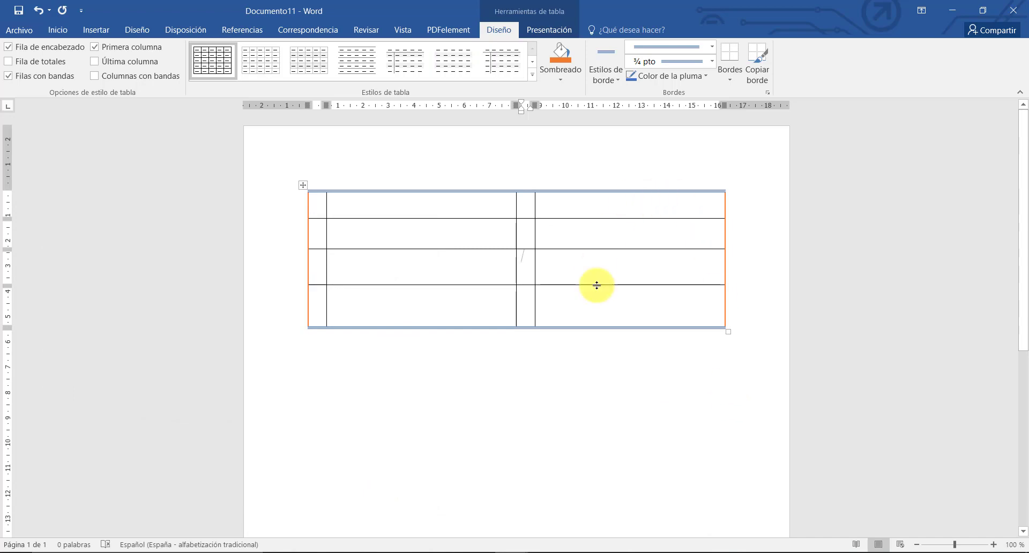
{"action": "left_click", "coordinate": [767, 93]}
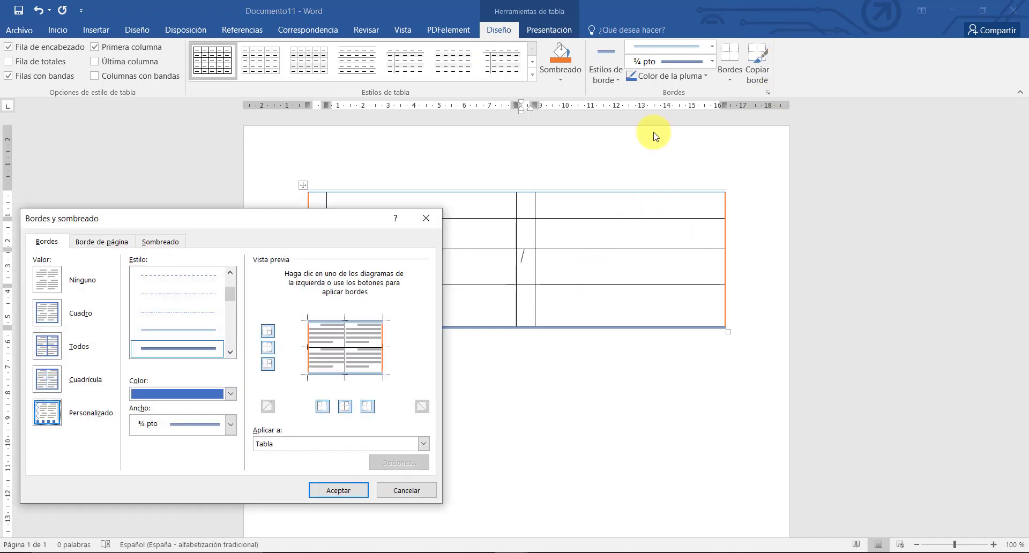
{"action": "left_click", "coordinate": [427, 219]}
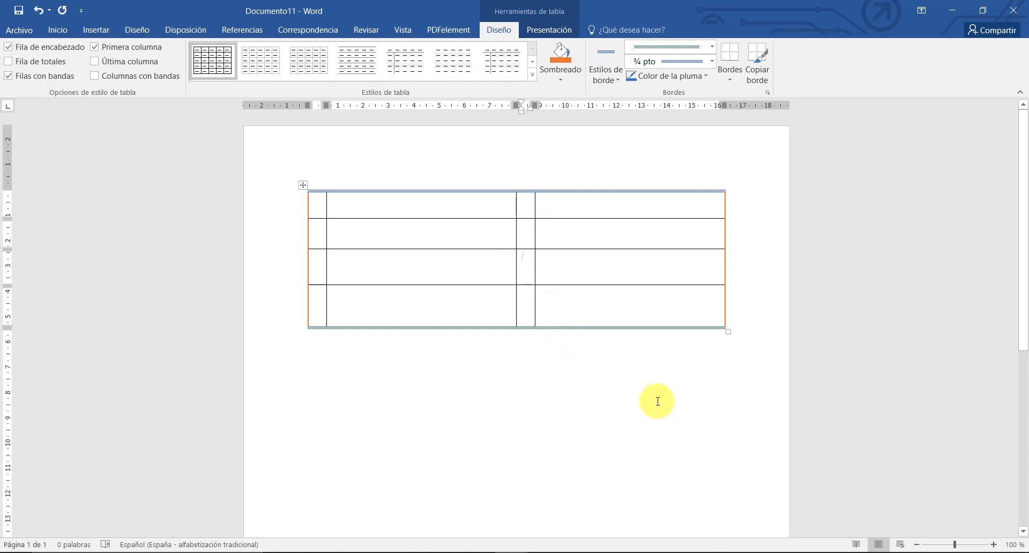
Step: Enter DJFSJFSSGSKSÑFKSÑF in the first row's second cell and format it as Arial 14 without bold or underline
{"action": "left_click", "coordinate": [366, 200]}
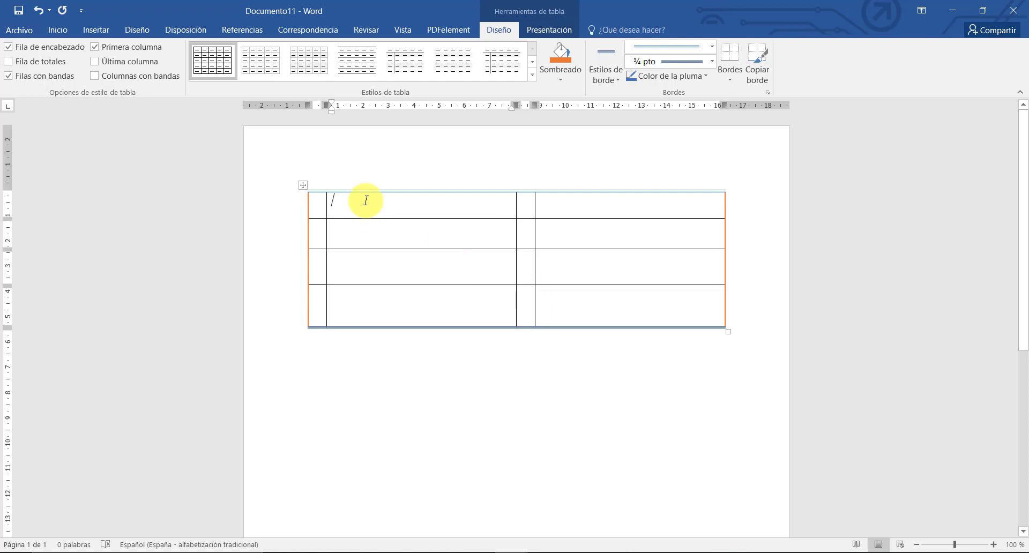
{"action": "type", "text": "DJESJFSSGSKSÑFKSÑF"}
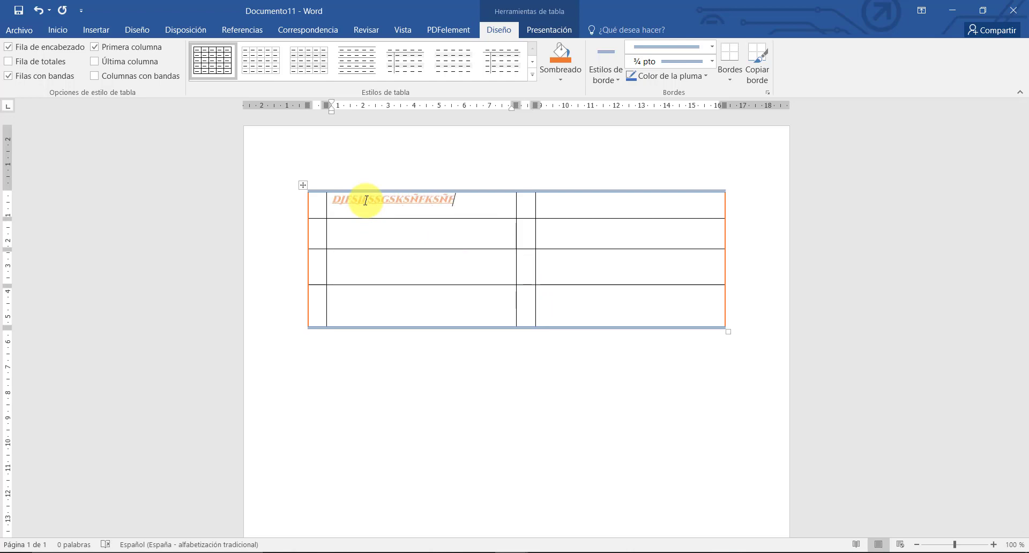
{"action": "left_click_drag", "start_coordinate": [454, 195], "coordinate": [333, 200]}
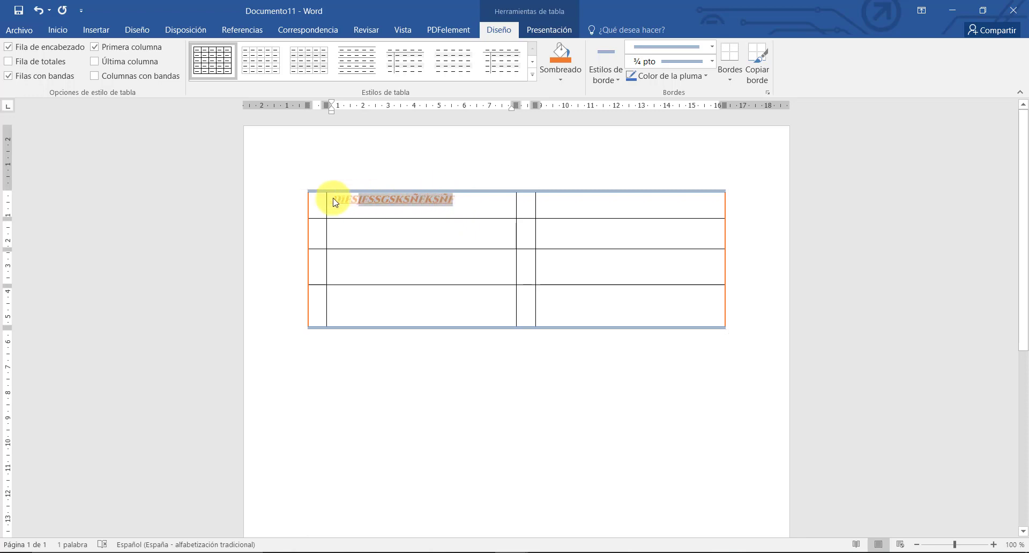
{"action": "left_click", "coordinate": [62, 30]}
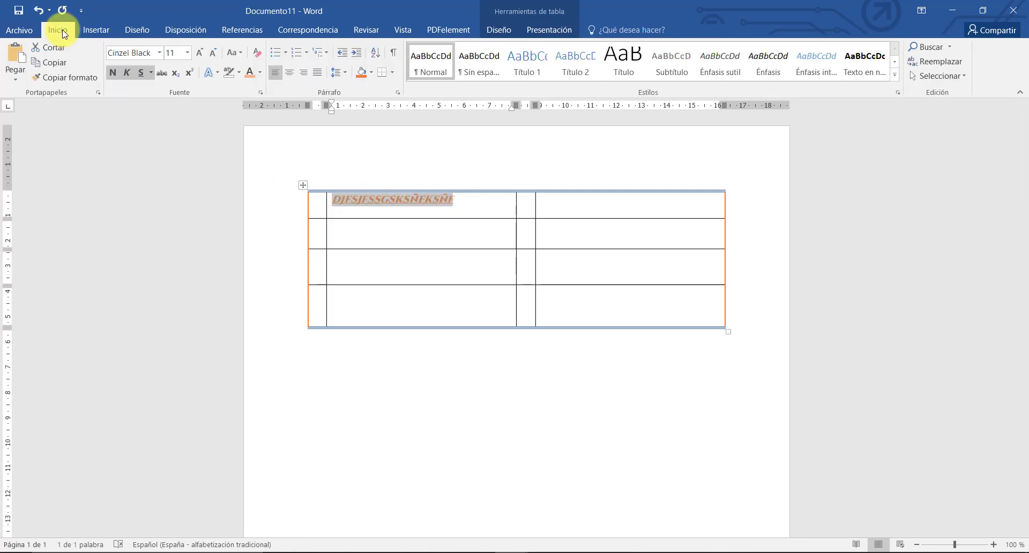
{"action": "left_click", "coordinate": [158, 52]}
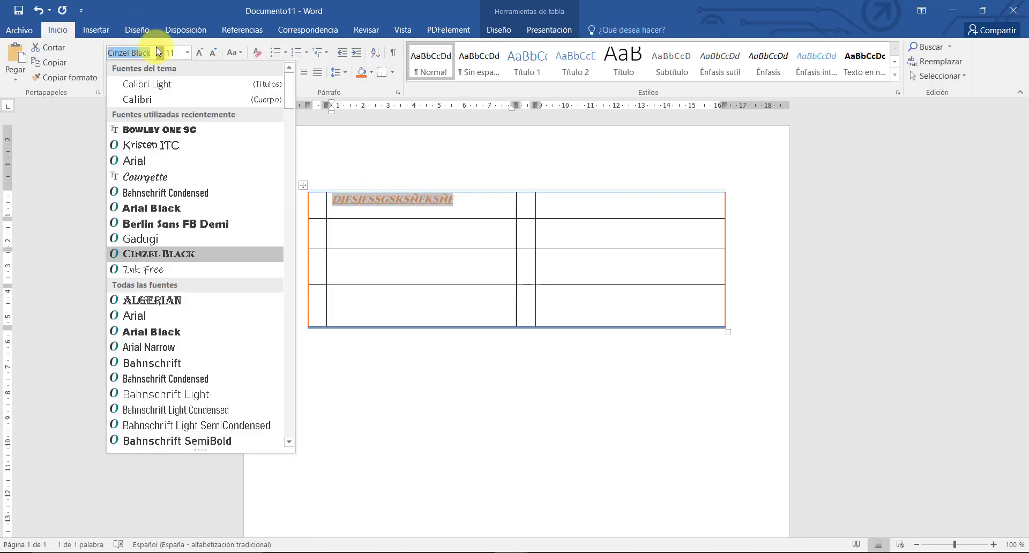
{"action": "left_click", "coordinate": [144, 165]}
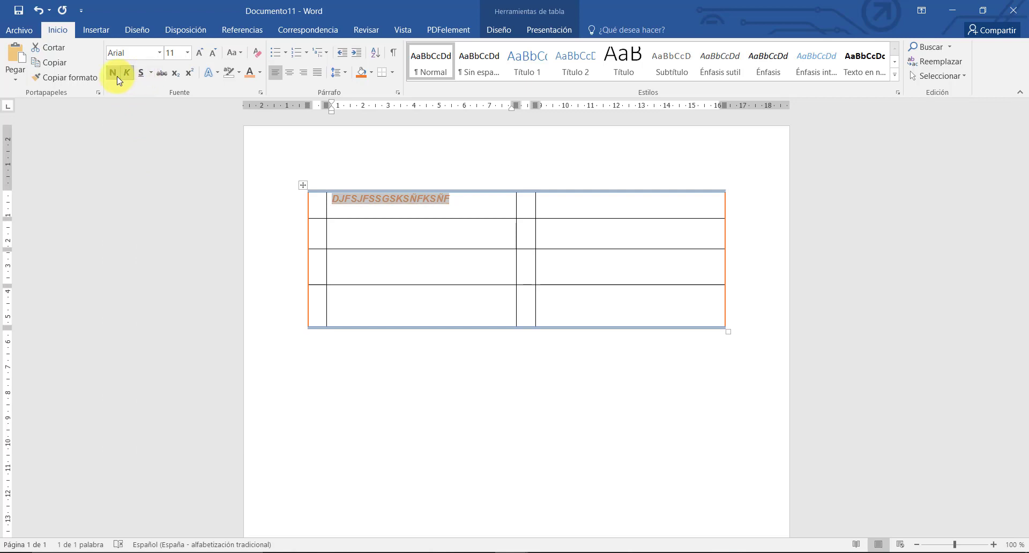
{"action": "left_click", "coordinate": [187, 52]}
{"action": "left_click", "coordinate": [179, 133]}
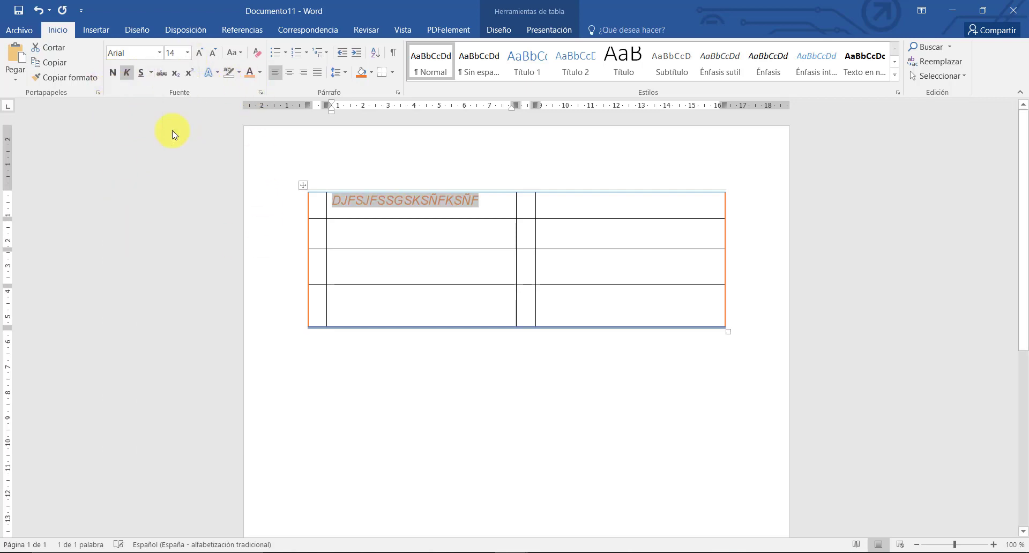
{"action": "left_click", "coordinate": [452, 237]}
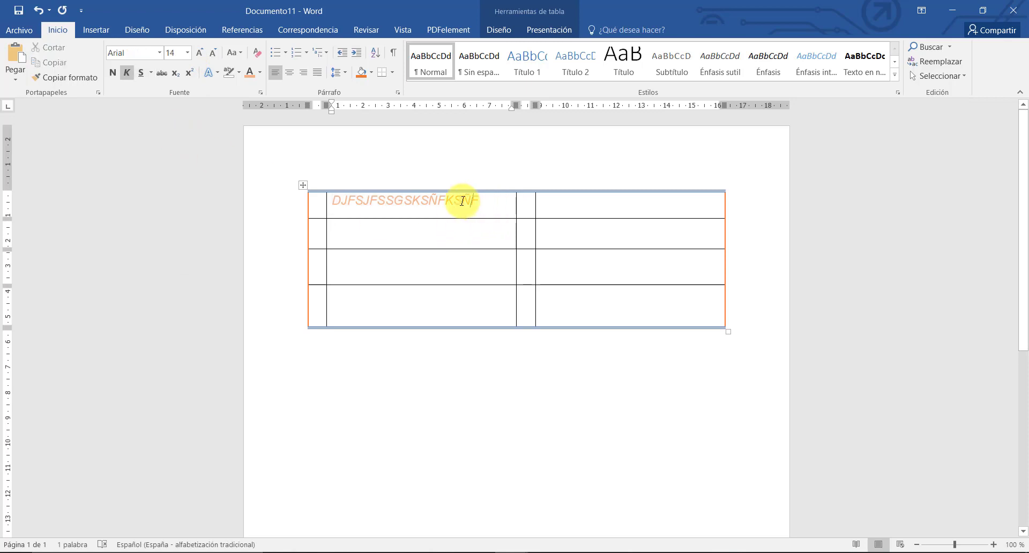
{"action": "left_click_drag", "start_coordinate": [472, 200], "coordinate": [332, 200]}
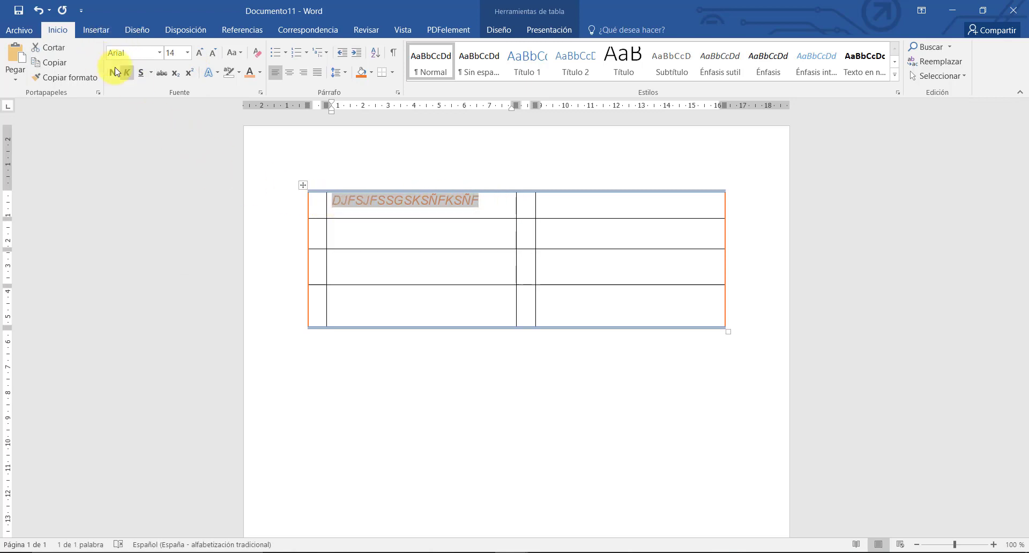
Step: Enter the three lines KFDKSF, DJFLKSFKS and KDFSKLDF in the cell below that heading
{"action": "left_click", "coordinate": [386, 234]}
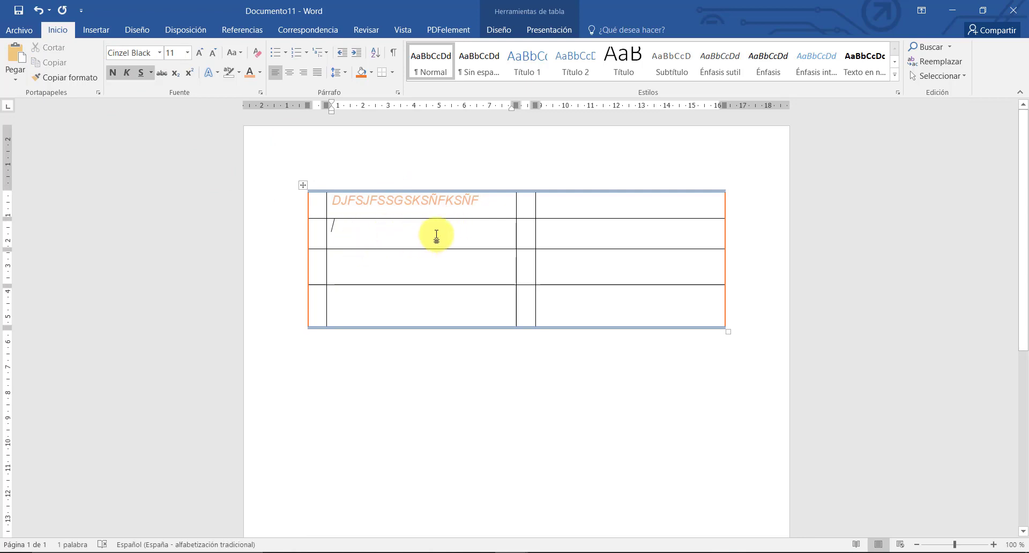
{"action": "type", "text": "KFDKSF"}
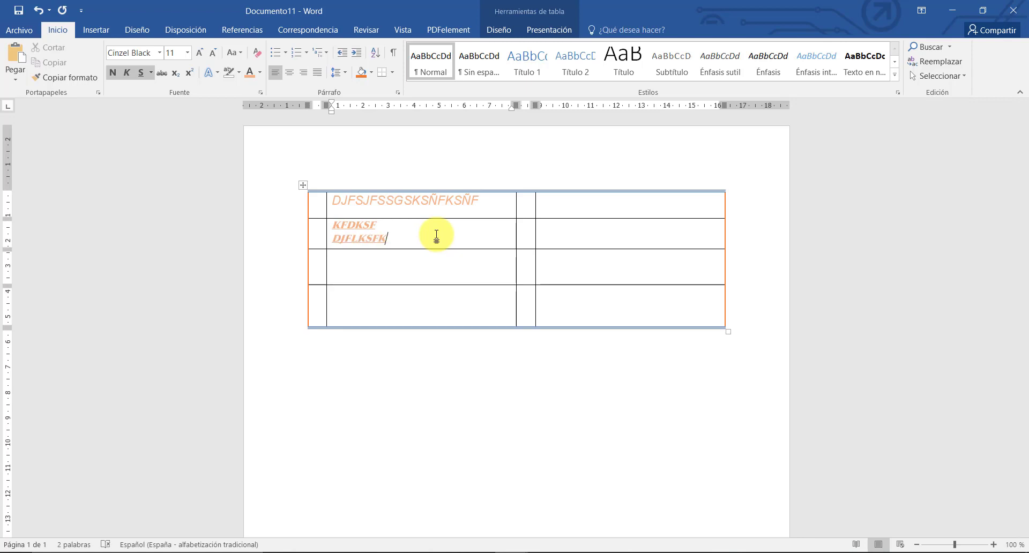
{"action": "key", "text": "Return"}
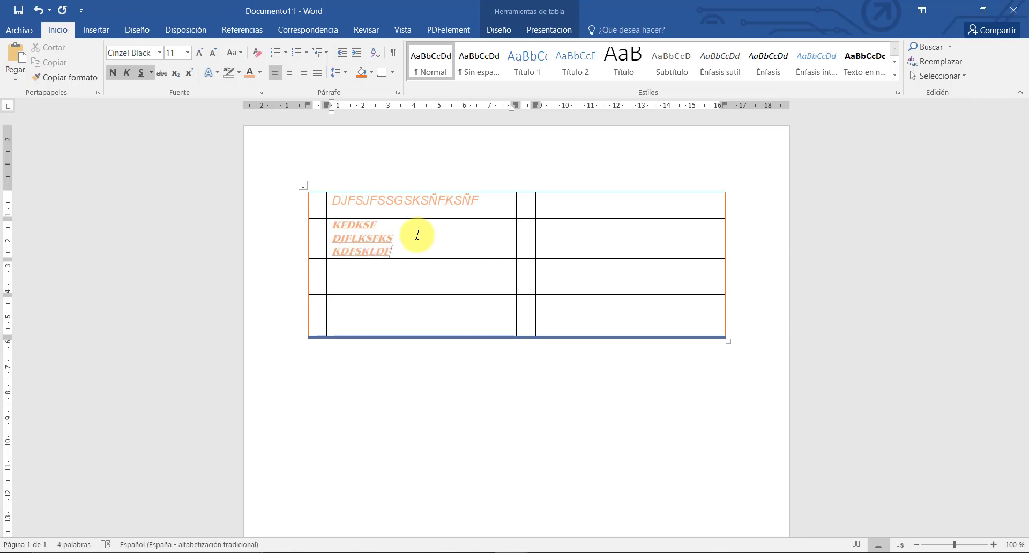
Step: Format the three lines in Arial and remove their bold, italic and underline
{"action": "left_click_drag", "start_coordinate": [402, 253], "coordinate": [344, 228]}
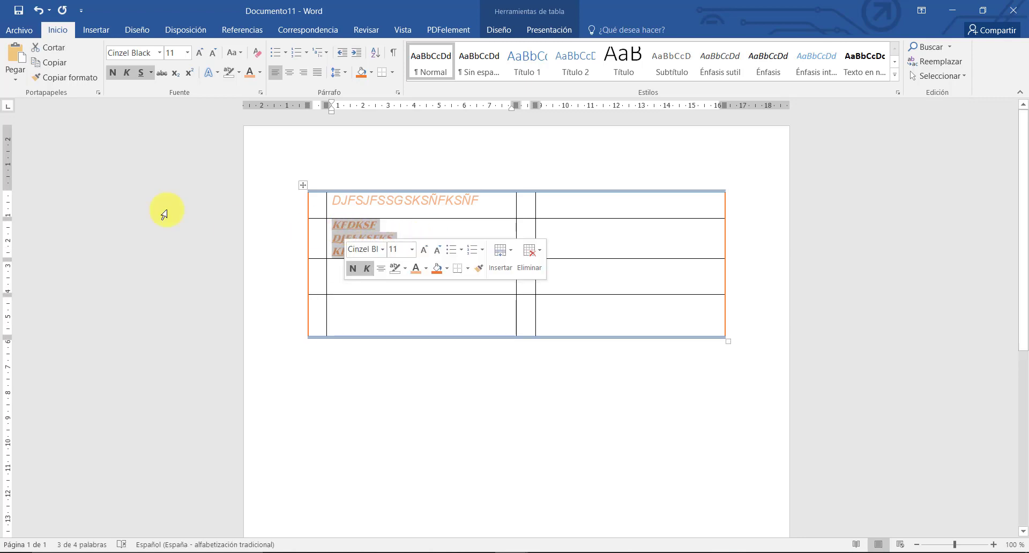
{"action": "left_click", "coordinate": [141, 72]}
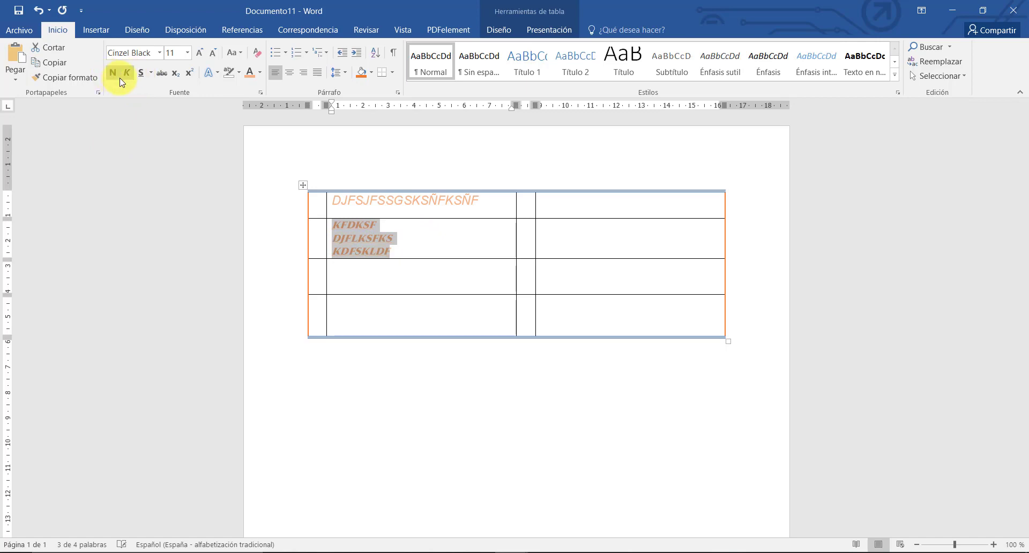
{"action": "left_click", "coordinate": [126, 72]}
{"action": "left_click", "coordinate": [159, 53]}
{"action": "key", "text": "Escape"}
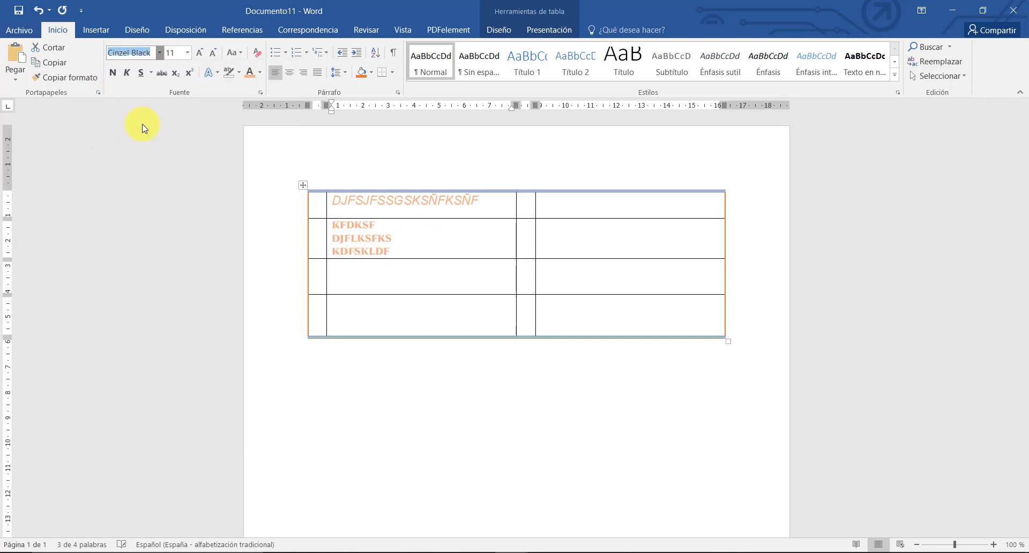
{"action": "key", "text": "Escape"}
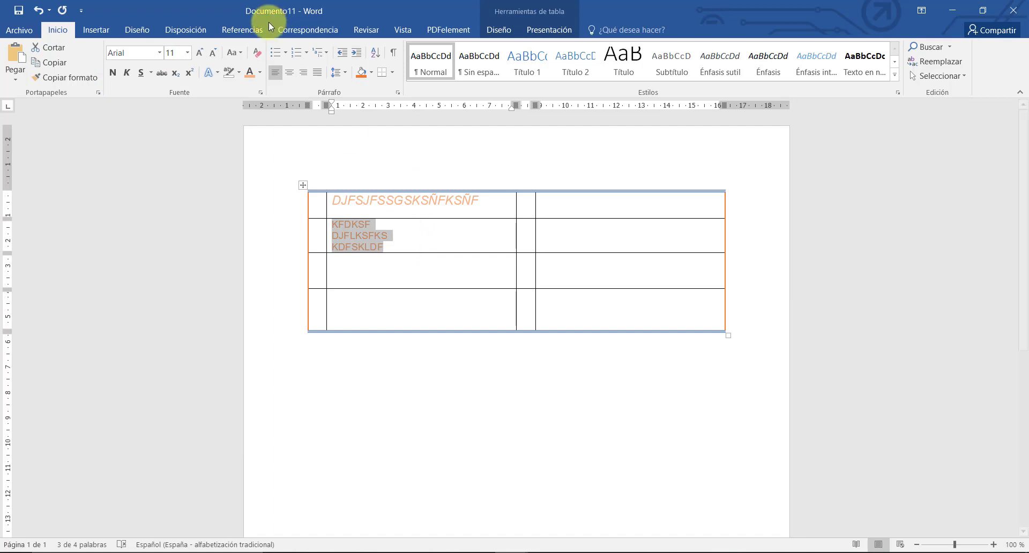
Step: Turn the three lines into a bulleted list using the solid round bullet
{"action": "left_click", "coordinate": [273, 53]}
{"action": "left_click", "coordinate": [287, 53]}
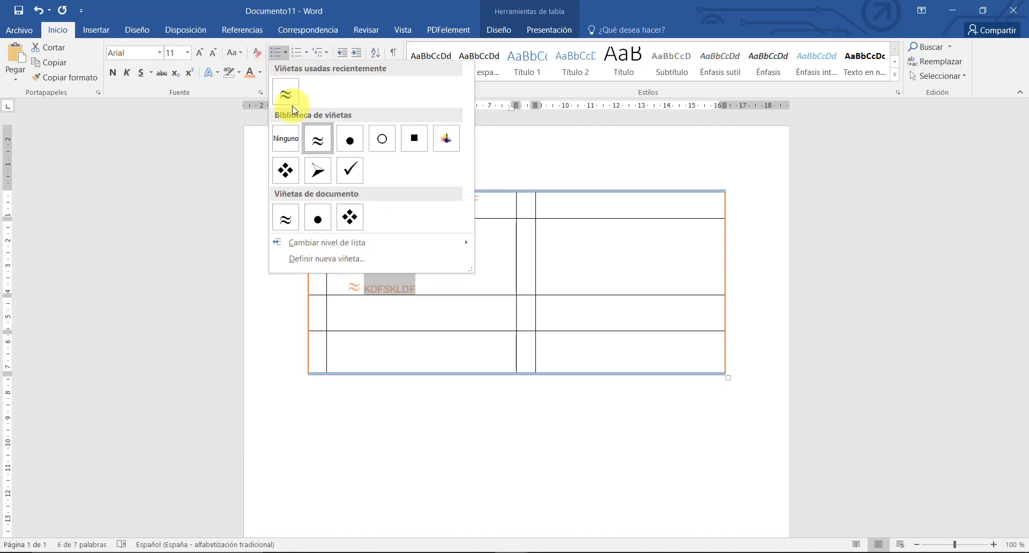
{"action": "left_click", "coordinate": [350, 141]}
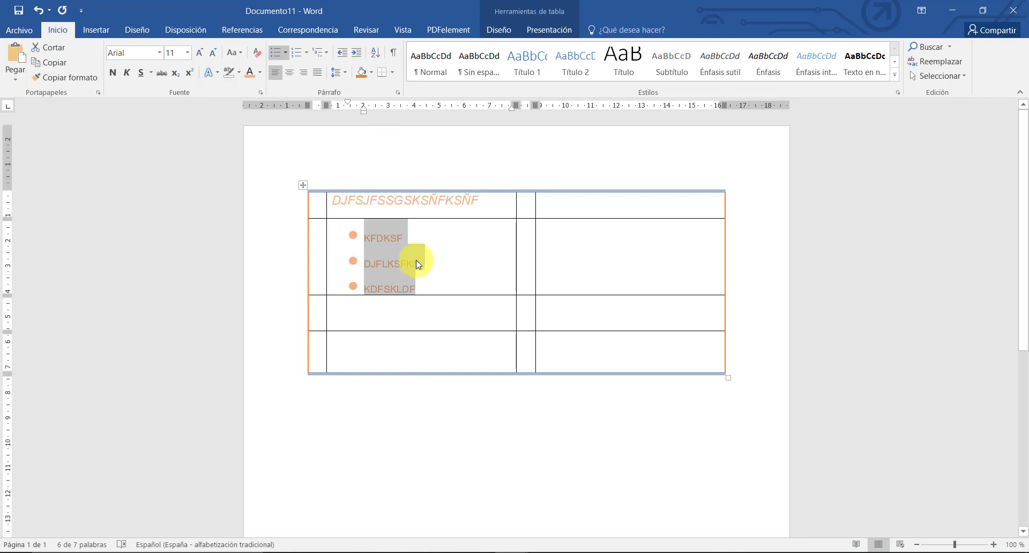
{"action": "left_click", "coordinate": [363, 290]}
{"action": "left_click_drag", "start_coordinate": [363, 290], "coordinate": [351, 237]}
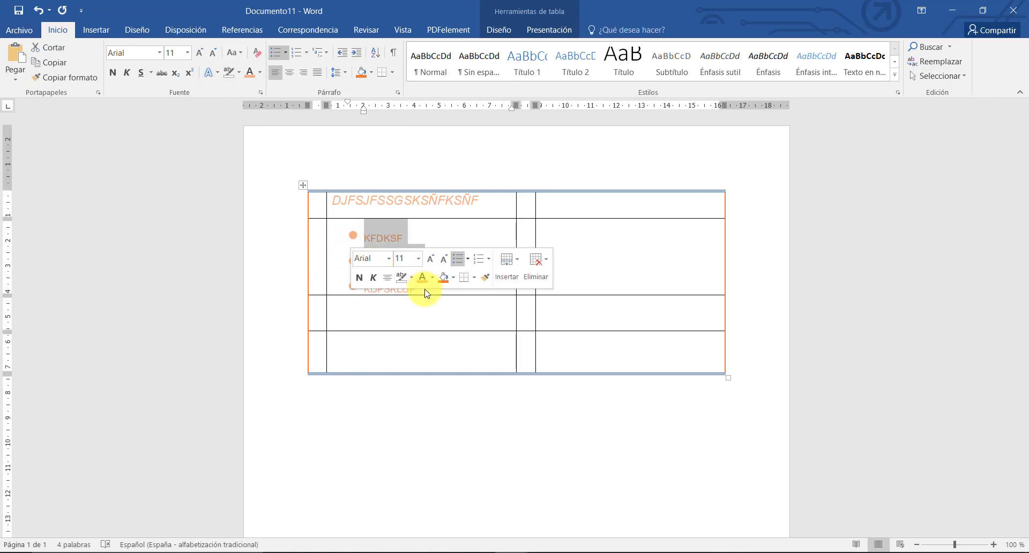
{"action": "left_click", "coordinate": [420, 289]}
{"action": "left_click_drag", "start_coordinate": [420, 289], "coordinate": [349, 236]}
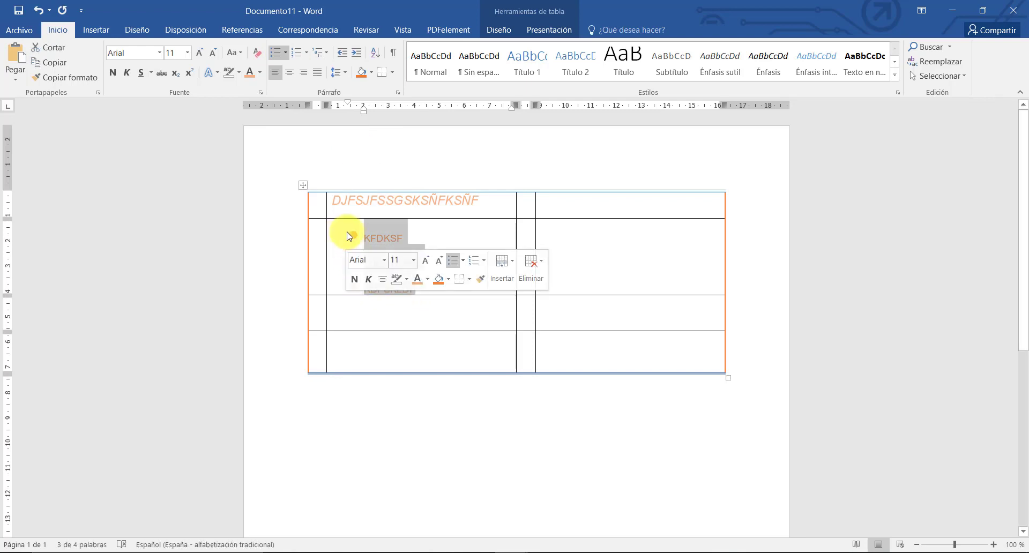
{"action": "left_click", "coordinate": [459, 239]}
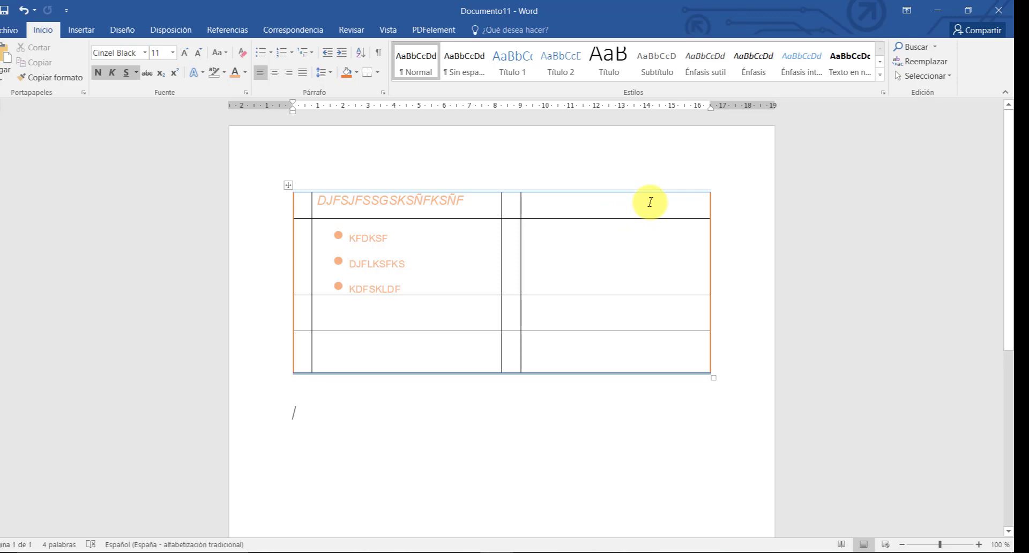
Step: Review the cell editing and insertion options available for the first row's last cell
{"action": "left_click", "coordinate": [678, 208]}
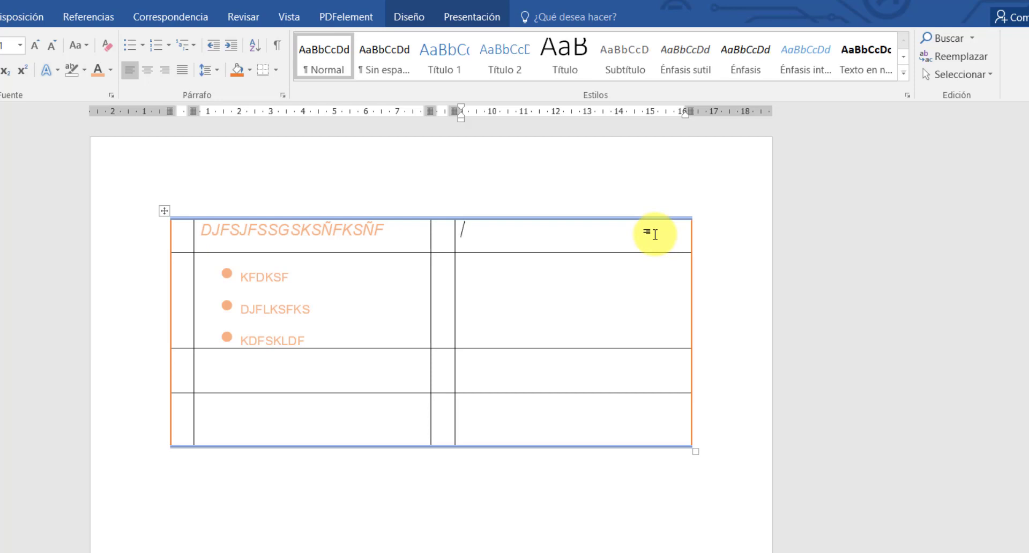
{"action": "right_click", "coordinate": [654, 235]}
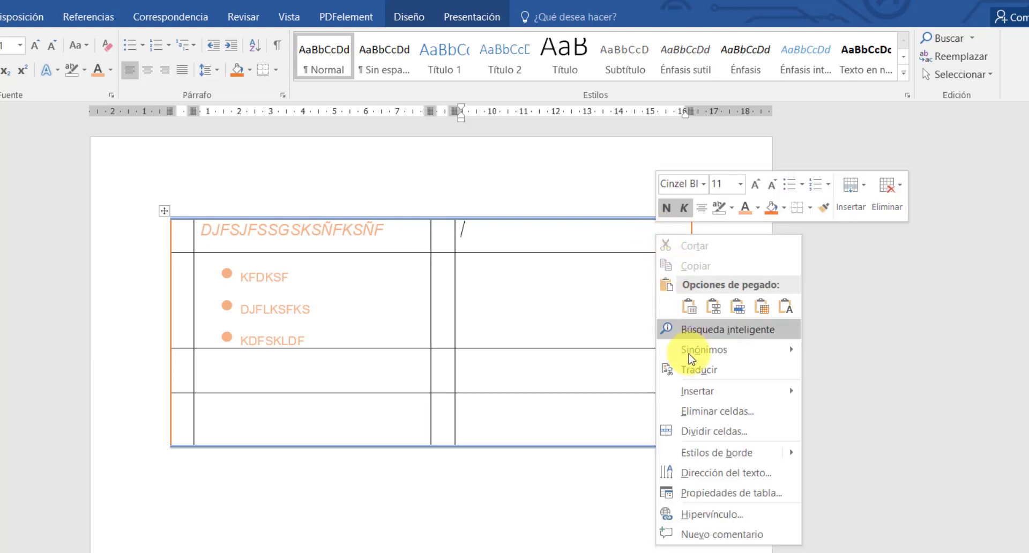
{"action": "mouse_move", "coordinate": [694, 396]}
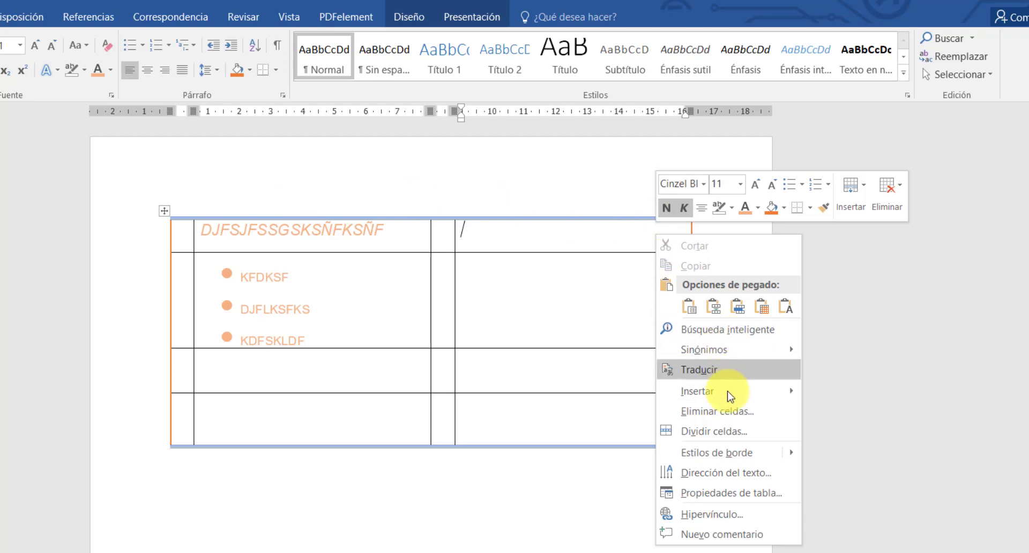
{"action": "mouse_move", "coordinate": [729, 398]}
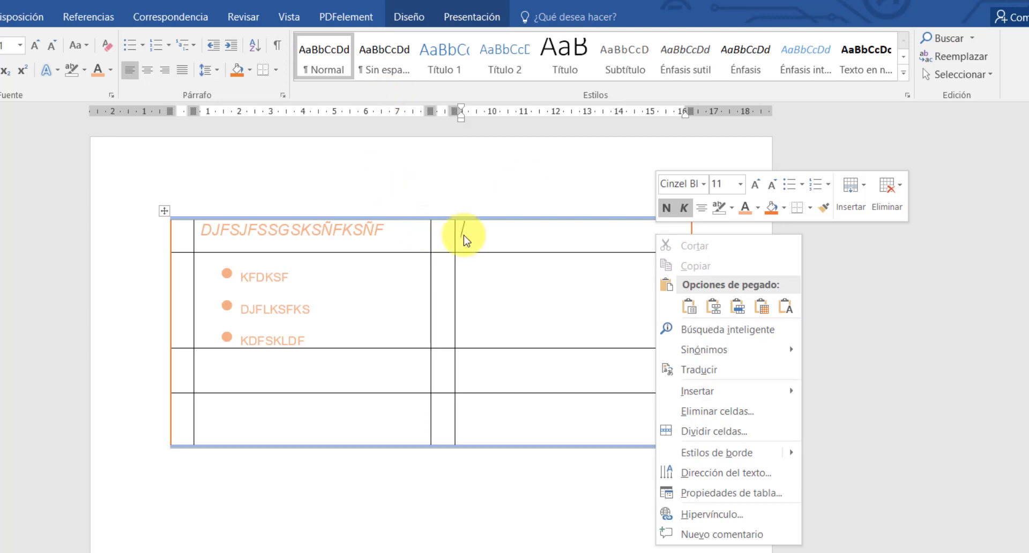
{"action": "left_click", "coordinate": [470, 245]}
{"action": "mouse_move", "coordinate": [470, 204]}
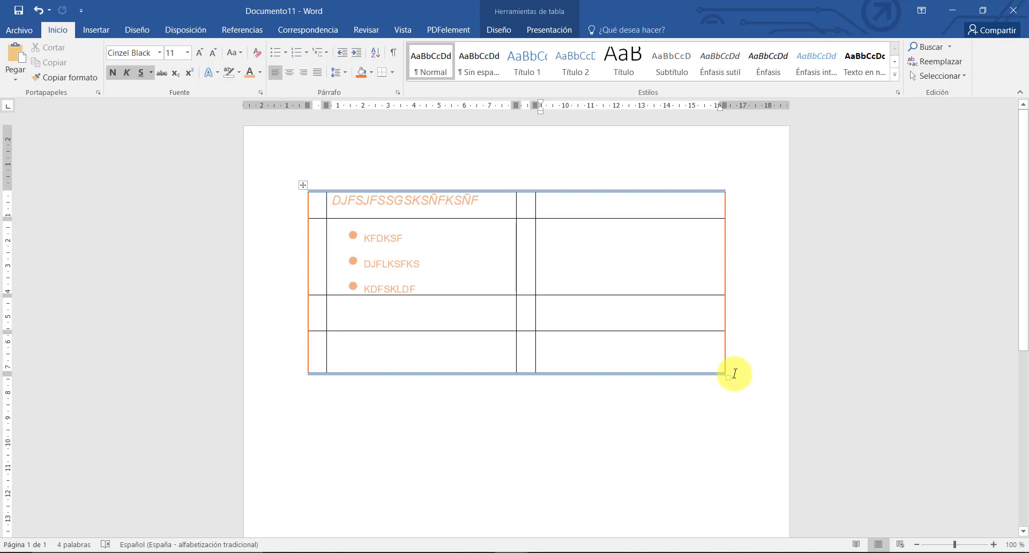
Step: Select the whole bordered table and cut it from the page
{"action": "mouse_move", "coordinate": [301, 185]}
{"action": "left_mouse_down"}
{"action": "mouse_move", "coordinate": [299, 257]}
{"action": "mouse_move", "coordinate": [332, 183]}
{"action": "mouse_move", "coordinate": [289, 185]}
{"action": "left_mouse_up"}
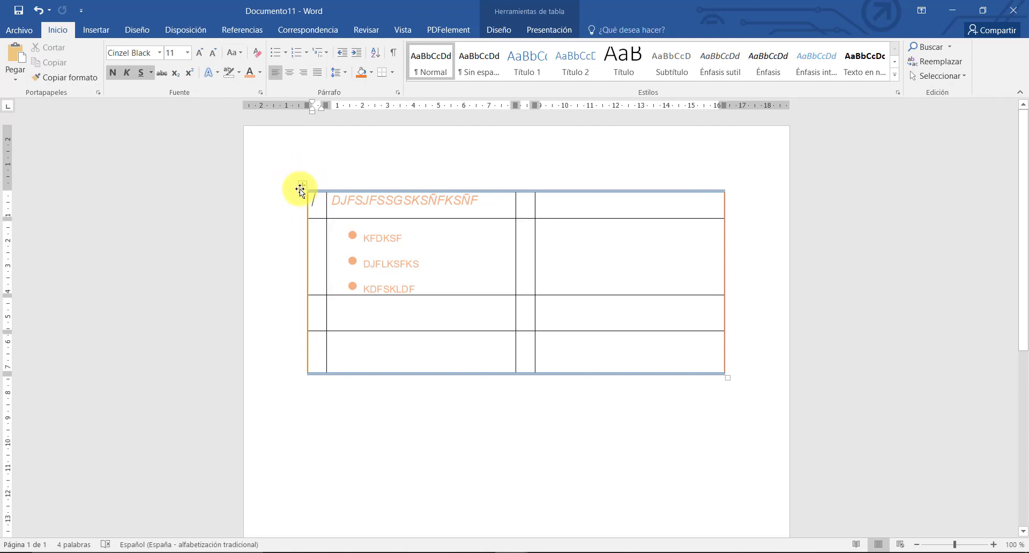
{"action": "left_click", "coordinate": [302, 187]}
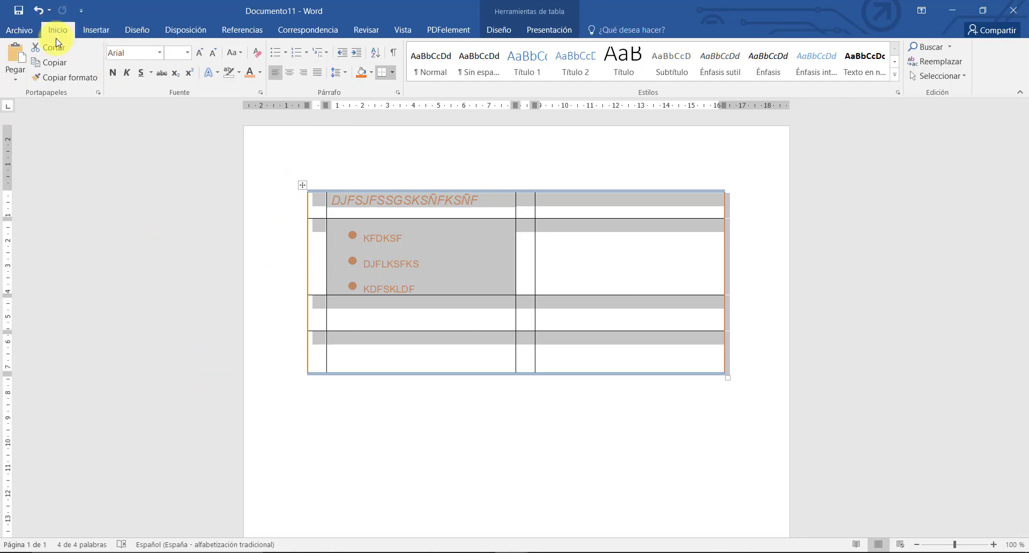
{"action": "right_click", "coordinate": [417, 232]}
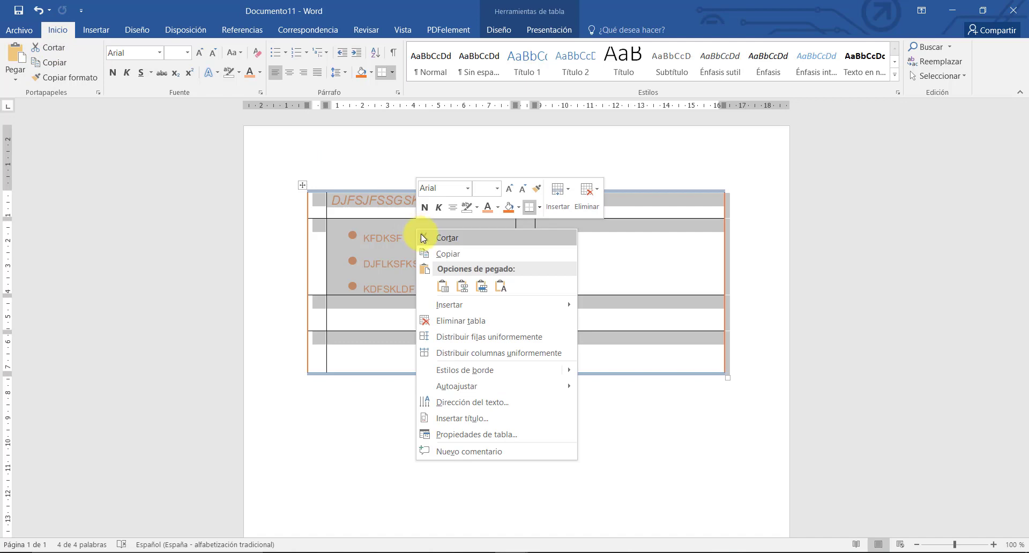
{"action": "left_click", "coordinate": [469, 237]}
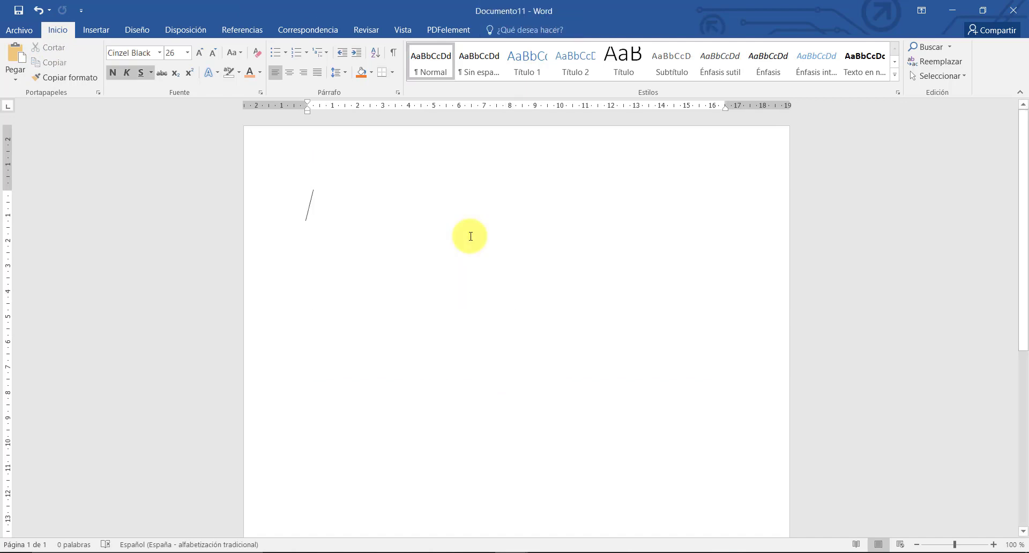
Step: Insert a new table with two columns and two rows on the empty page
{"action": "left_click", "coordinate": [97, 30]}
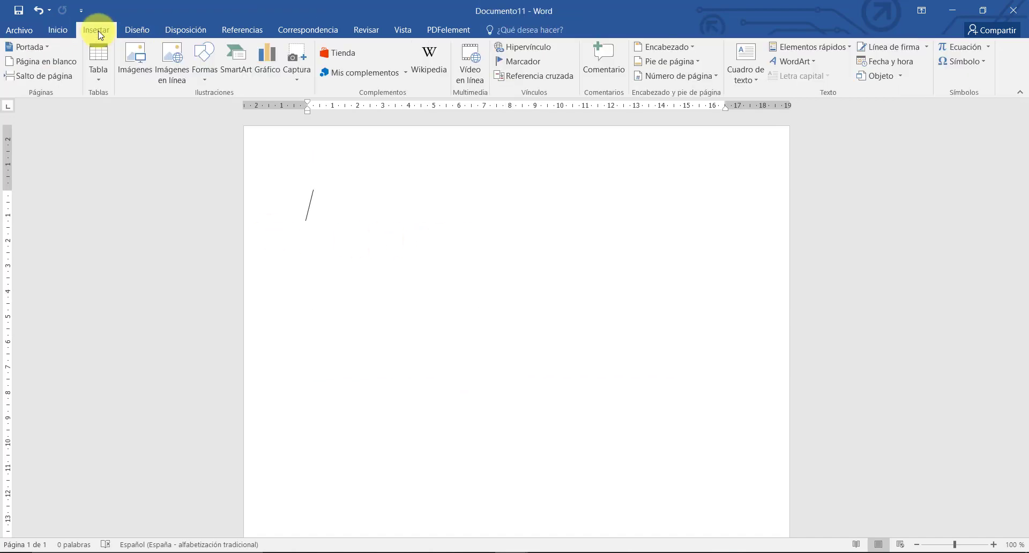
{"action": "left_click", "coordinate": [99, 83]}
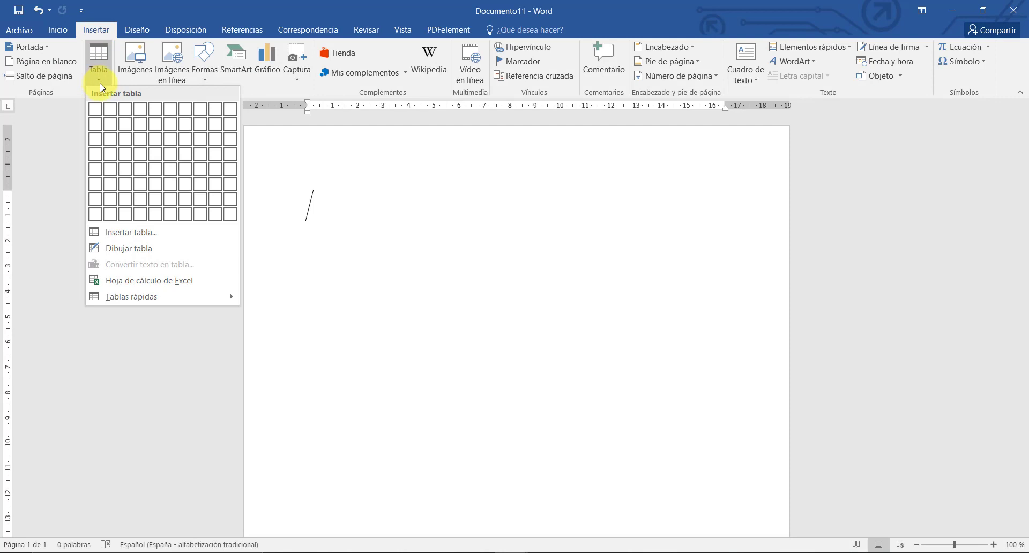
{"action": "left_click", "coordinate": [109, 131]}
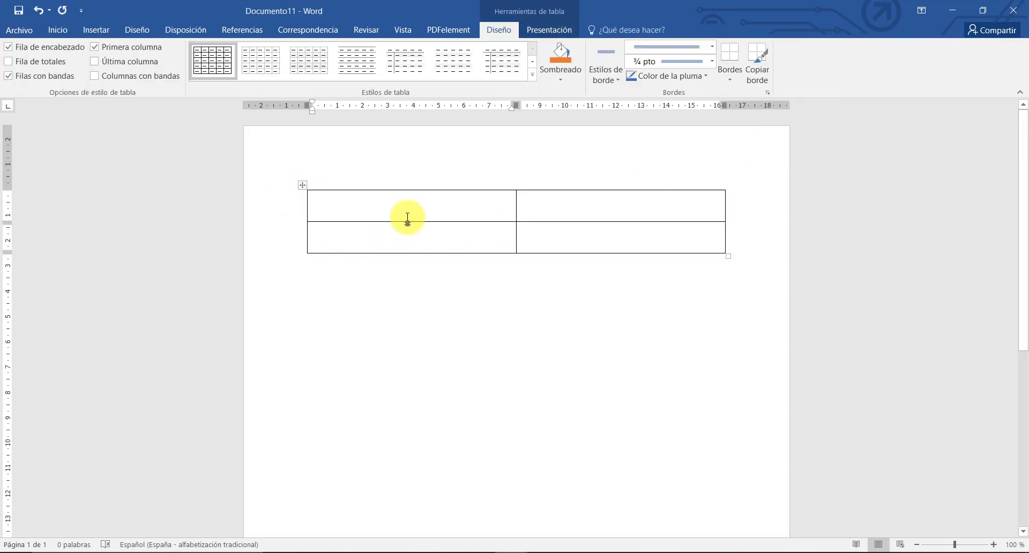
Step: Set the font to Arial, size 12, in the new table's first cell and enter HOLA
{"action": "left_click", "coordinate": [69, 32]}
{"action": "left_click", "coordinate": [154, 54]}
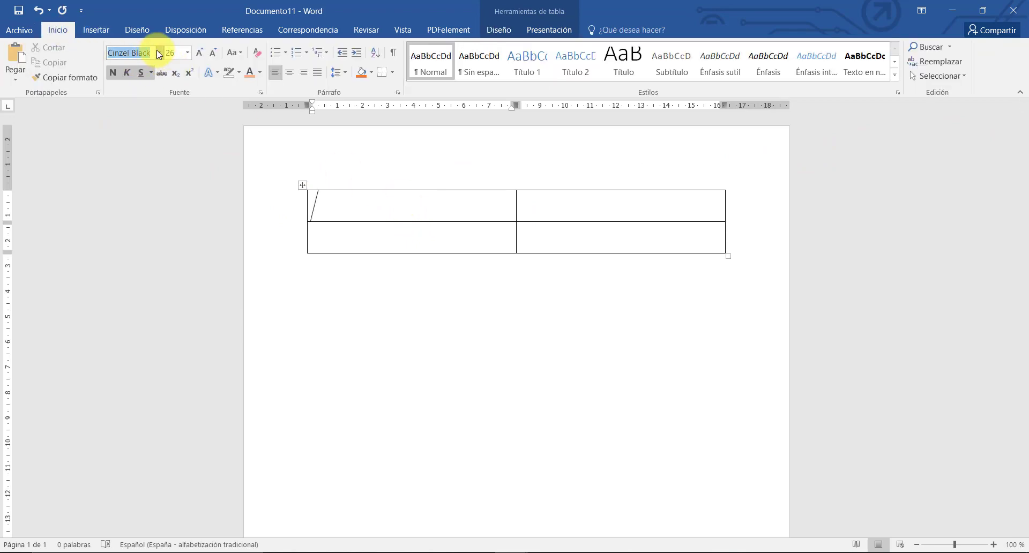
{"action": "left_click", "coordinate": [160, 53]}
{"action": "left_click", "coordinate": [139, 127]}
{"action": "left_click", "coordinate": [187, 52]}
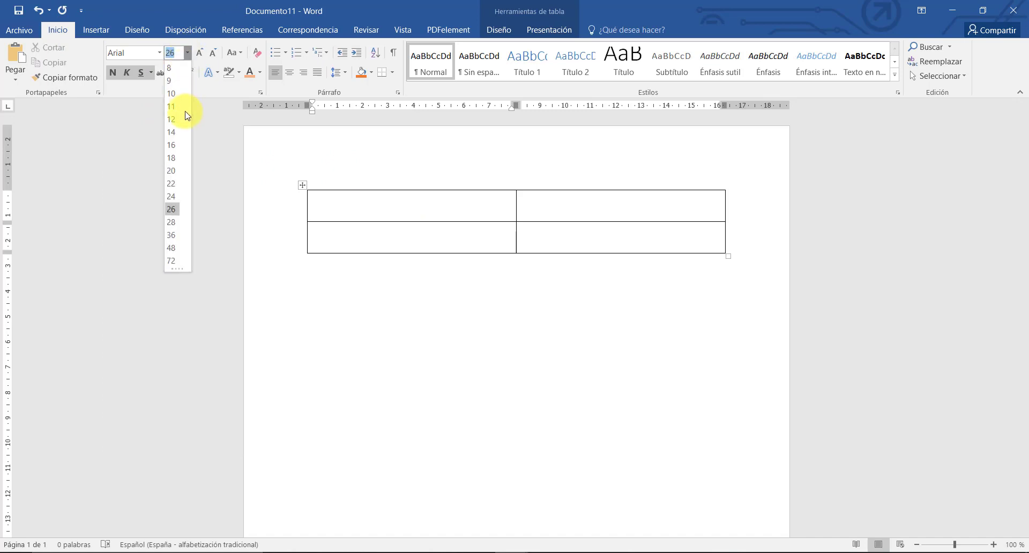
{"action": "left_click", "coordinate": [181, 117]}
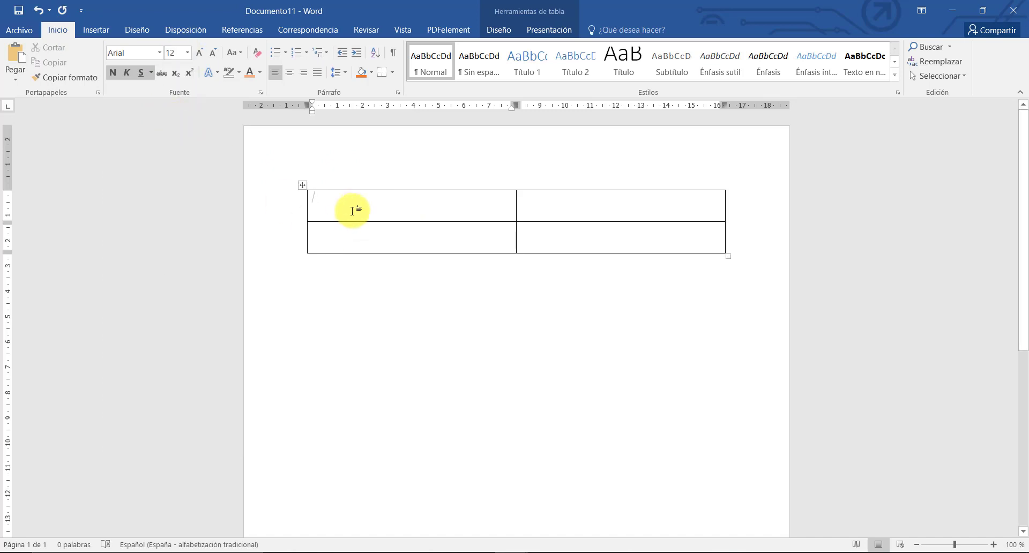
{"action": "type", "text": "HOLA"}
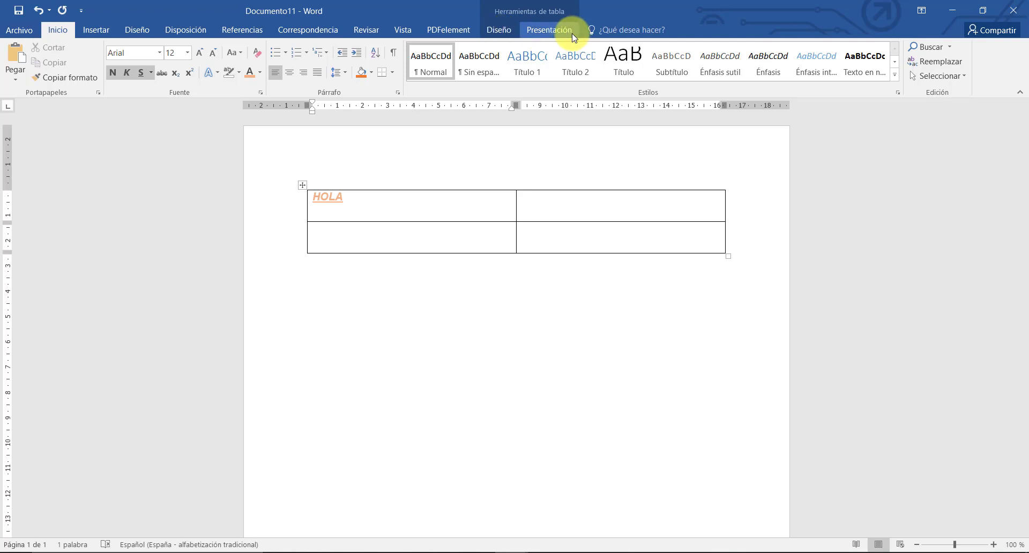
Step: Enter CHAU in the cell below HOLA
{"action": "left_click", "coordinate": [496, 31]}
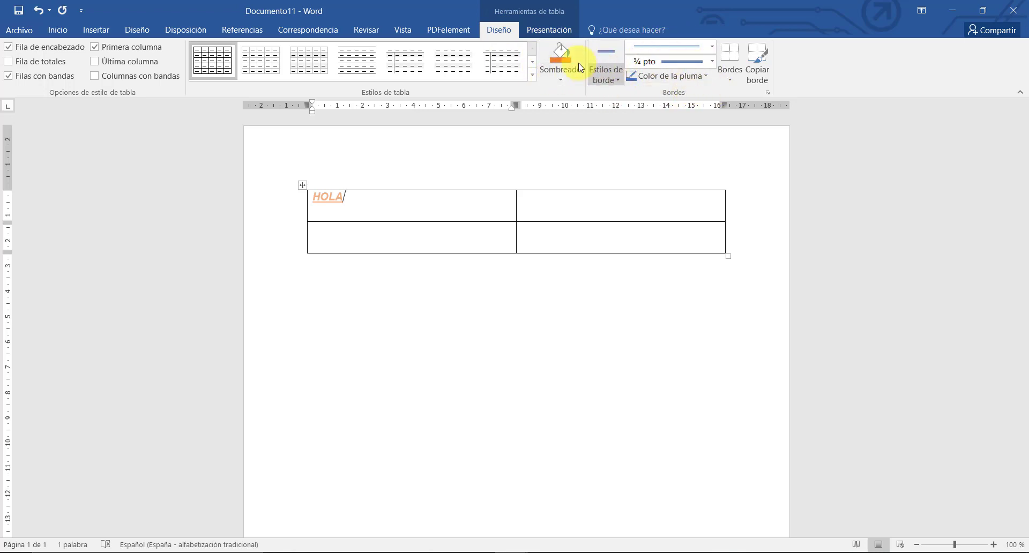
{"action": "left_click", "coordinate": [558, 33]}
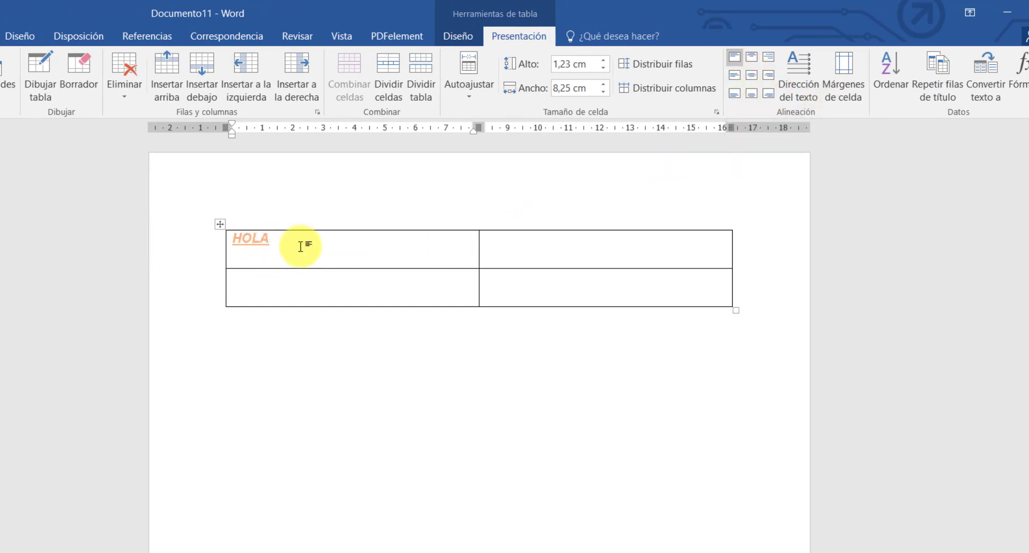
{"action": "left_click", "coordinate": [294, 282]}
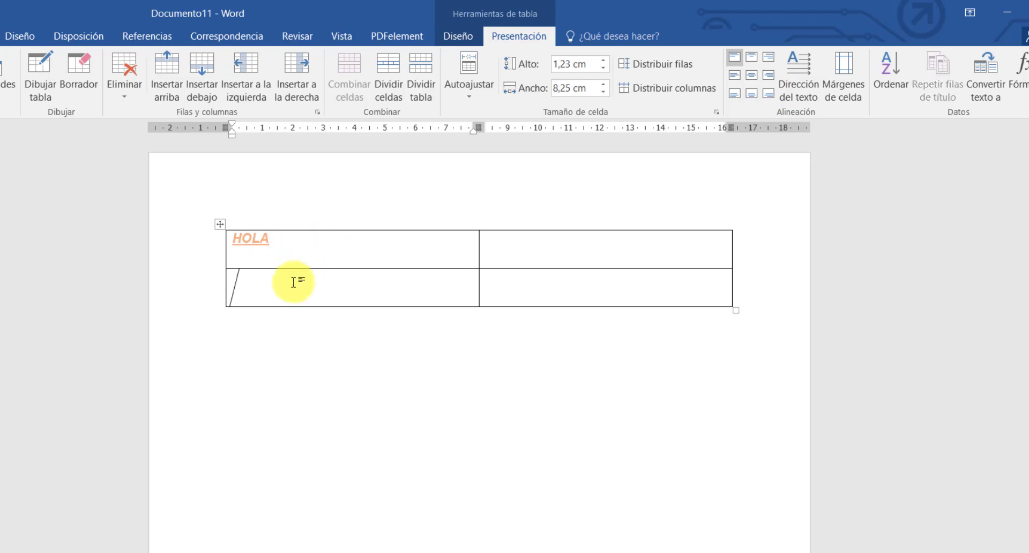
{"action": "type", "text": "CHAU"}
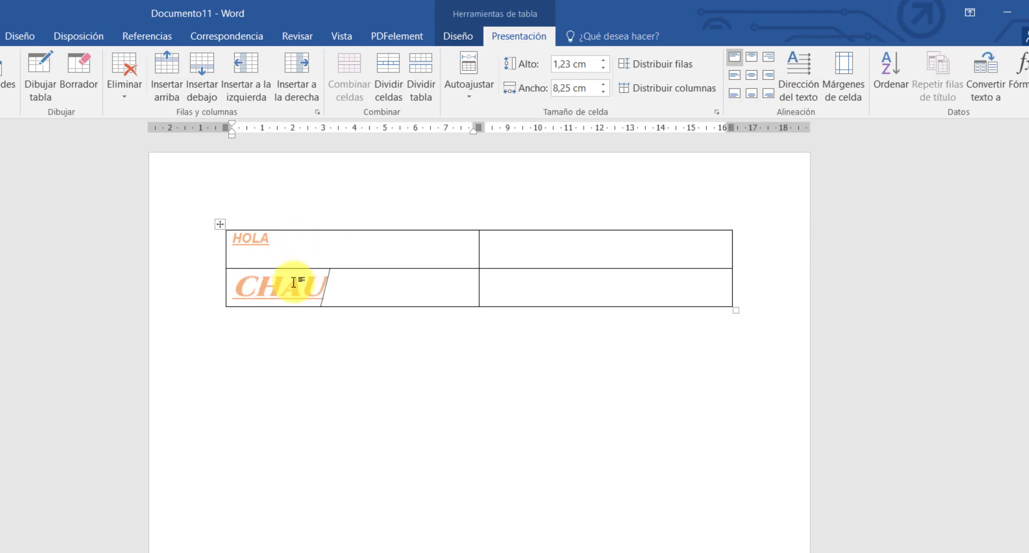
{"action": "left_click", "coordinate": [340, 374]}
Step: Try several cell alignments on the whole table, including top right, centre and bottom centre, and return it to top left
{"action": "left_click", "coordinate": [311, 263]}
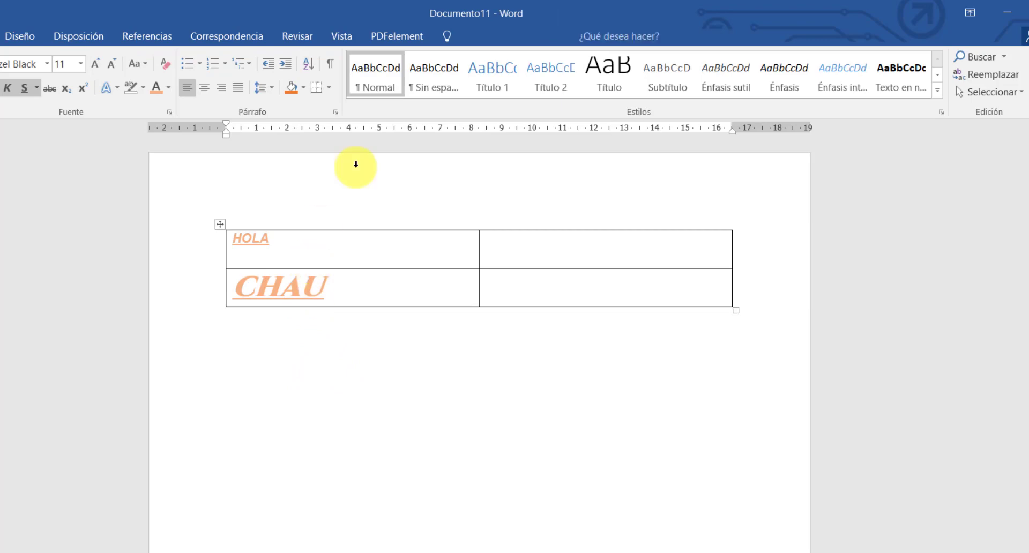
{"action": "left_click", "coordinate": [517, 35]}
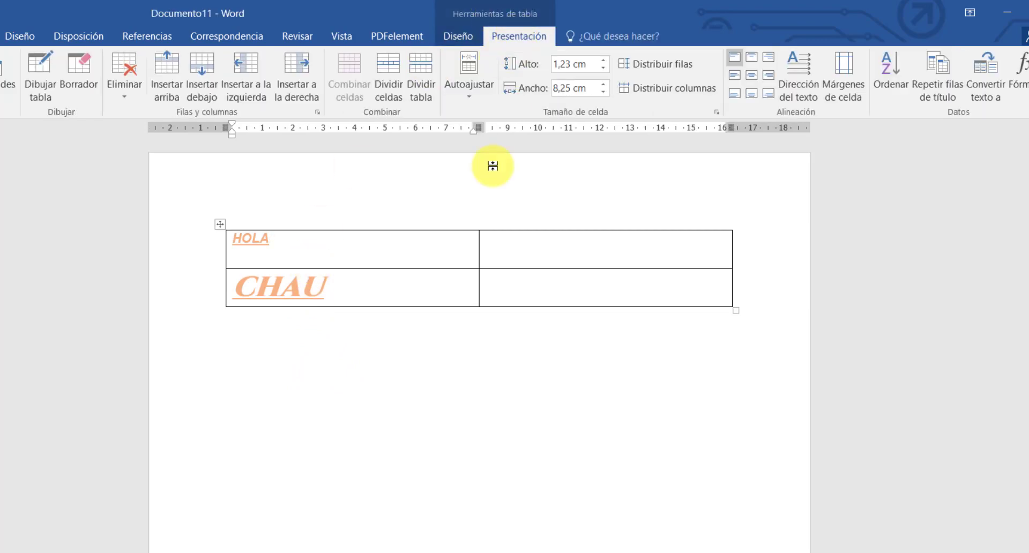
{"action": "left_click", "coordinate": [220, 224]}
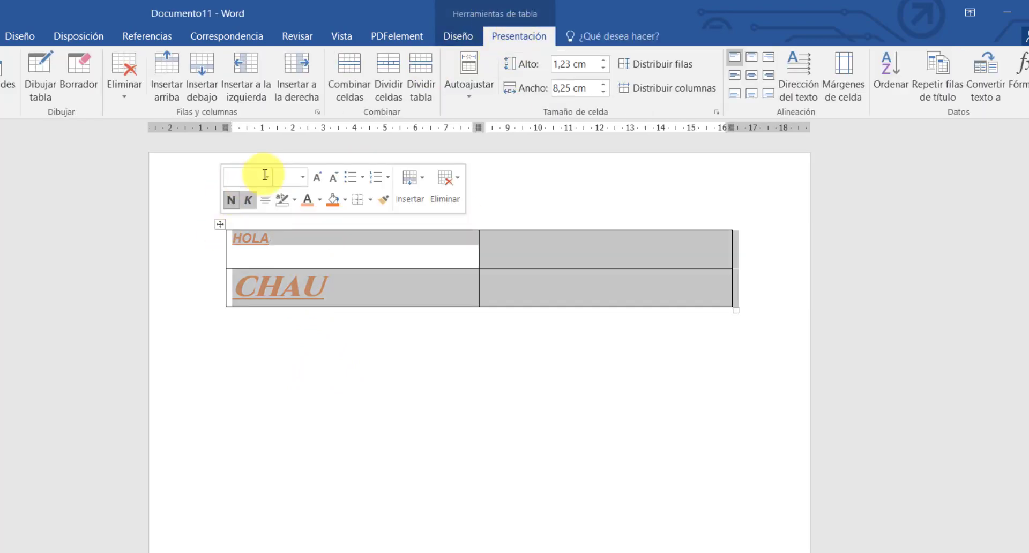
{"action": "left_click", "coordinate": [752, 57]}
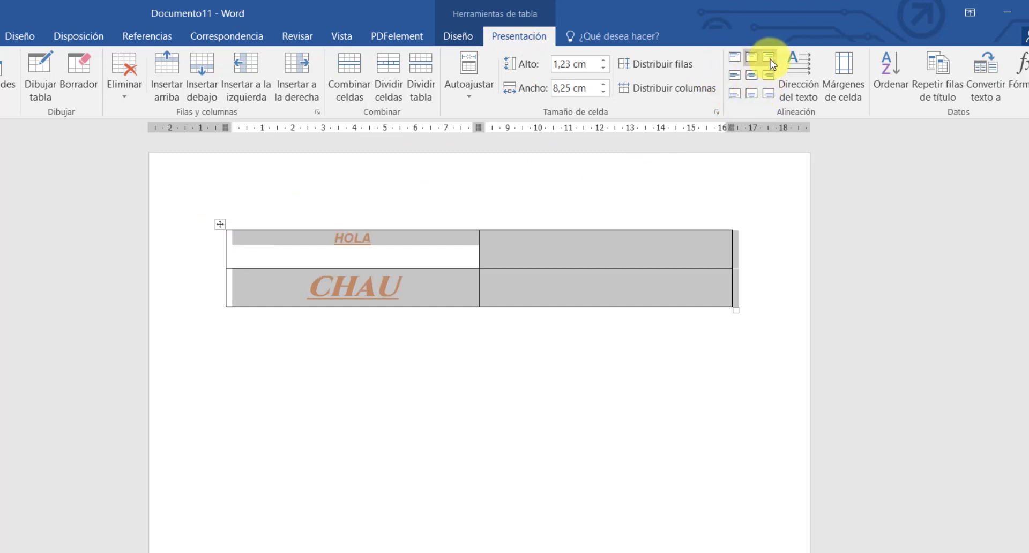
{"action": "left_click", "coordinate": [770, 58]}
{"action": "left_click", "coordinate": [768, 75]}
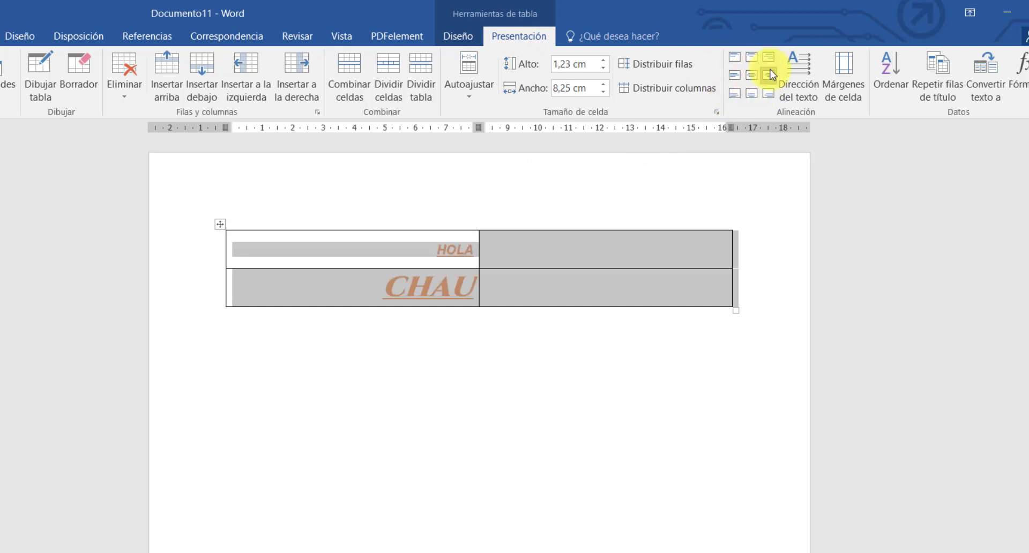
{"action": "left_click", "coordinate": [751, 76]}
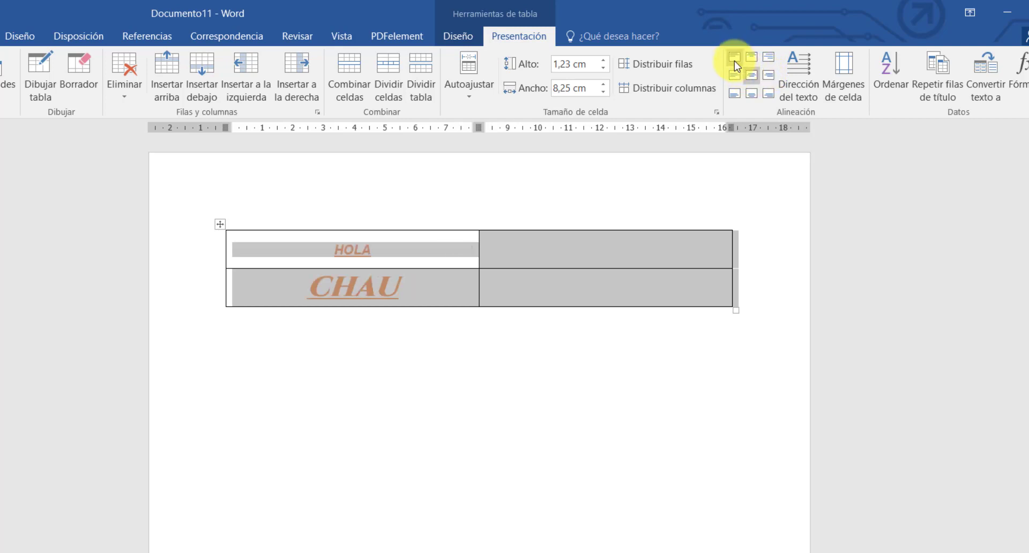
{"action": "left_click", "coordinate": [734, 60]}
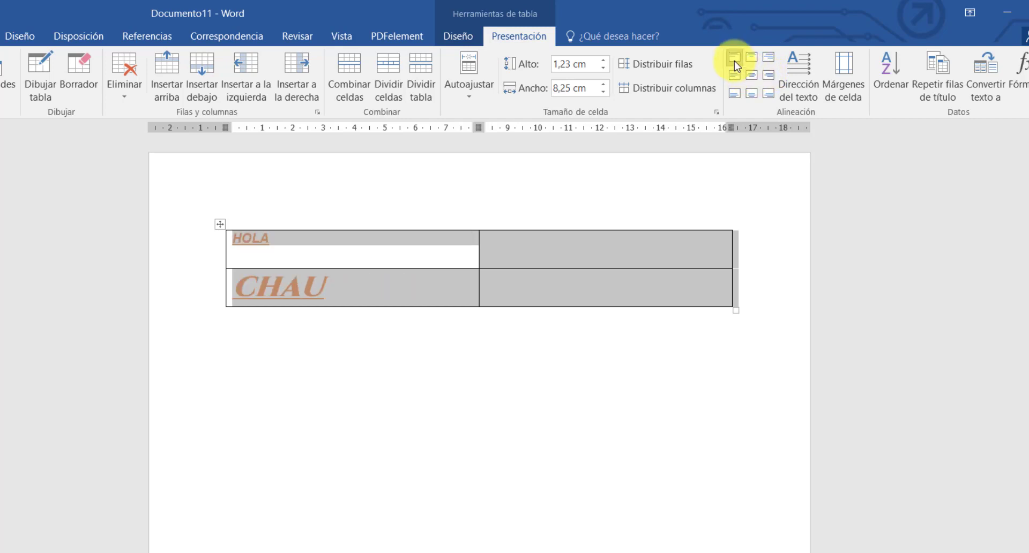
{"action": "left_click", "coordinate": [751, 93]}
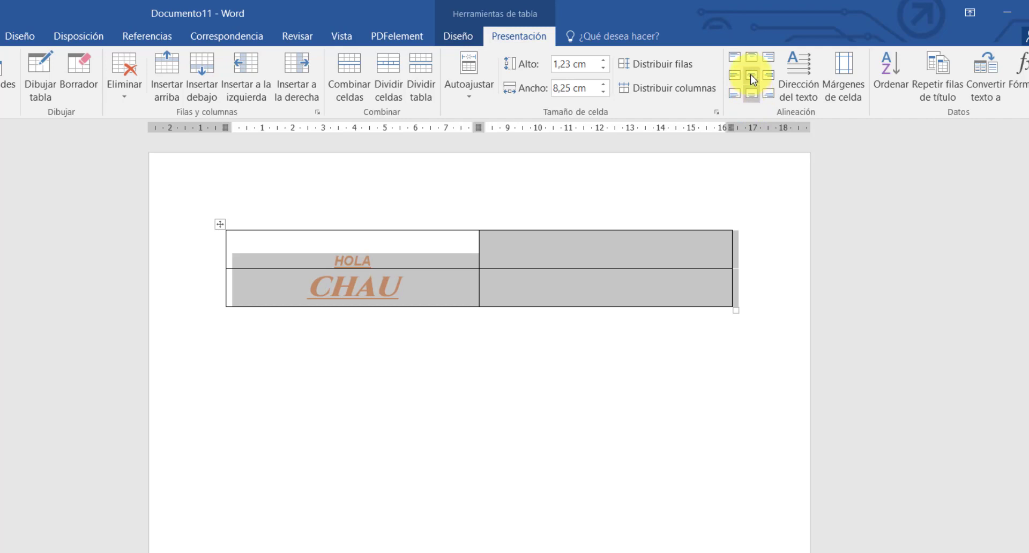
{"action": "left_click", "coordinate": [751, 76]}
{"action": "left_click", "coordinate": [734, 60]}
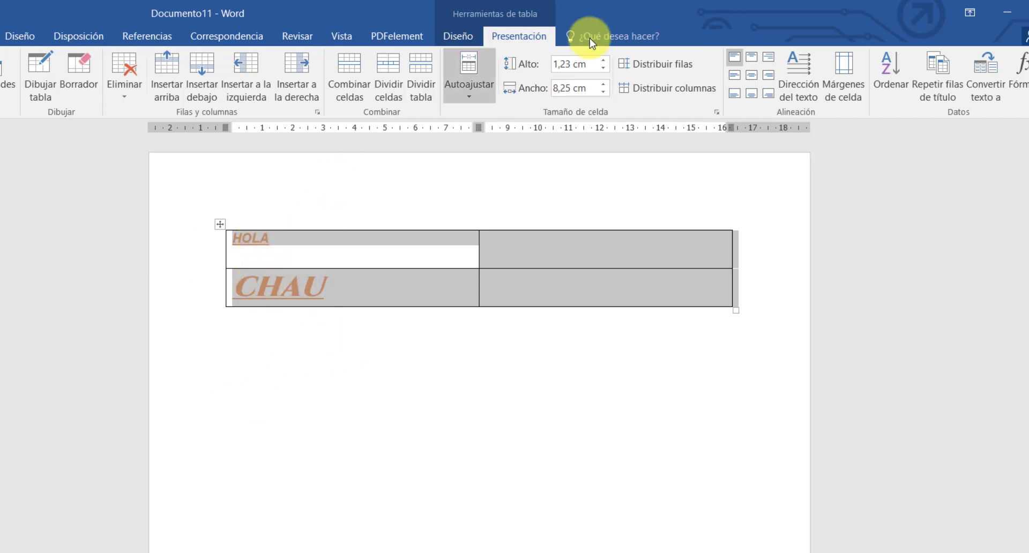
Step: Cycle the text direction of all table cells until the text reads vertically from bottom to top
{"action": "left_click", "coordinate": [793, 91]}
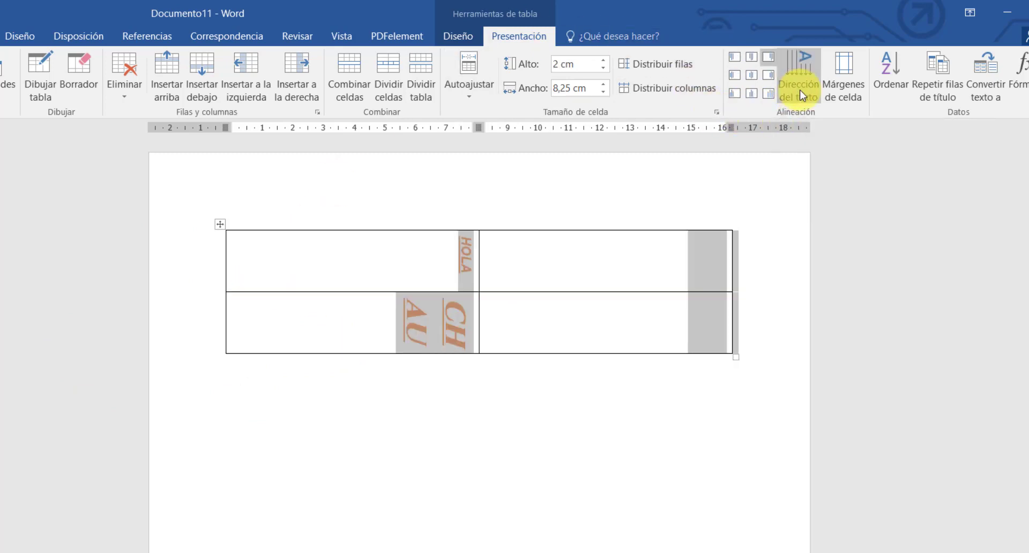
{"action": "left_click", "coordinate": [796, 98]}
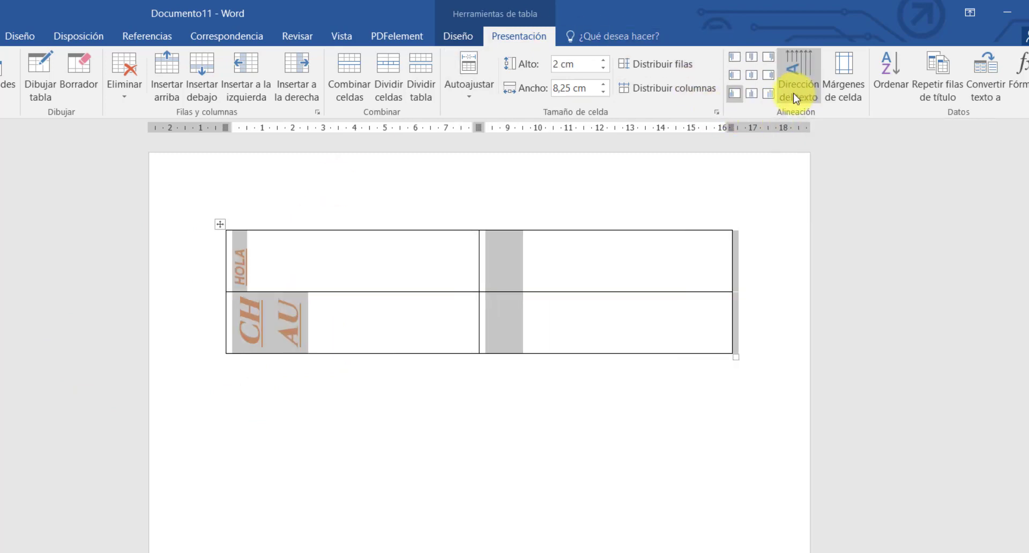
{"action": "left_click", "coordinate": [793, 92]}
{"action": "left_click", "coordinate": [793, 93]}
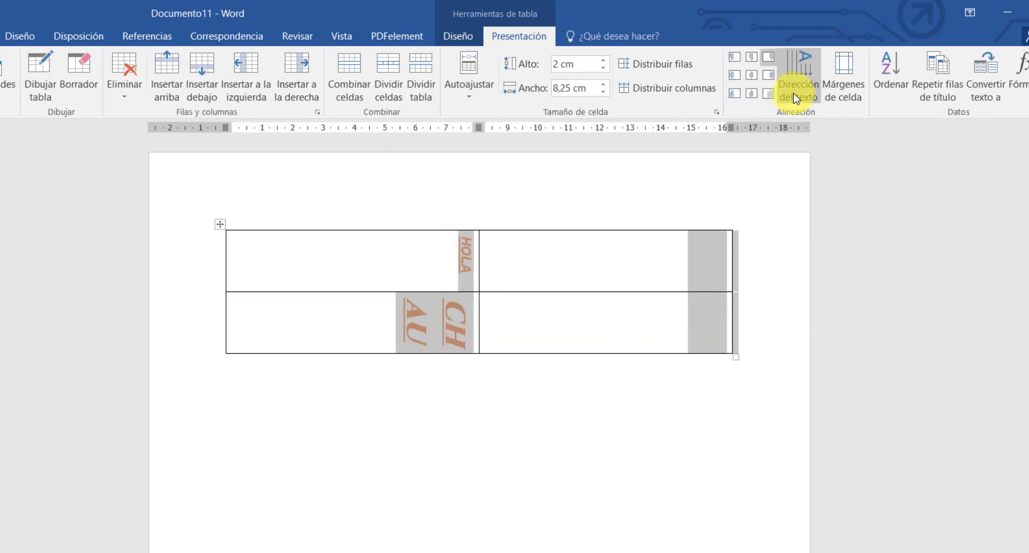
{"action": "left_click", "coordinate": [793, 93]}
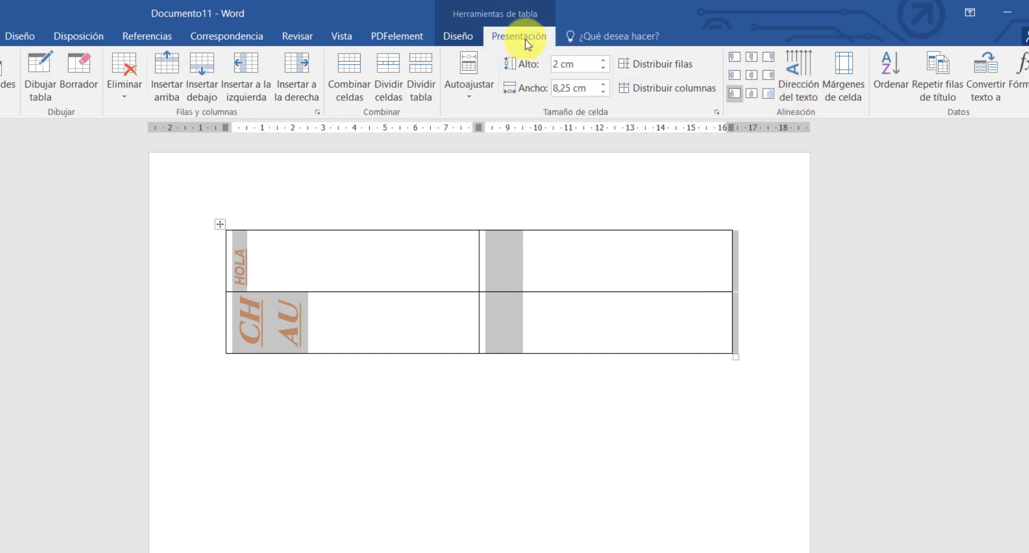
{"action": "left_click", "coordinate": [509, 512]}
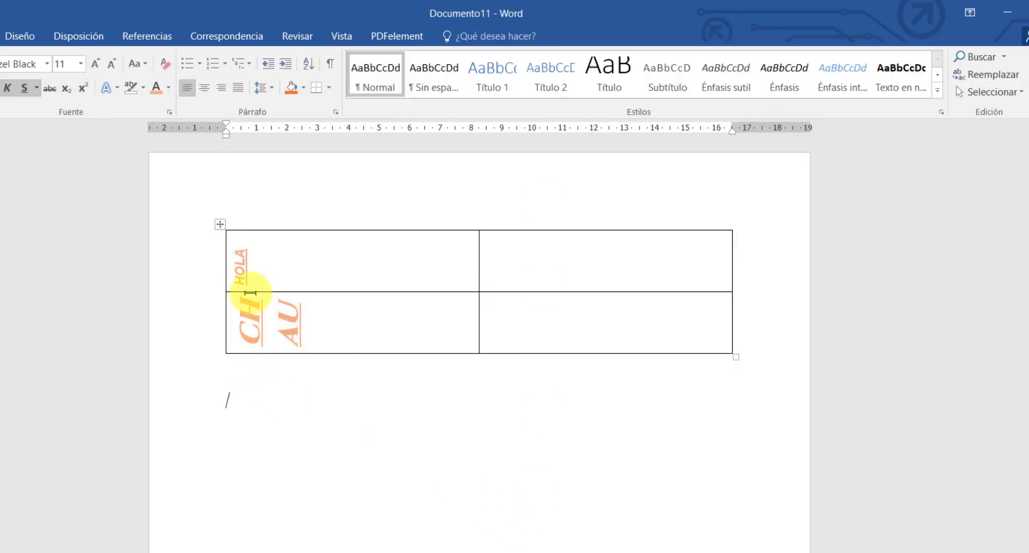
Step: Review the text direction options for the HOLA cell without changing them, and look over the table layout and design tools
{"action": "right_click", "coordinate": [240, 259]}
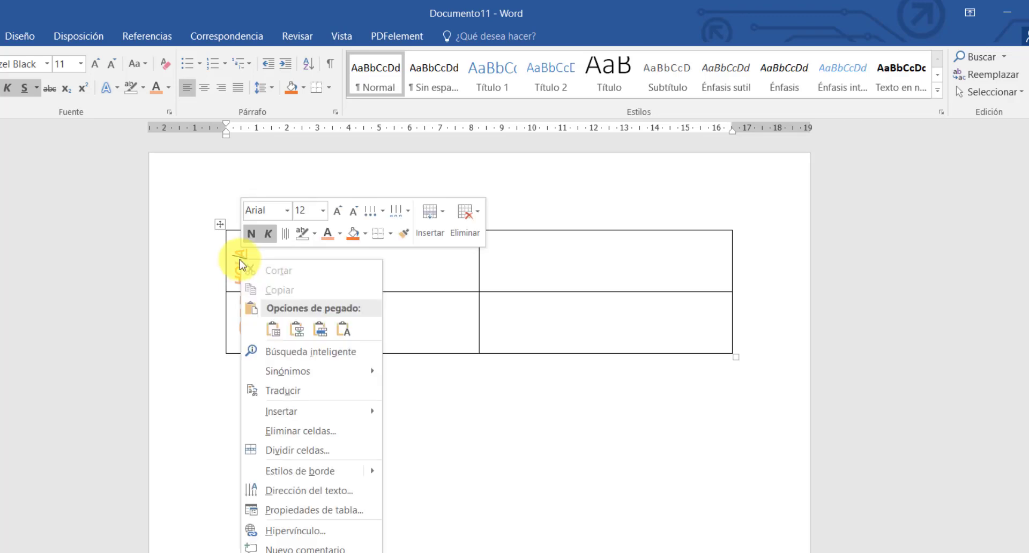
{"action": "left_click", "coordinate": [261, 490]}
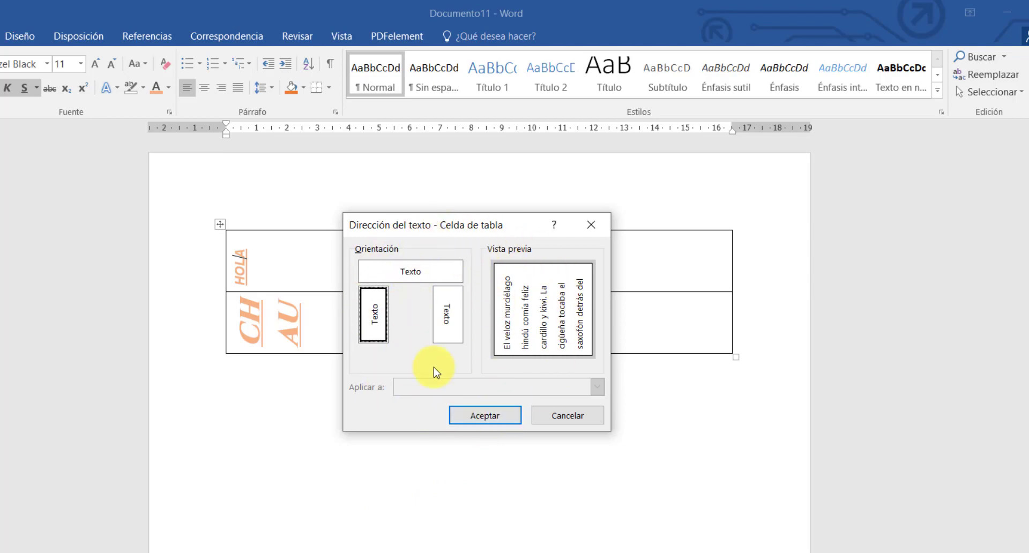
{"action": "left_click", "coordinate": [592, 225]}
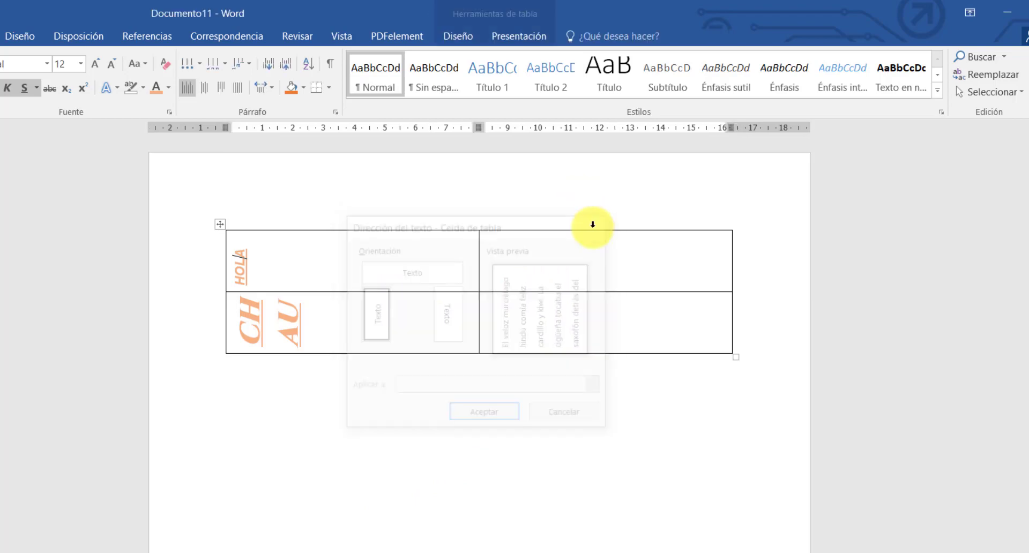
{"action": "left_click", "coordinate": [511, 17]}
{"action": "left_click", "coordinate": [519, 38]}
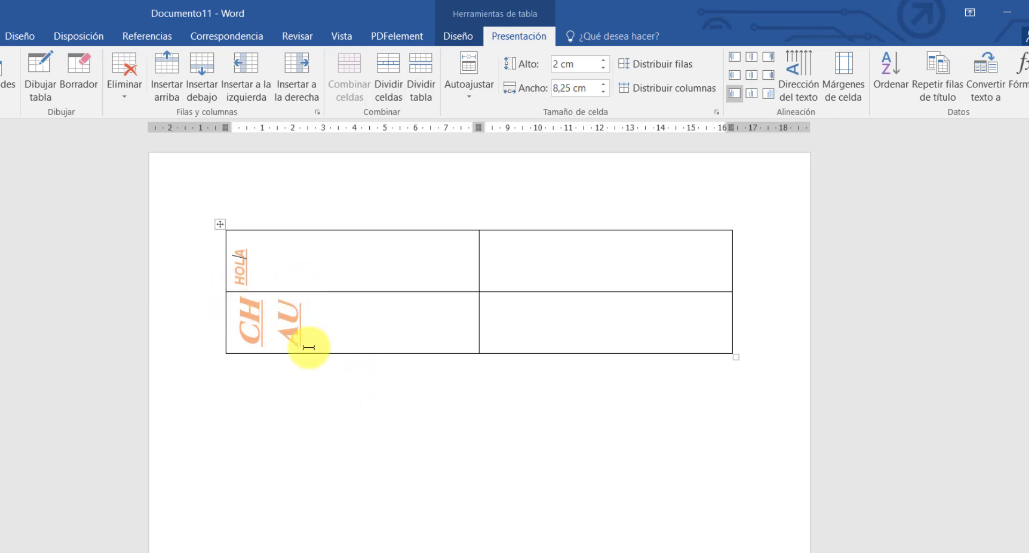
{"action": "left_click", "coordinate": [456, 36]}
Step: Switch to modelo.docx and review the bar menu's title, ribbons, lists, pictures and price section at a reduced zoom
{"action": "left_click", "coordinate": [475, 552]}
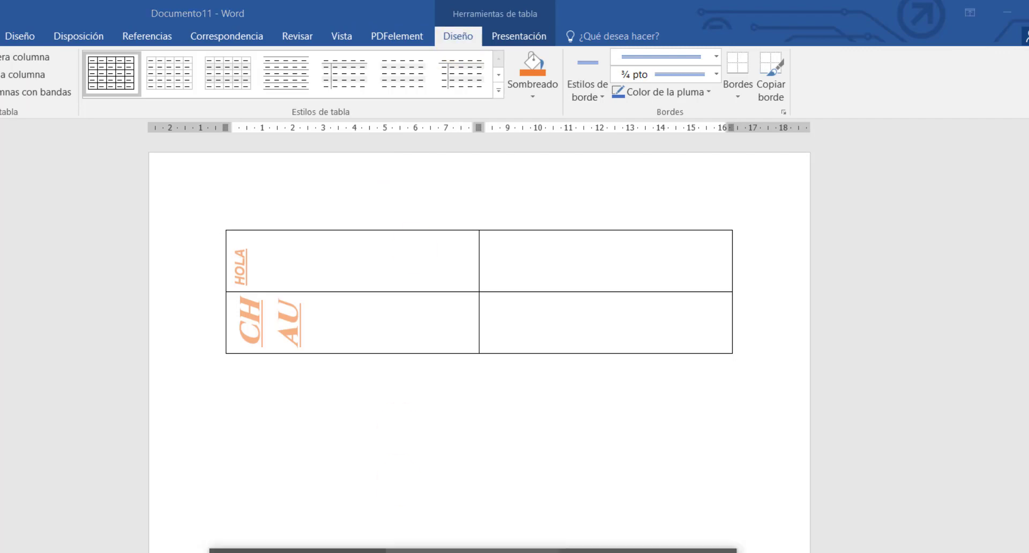
{"action": "left_click", "coordinate": [474, 552]}
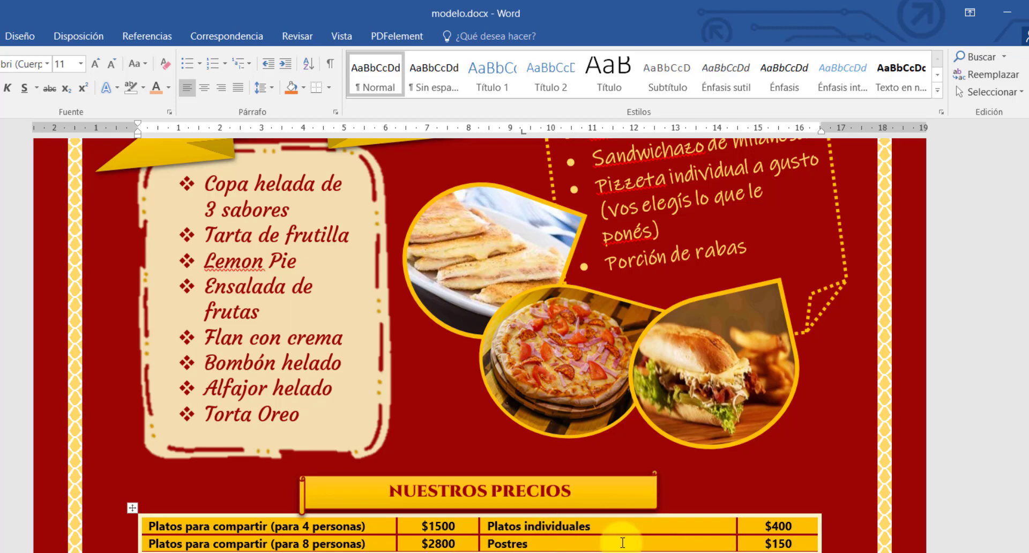
{"action": "scroll", "coordinate": [625, 540], "scroll_direction": "up", "scroll_amount": 4}
{"action": "scroll", "coordinate": [624, 540], "scroll_direction": "up", "scroll_amount": 9}
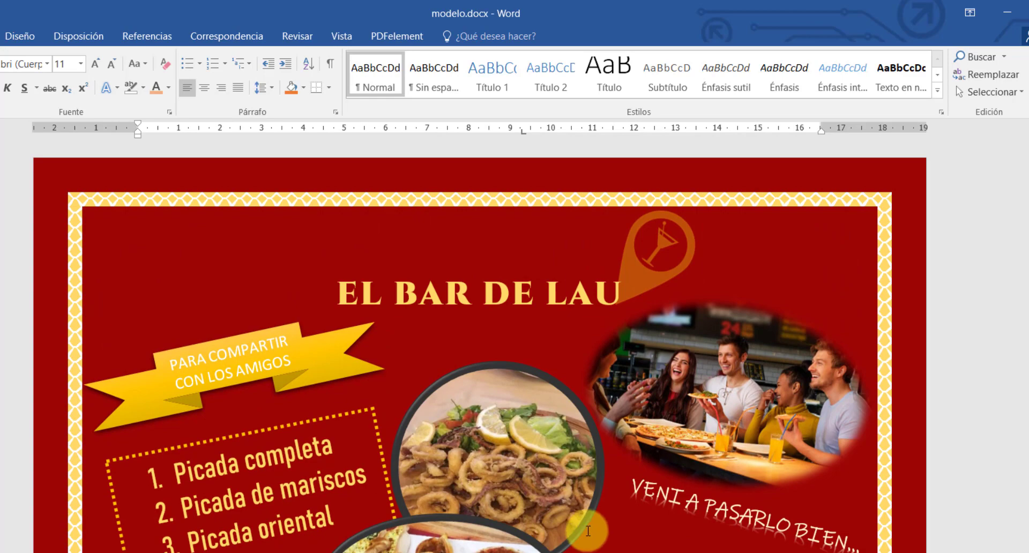
{"action": "scroll", "coordinate": [594, 538], "scroll_direction": "down", "scroll_amount": 1}
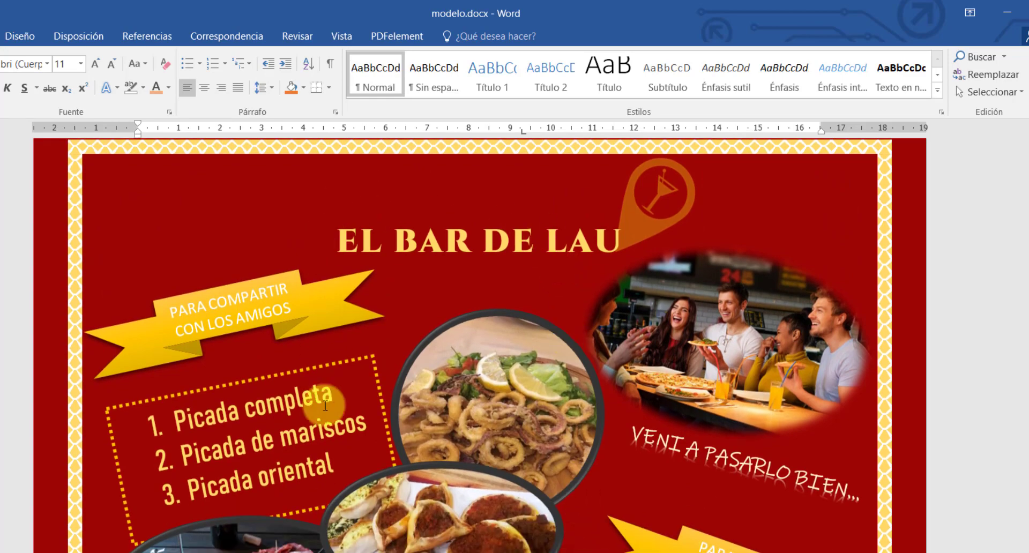
{"action": "scroll", "coordinate": [324, 405], "scroll_direction": "down", "scroll_amount": 3}
{"action": "scroll", "coordinate": [462, 486], "scroll_direction": "down", "scroll_amount": 1}
{"action": "left_click", "coordinate": [462, 486]}
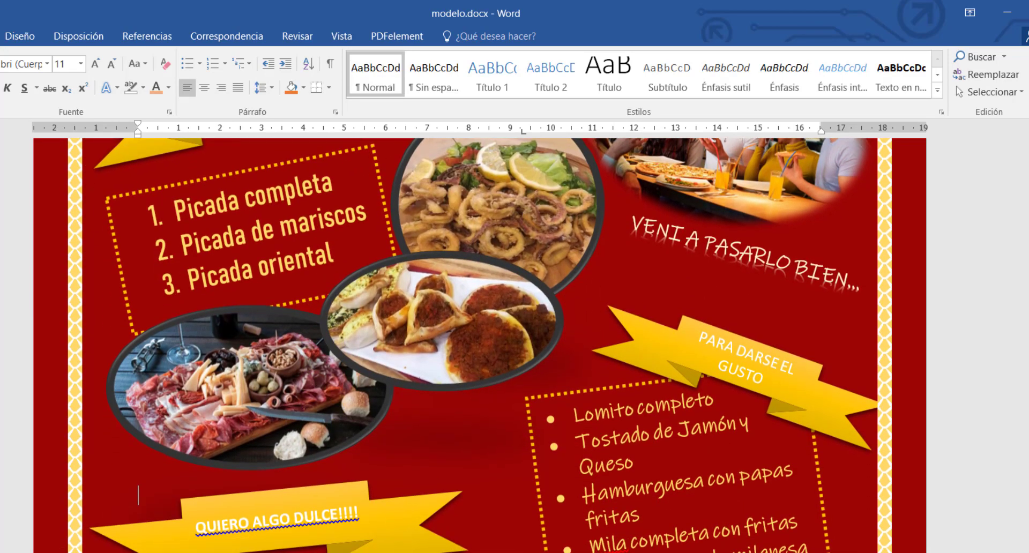
{"action": "scroll", "coordinate": [625, 518], "scroll_direction": "down", "scroll_amount": 5, "text": "ctrl"}
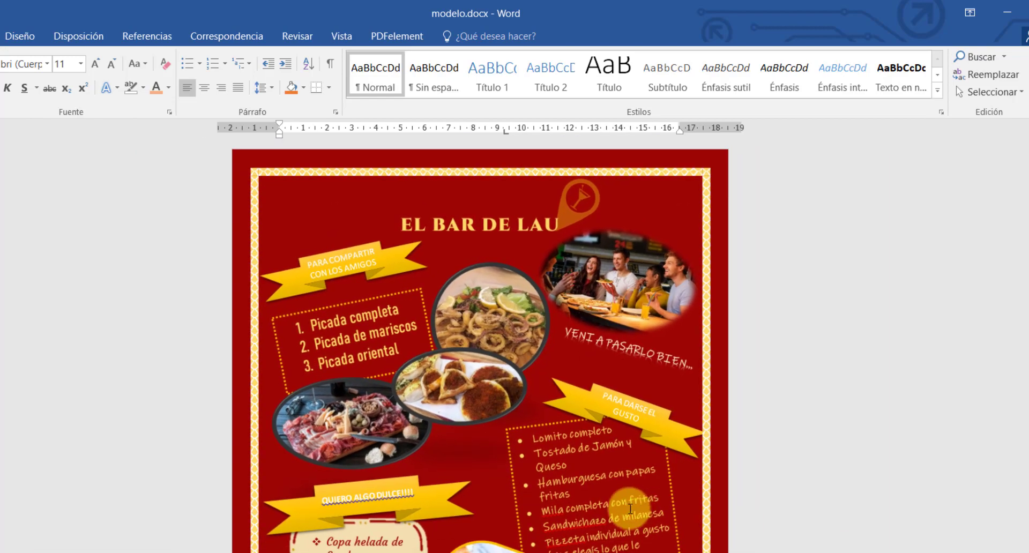
{"action": "scroll", "coordinate": [625, 519], "scroll_direction": "down", "scroll_amount": 1}
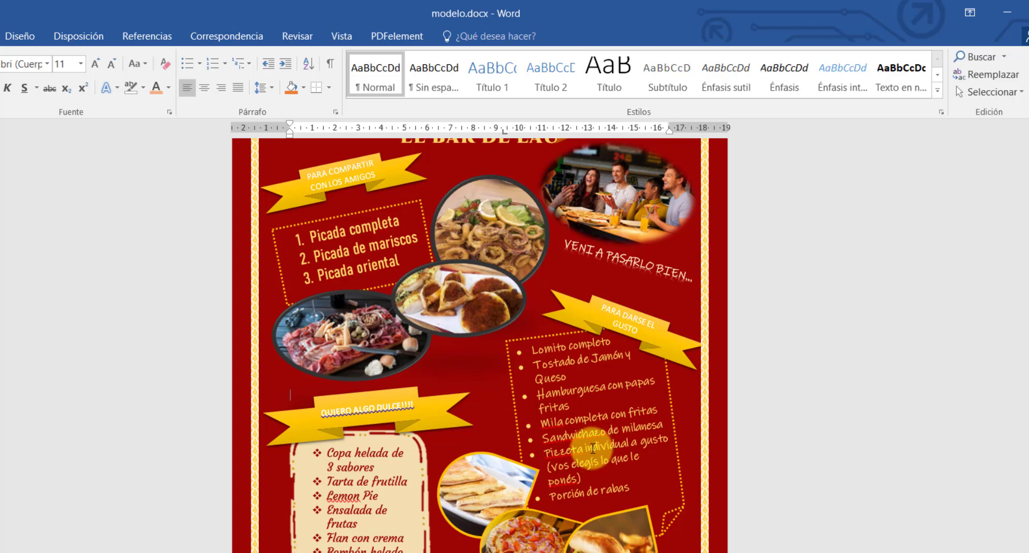
{"action": "scroll", "coordinate": [592, 449], "scroll_direction": "up", "scroll_amount": 3}
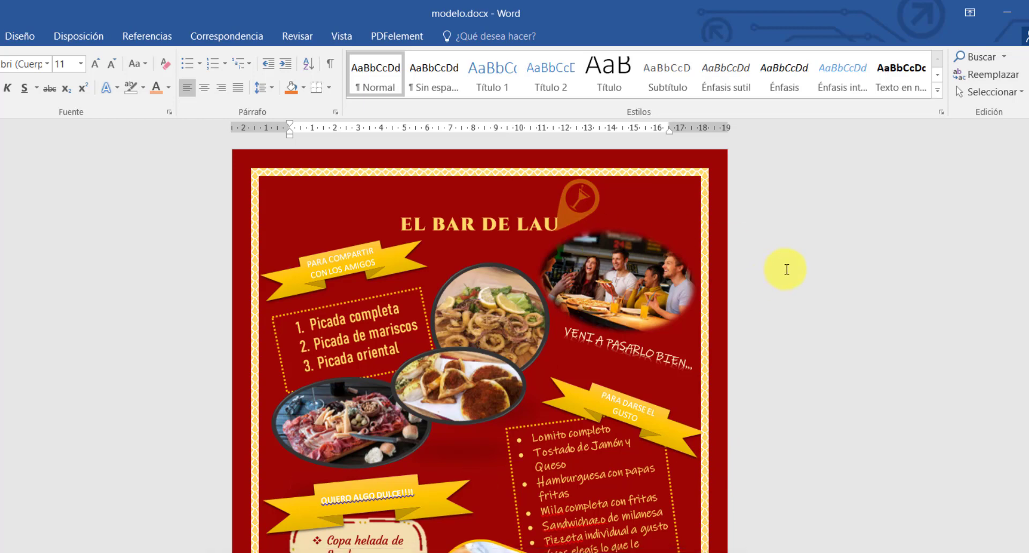
{"action": "scroll", "coordinate": [786, 269], "scroll_direction": "down", "scroll_amount": 3}
{"action": "scroll", "coordinate": [786, 269], "scroll_direction": "up", "scroll_amount": 3}
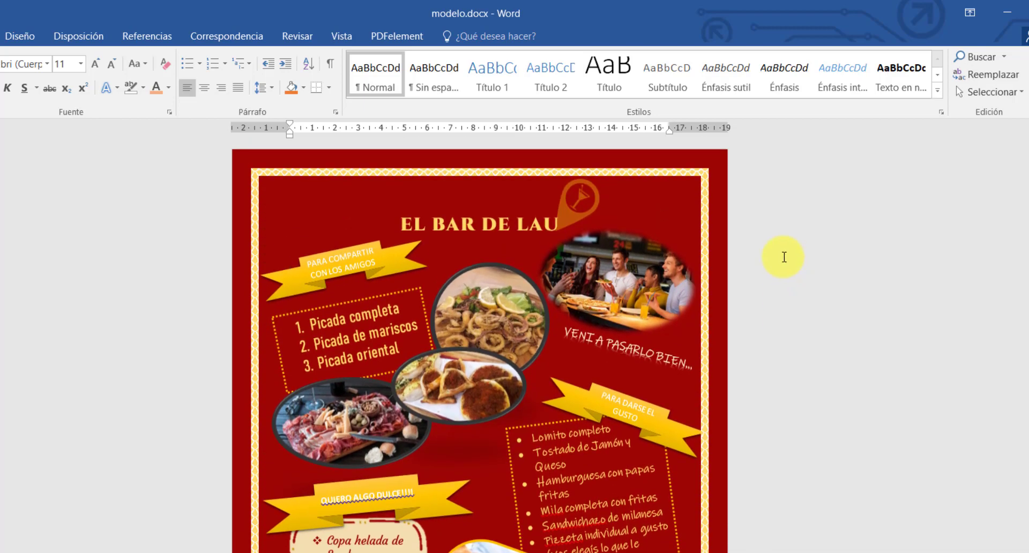
{"action": "scroll", "coordinate": [791, 293], "scroll_direction": "down", "scroll_amount": 3}
{"action": "scroll", "coordinate": [791, 293], "scroll_direction": "up", "scroll_amount": 3}
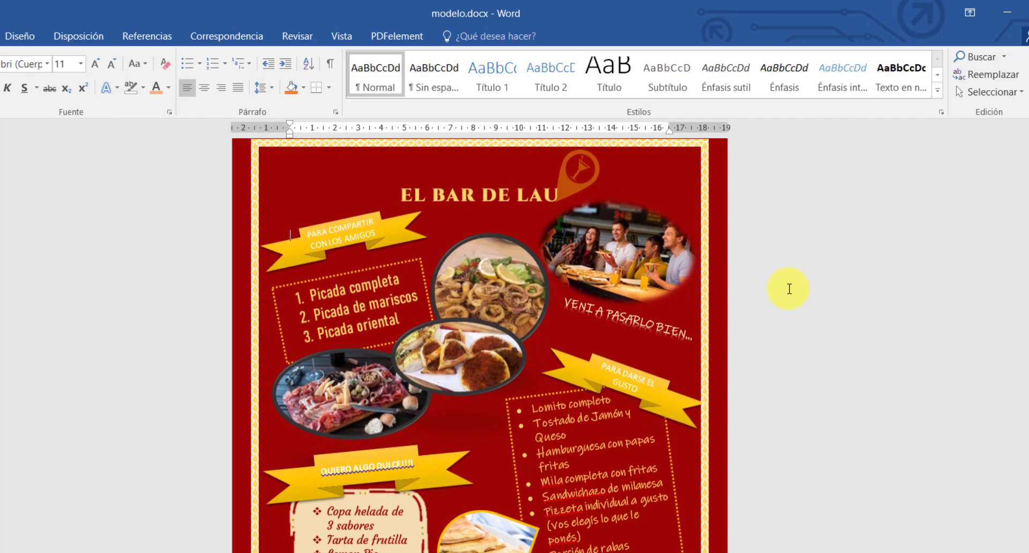
{"action": "scroll", "coordinate": [563, 322], "scroll_direction": "up", "scroll_amount": 1}
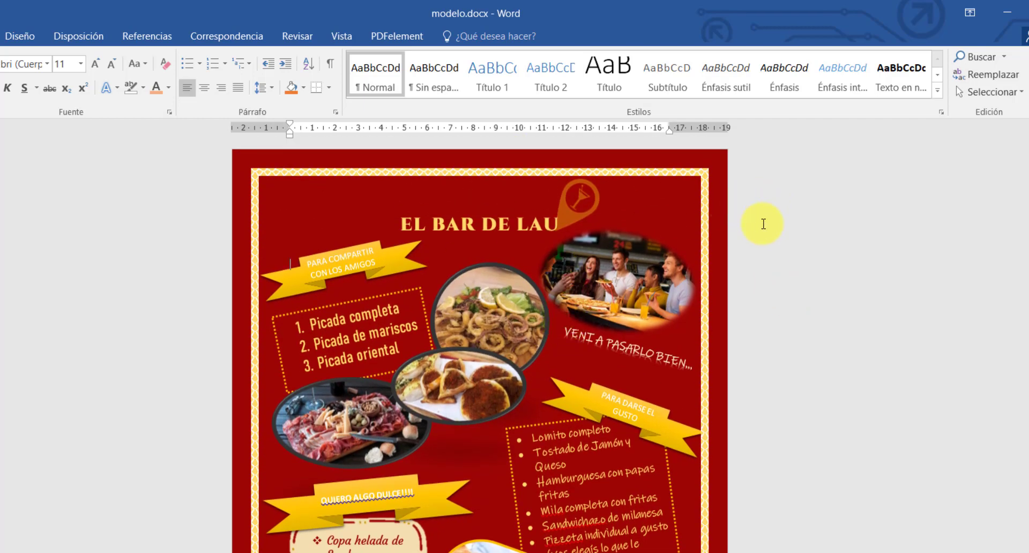
Step: Switch to GUIA DE TRABAJO TP4.docx and review its document setup, the list of required elements and the evaluation criteria
{"action": "left_click", "coordinate": [473, 552]}
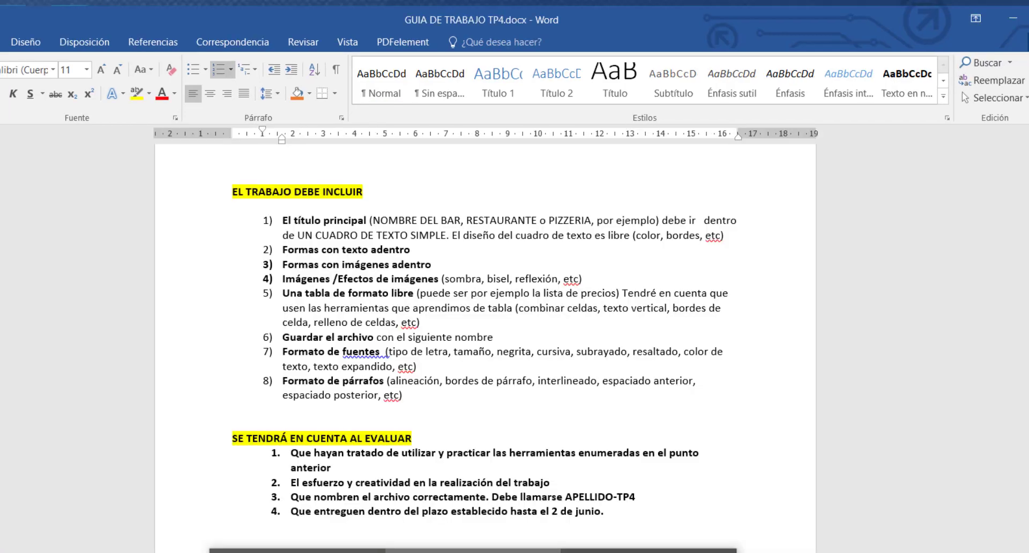
{"action": "left_click", "coordinate": [473, 552]}
{"action": "scroll", "coordinate": [588, 447], "scroll_direction": "up", "scroll_amount": 3}
{"action": "scroll", "coordinate": [588, 447], "scroll_direction": "up", "scroll_amount": 3}
{"action": "scroll", "coordinate": [588, 444], "scroll_direction": "down", "scroll_amount": 8}
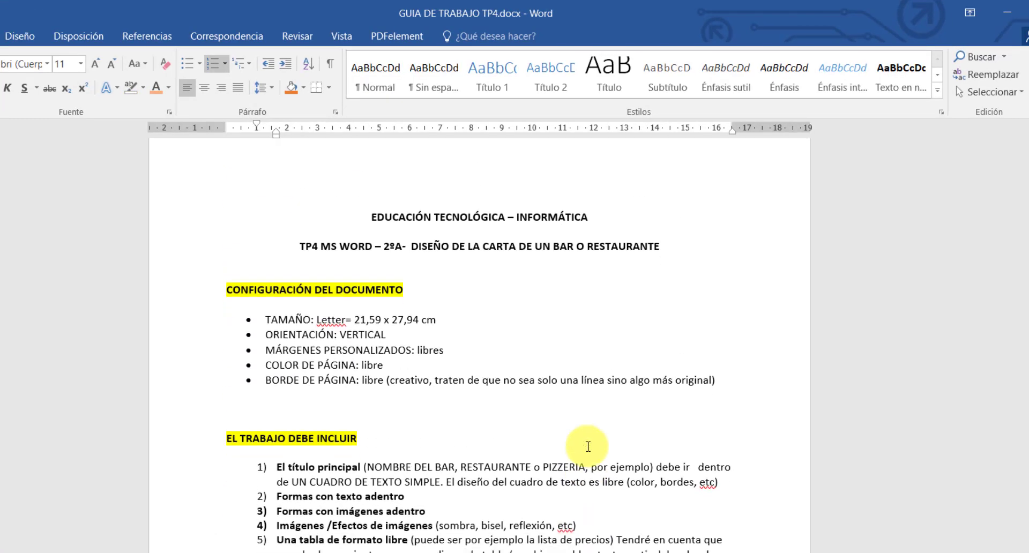
{"action": "scroll", "coordinate": [588, 444], "scroll_direction": "up", "scroll_amount": 3}
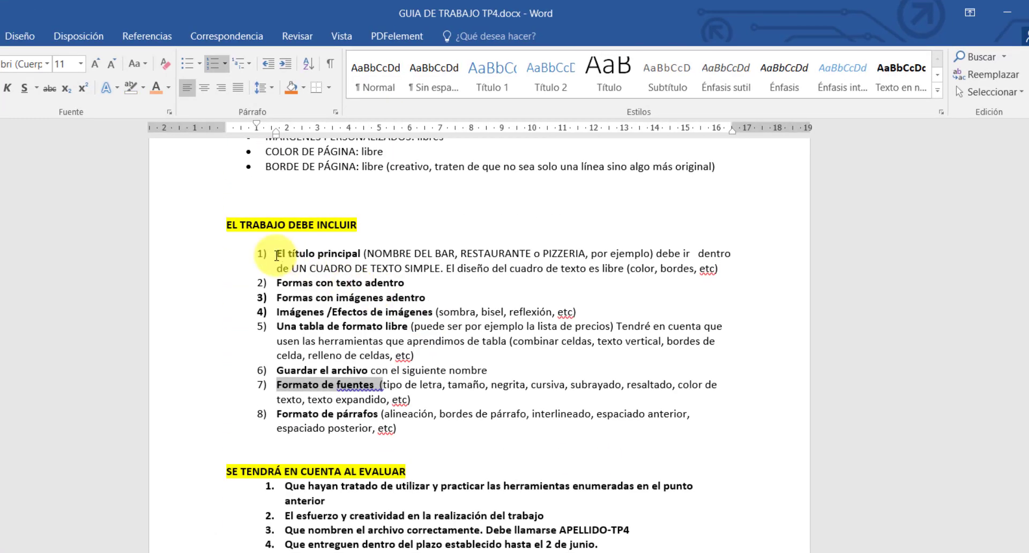
{"action": "left_click", "coordinate": [265, 253]}
{"action": "left_click", "coordinate": [185, 233]}
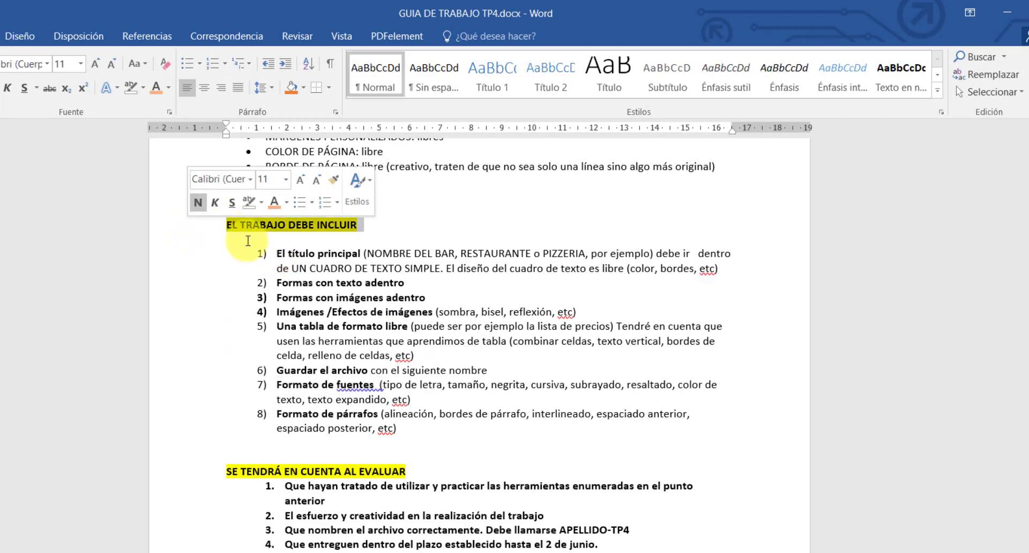
{"action": "scroll", "coordinate": [487, 200], "scroll_direction": "up", "scroll_amount": 3}
{"action": "scroll", "coordinate": [397, 536], "scroll_direction": "down", "scroll_amount": 3}
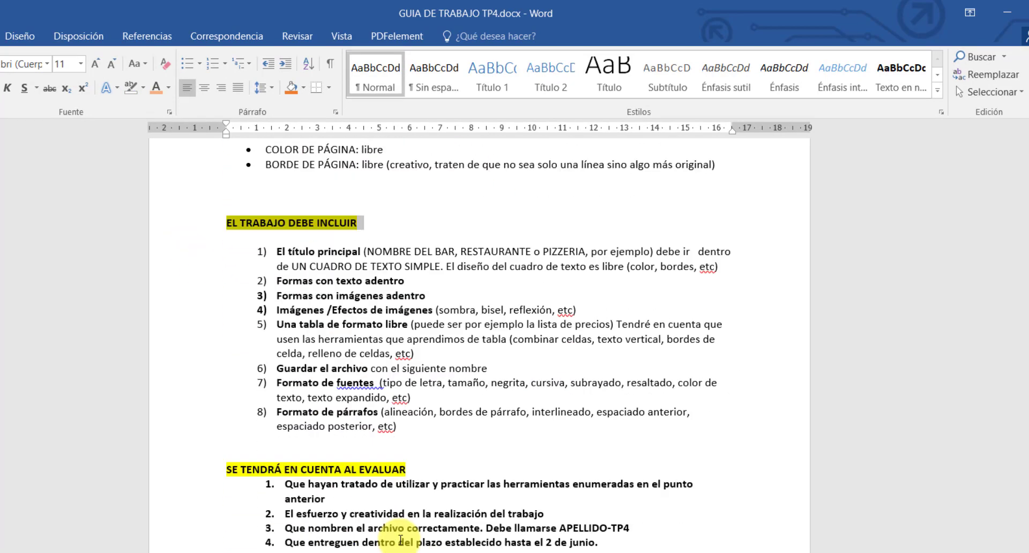
{"action": "scroll", "coordinate": [400, 537], "scroll_direction": "up", "scroll_amount": 2}
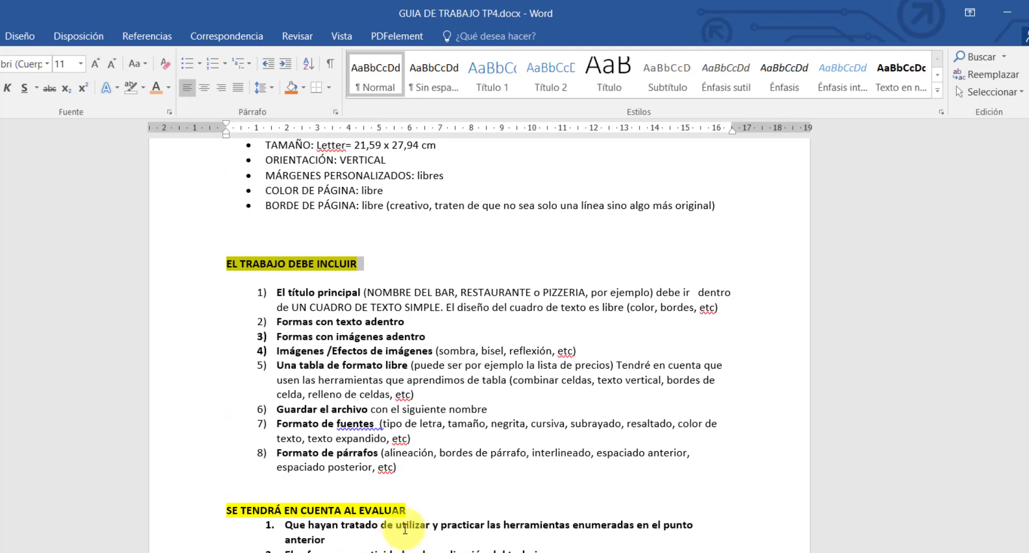
{"action": "scroll", "coordinate": [412, 522], "scroll_direction": "up", "scroll_amount": 3}
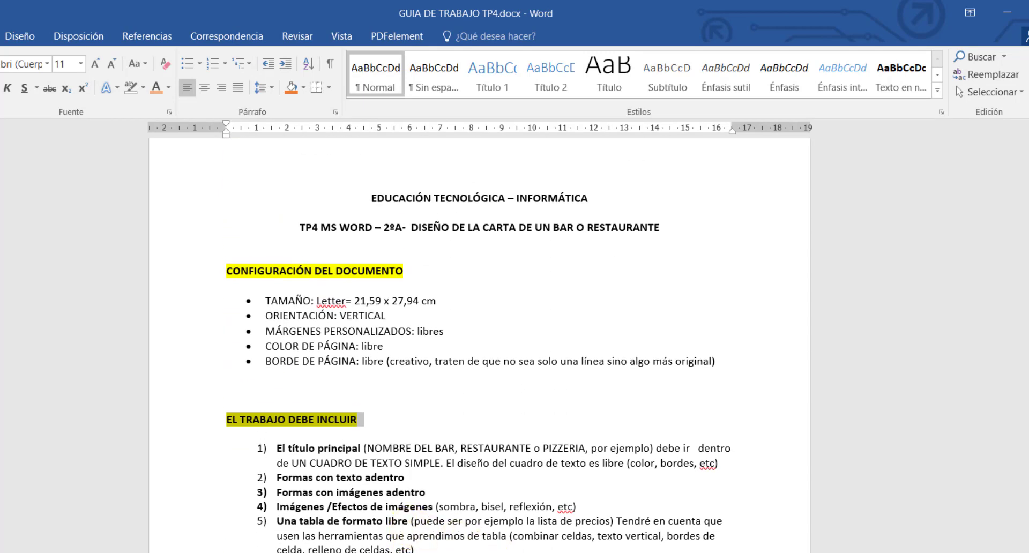
Step: Return to modelo.docx and look over the bar menu page again from its title down to the lists
{"action": "left_click", "coordinate": [475, 552]}
{"action": "left_click", "coordinate": [297, 552]}
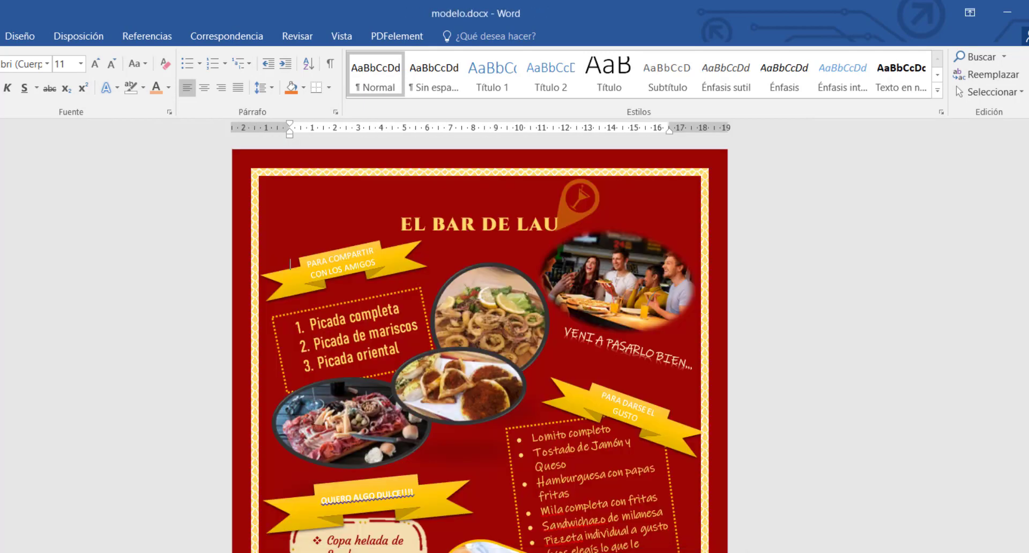
{"action": "scroll", "coordinate": [630, 283], "scroll_direction": "down", "scroll_amount": 3}
{"action": "scroll", "coordinate": [630, 284], "scroll_direction": "up", "scroll_amount": 3}
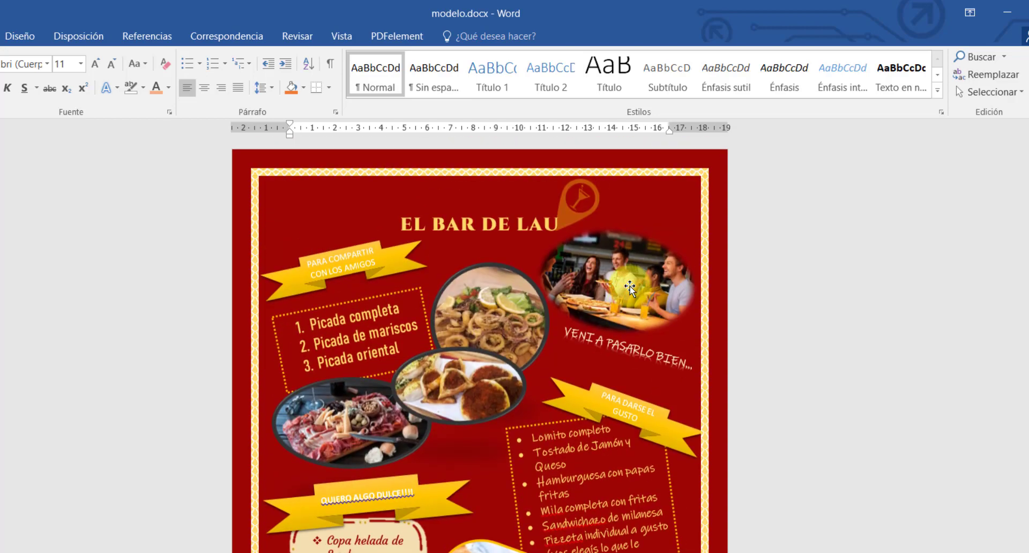